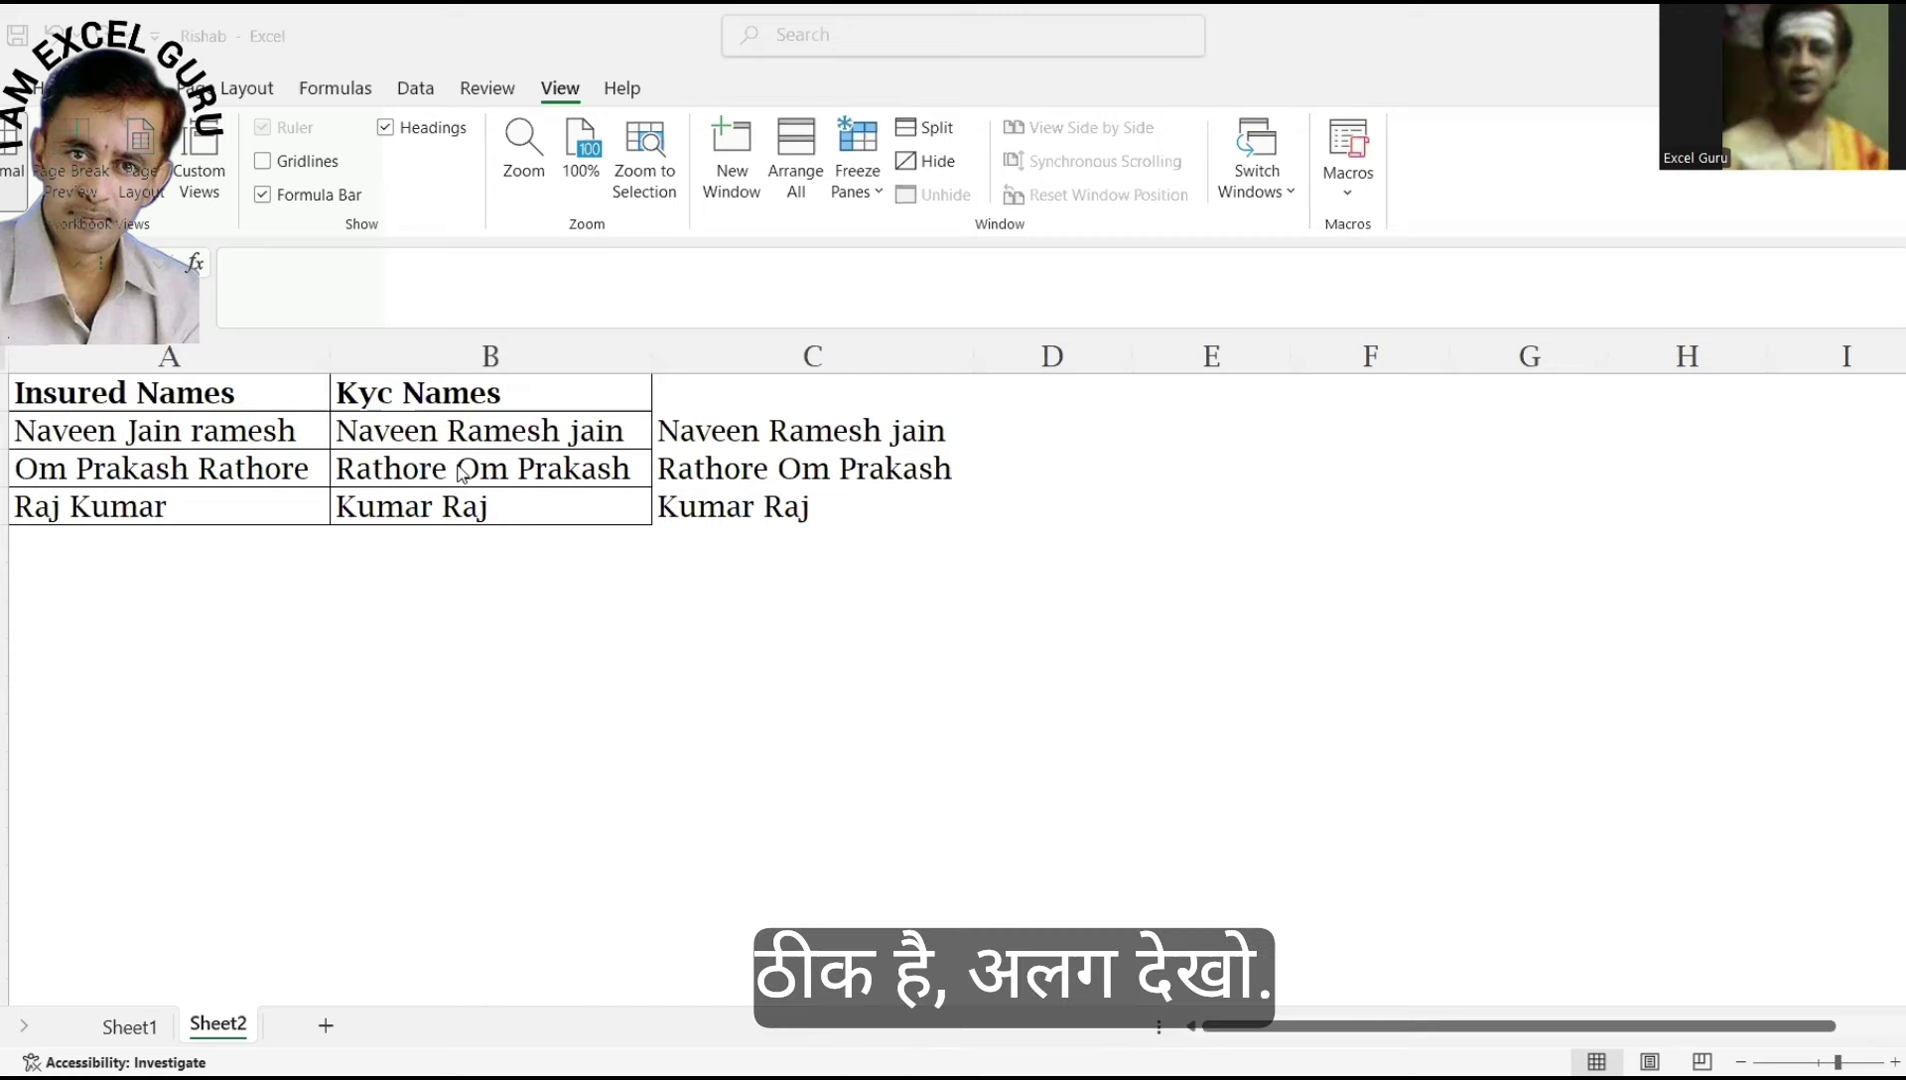
# Retype the first insured name in A2 with its three words in a new order.
pyautogui.click(221, 424)
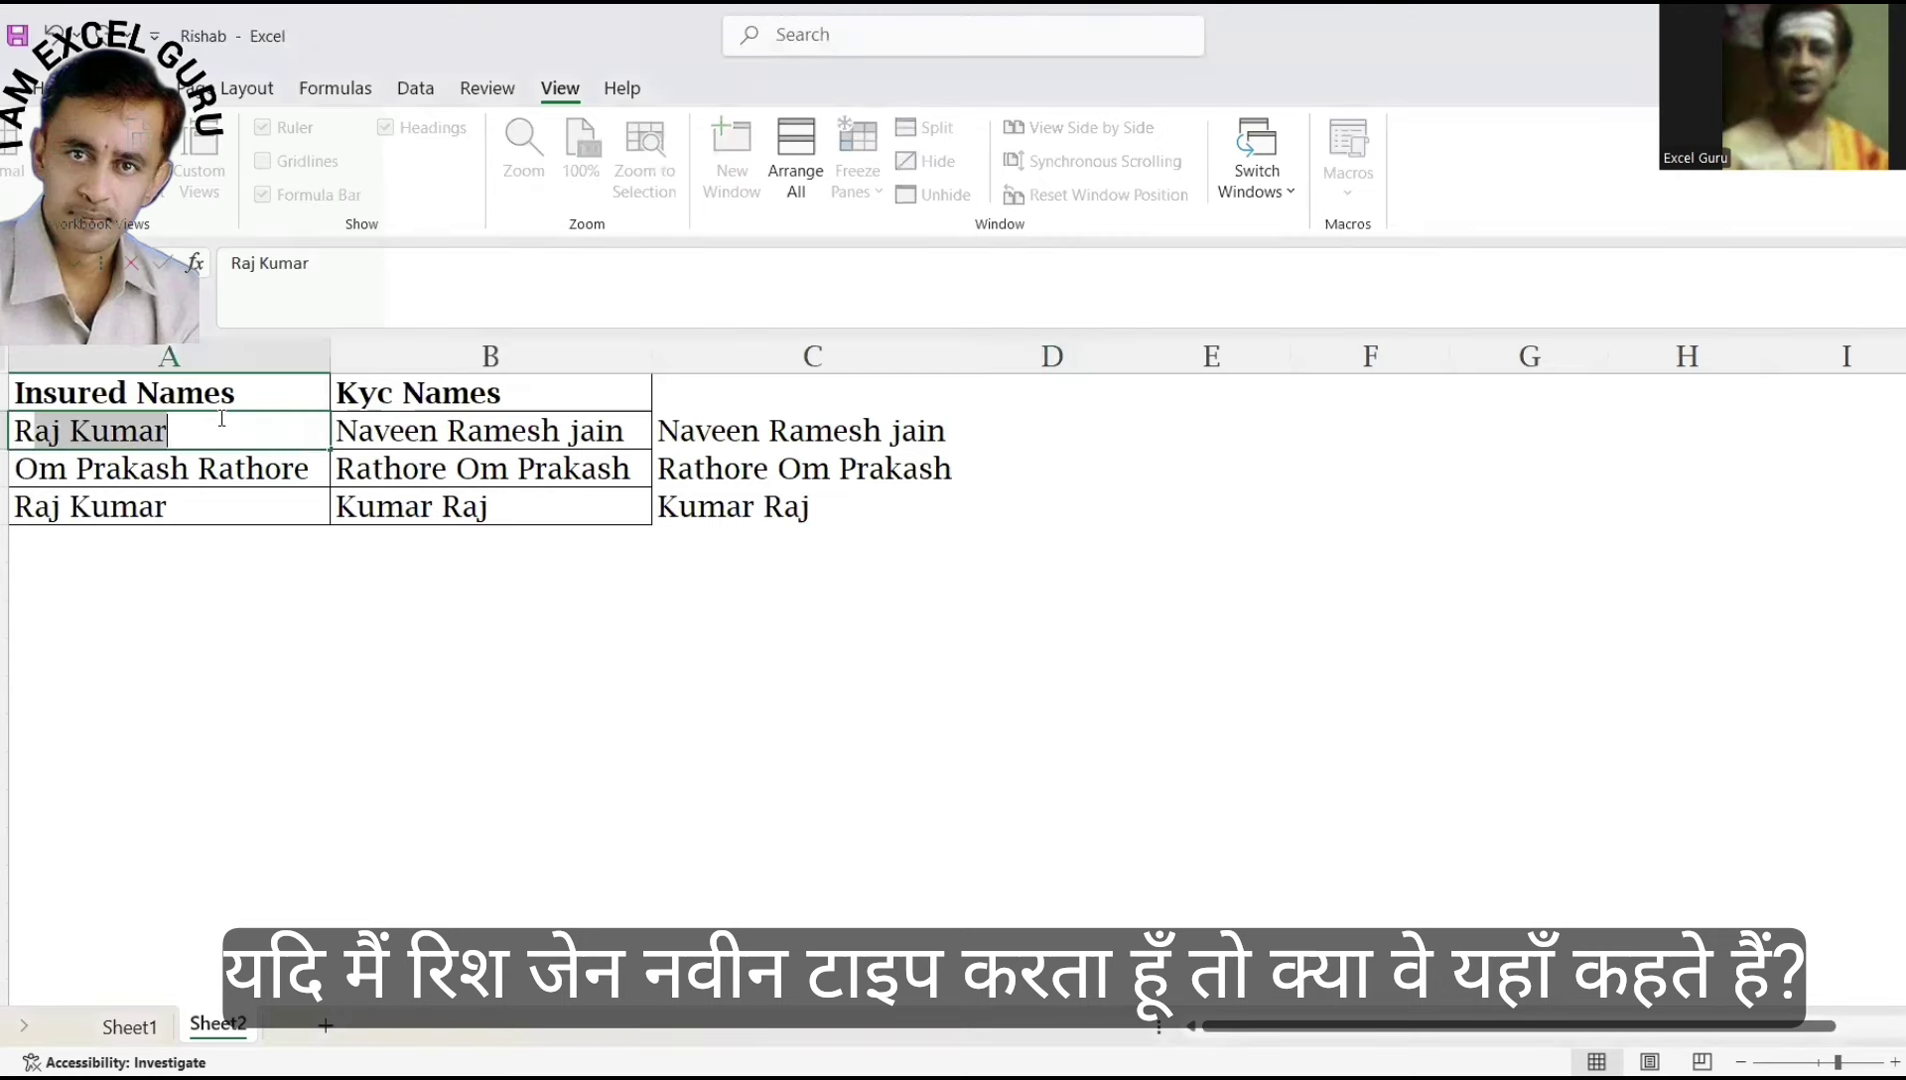
pyautogui.press('Delete')
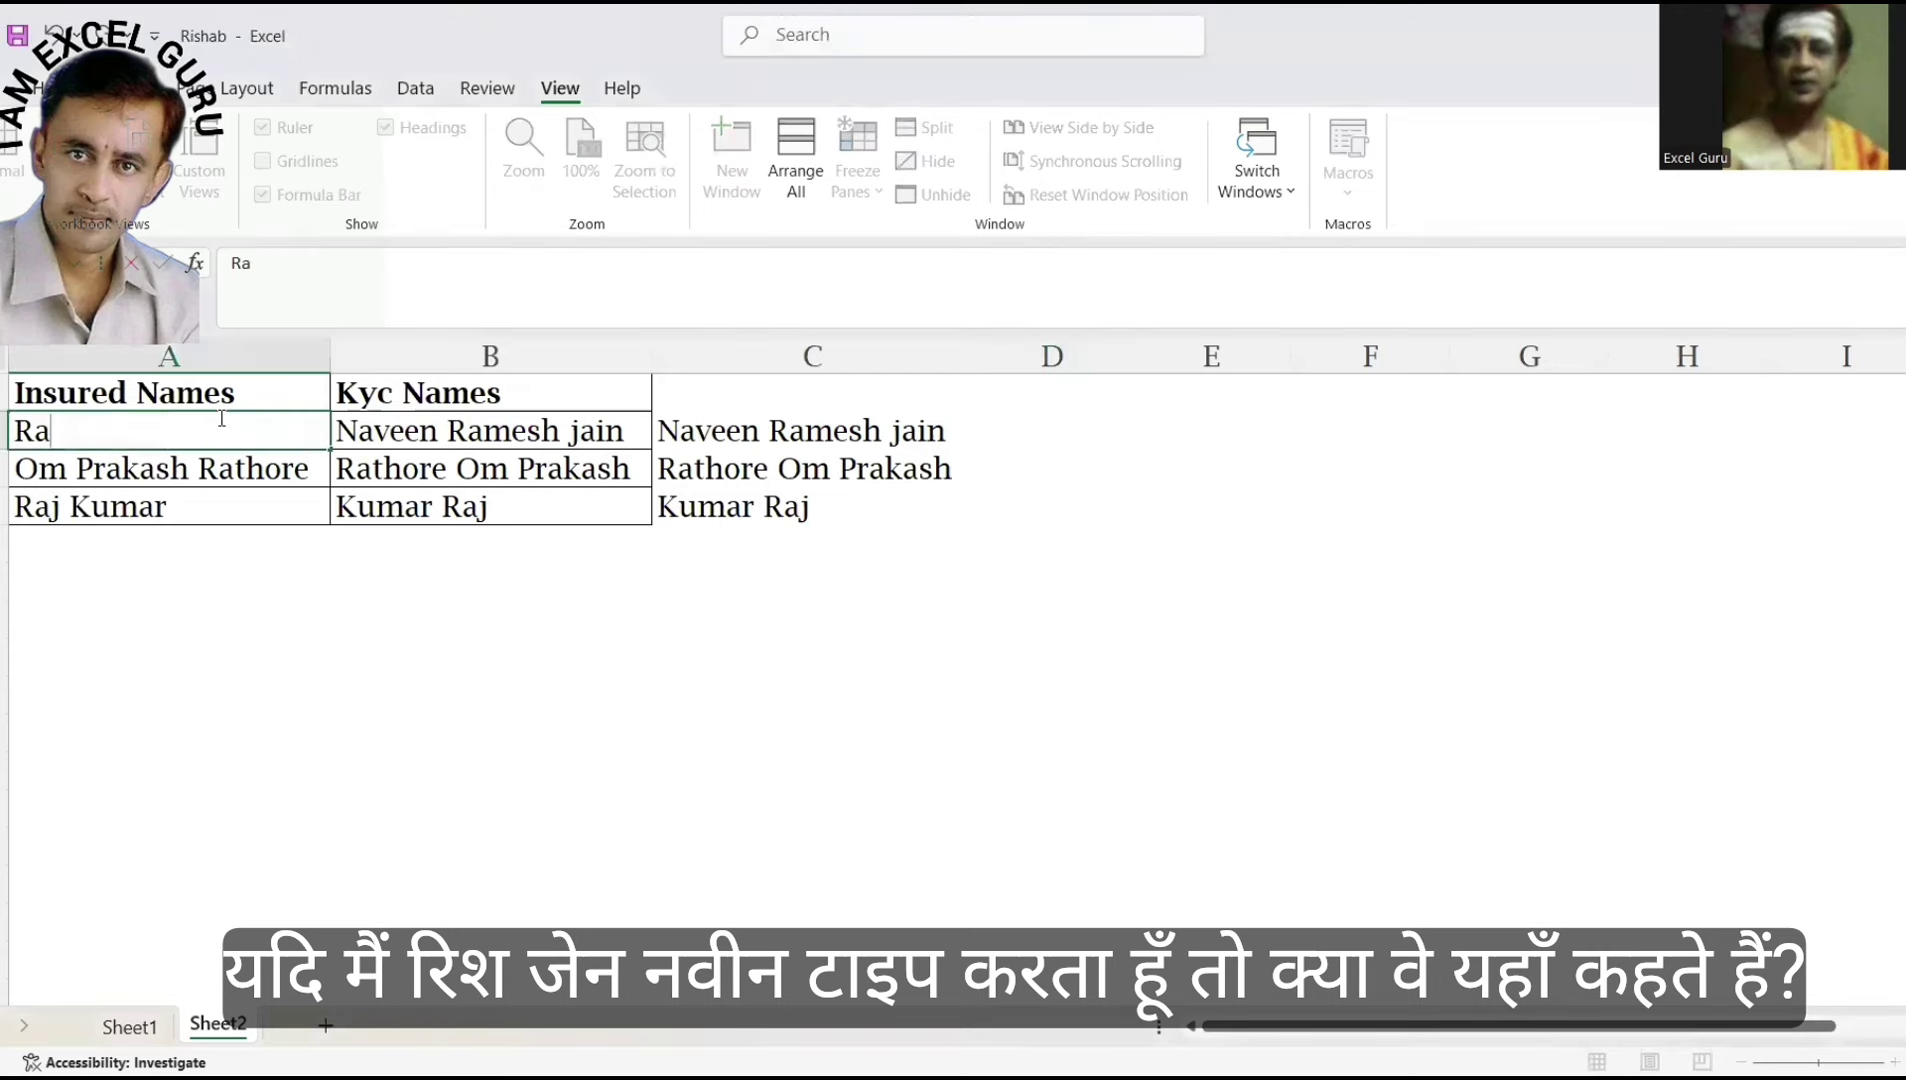
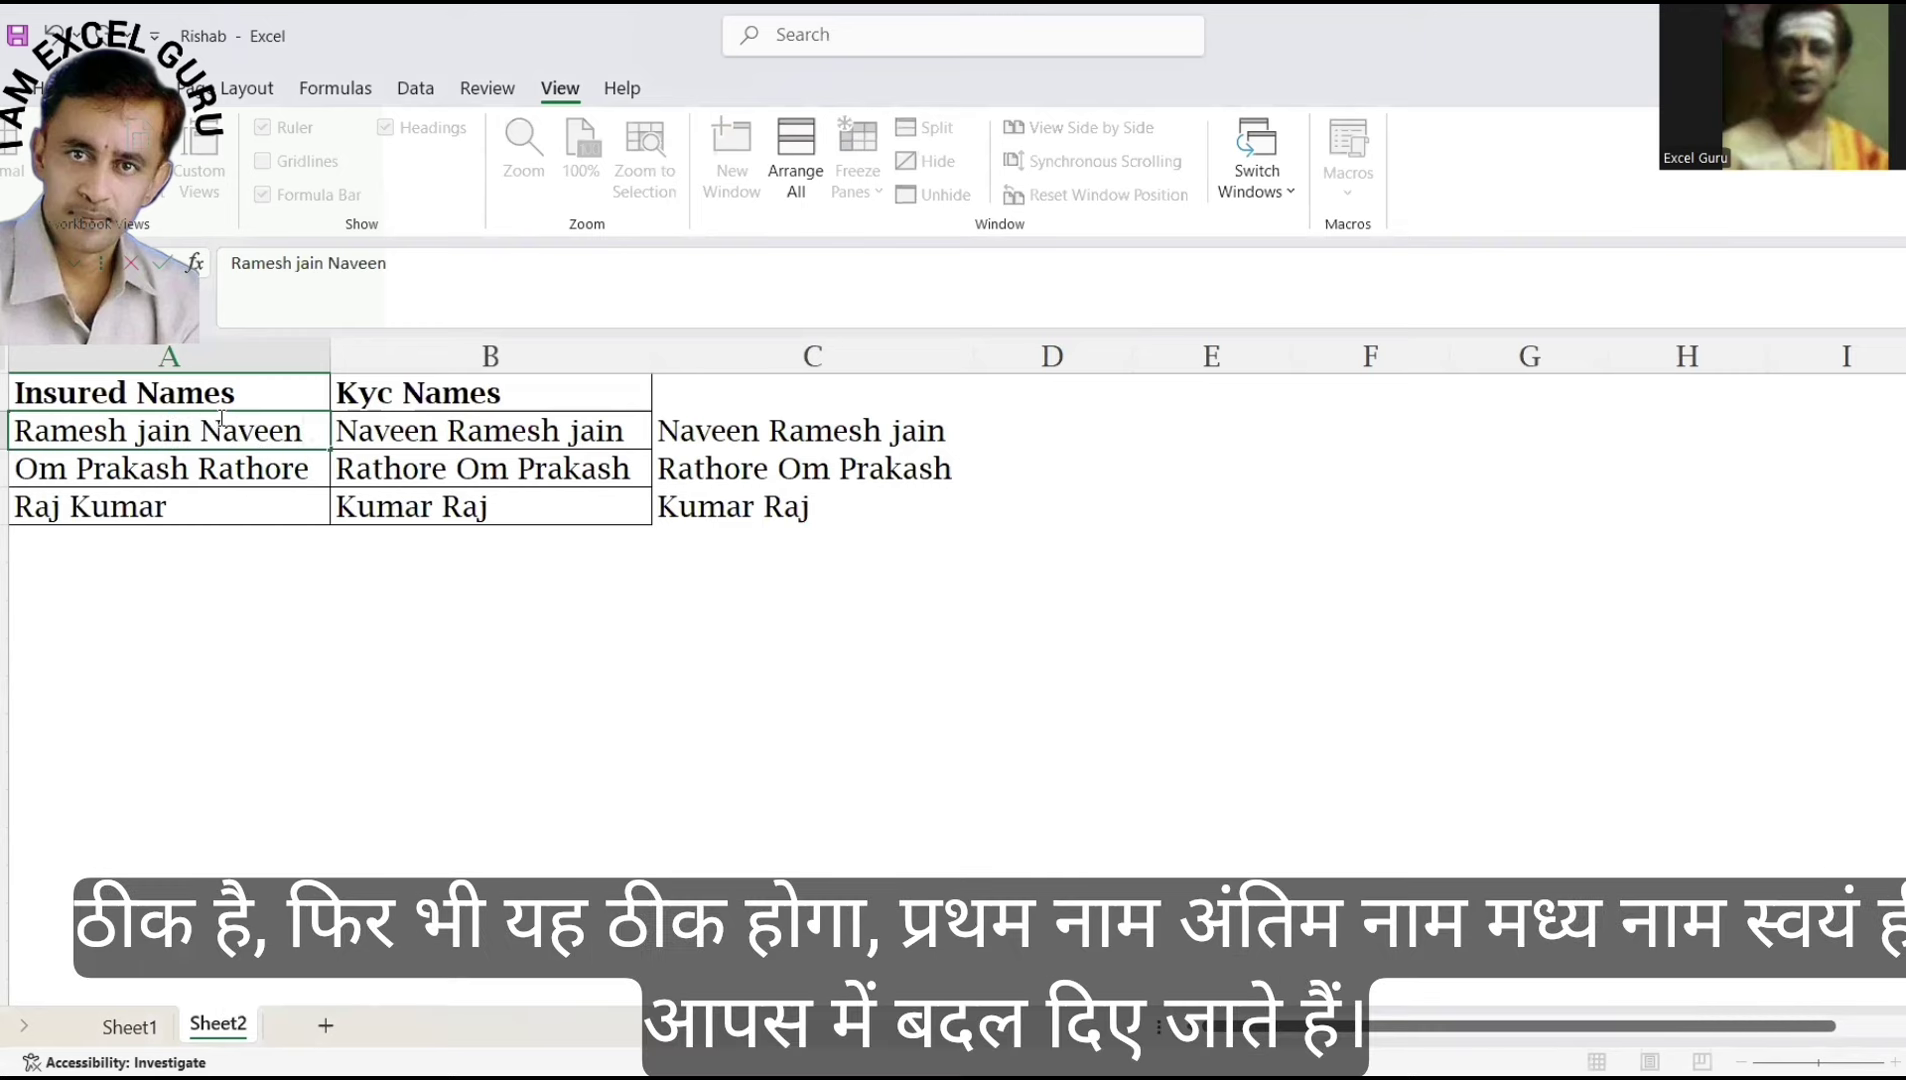
pyautogui.press('Return')
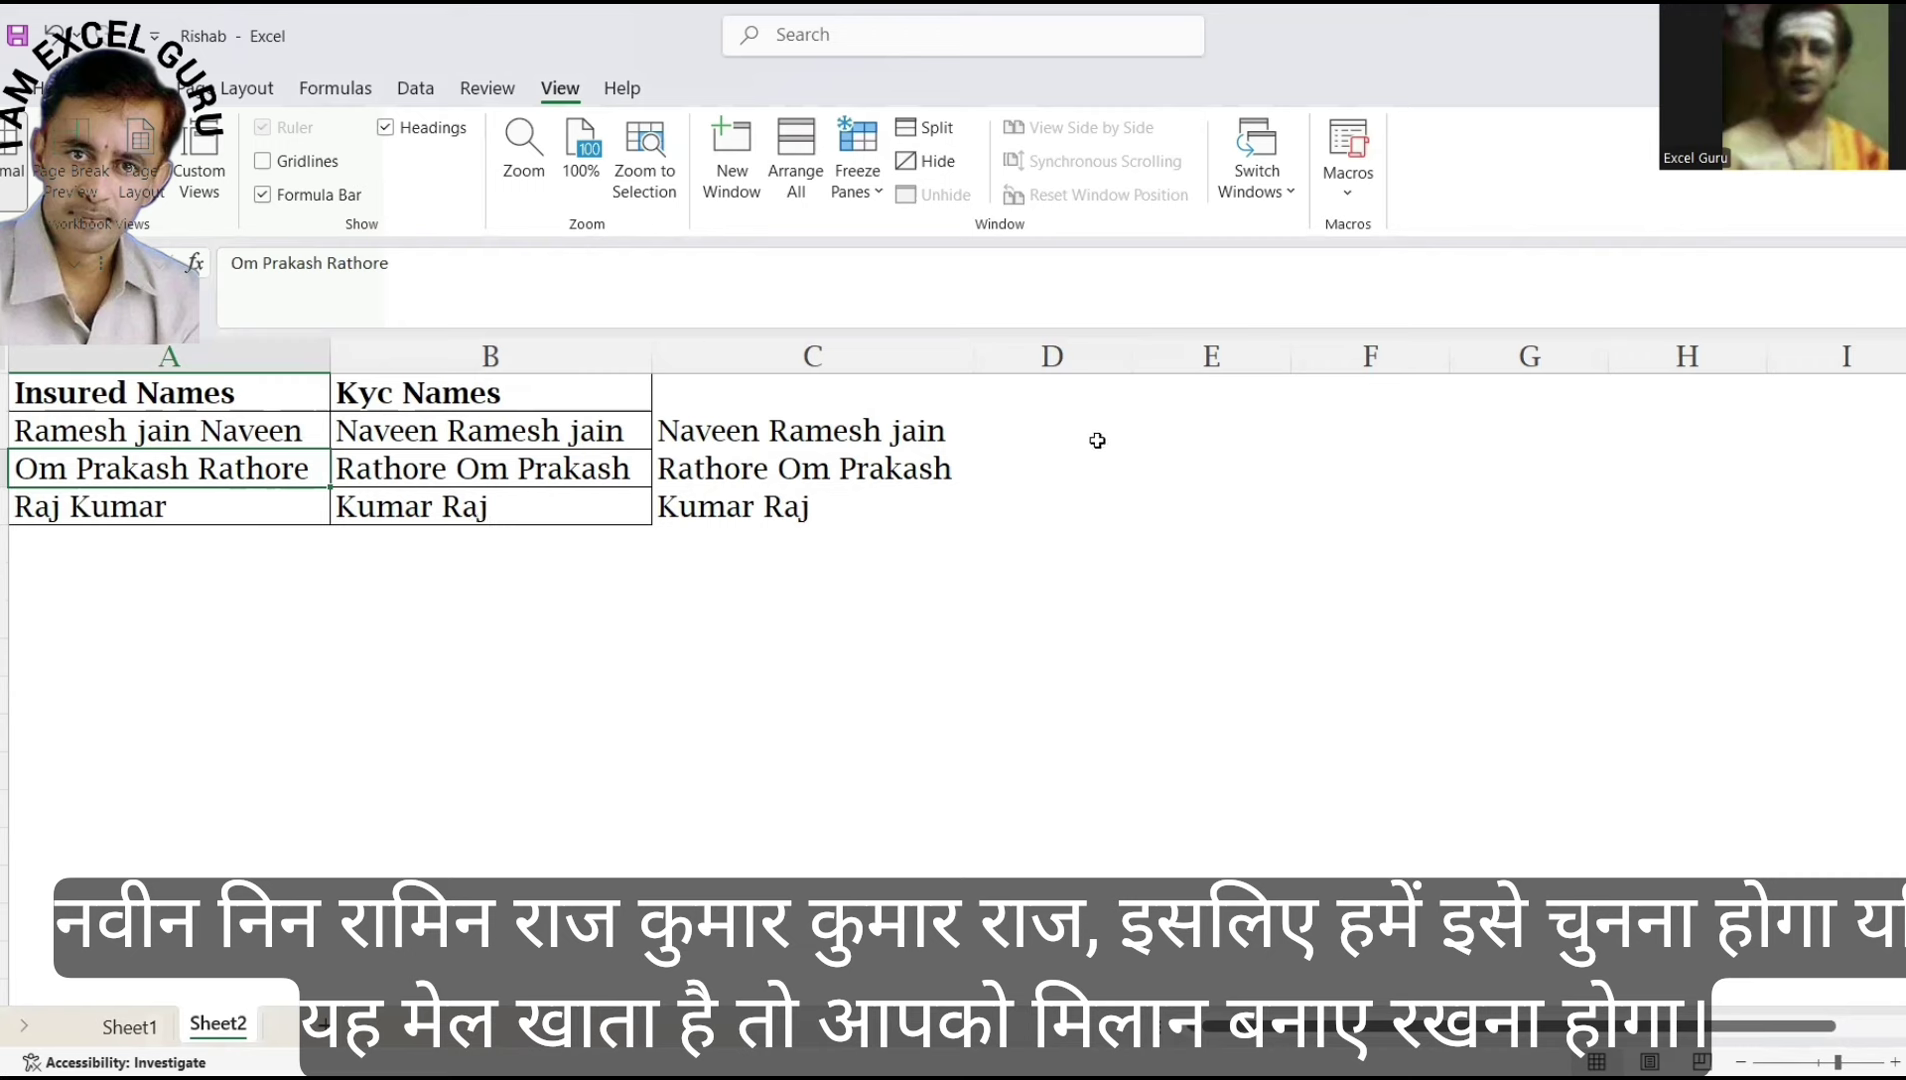
# Replace the last word of the KYC name in B4 with a different name.
pyautogui.click(1042, 418)
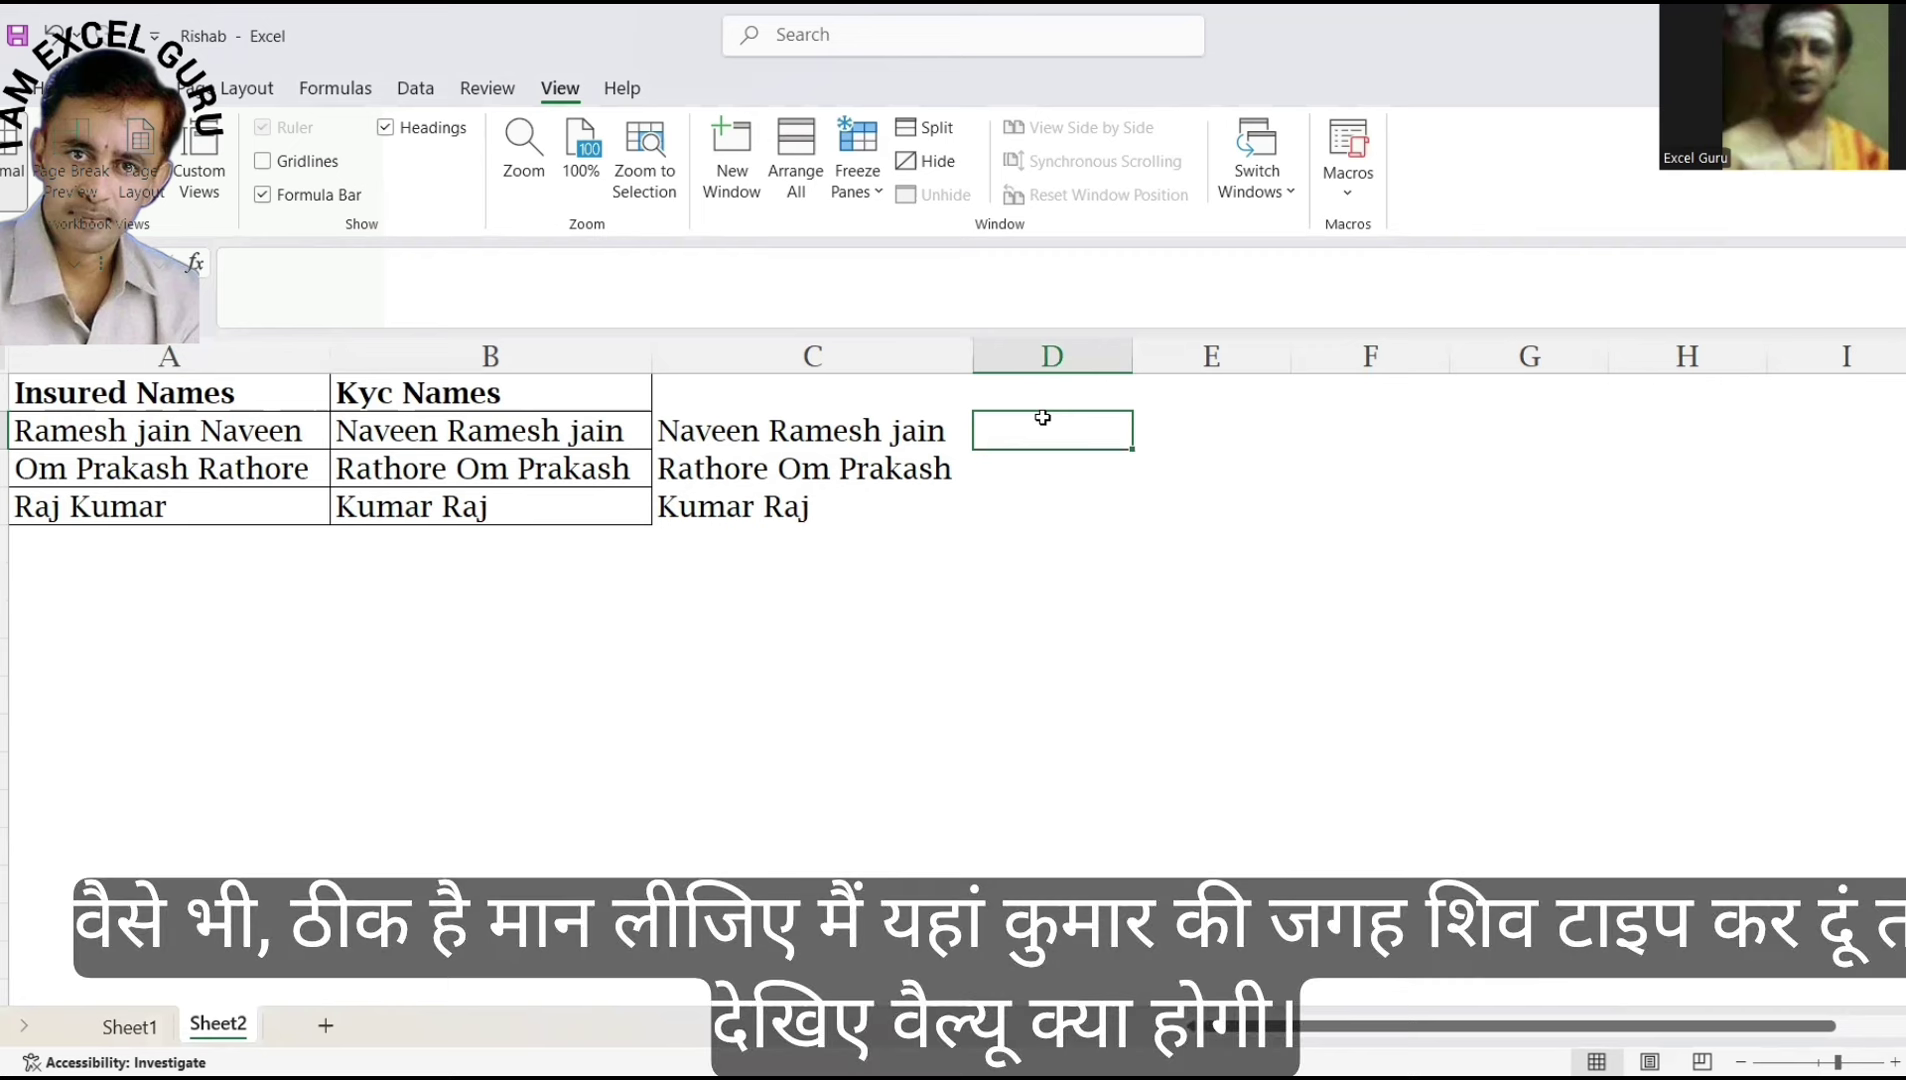
pyautogui.click(485, 522)
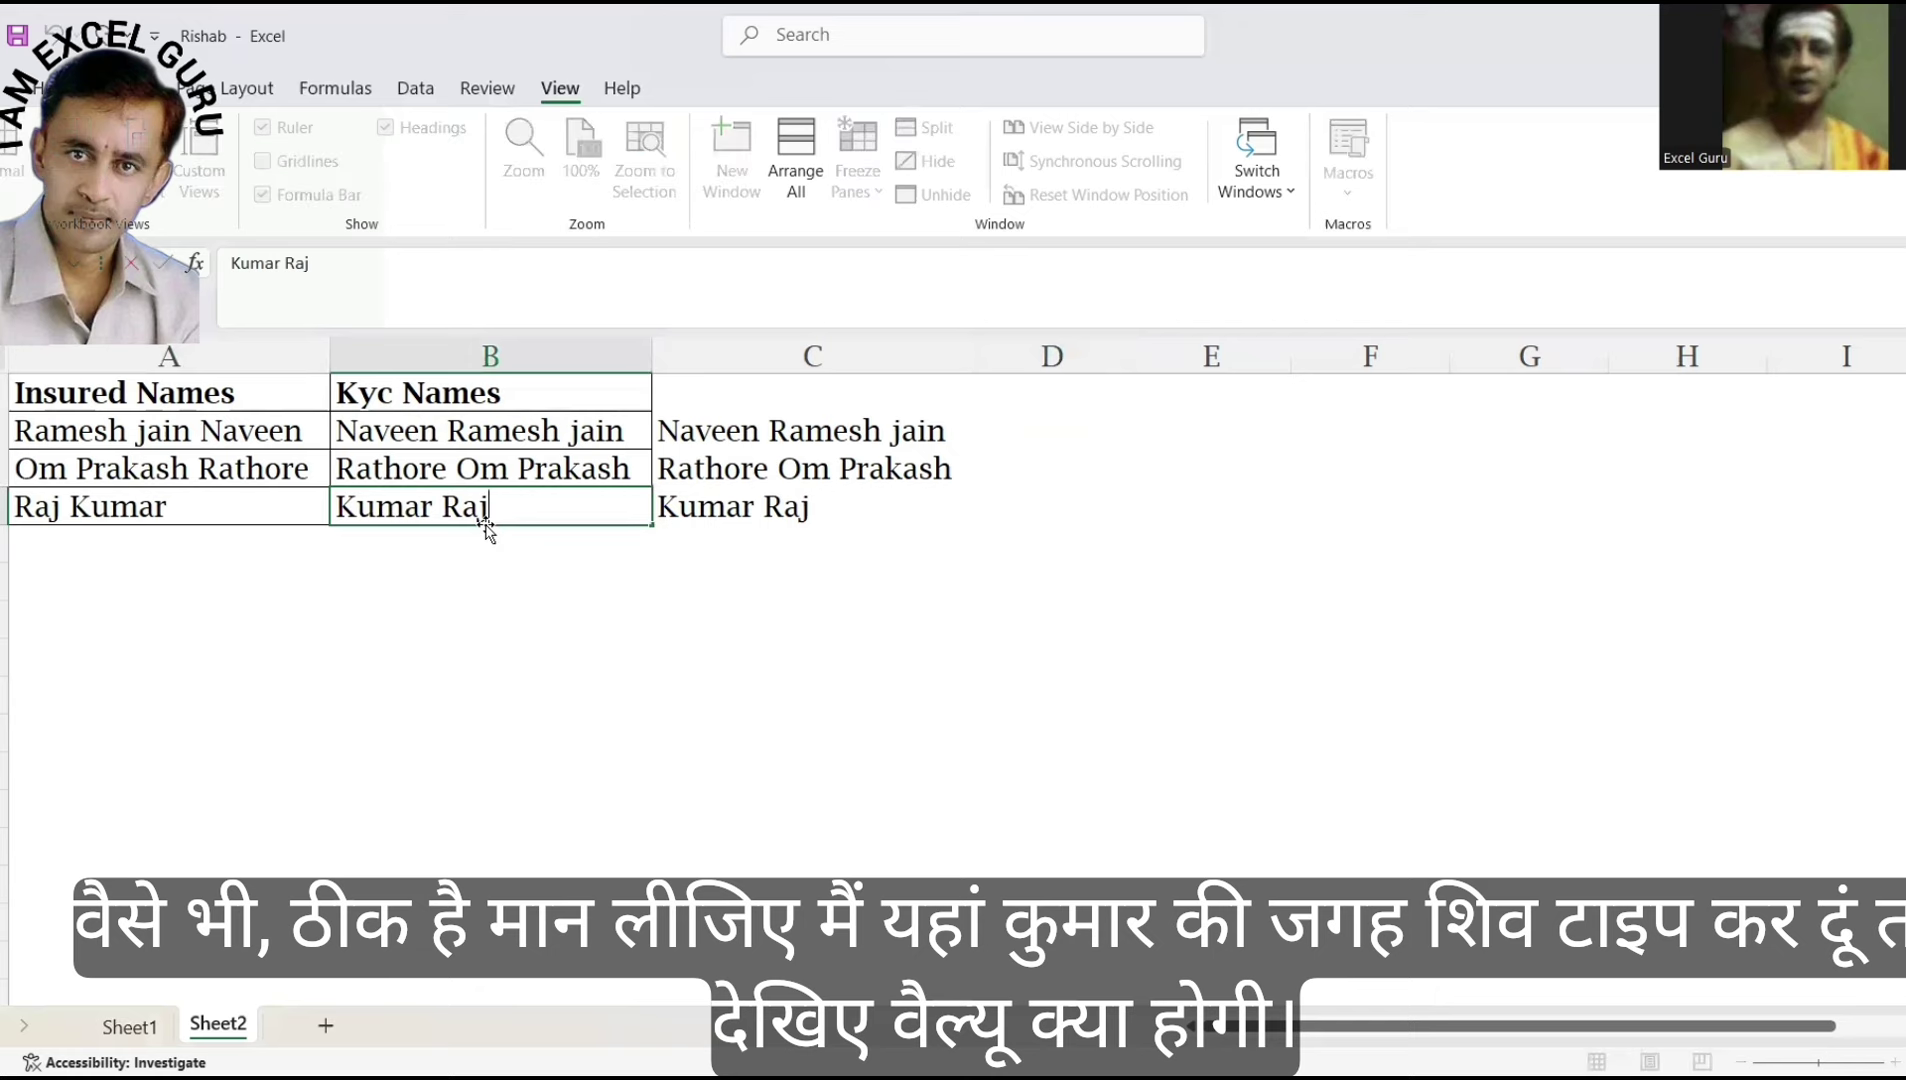
pyautogui.doubleClick(486, 522)
pyautogui.press('BackSpace')
pyautogui.press('BackSpace')
pyautogui.press('BackSpace')
pyautogui.write('Shiva')
pyautogui.press('Return')
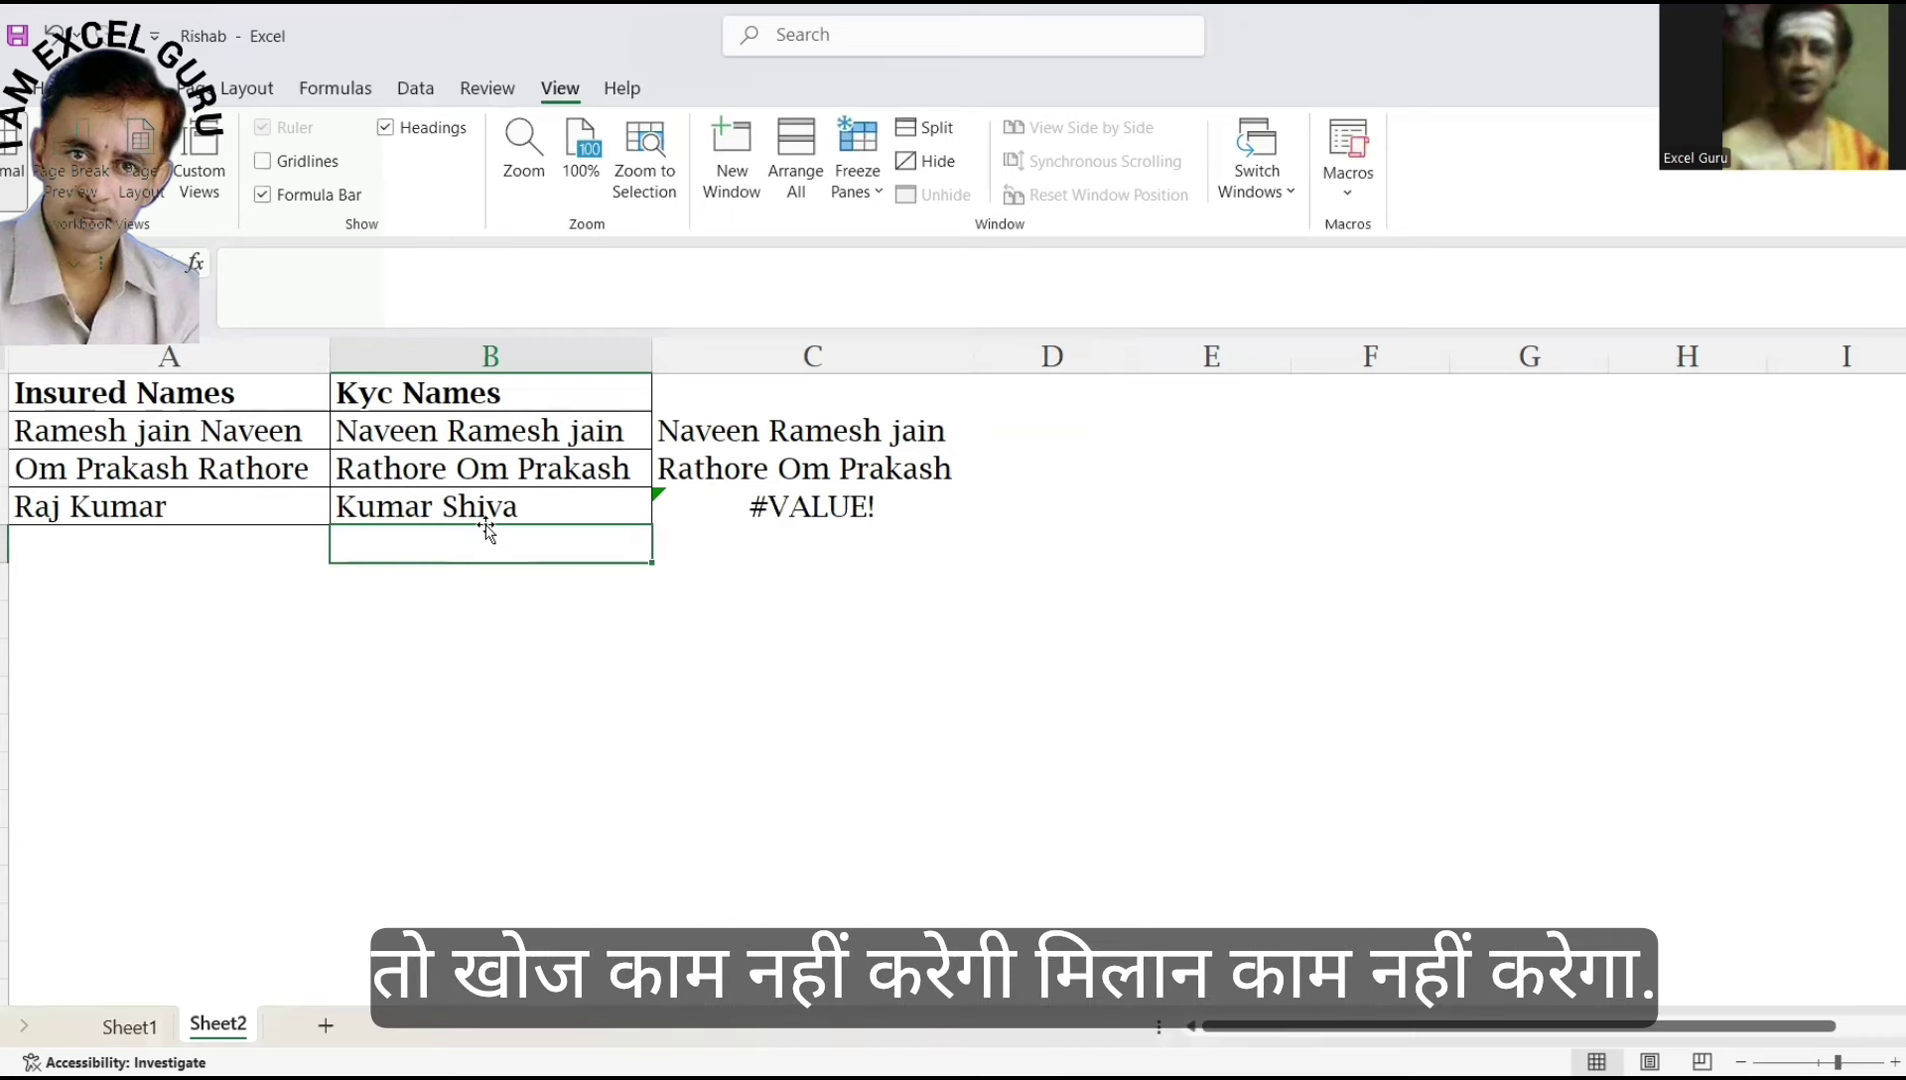
pyautogui.click(1064, 404)
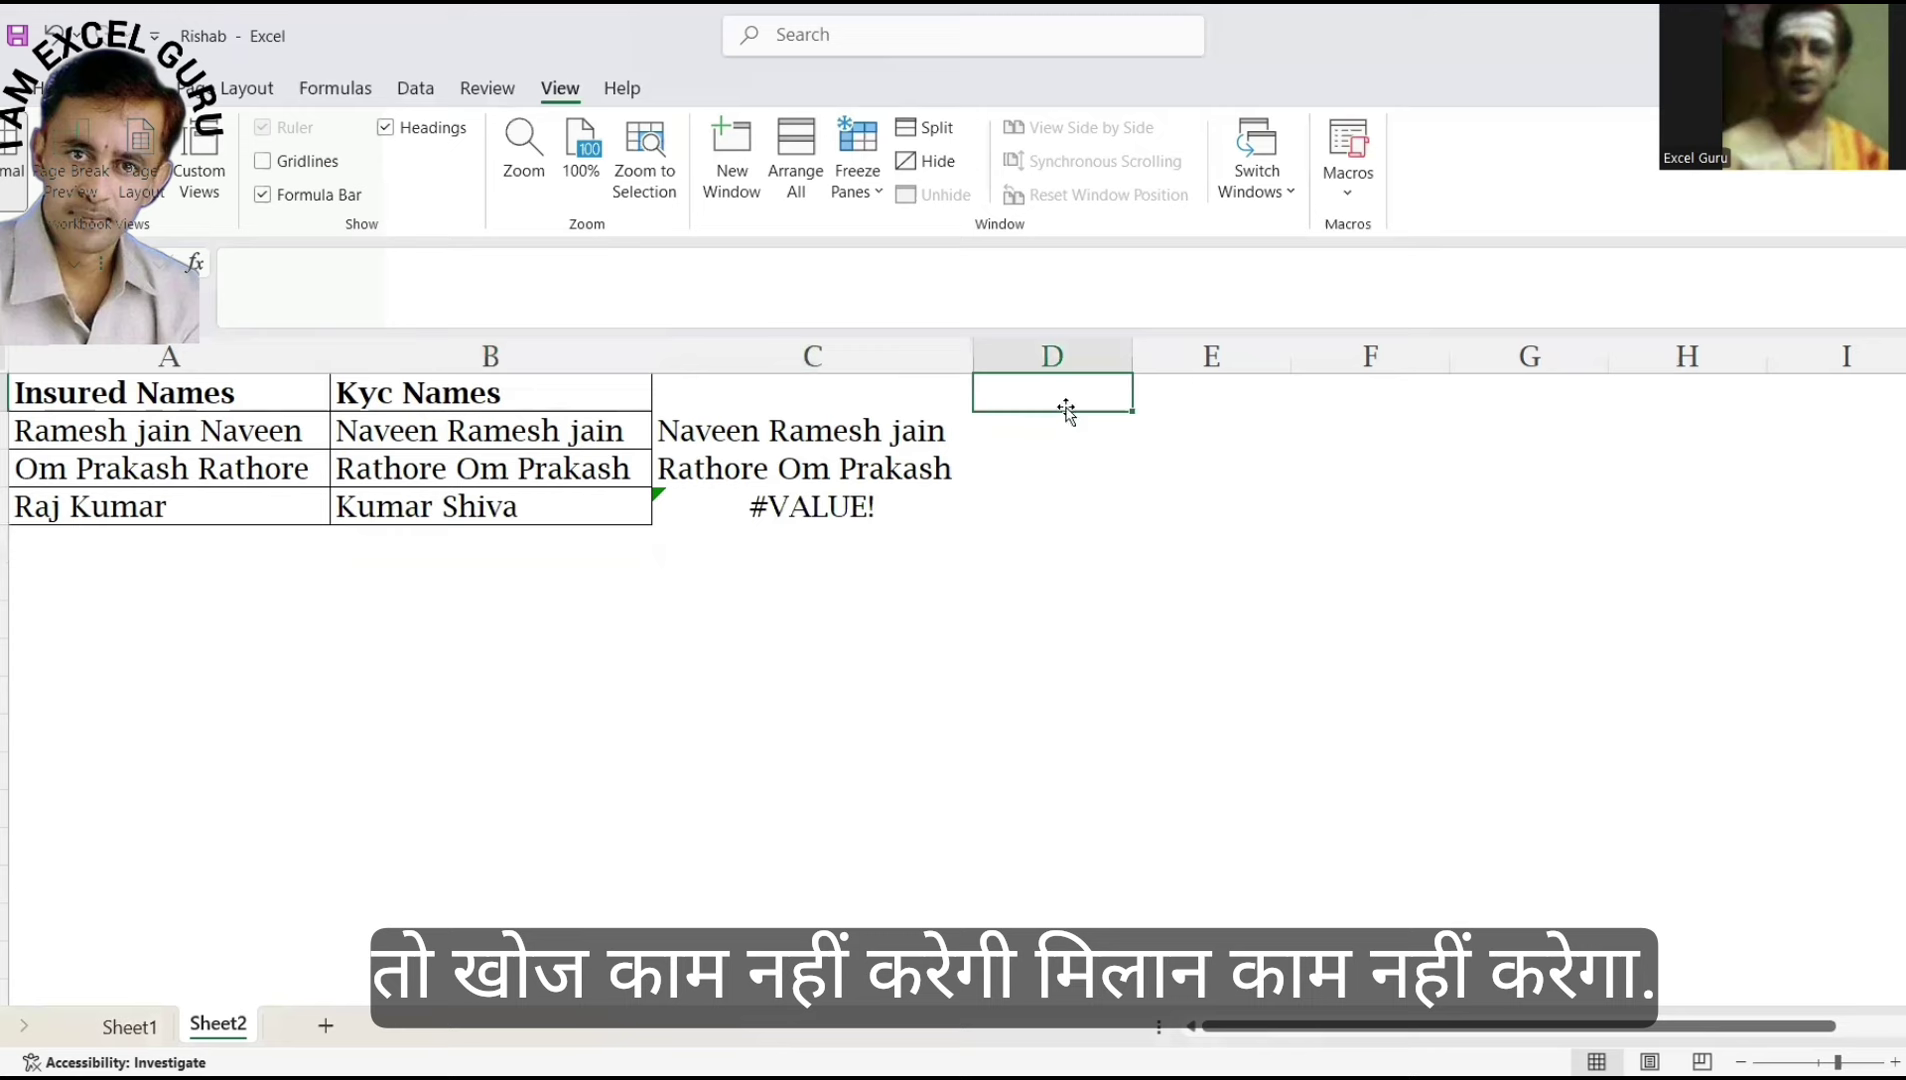
pyautogui.write('=')
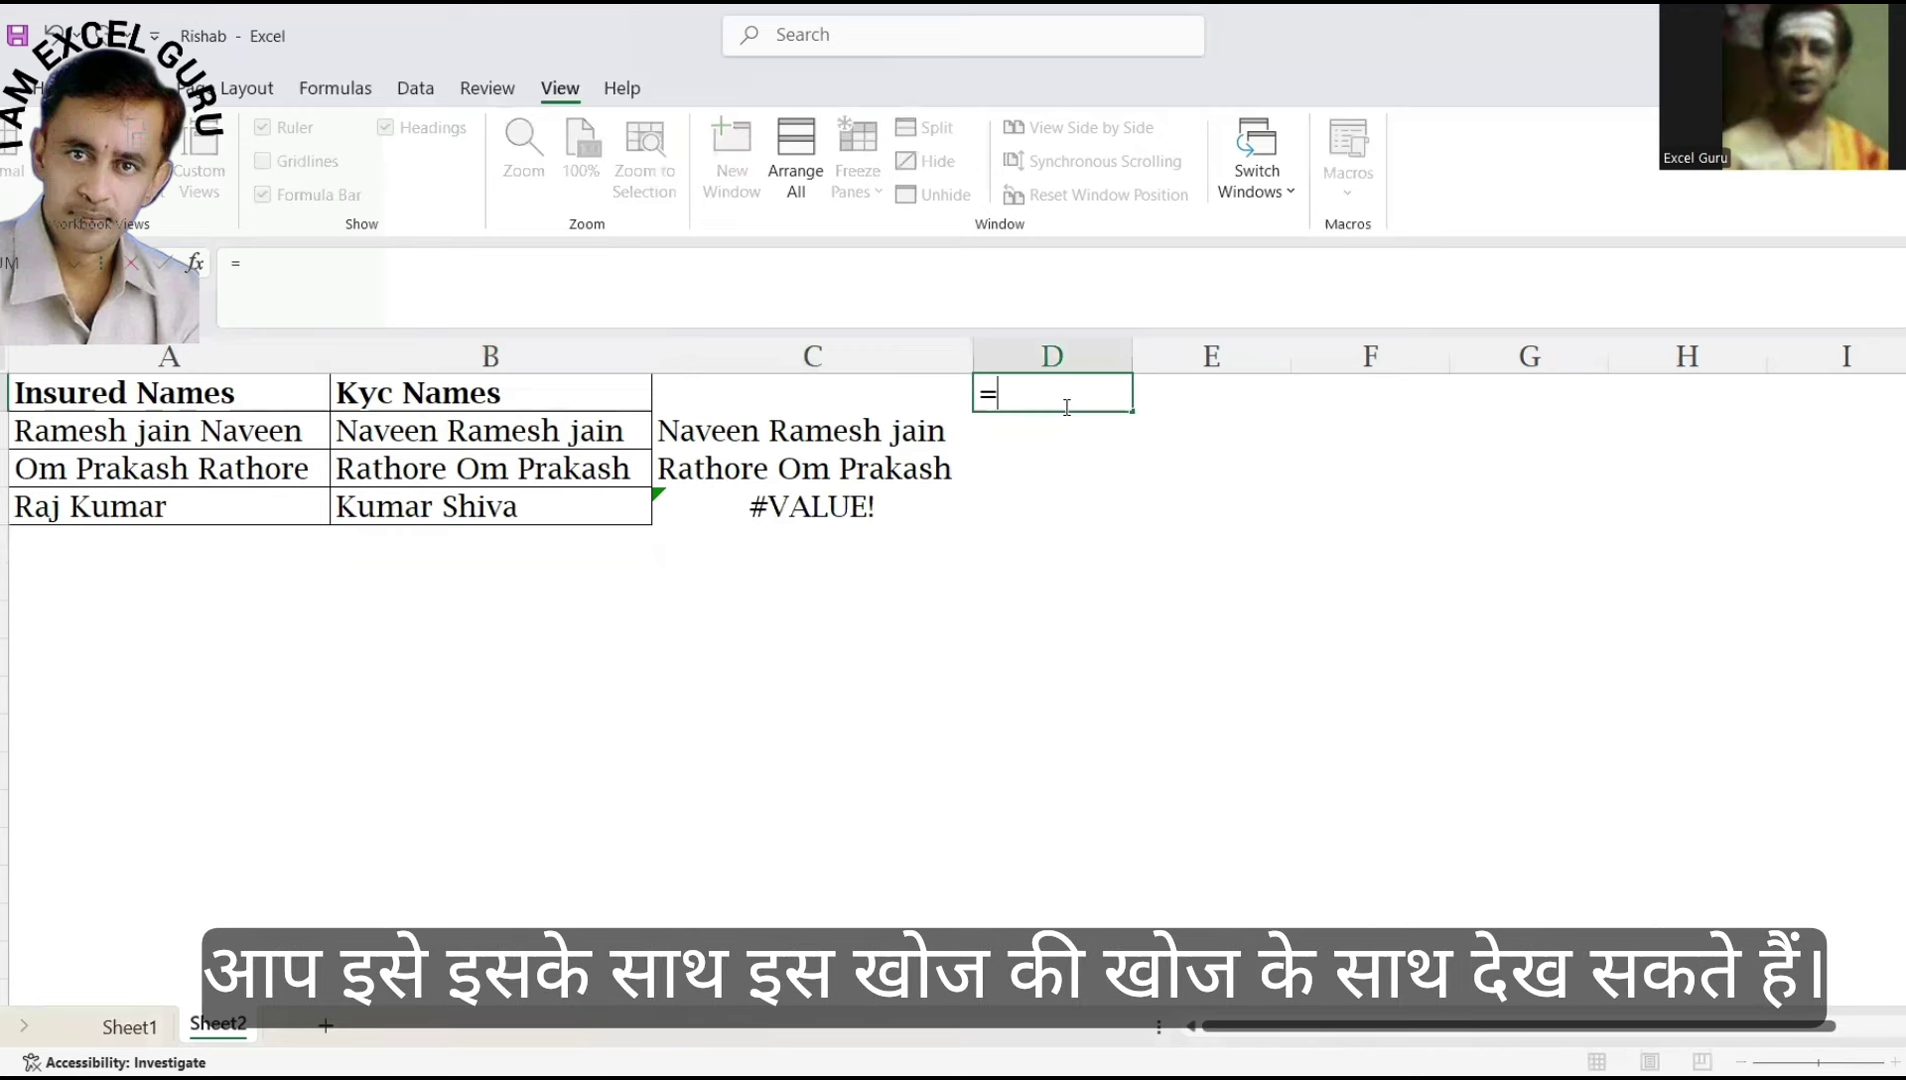
pyautogui.write('SEARCH(')
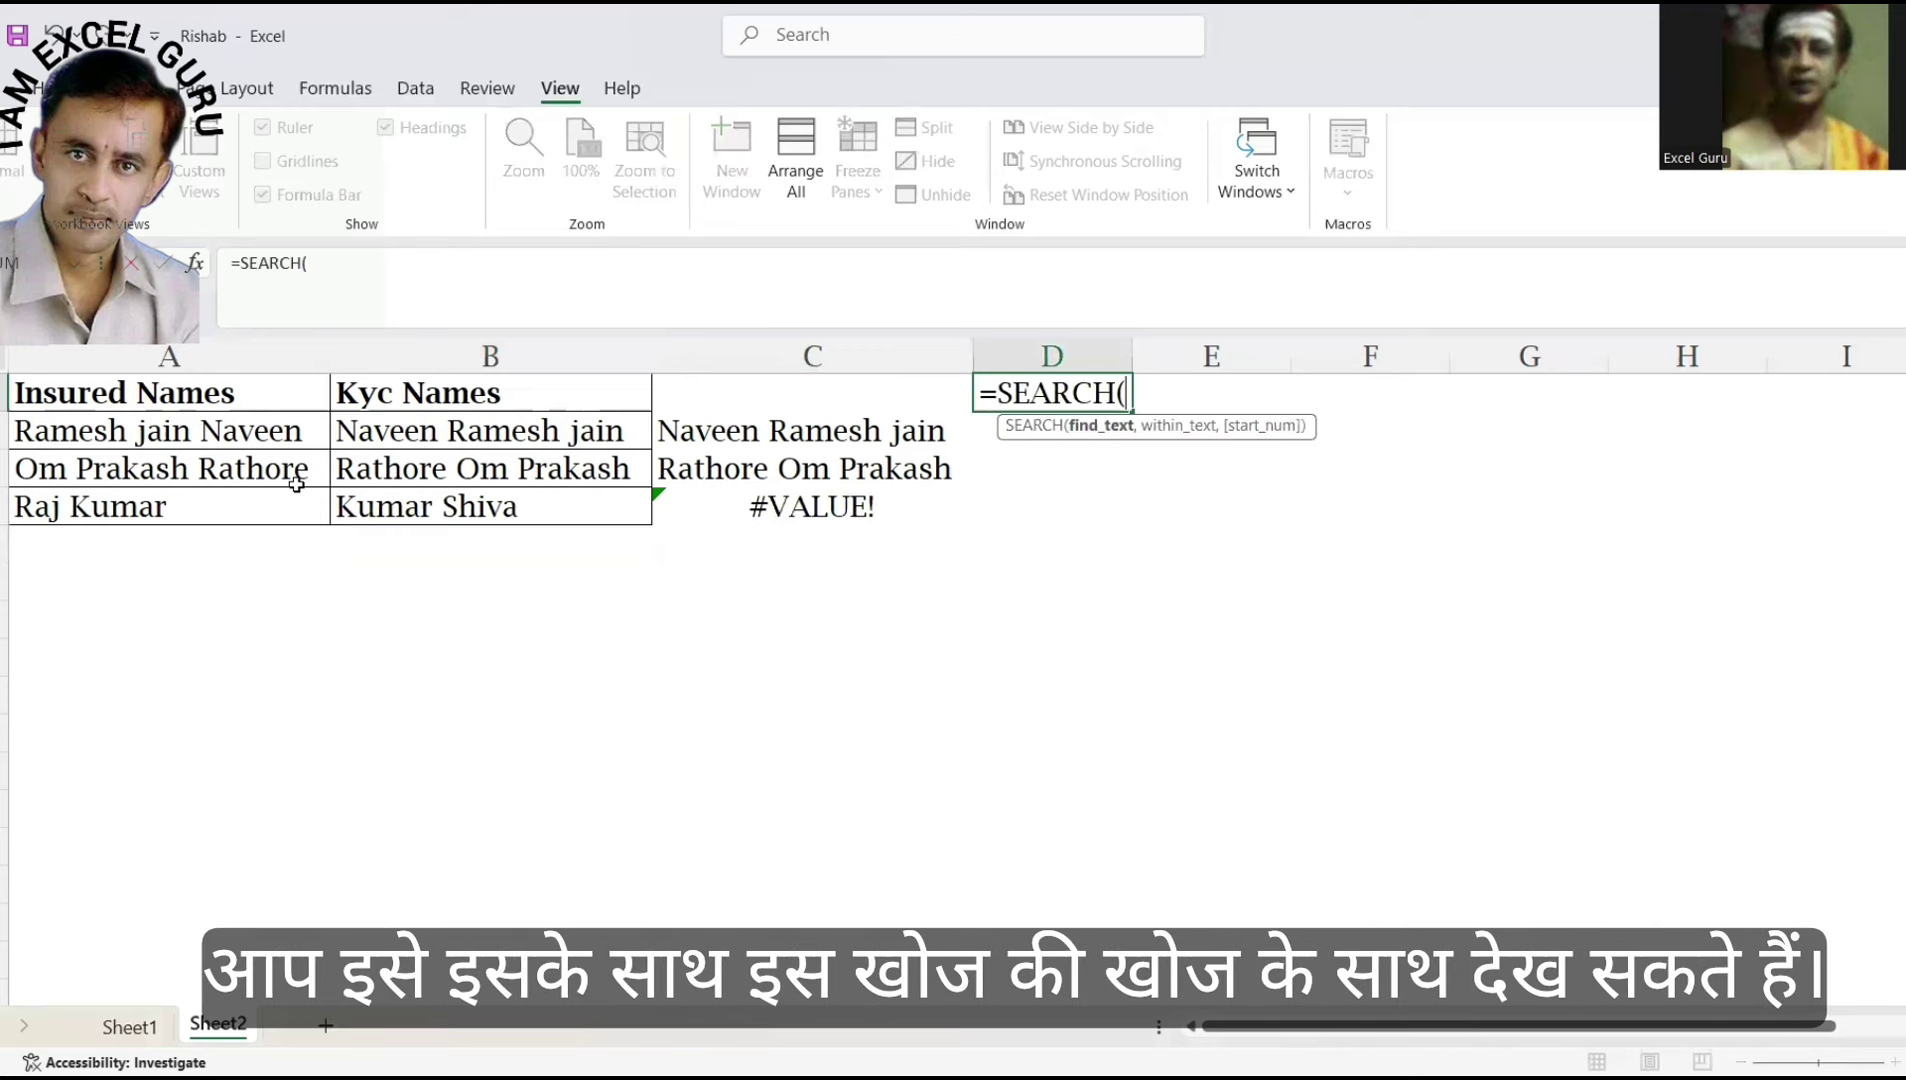
pyautogui.press('Escape')
pyautogui.press('Down')
pyautogui.write('=')
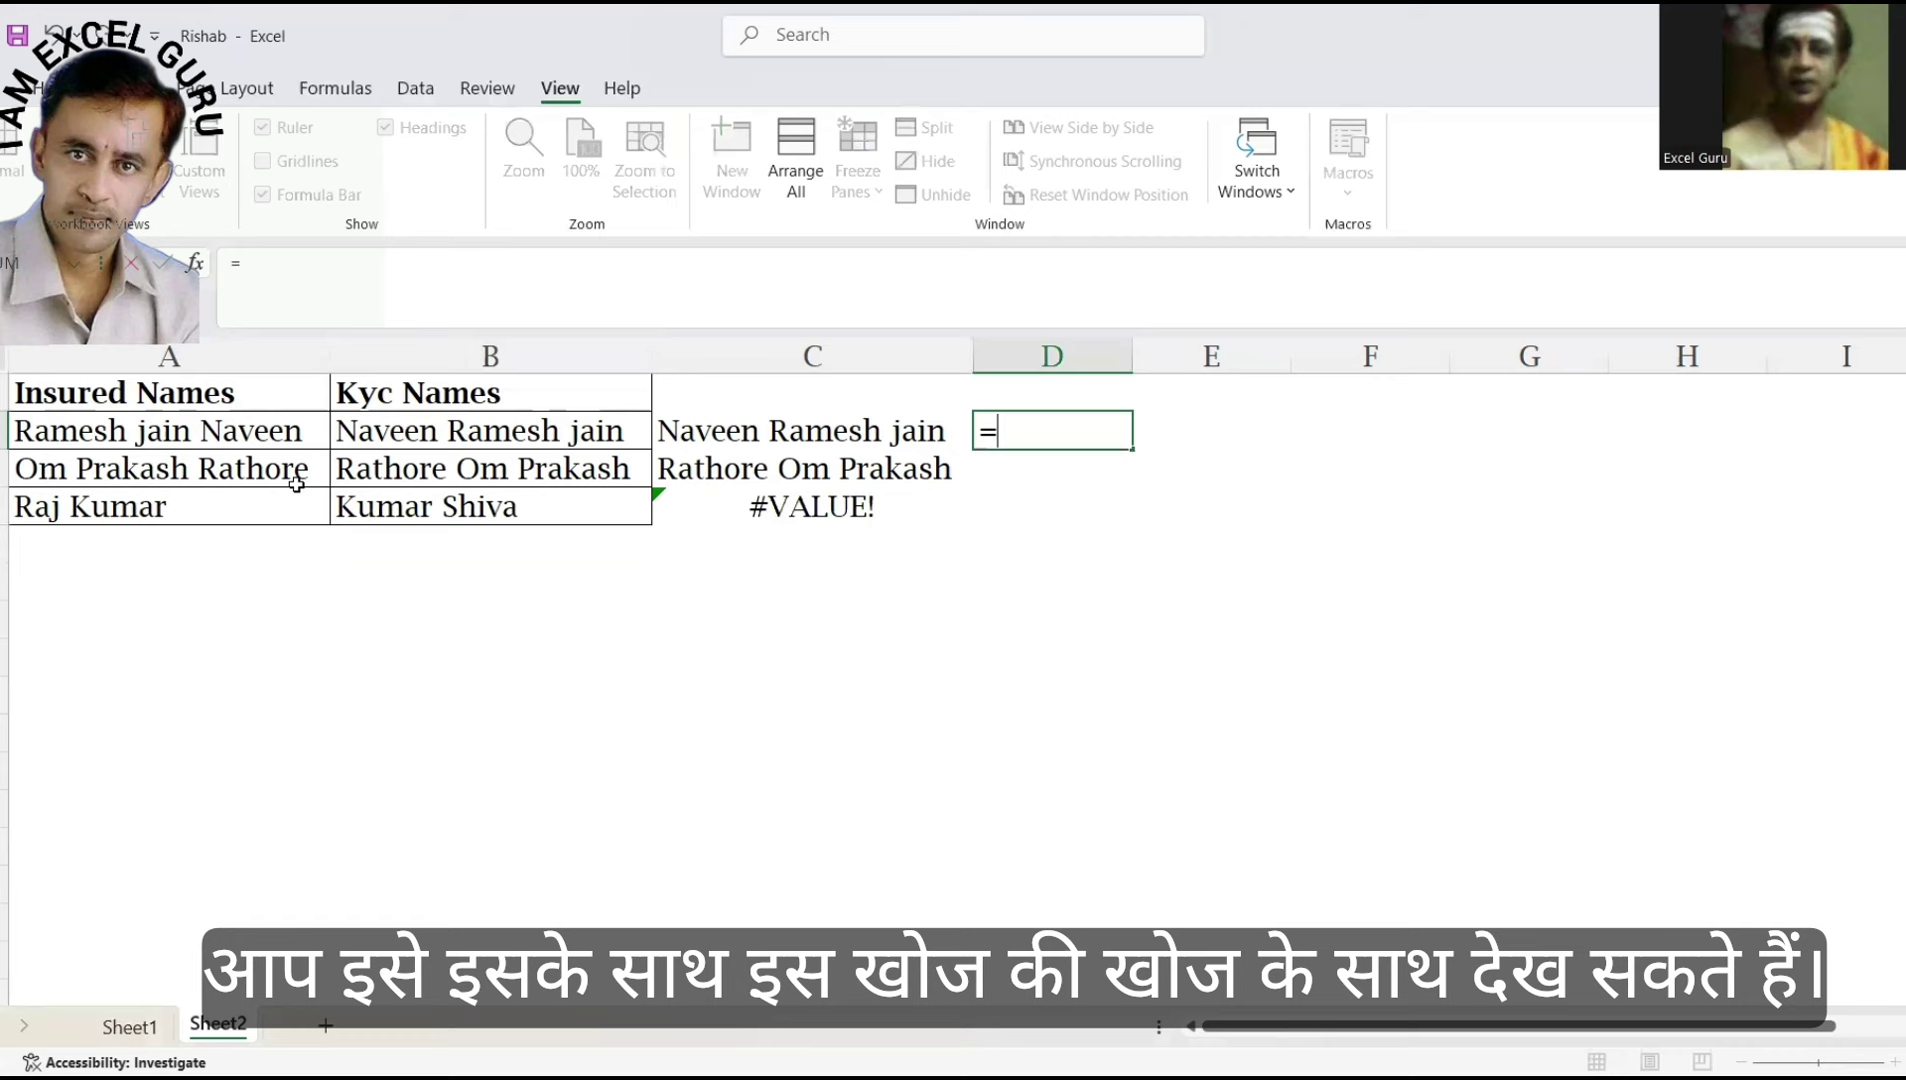
pyautogui.write('SEARCH(')
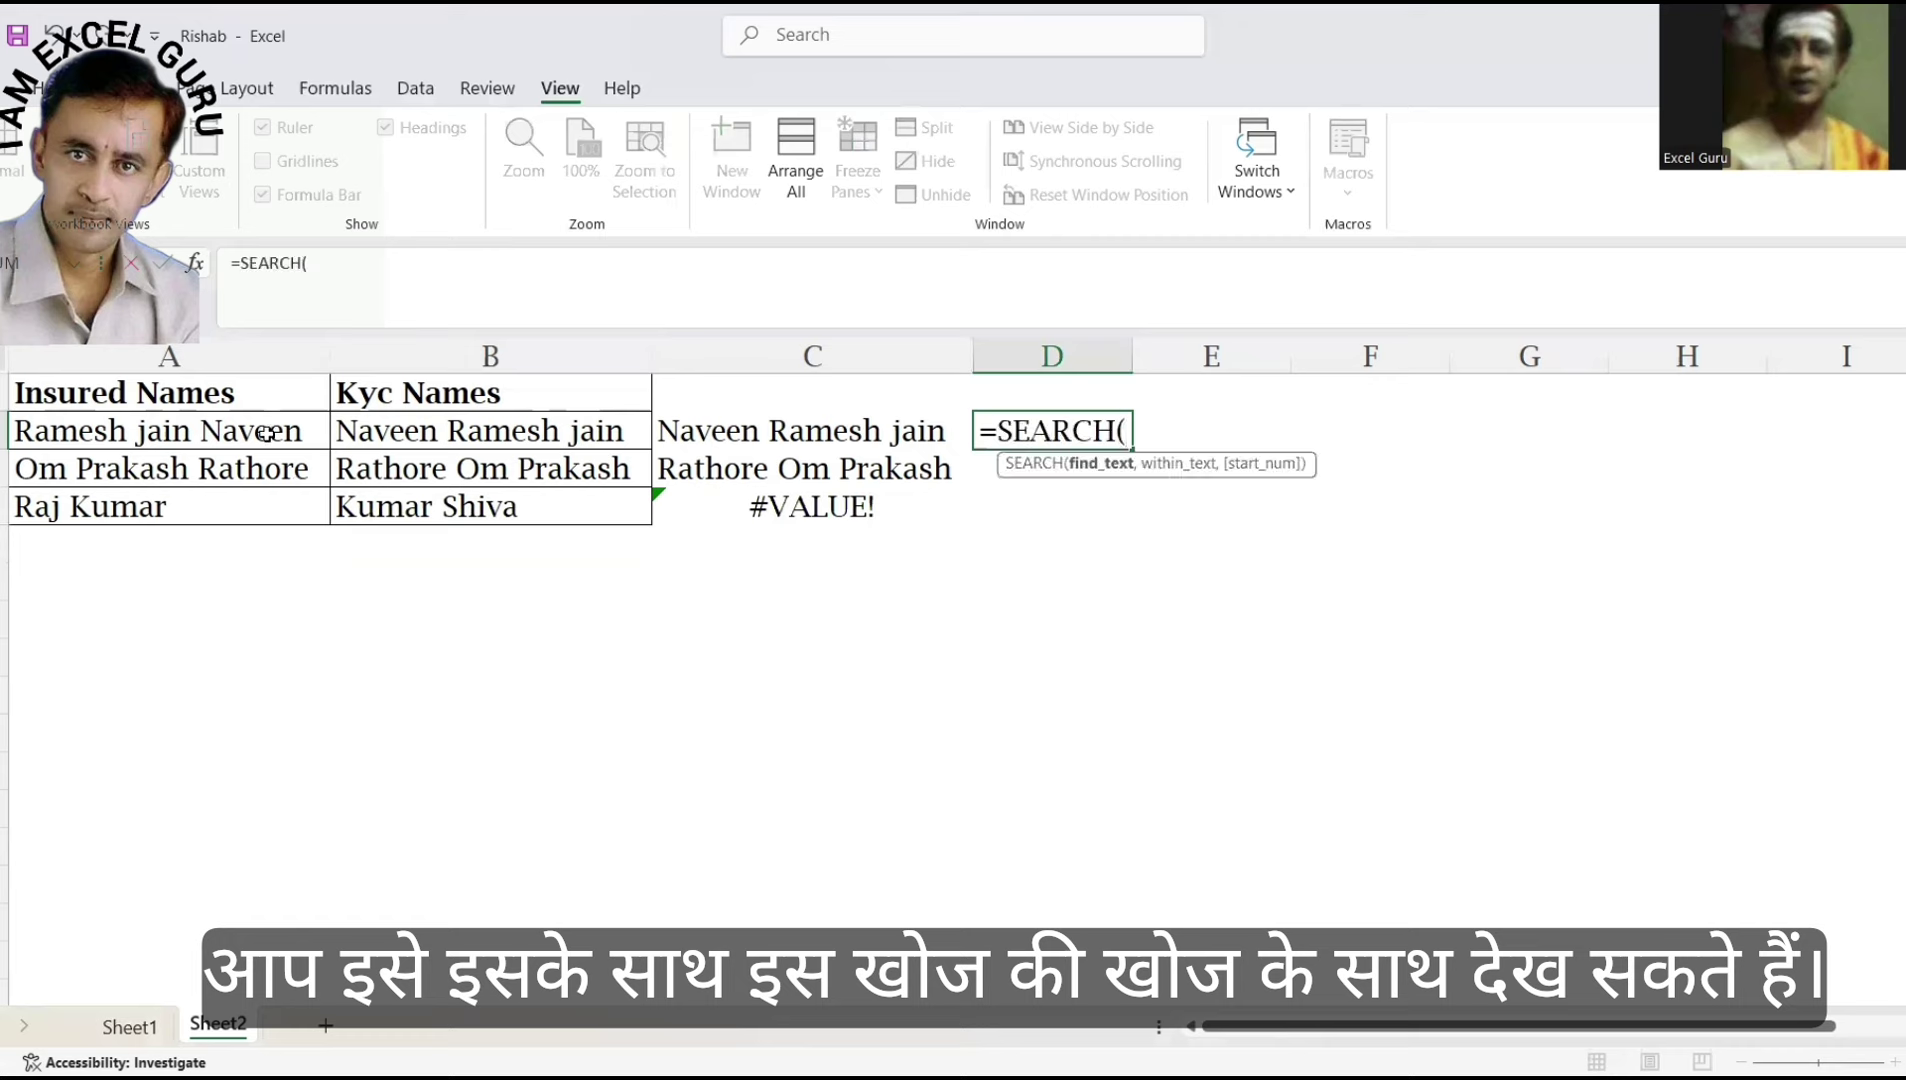
pyautogui.click(267, 433)
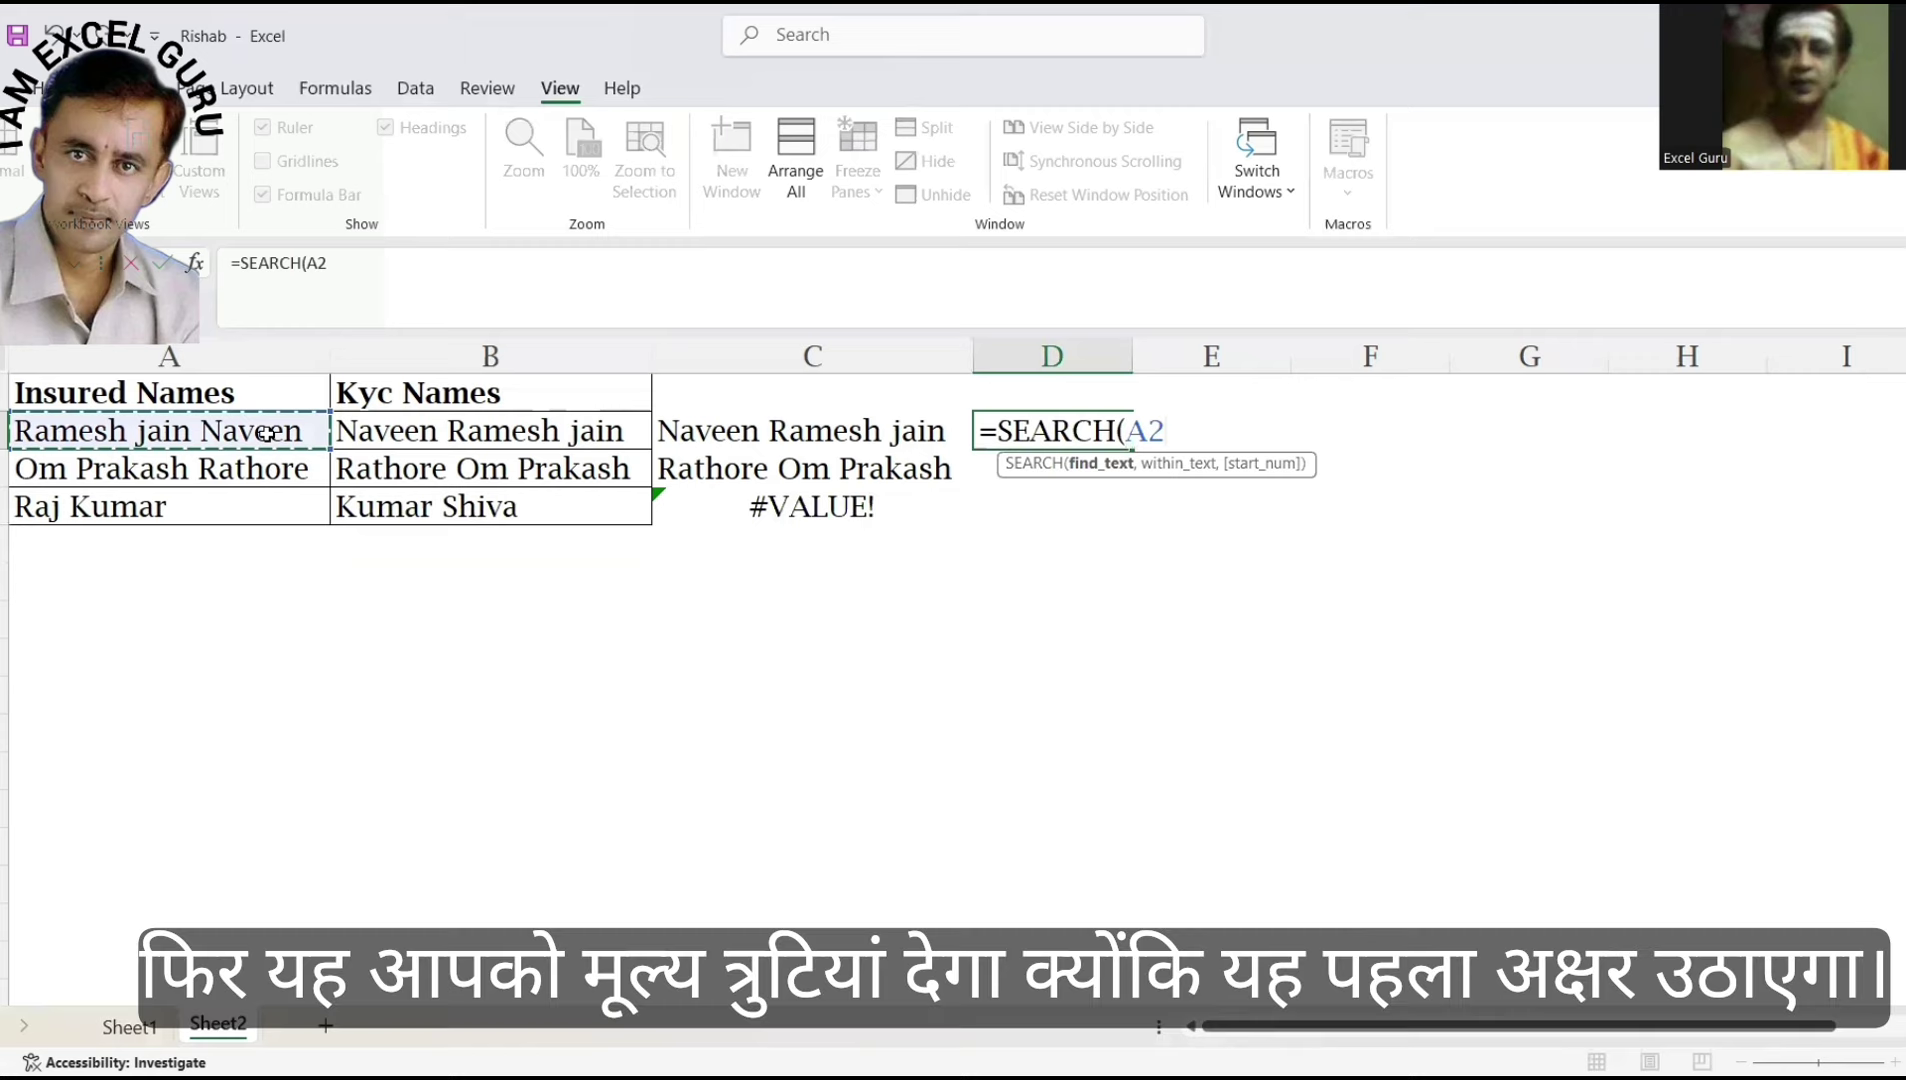
pyautogui.write(',')
pyautogui.click(410, 435)
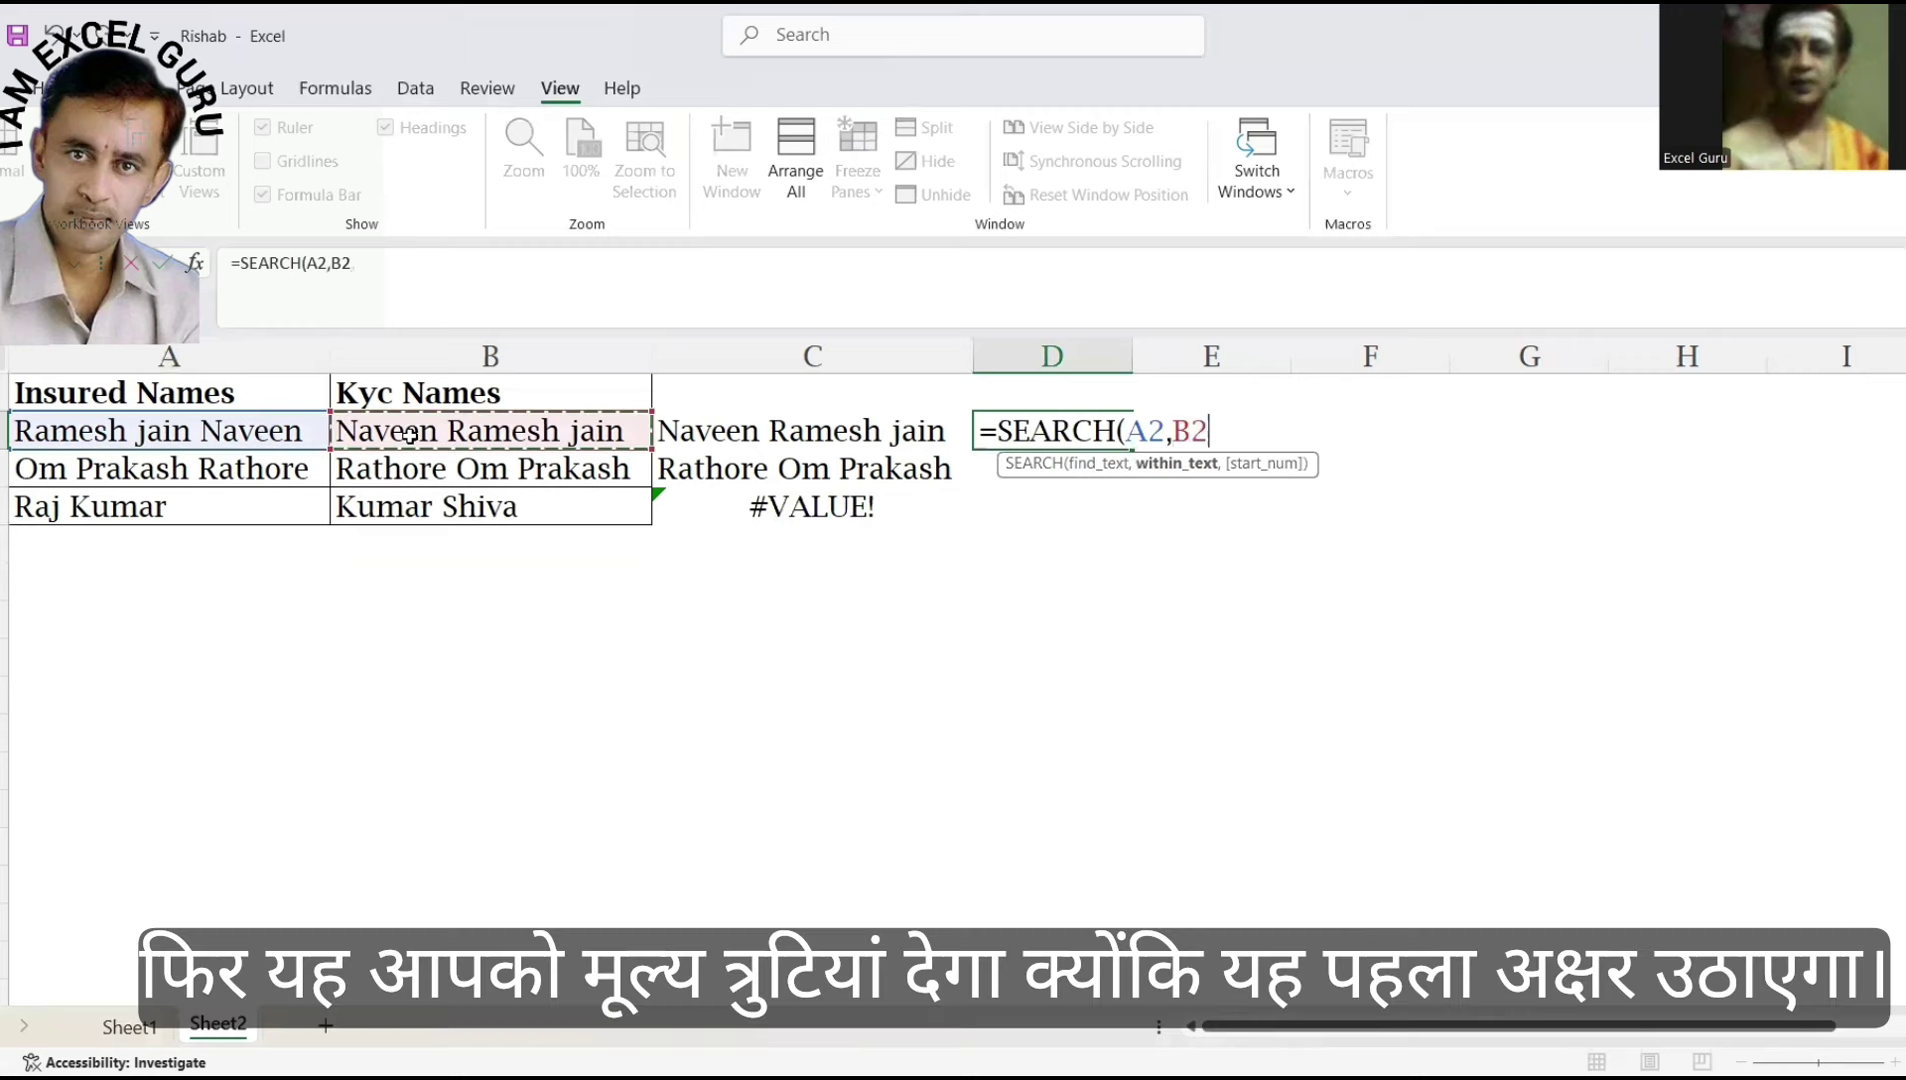
pyautogui.write(')')
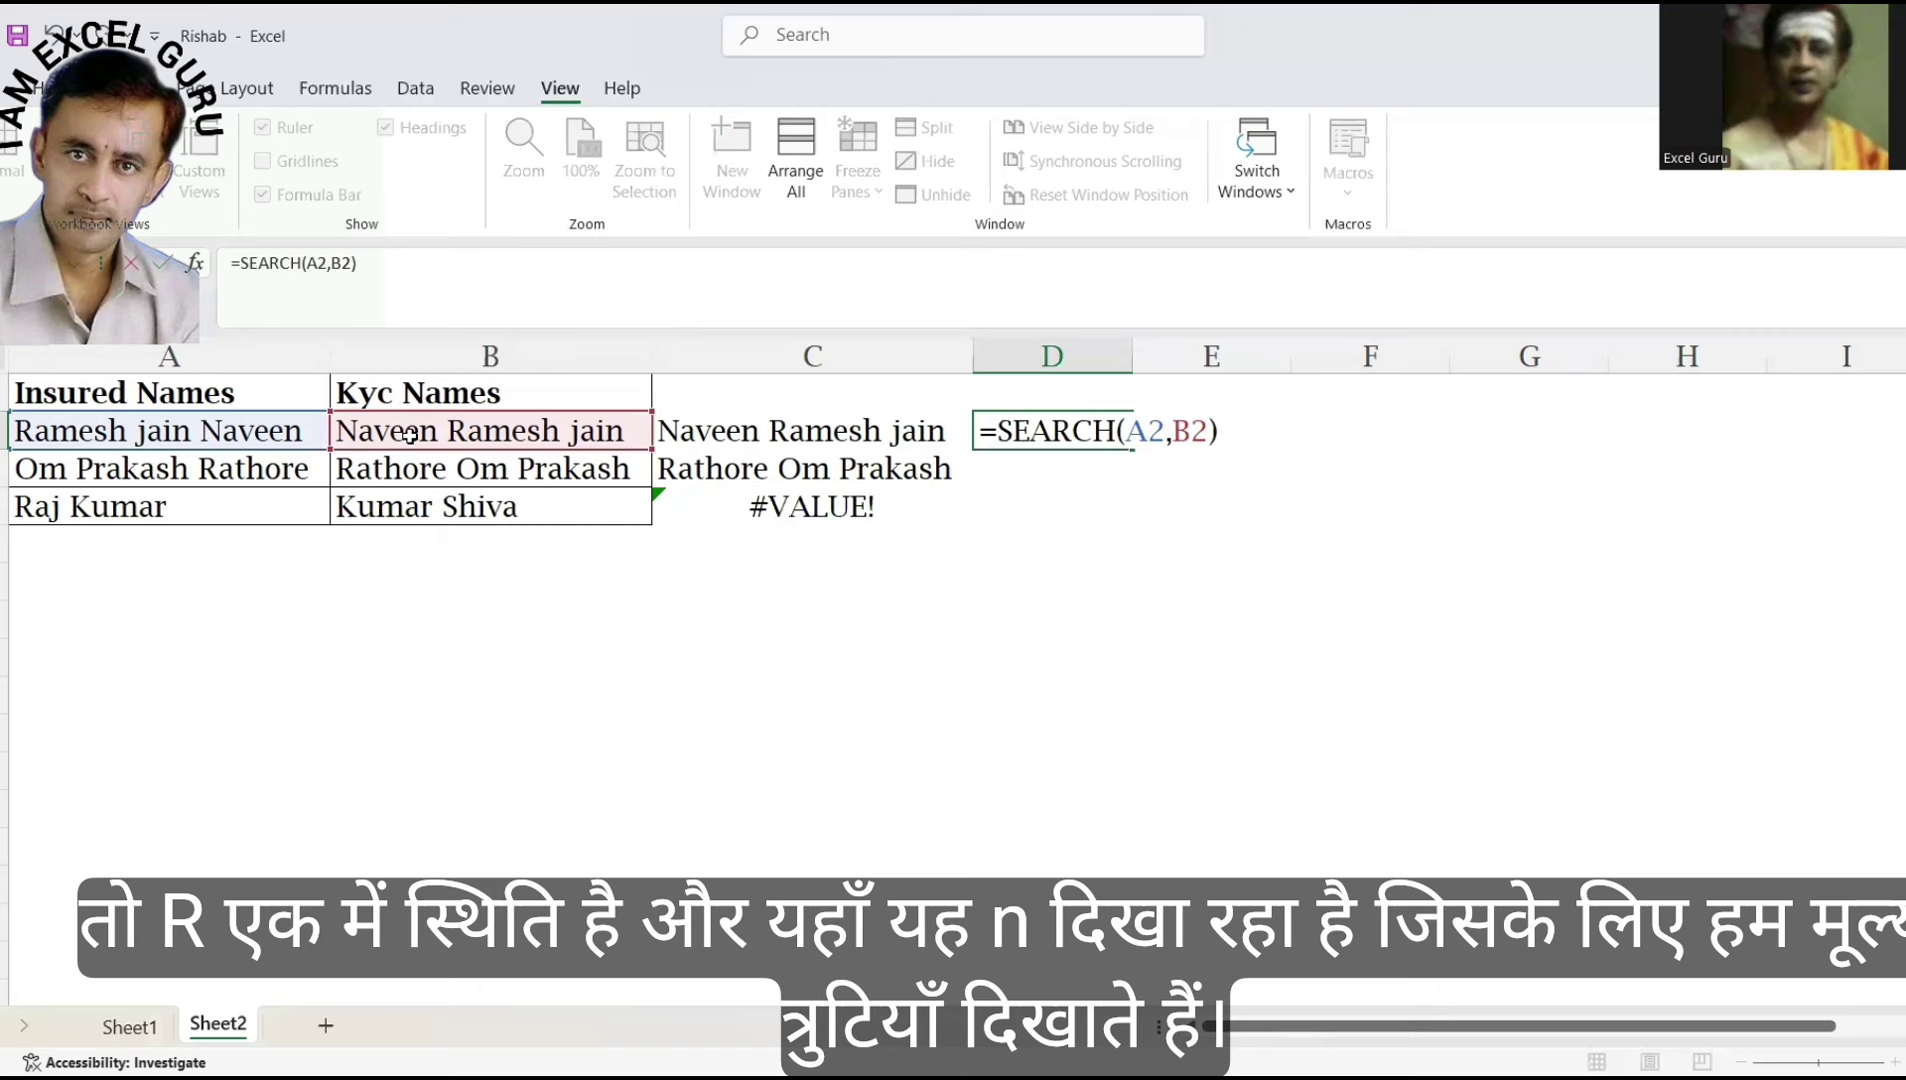
pyautogui.press('Return')
pyautogui.press('Up')
pyautogui.hotkey('shift', 'Down')
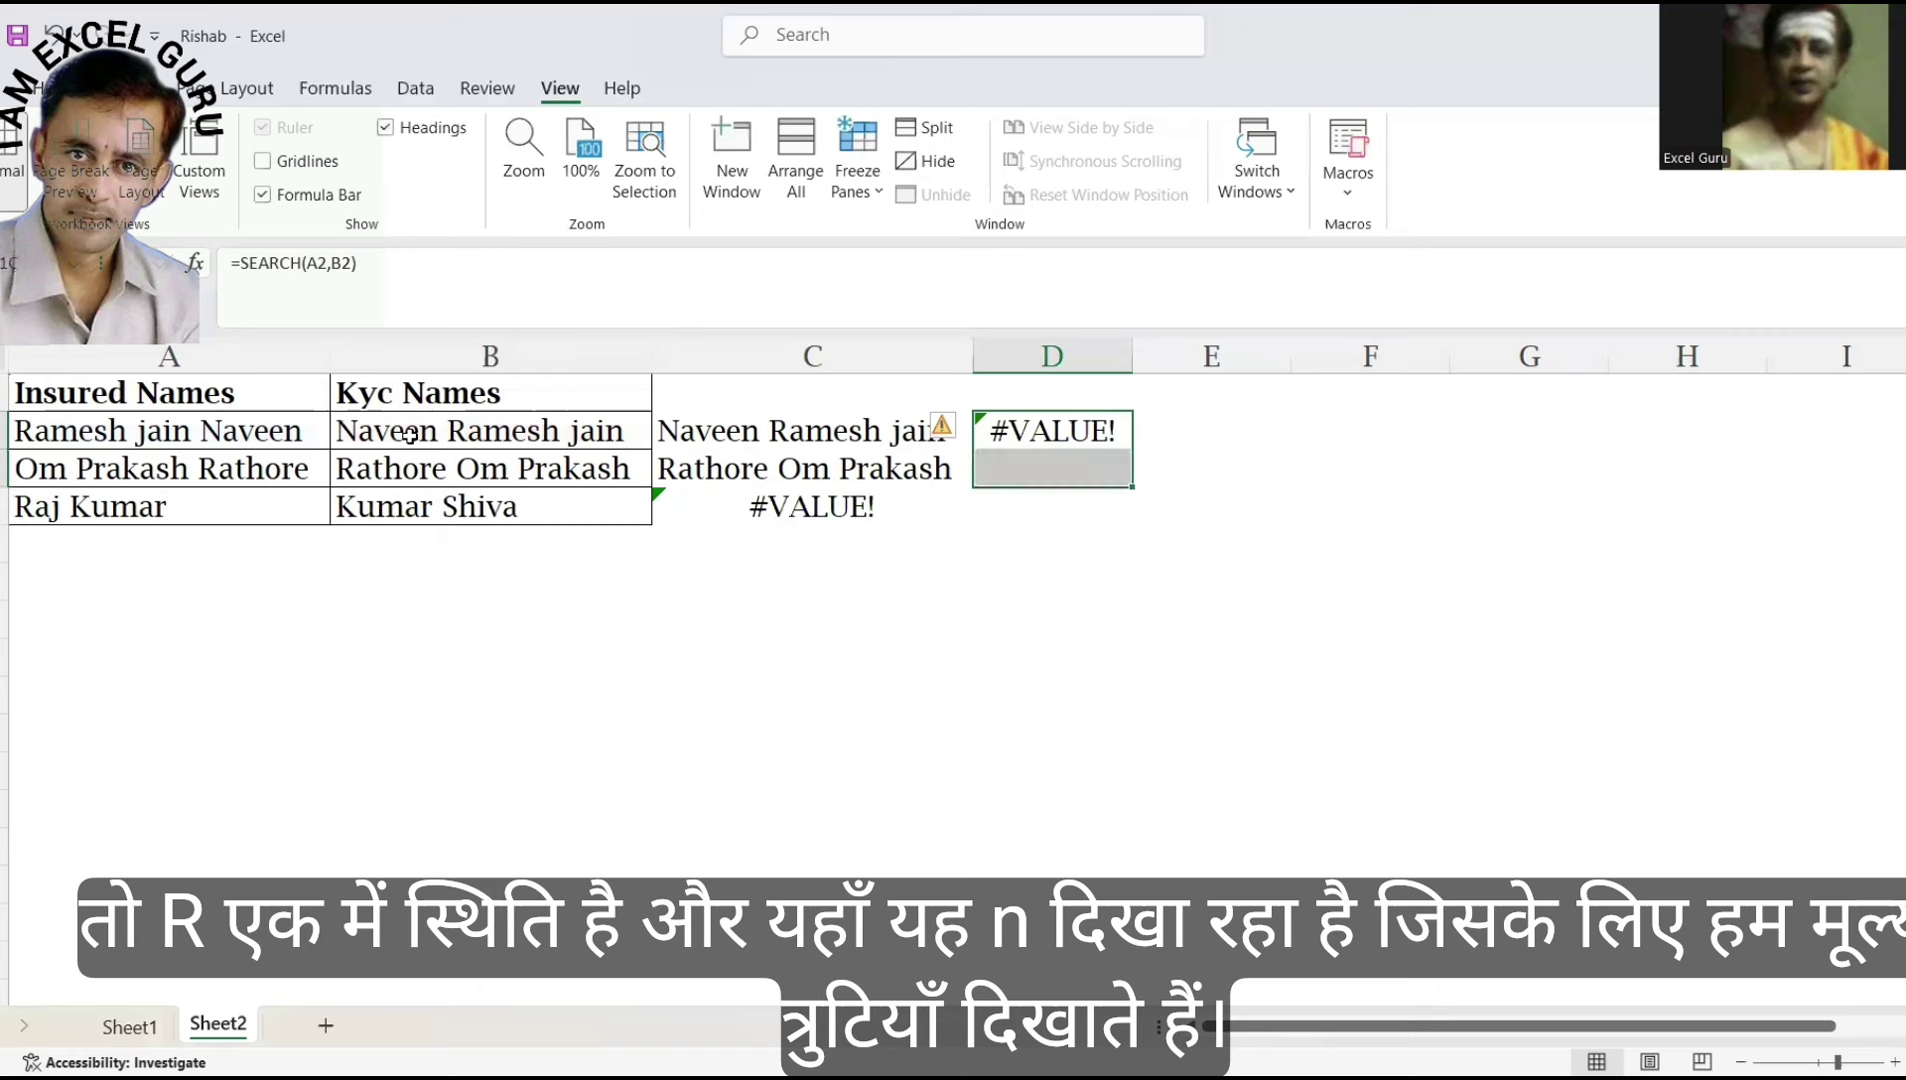
pyautogui.hotkey('shift', 'Down')
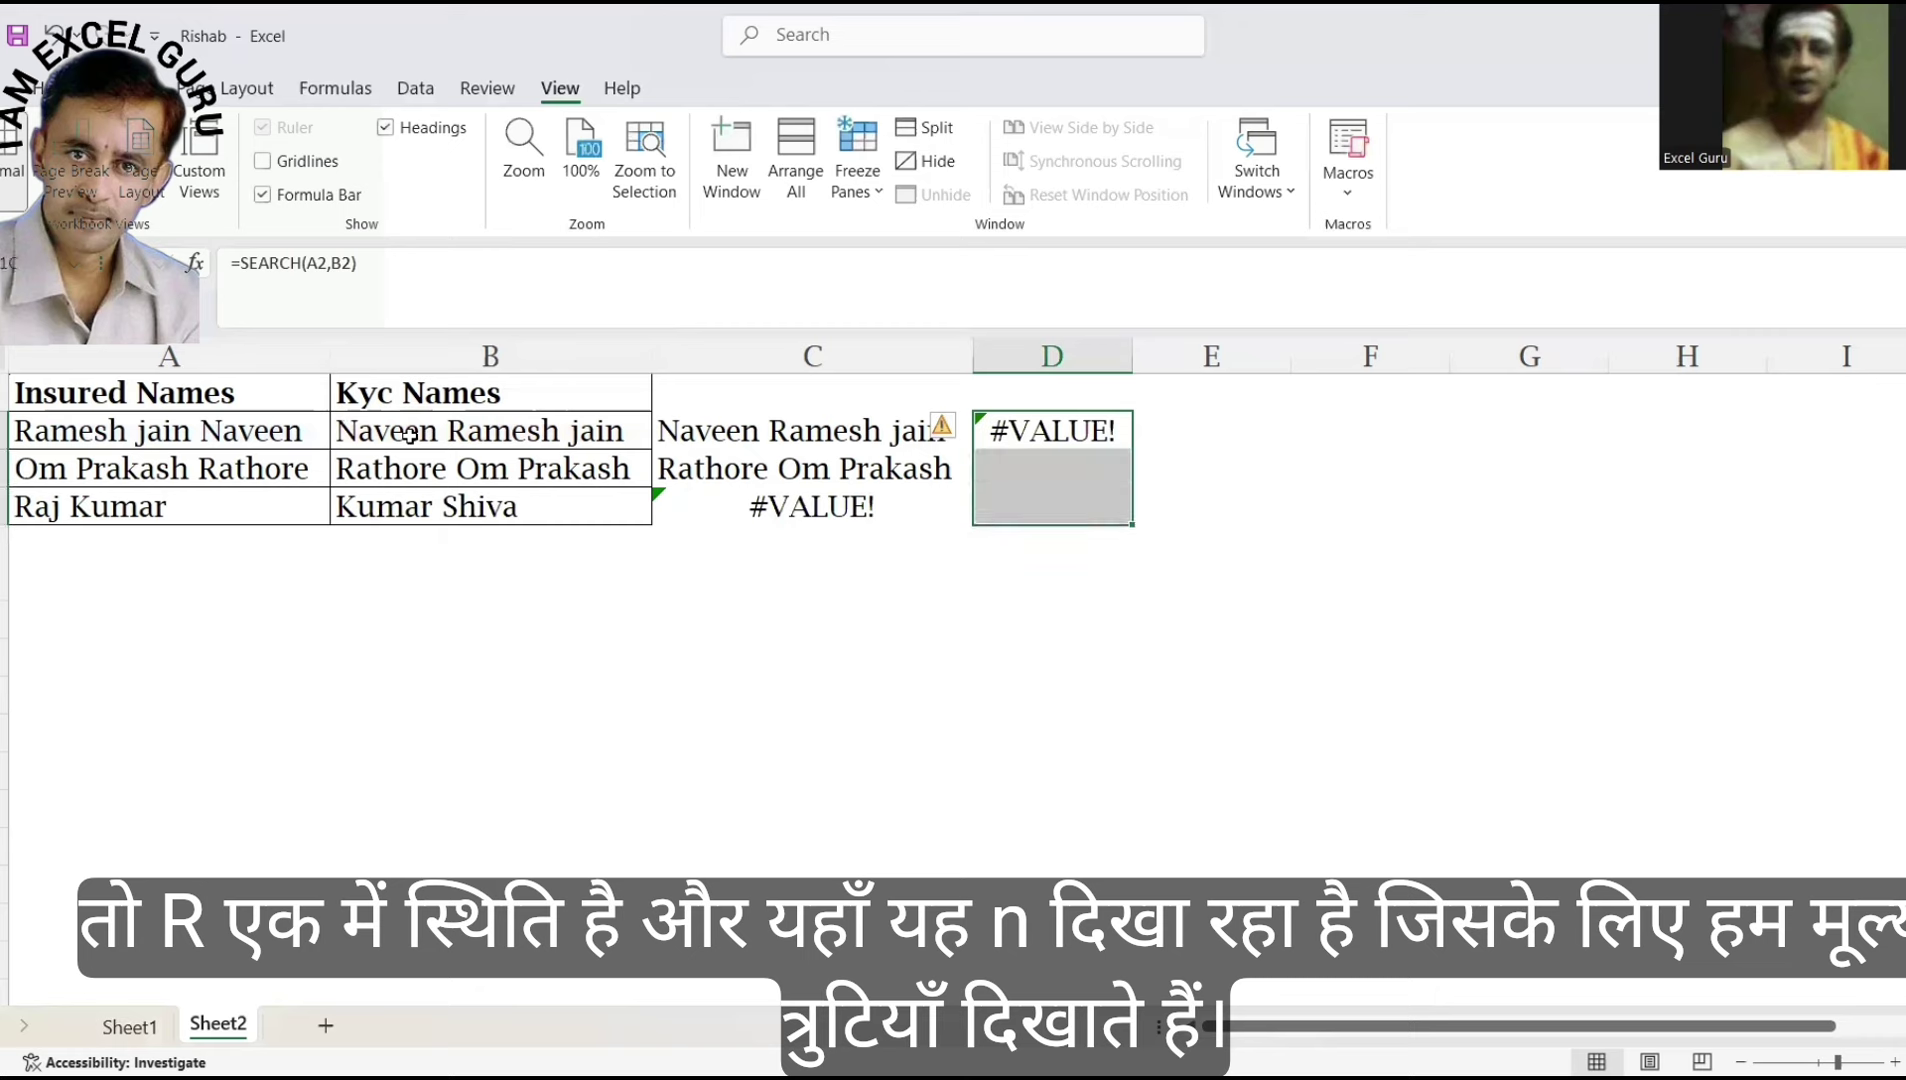
pyautogui.hotkey('ctrl', 'd')
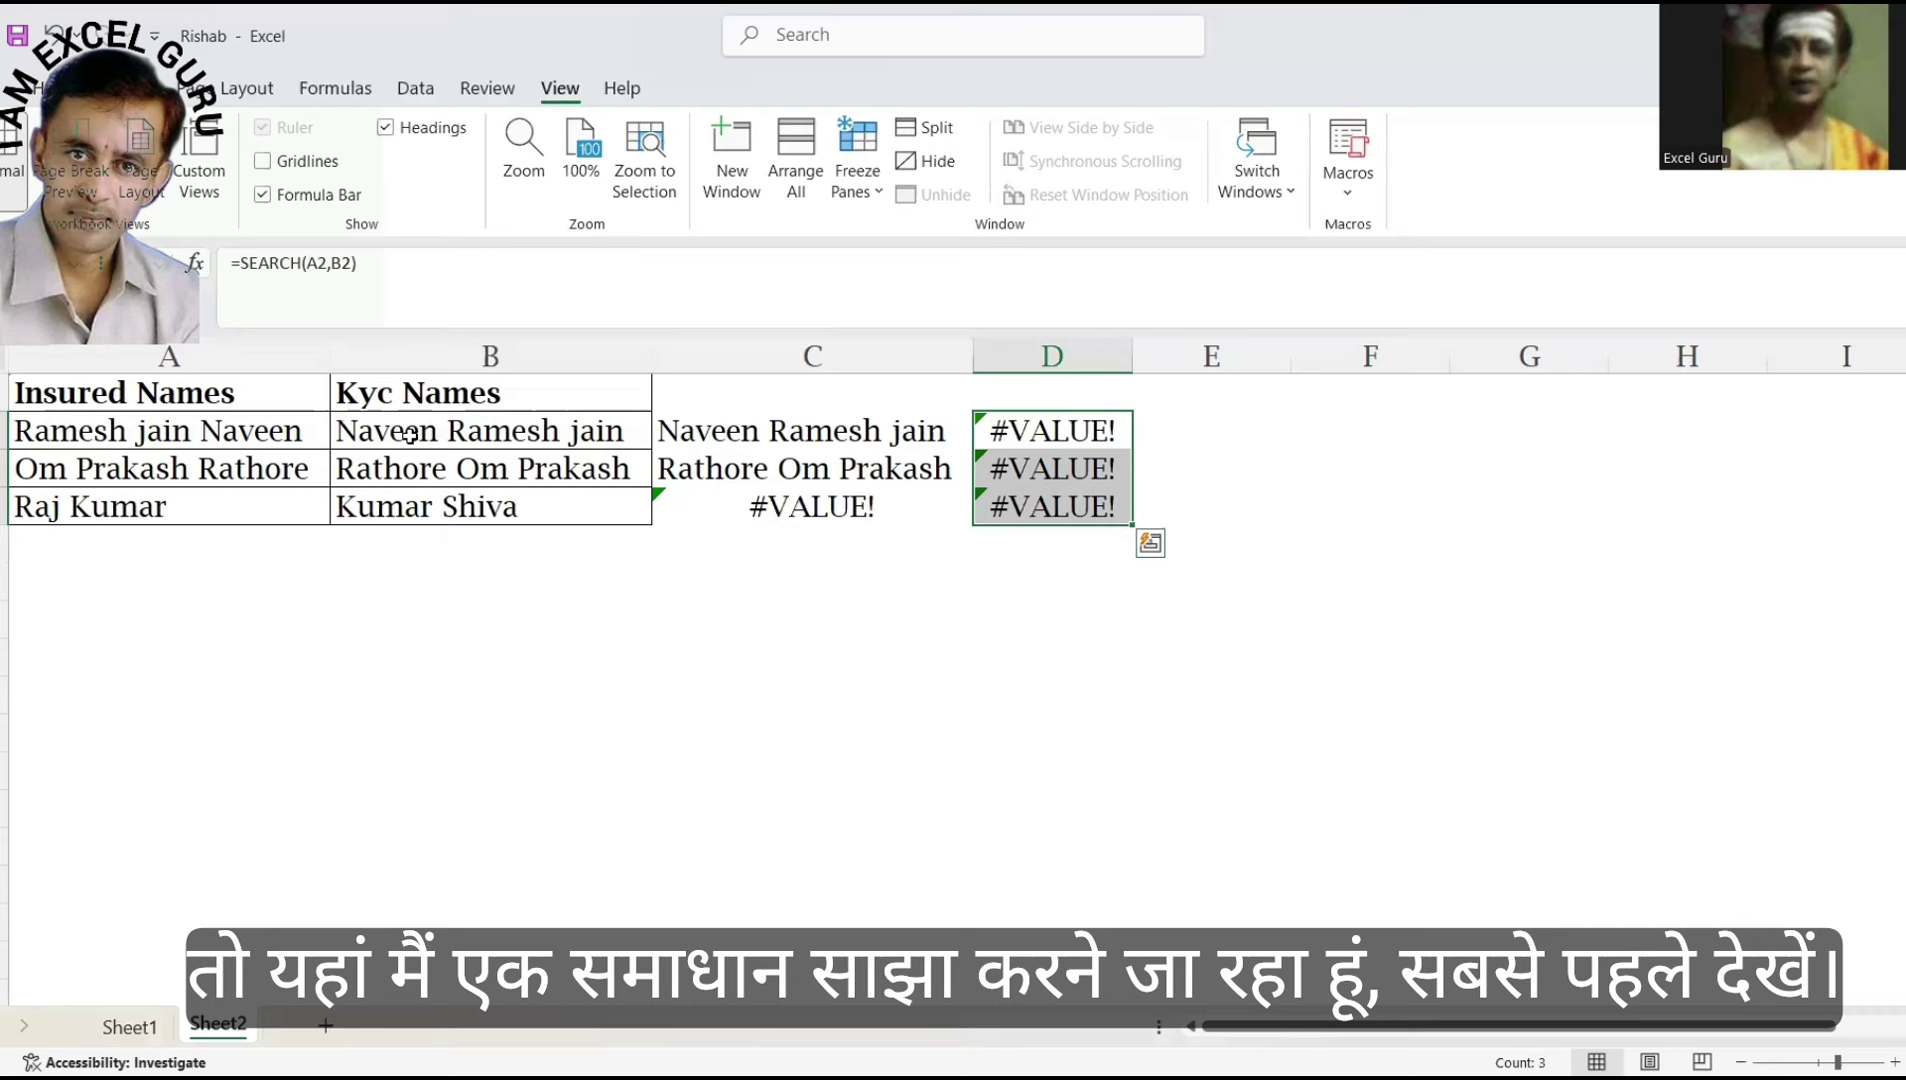
pyautogui.press('Delete')
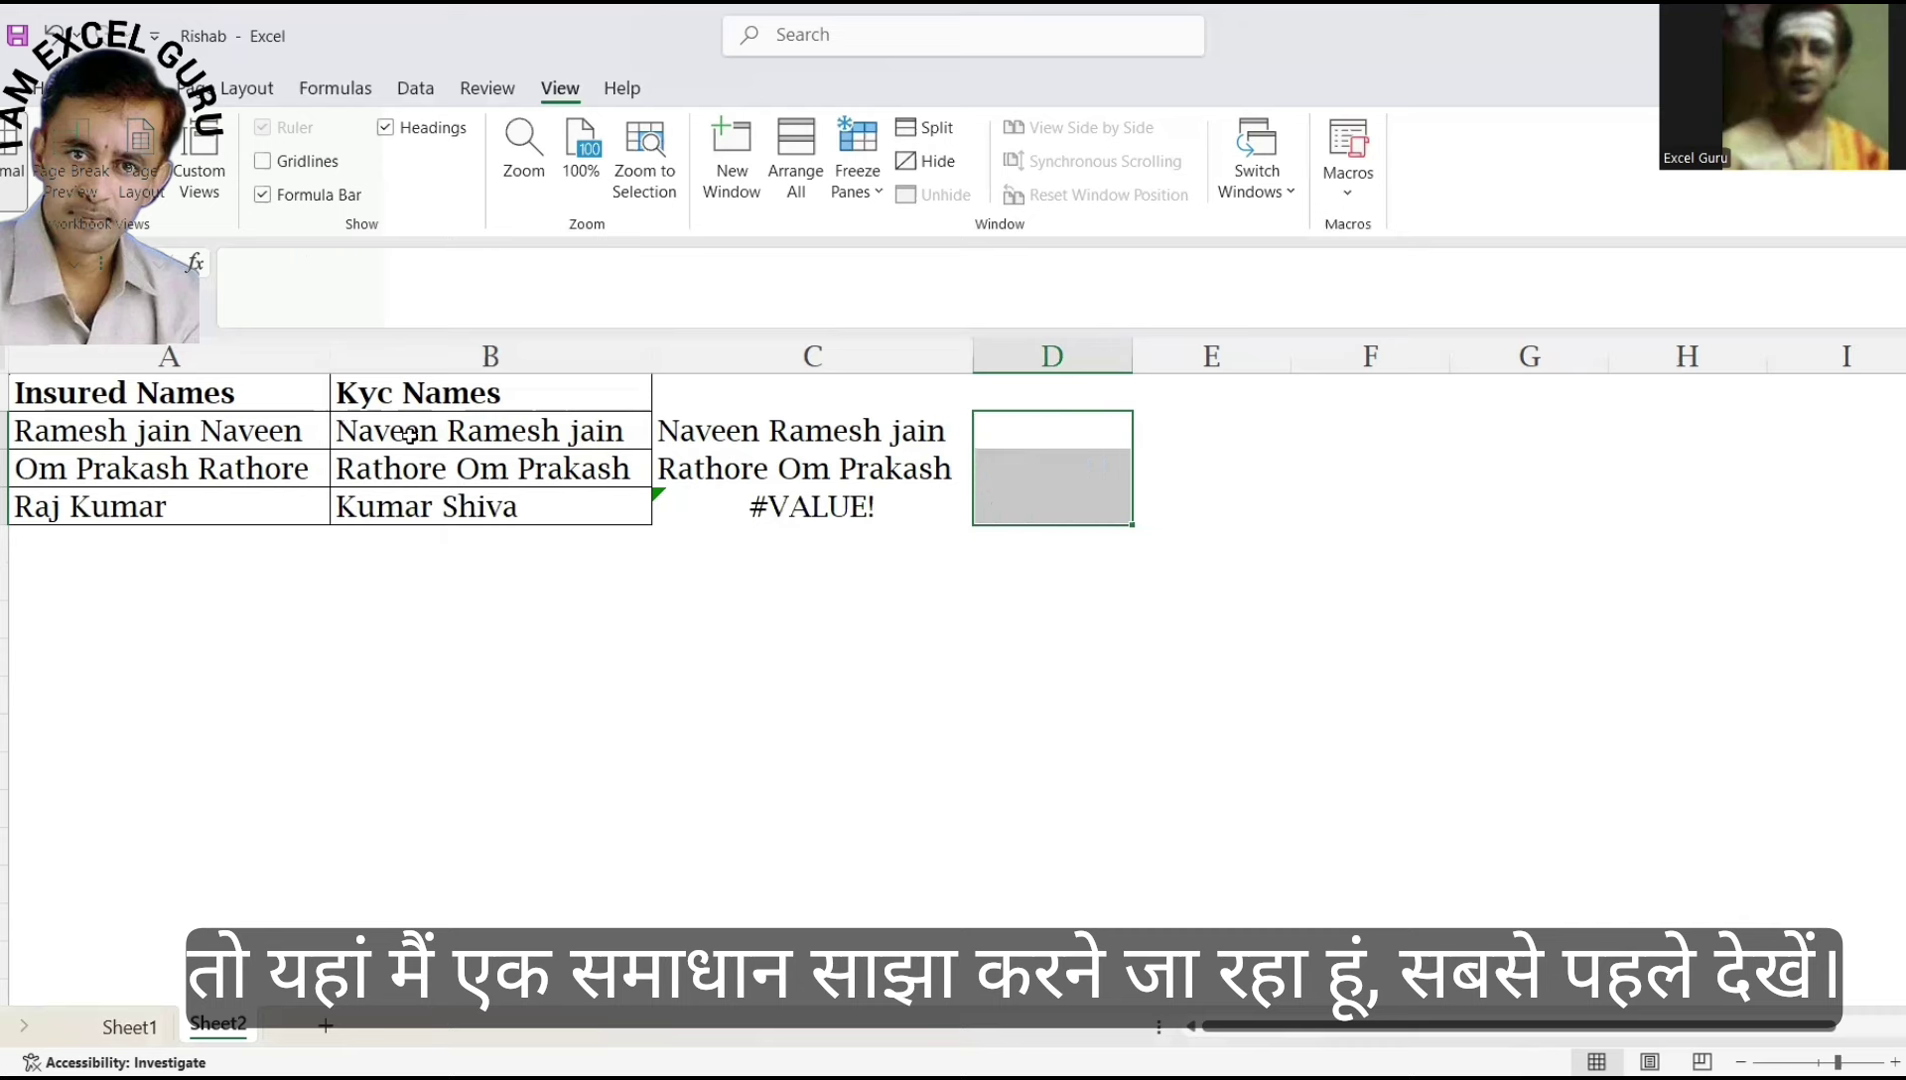
# Enter =MID(SUBSTITUTE(" "&A2," ",REPT(" ",255)),1*255,255) in D2 and preview its result.
pyautogui.press('Up')
pyautogui.press('Down')
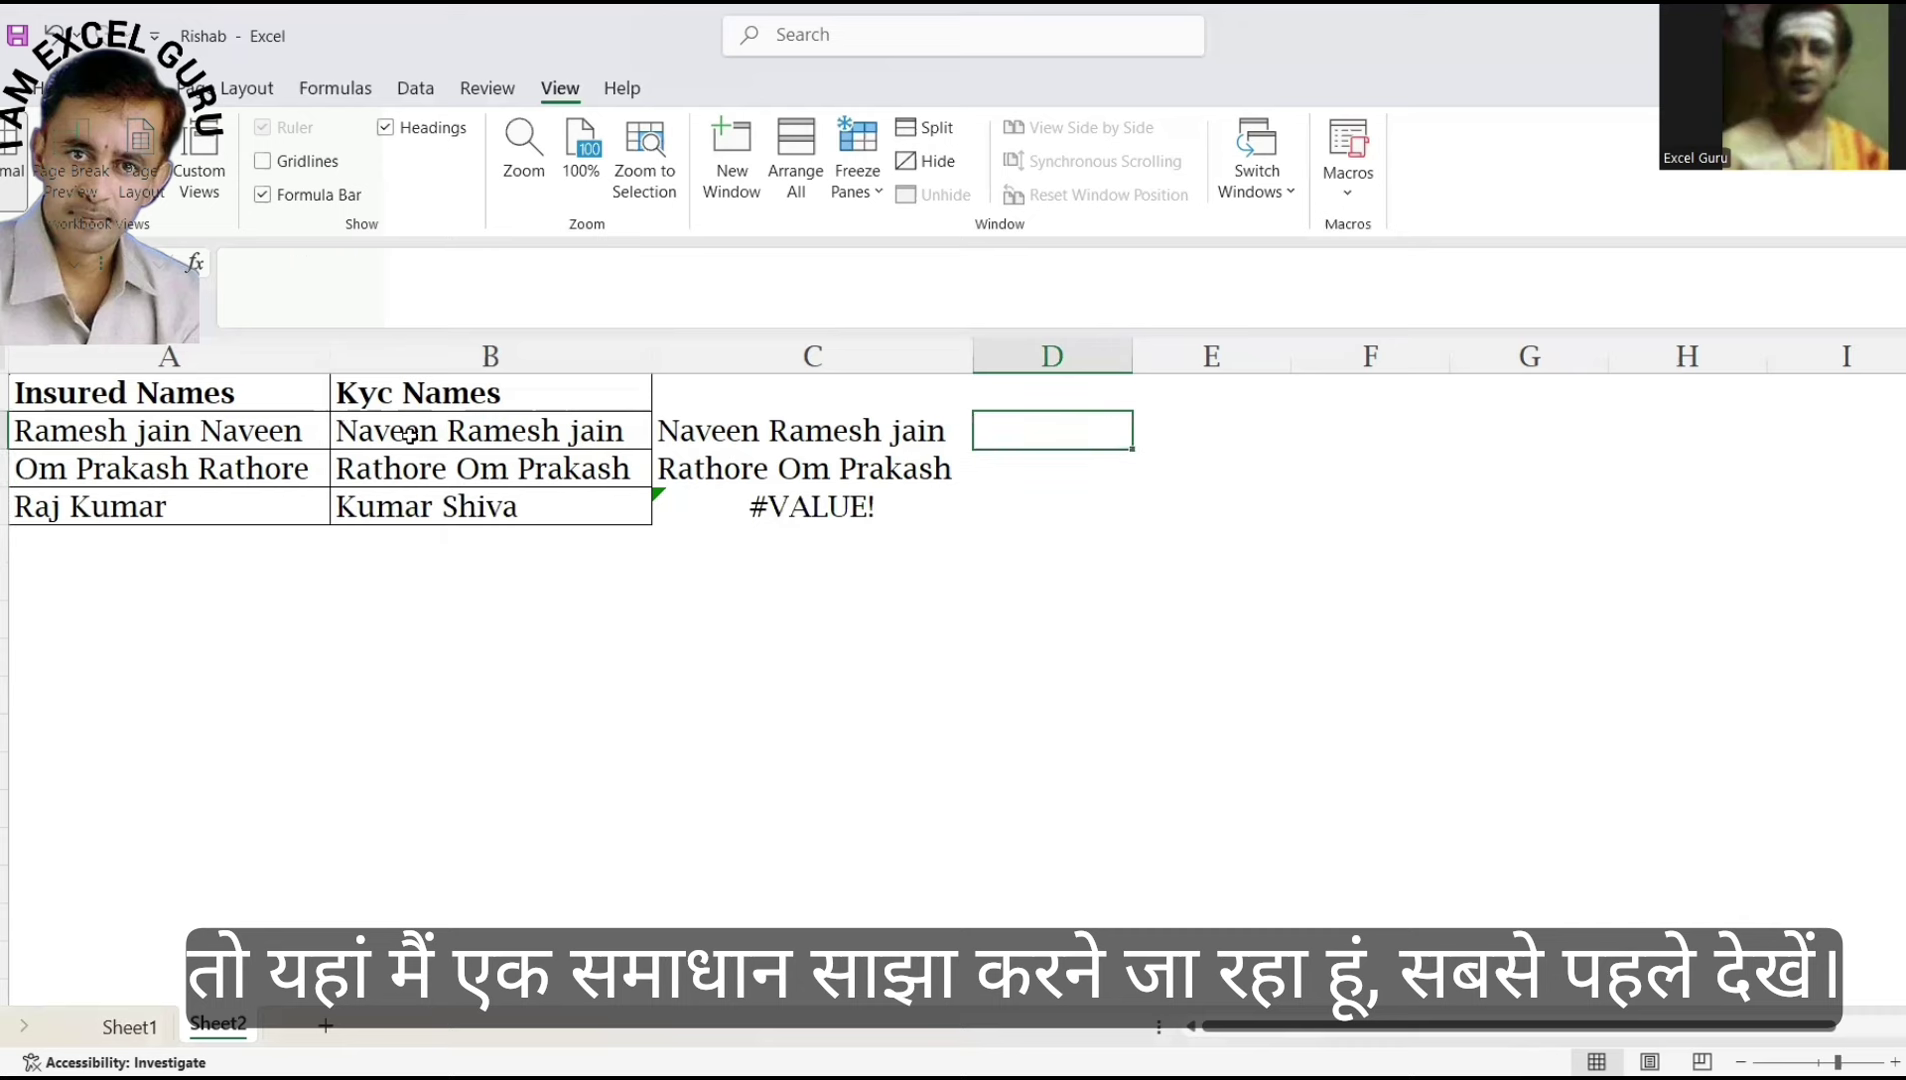
pyautogui.write('=')
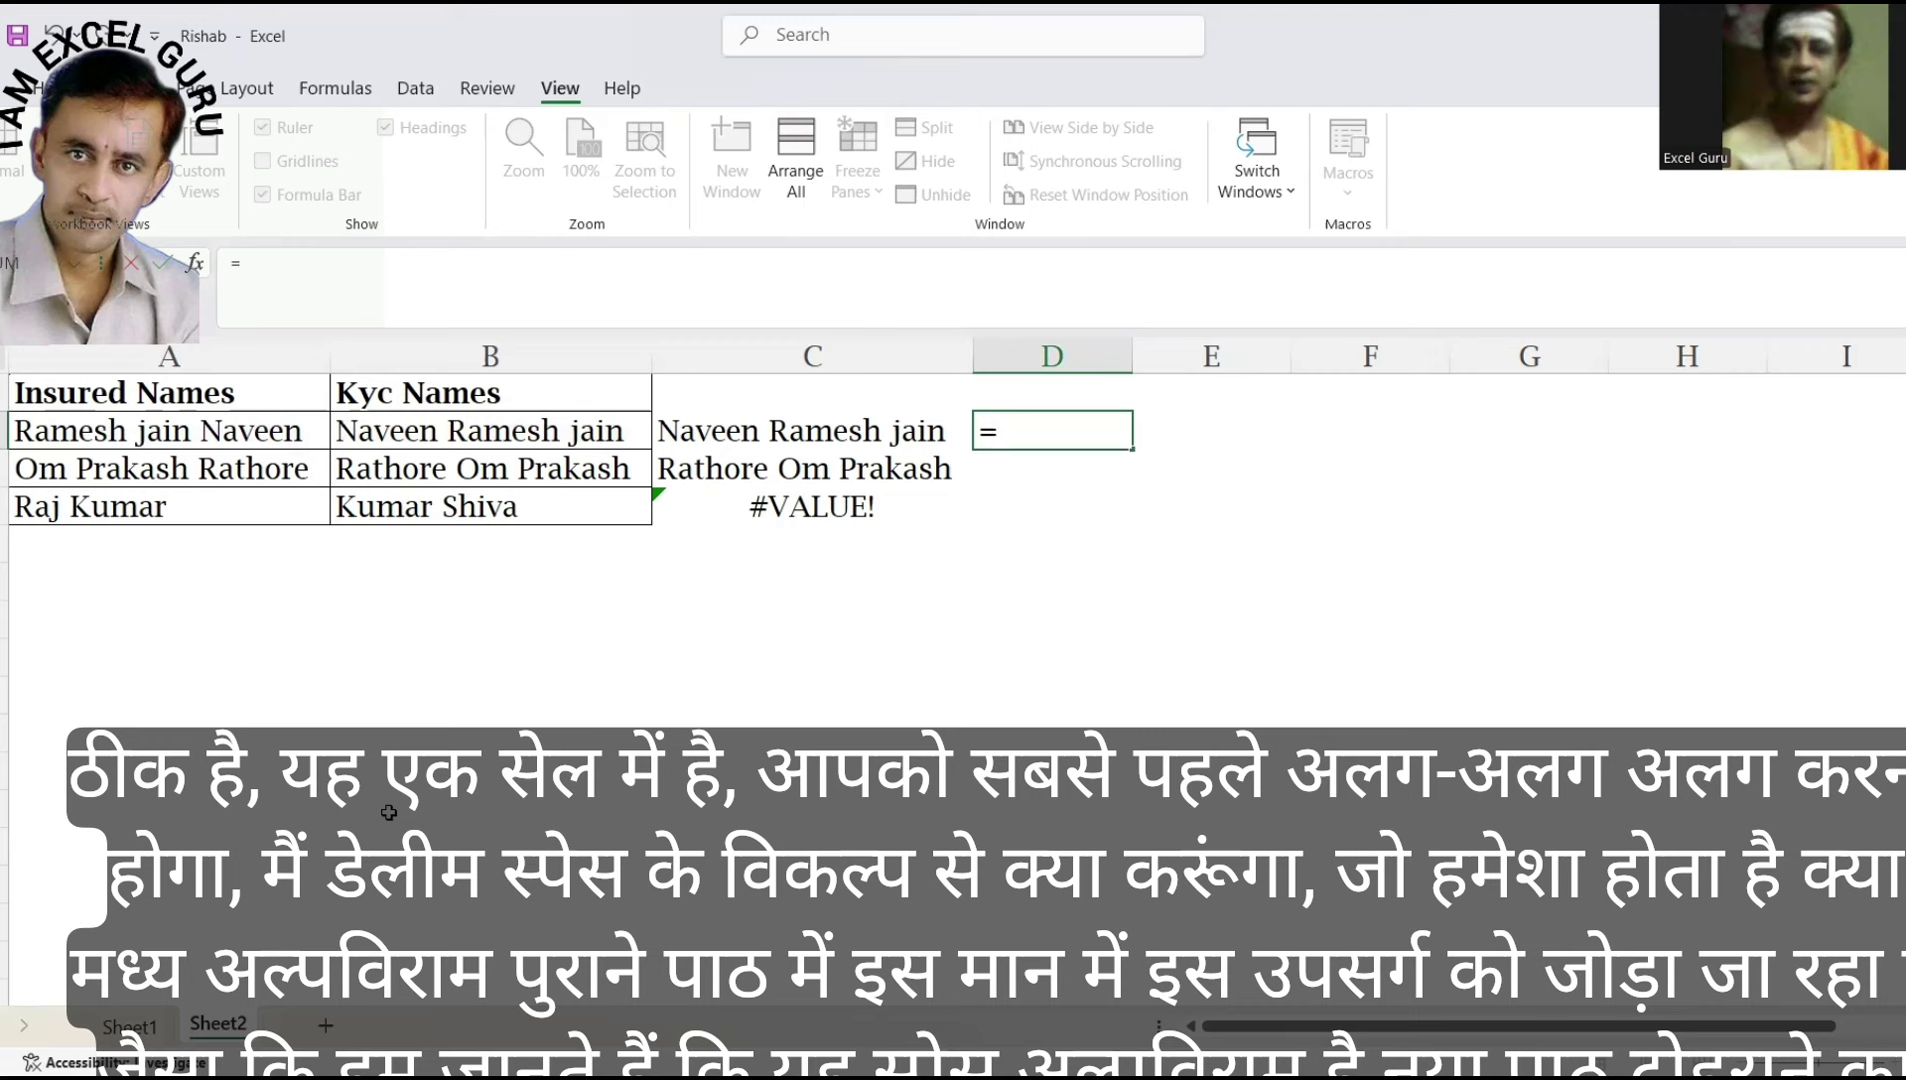
pyautogui.write('MID(')
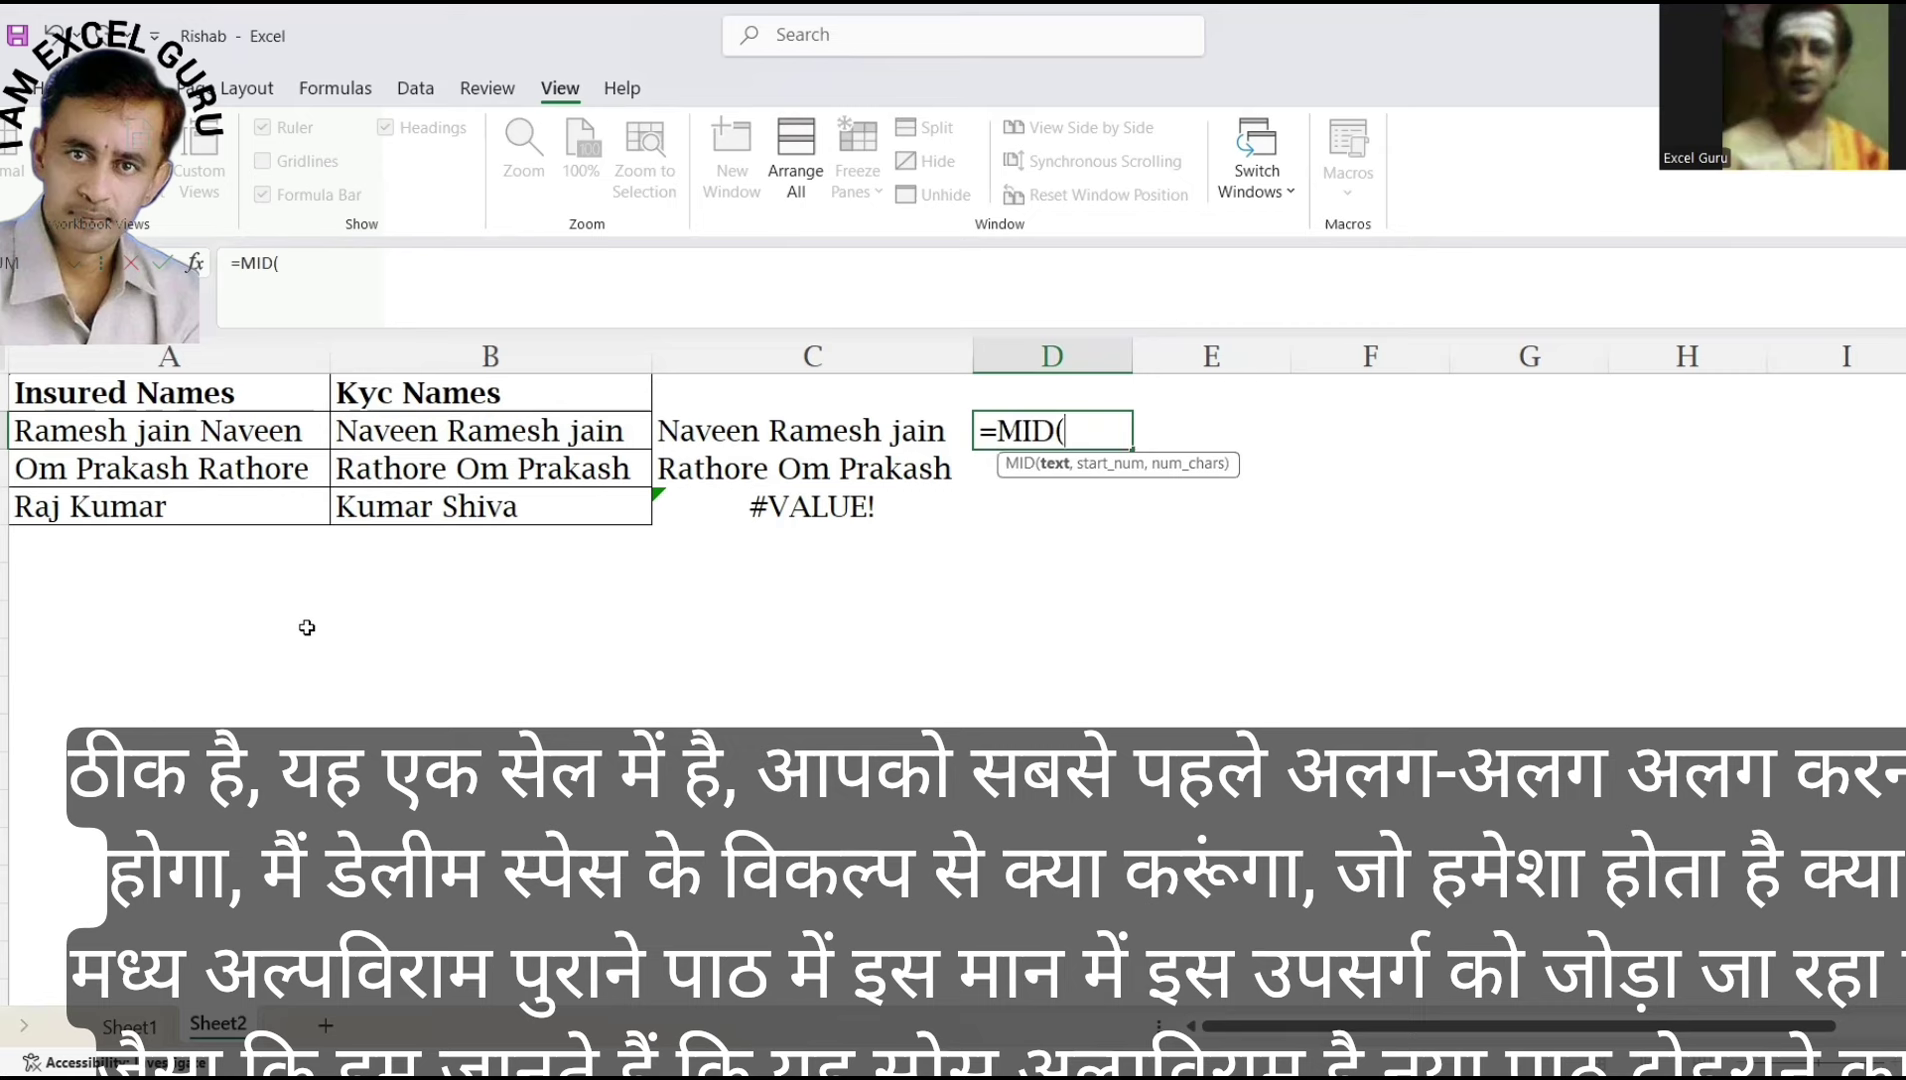
pyautogui.write('SUBSTITUTE(" "')
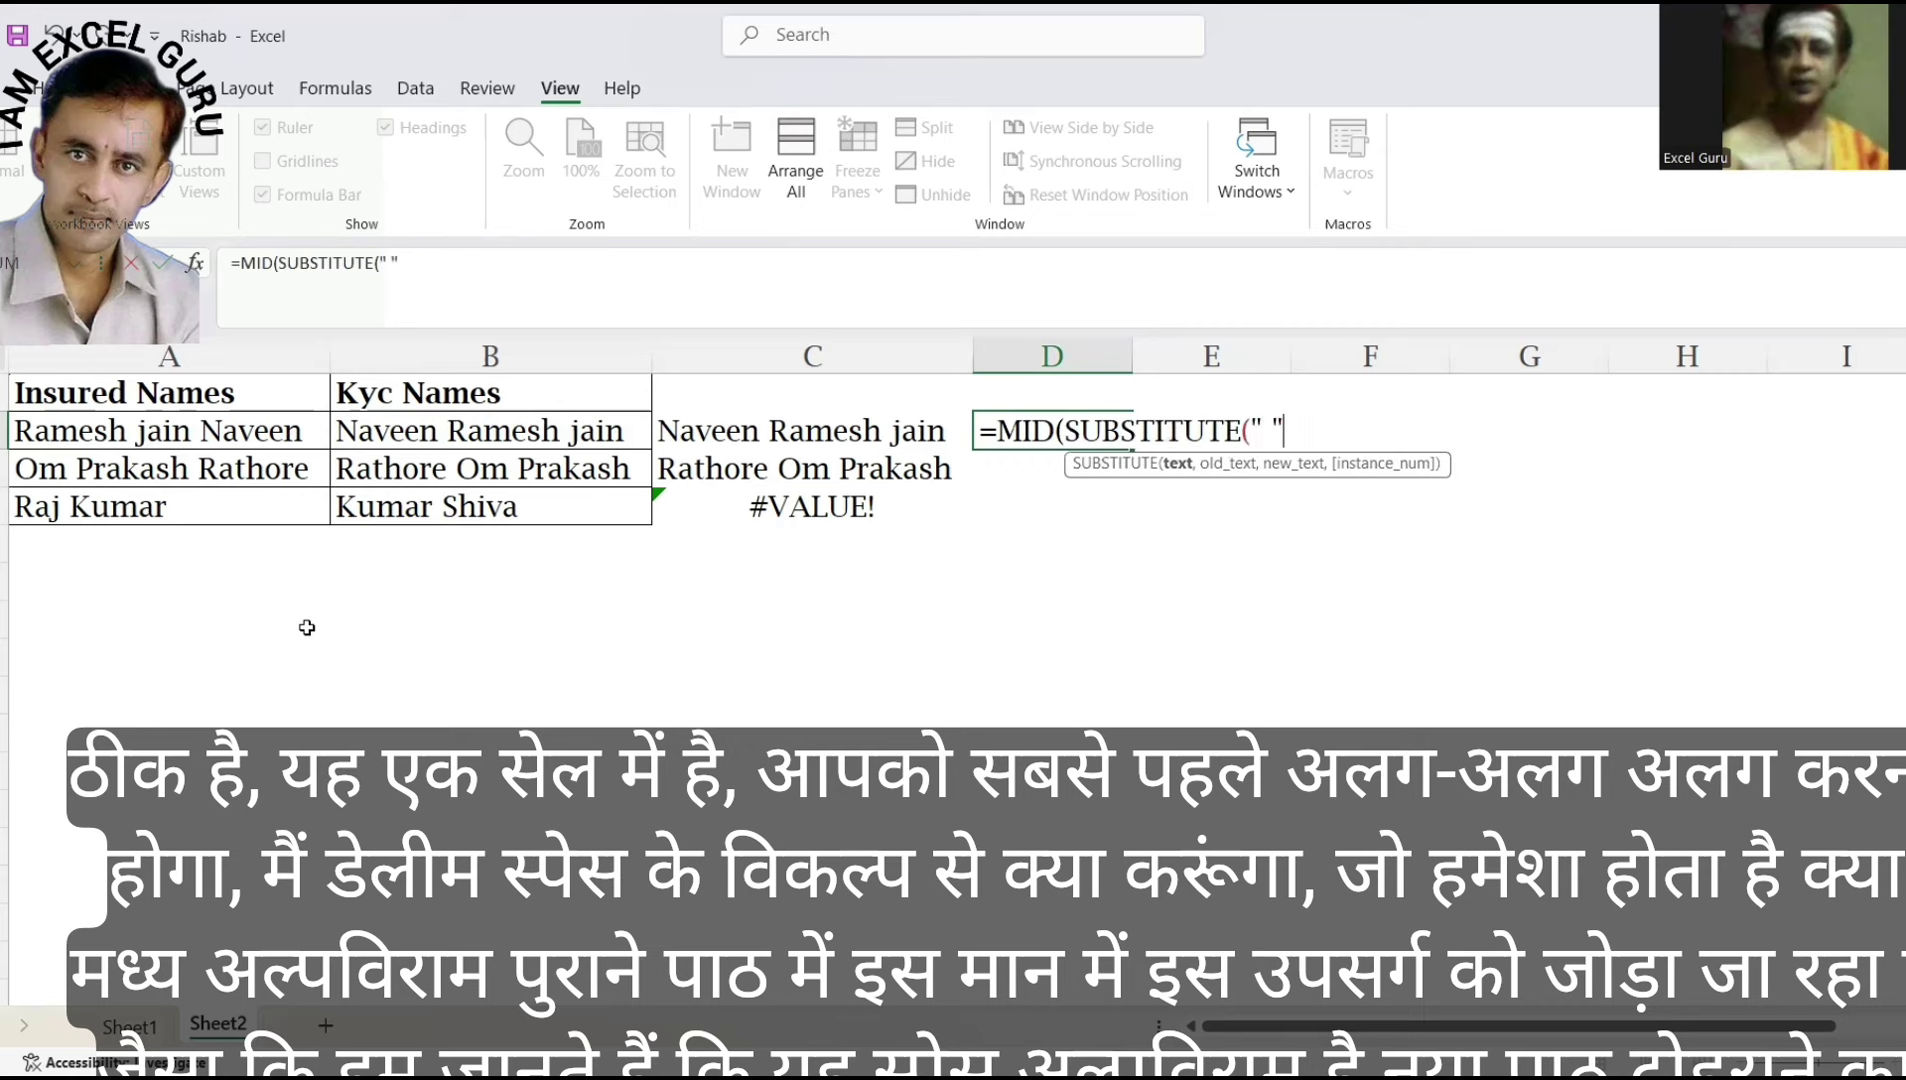
pyautogui.write('&')
pyautogui.click(294, 438)
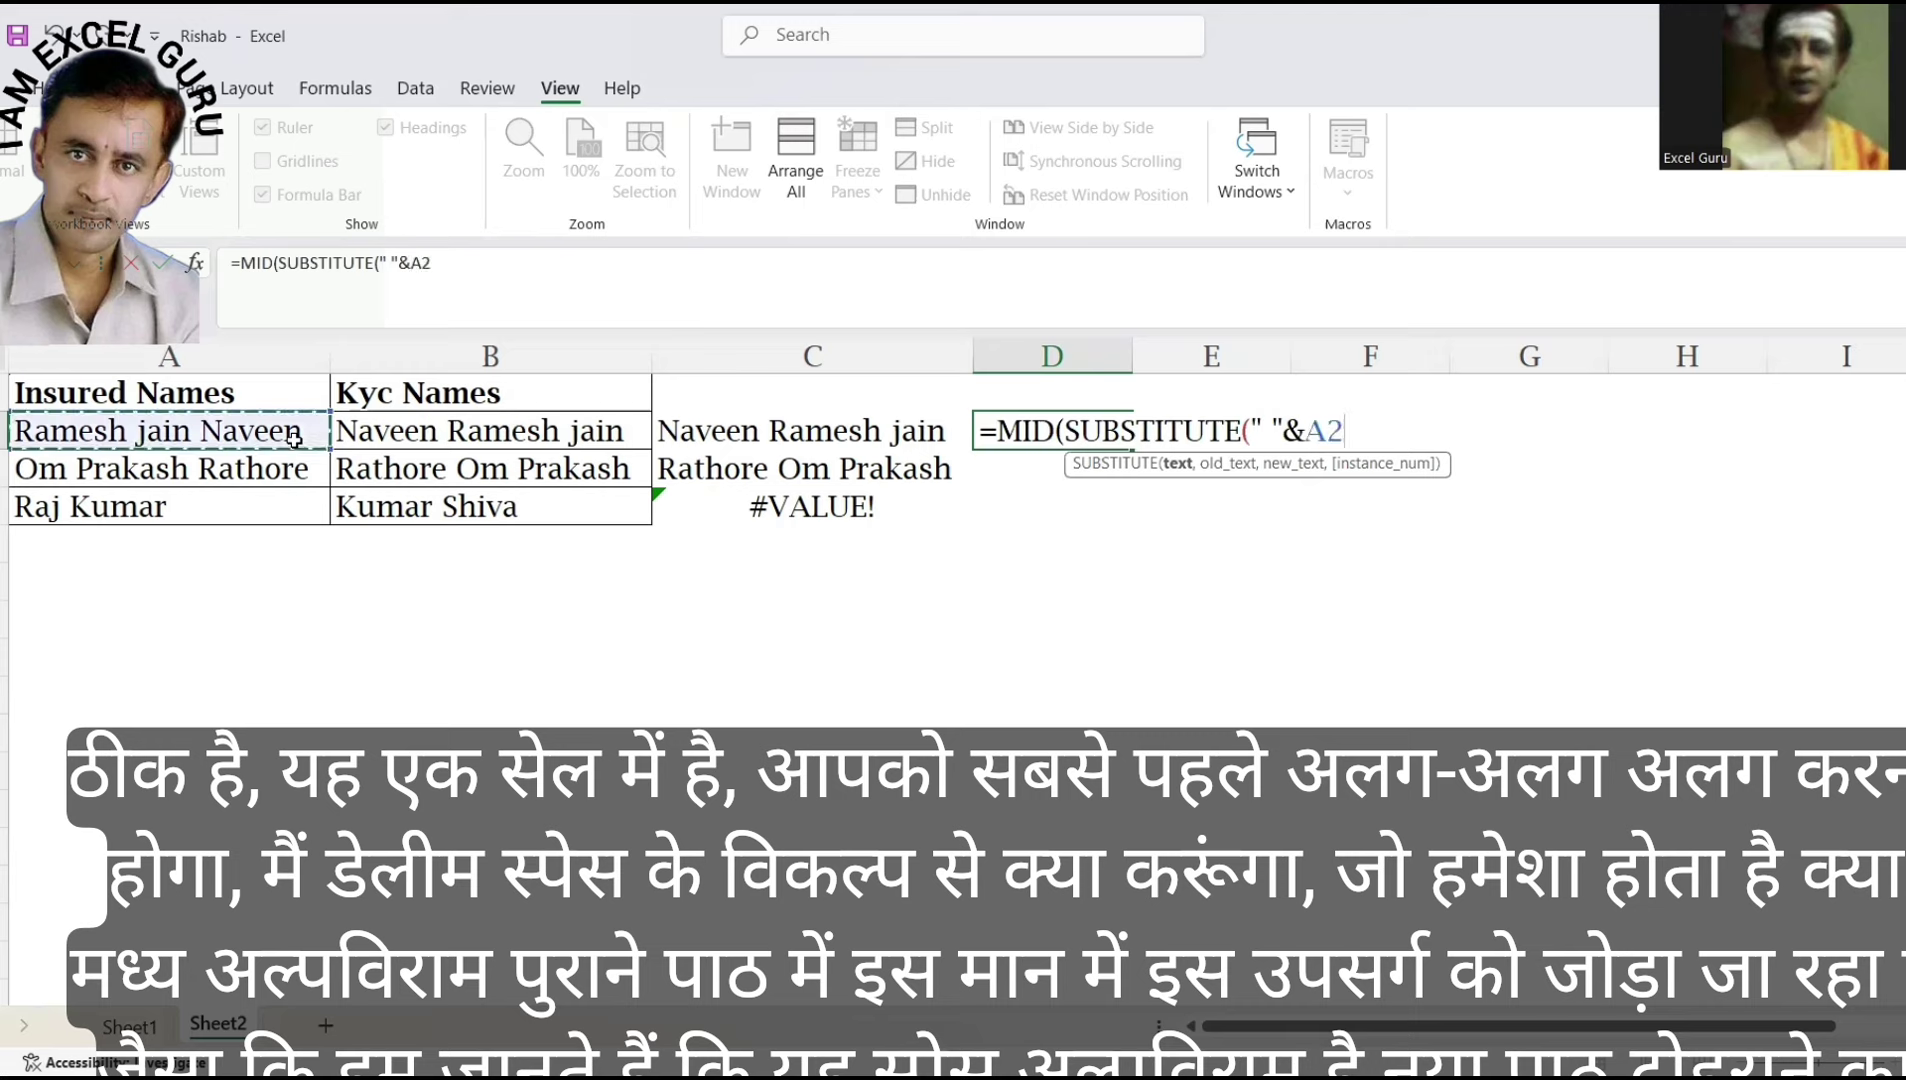
pyautogui.write(',')
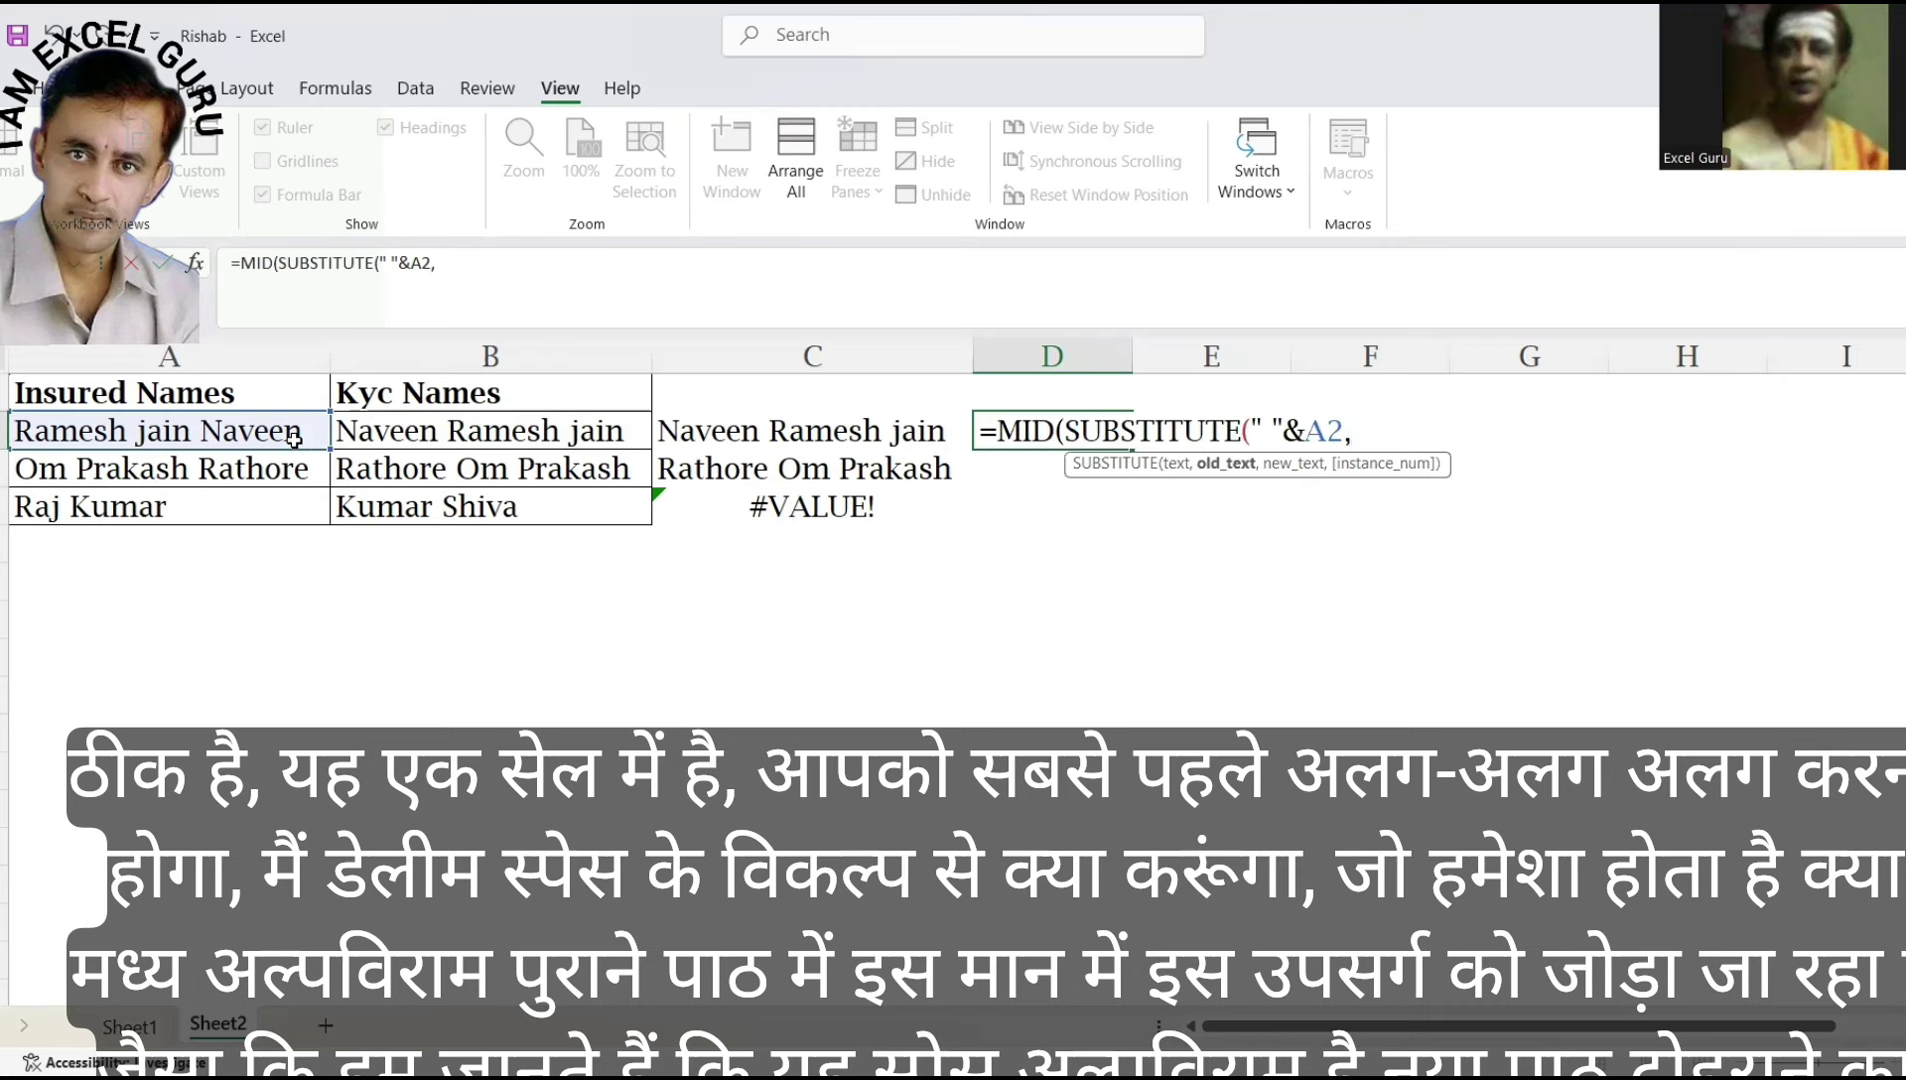
pyautogui.write('" ",')
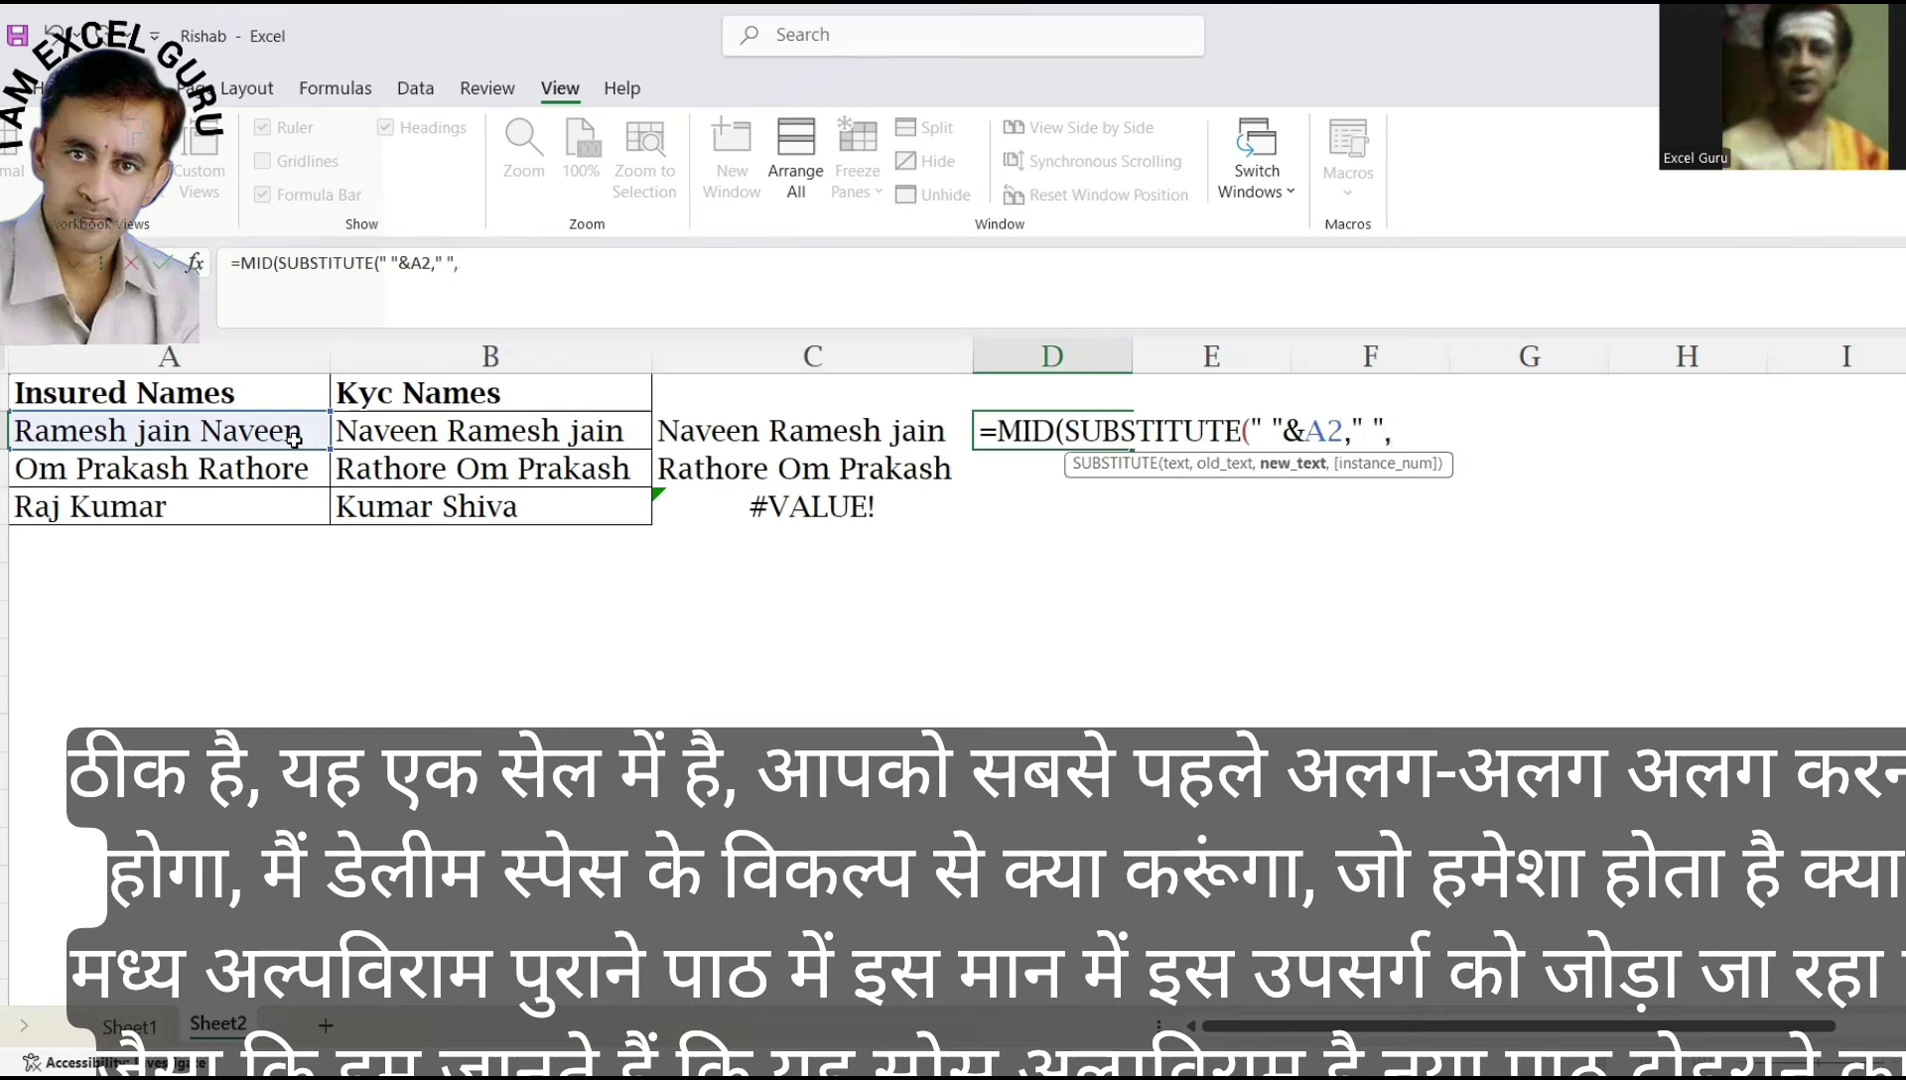
pyautogui.write('REPT(" "')
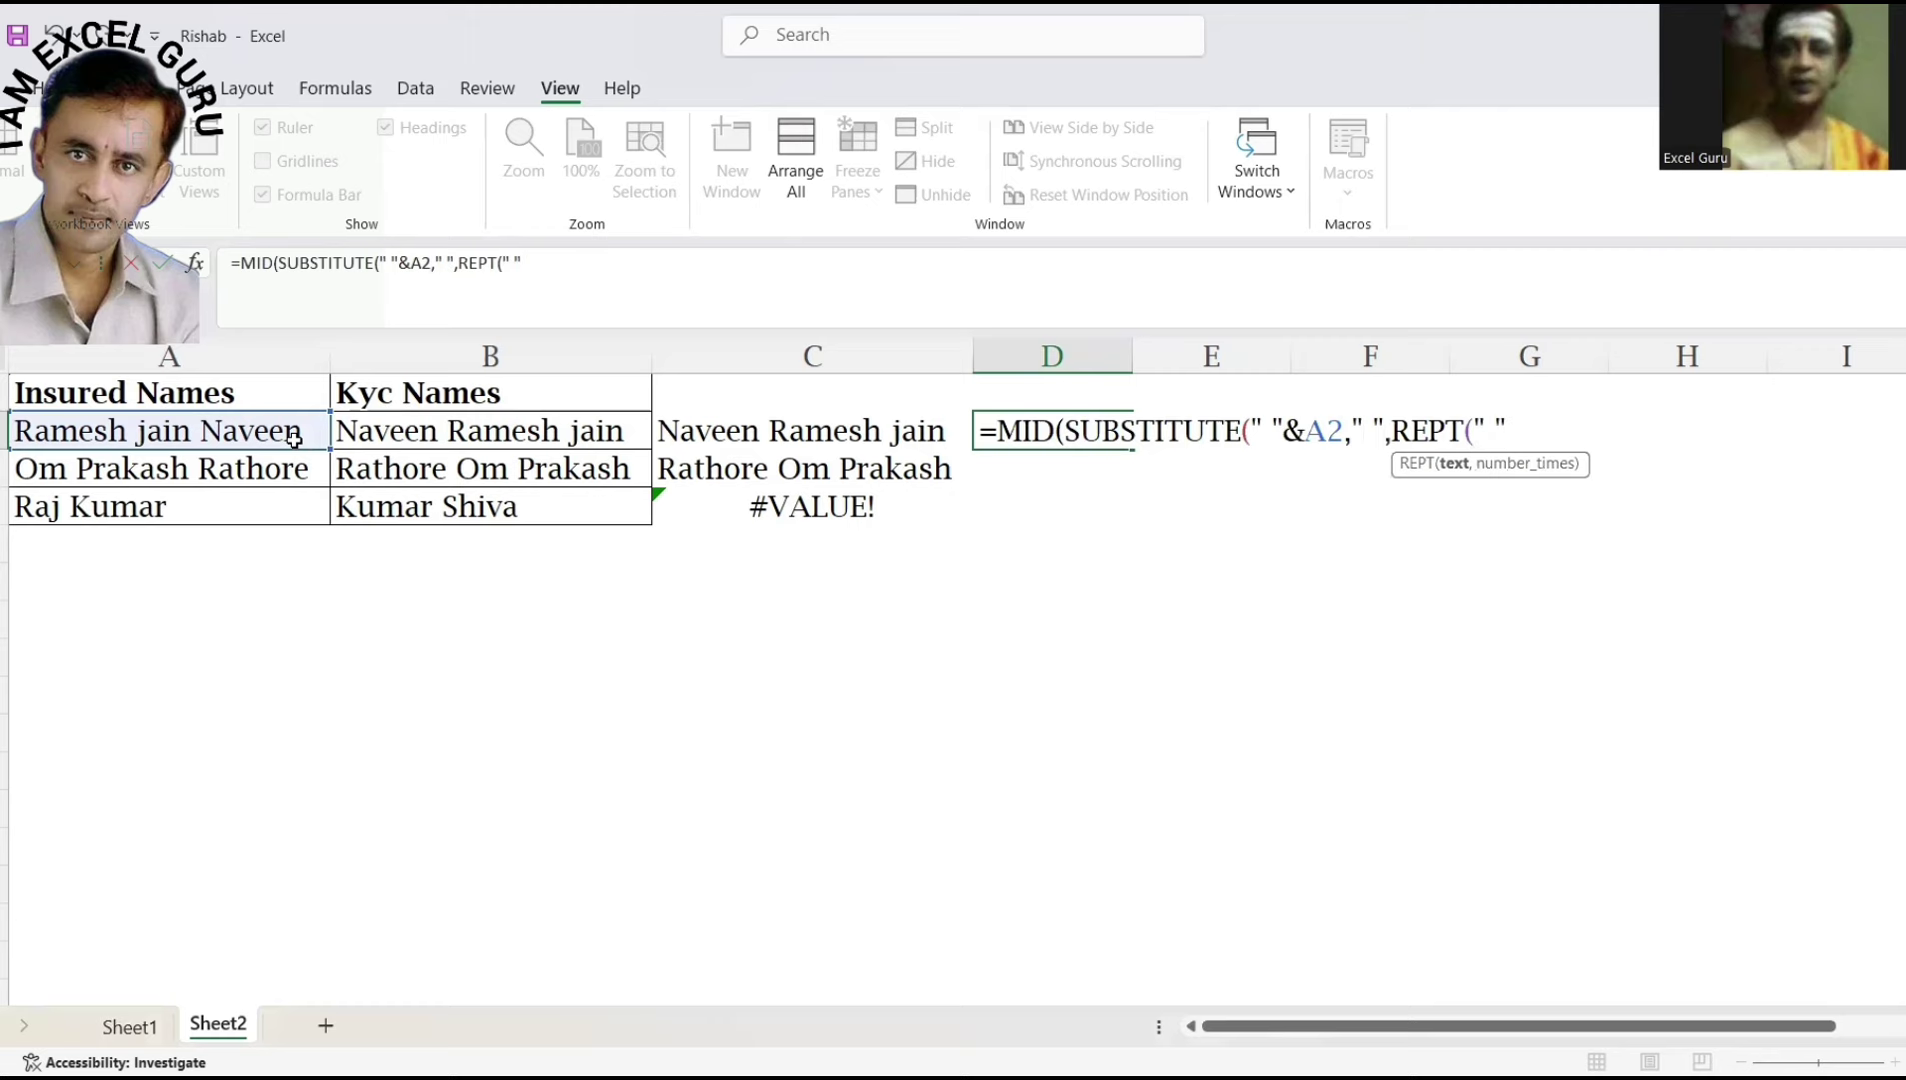
pyautogui.write(',255')
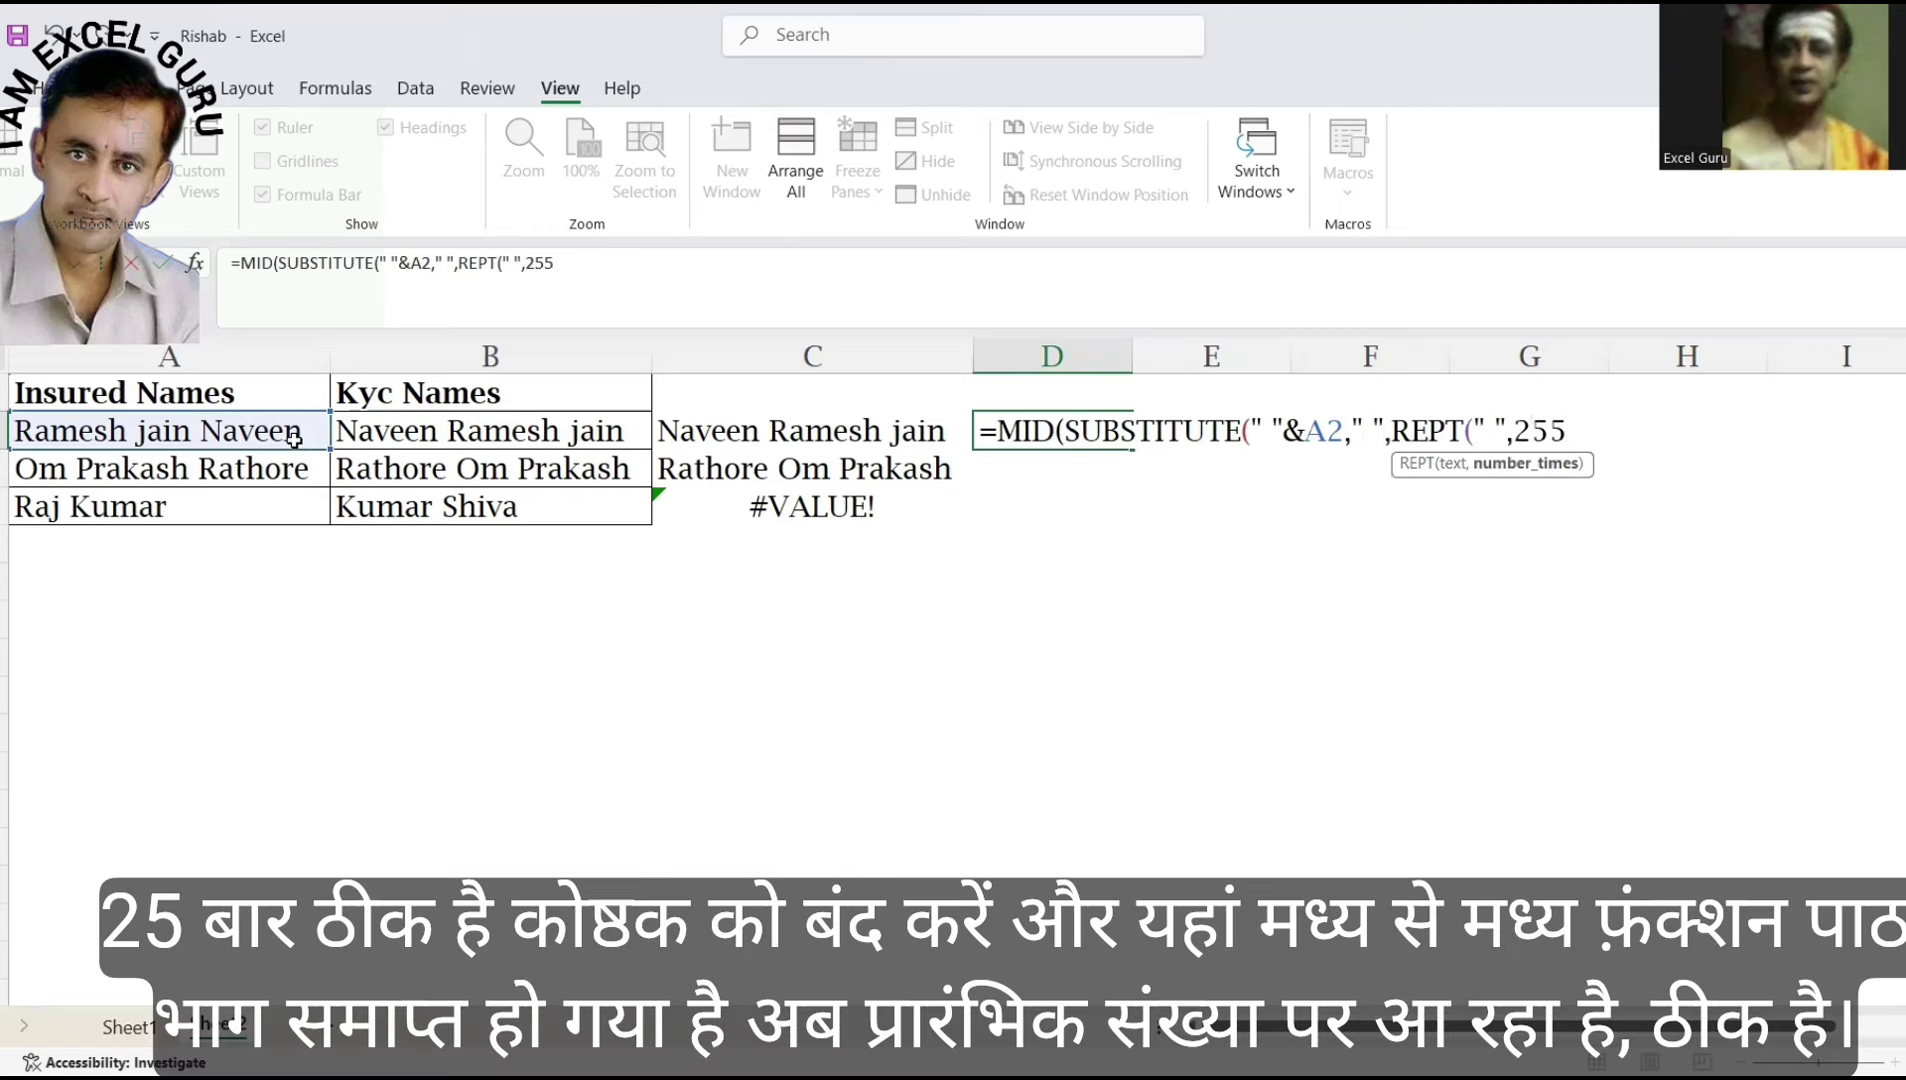
pyautogui.write(')')
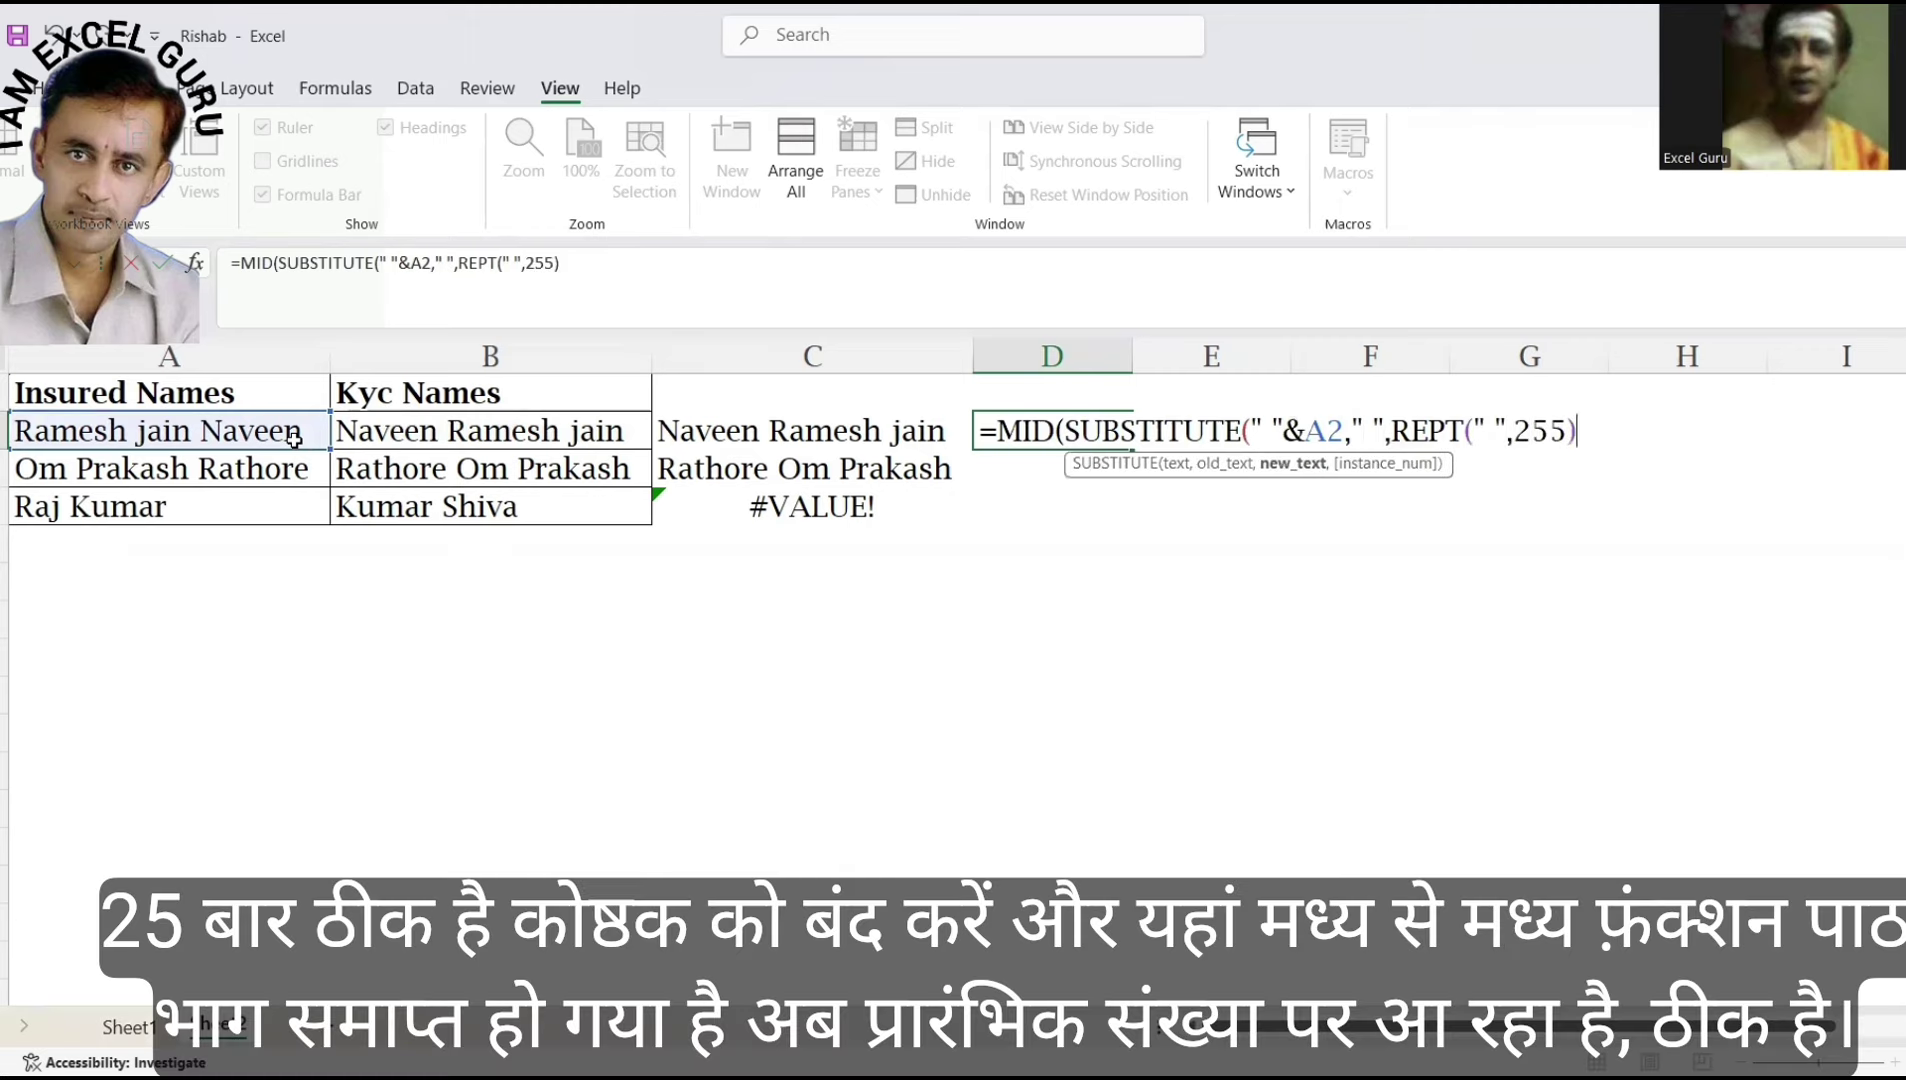
pyautogui.write(')')
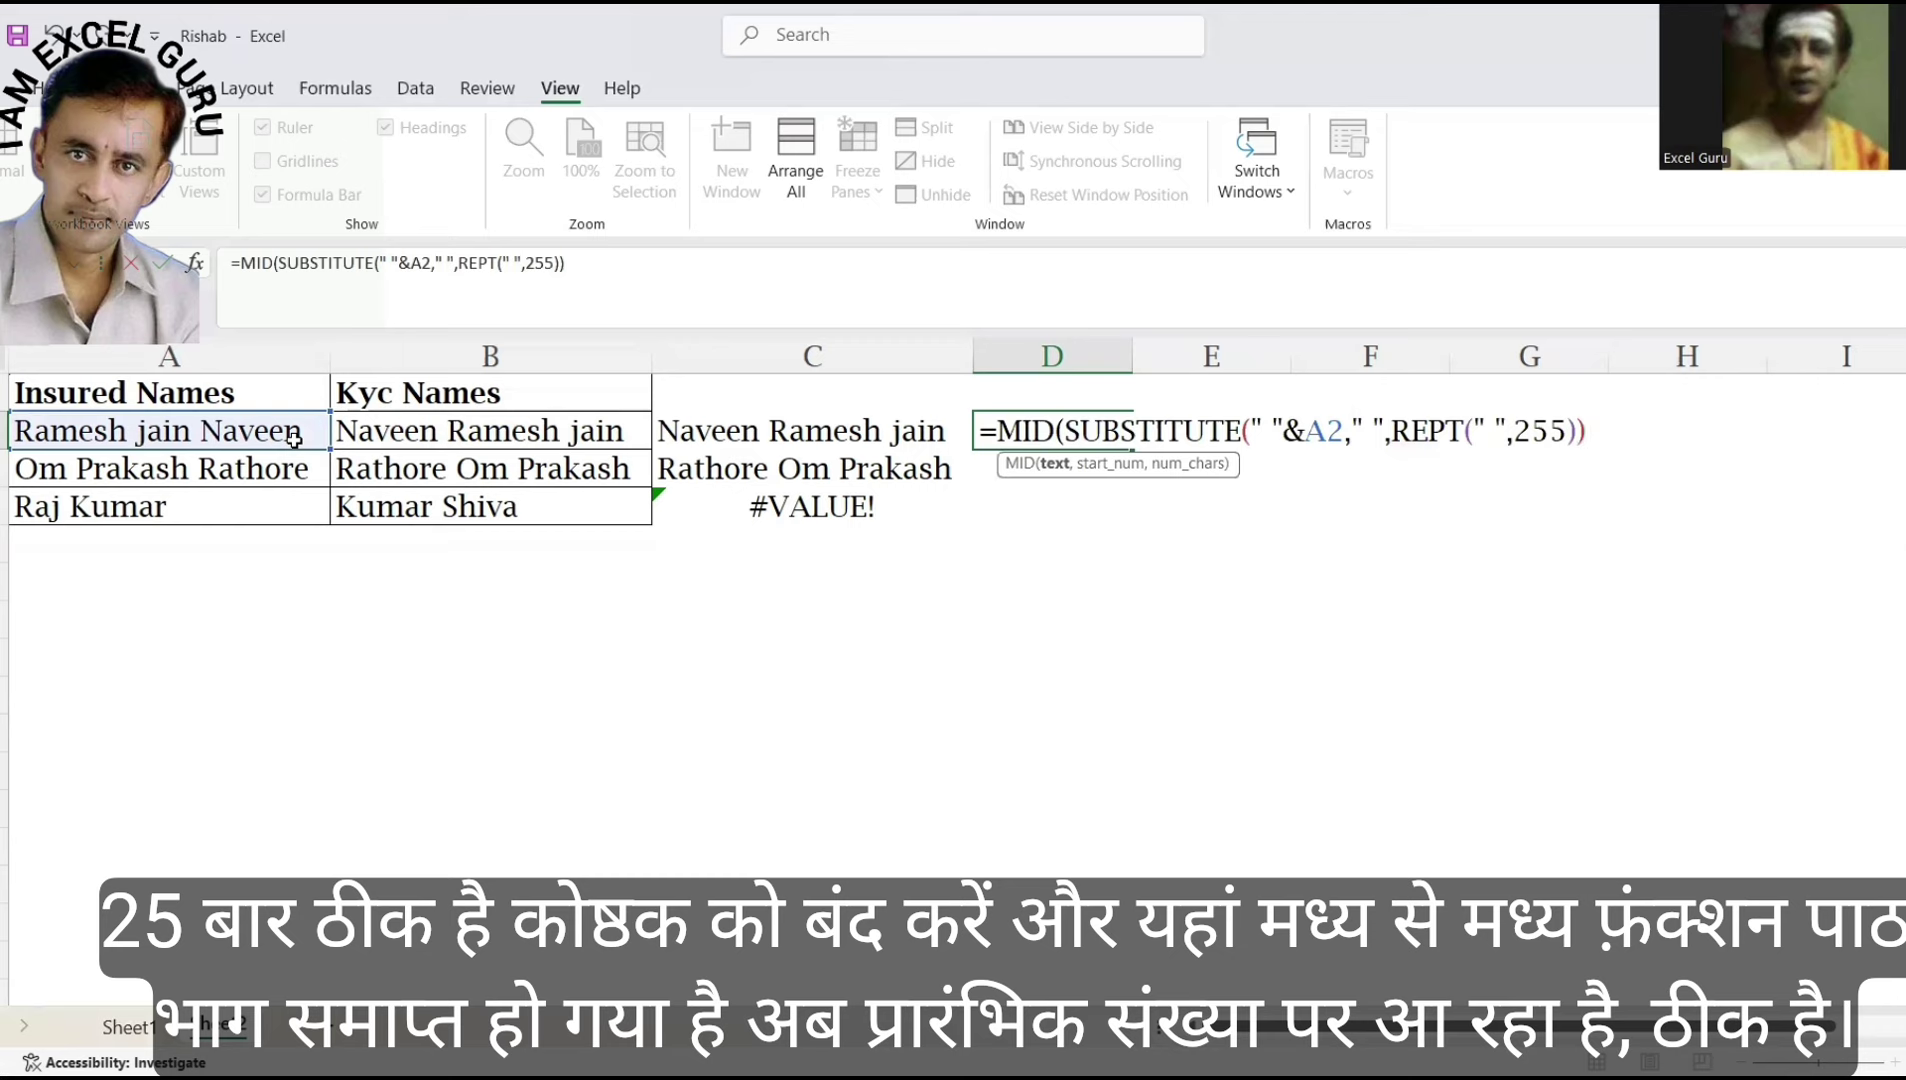
pyautogui.write(',')
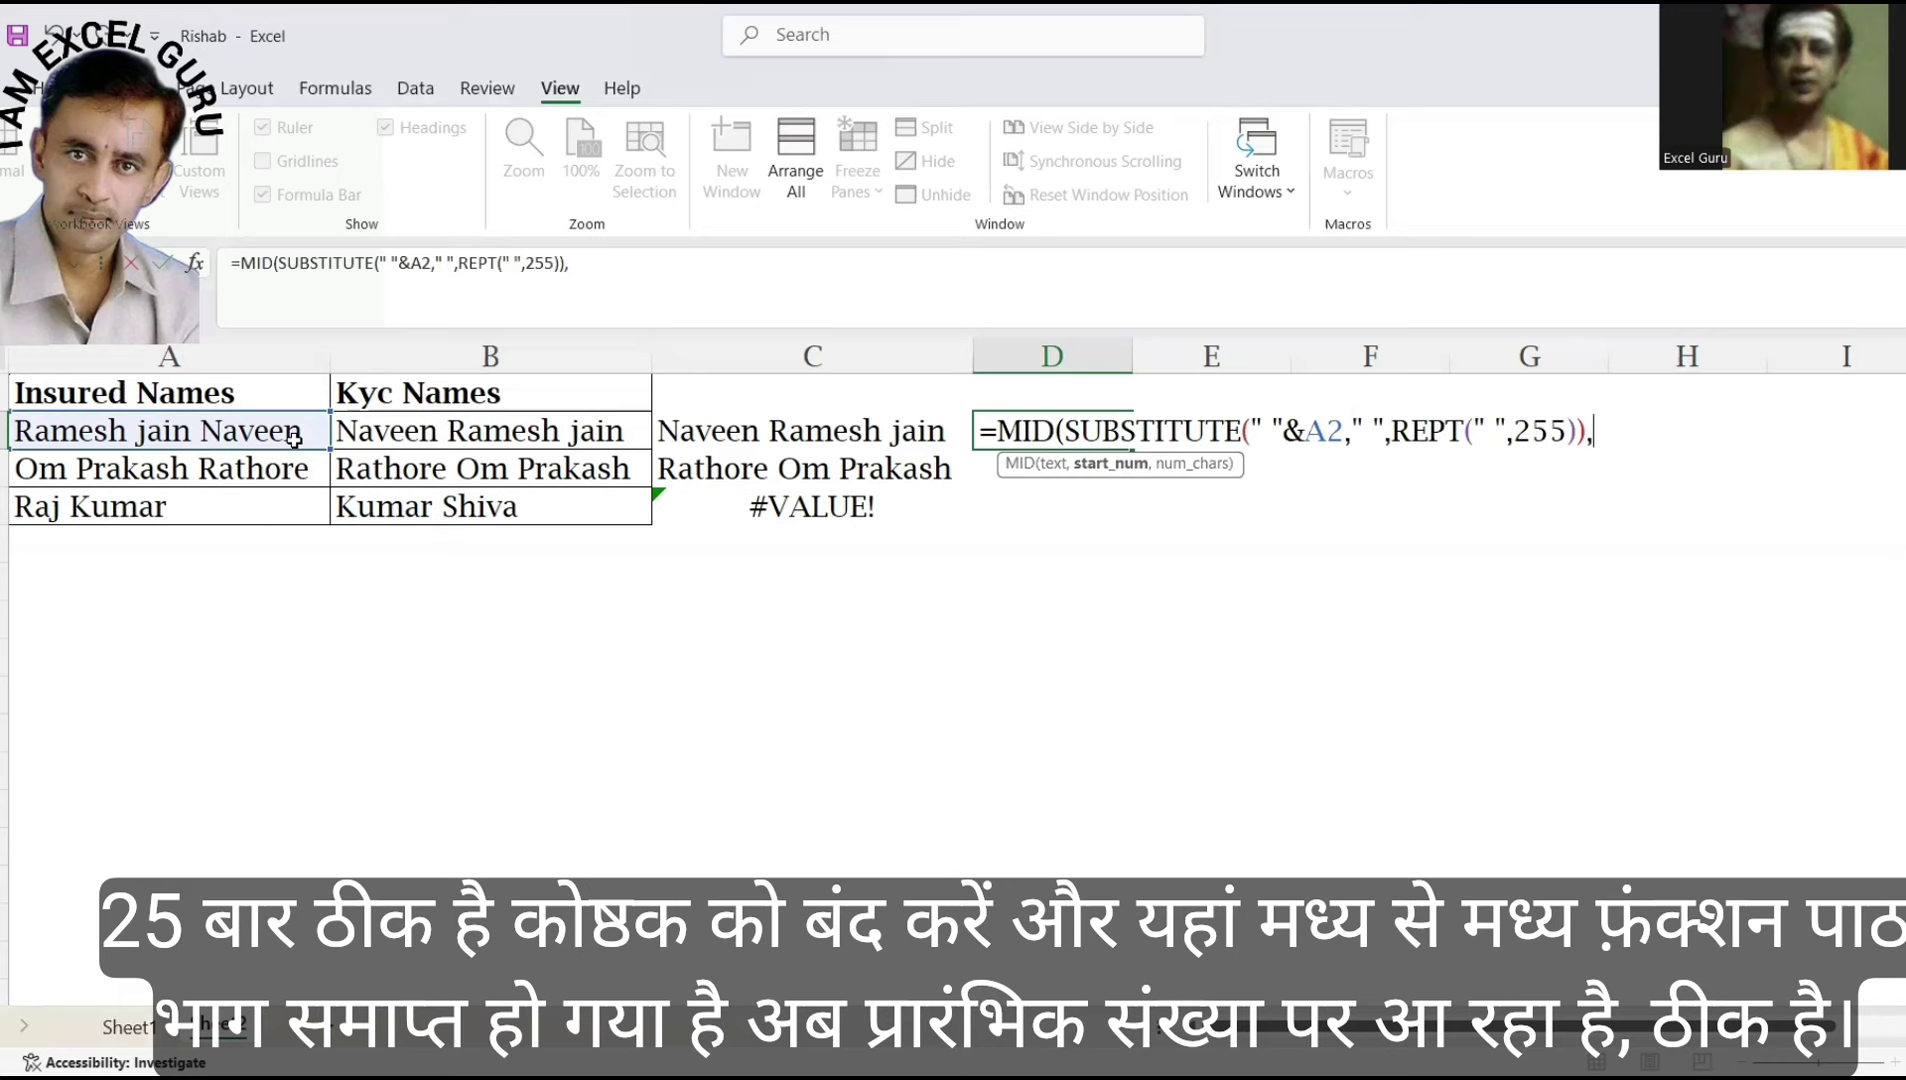
pyautogui.write('1*')
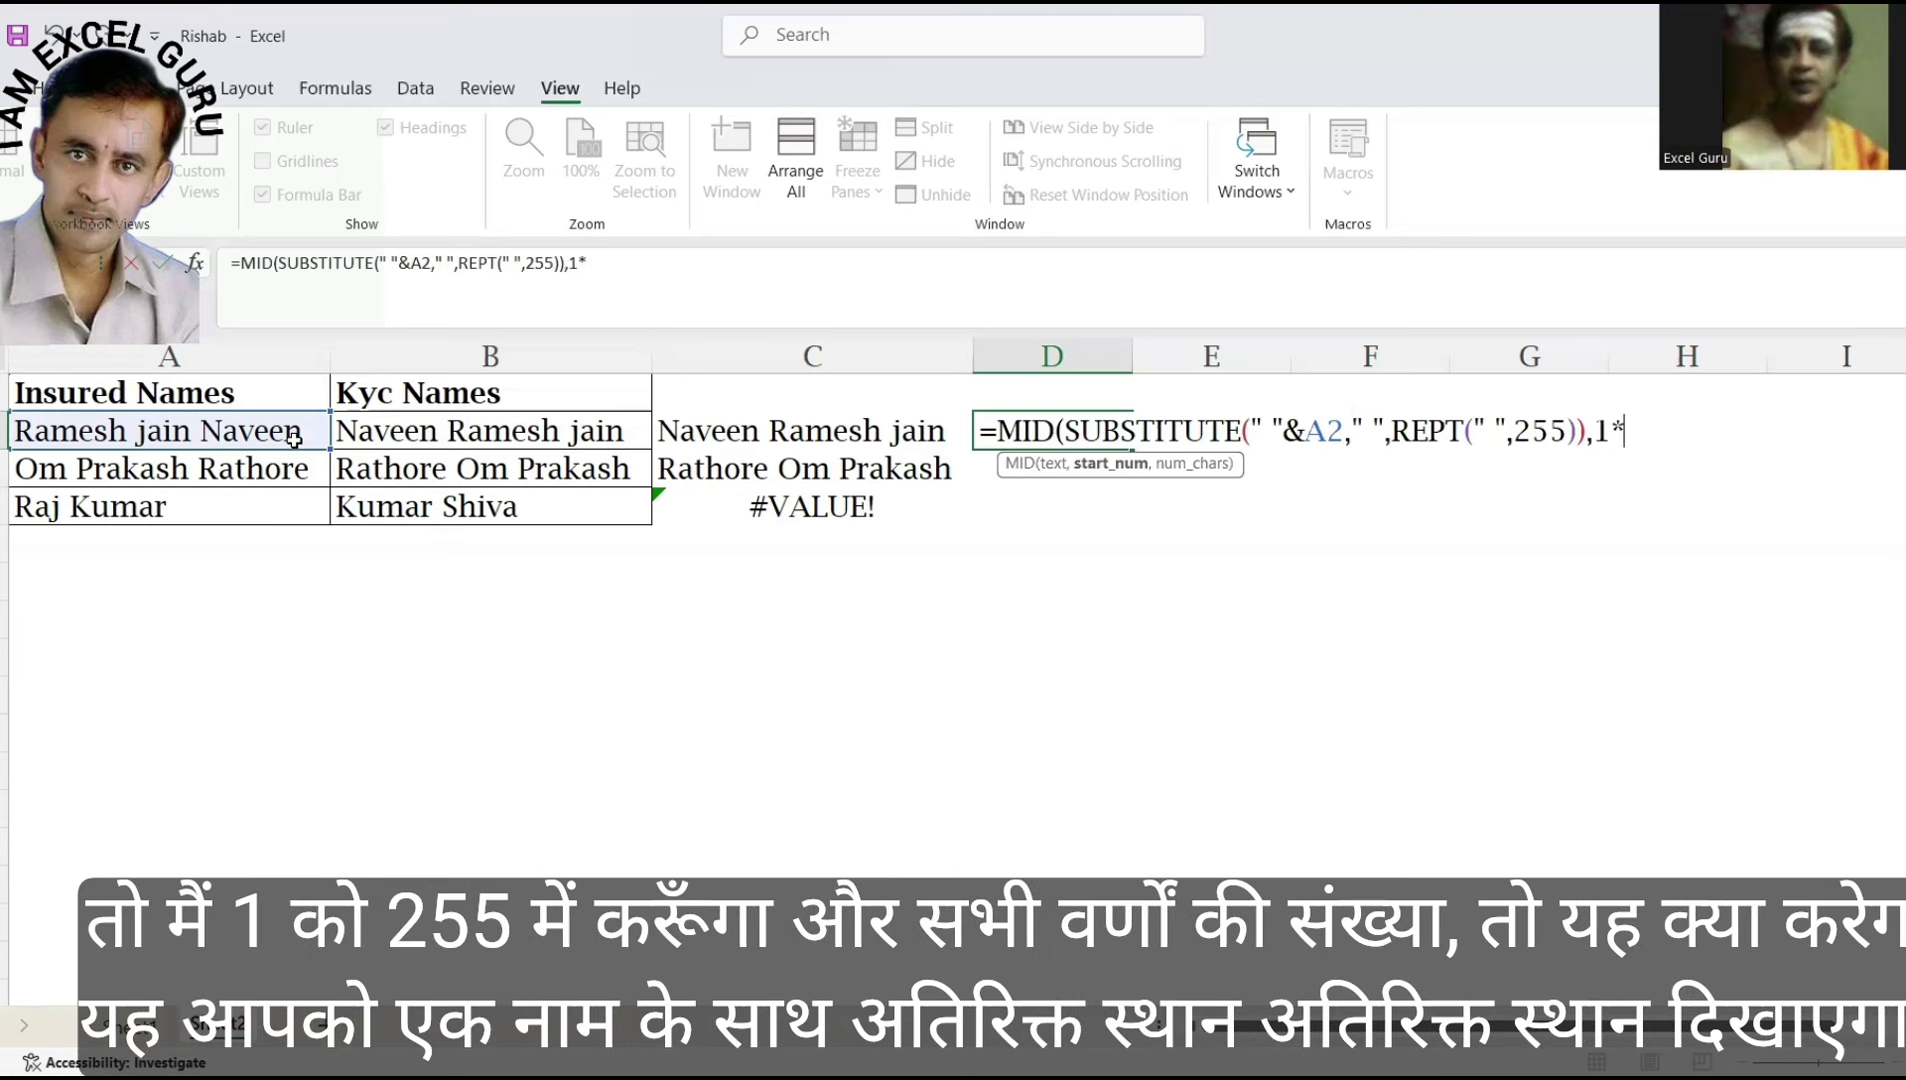
pyautogui.write('255,255')
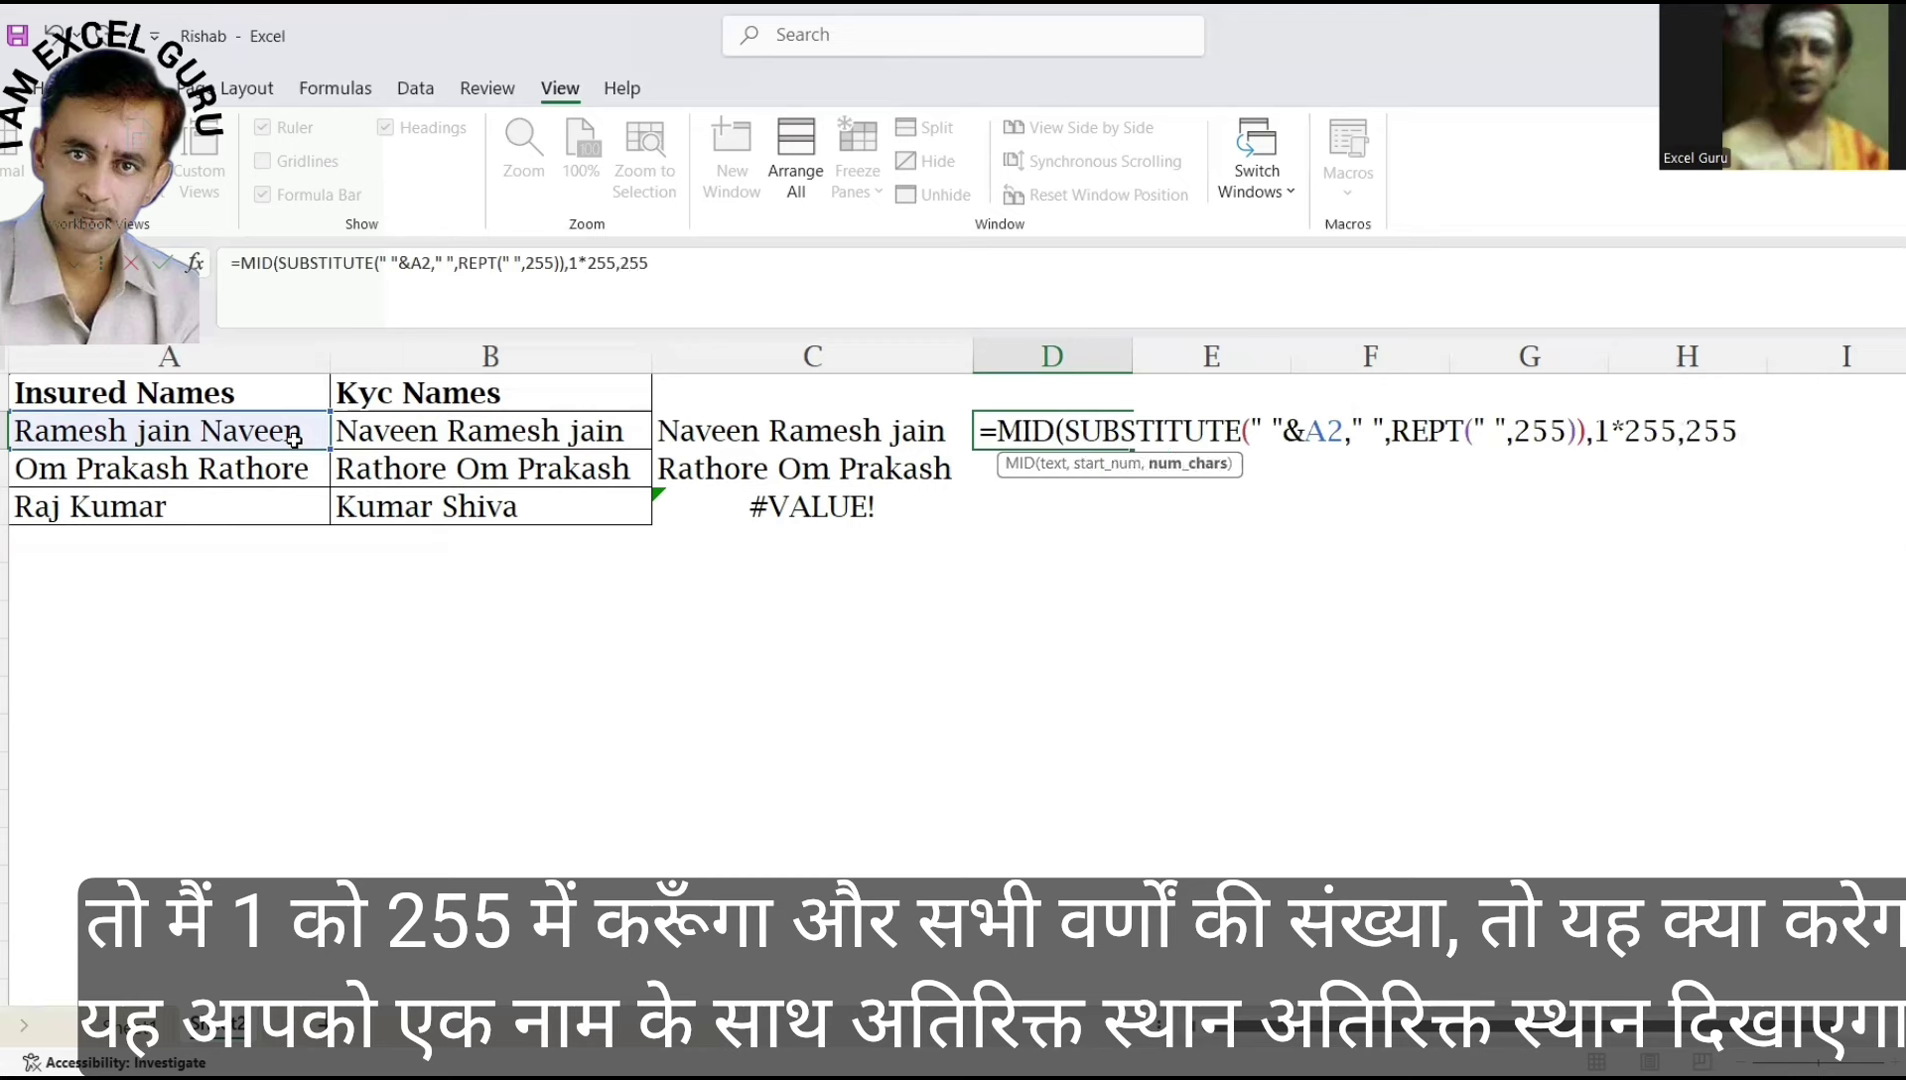
pyautogui.write(')')
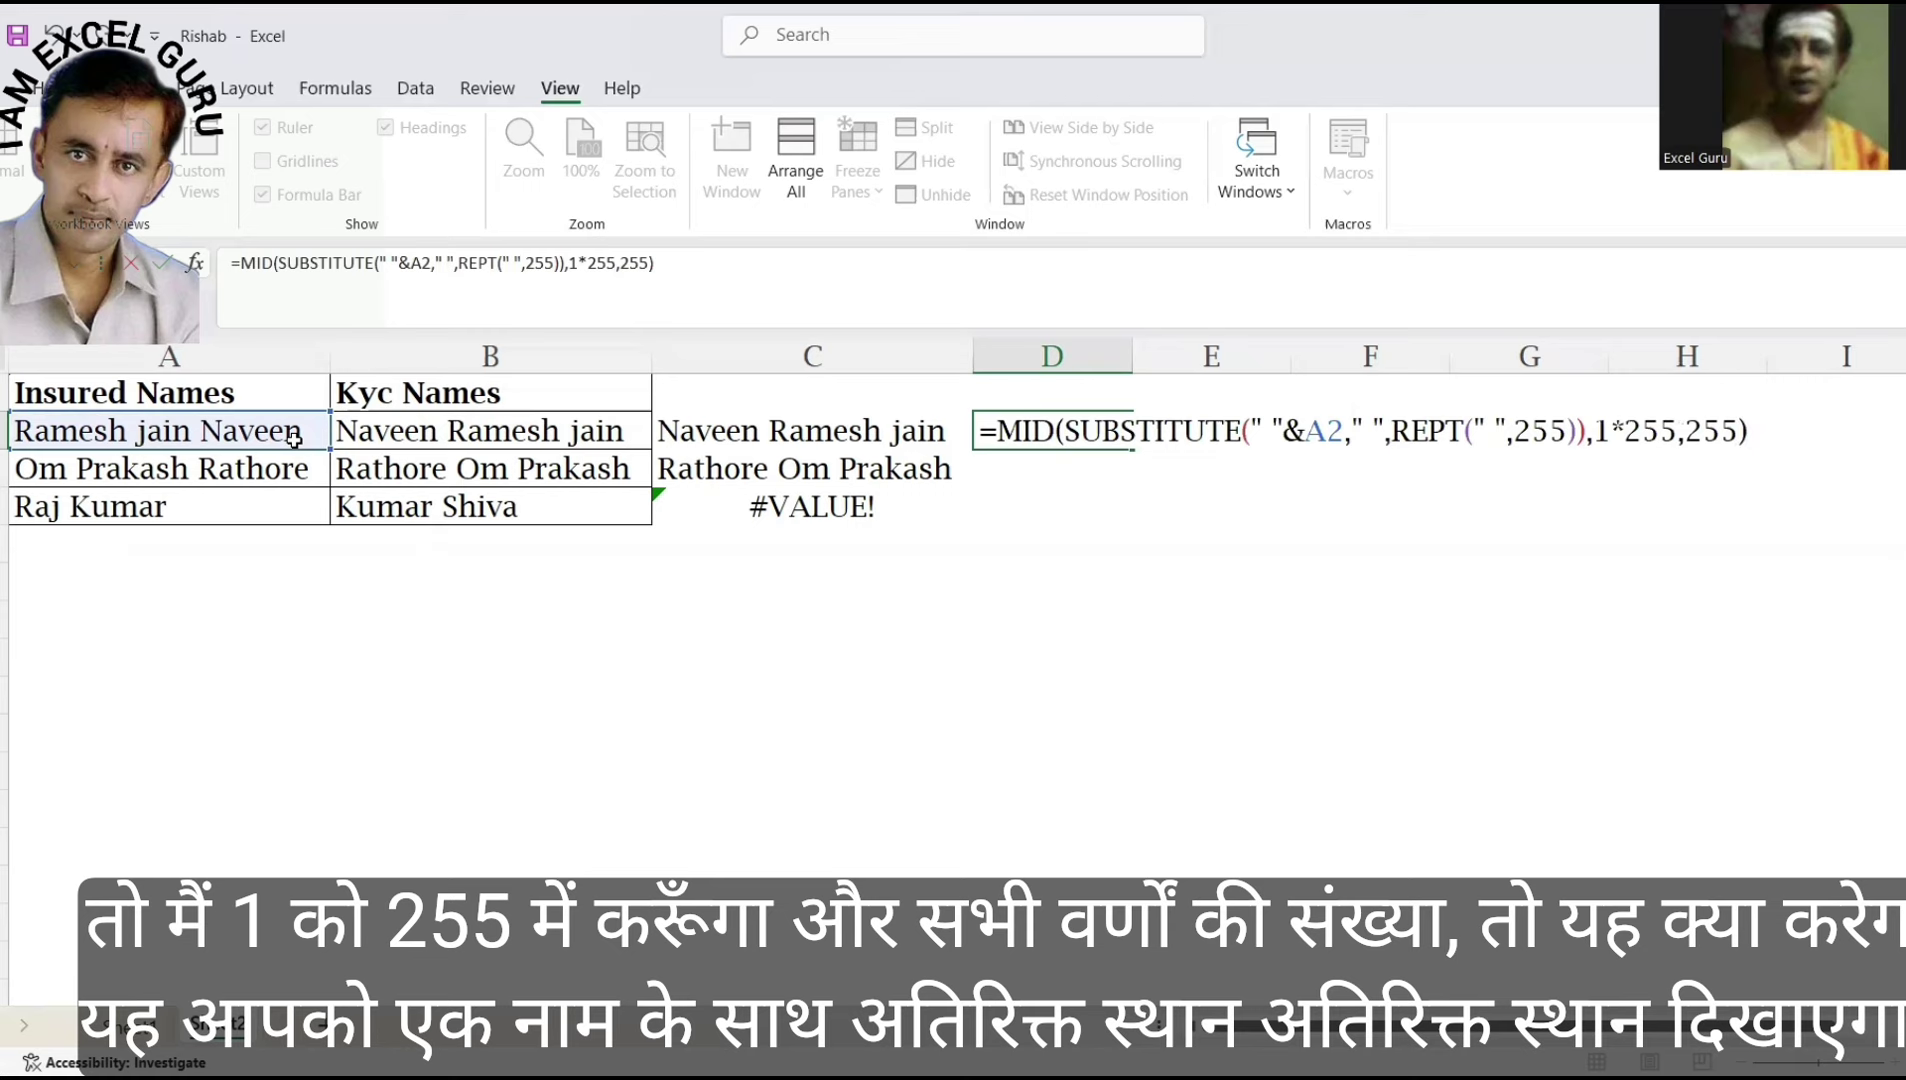
pyautogui.press('F9')
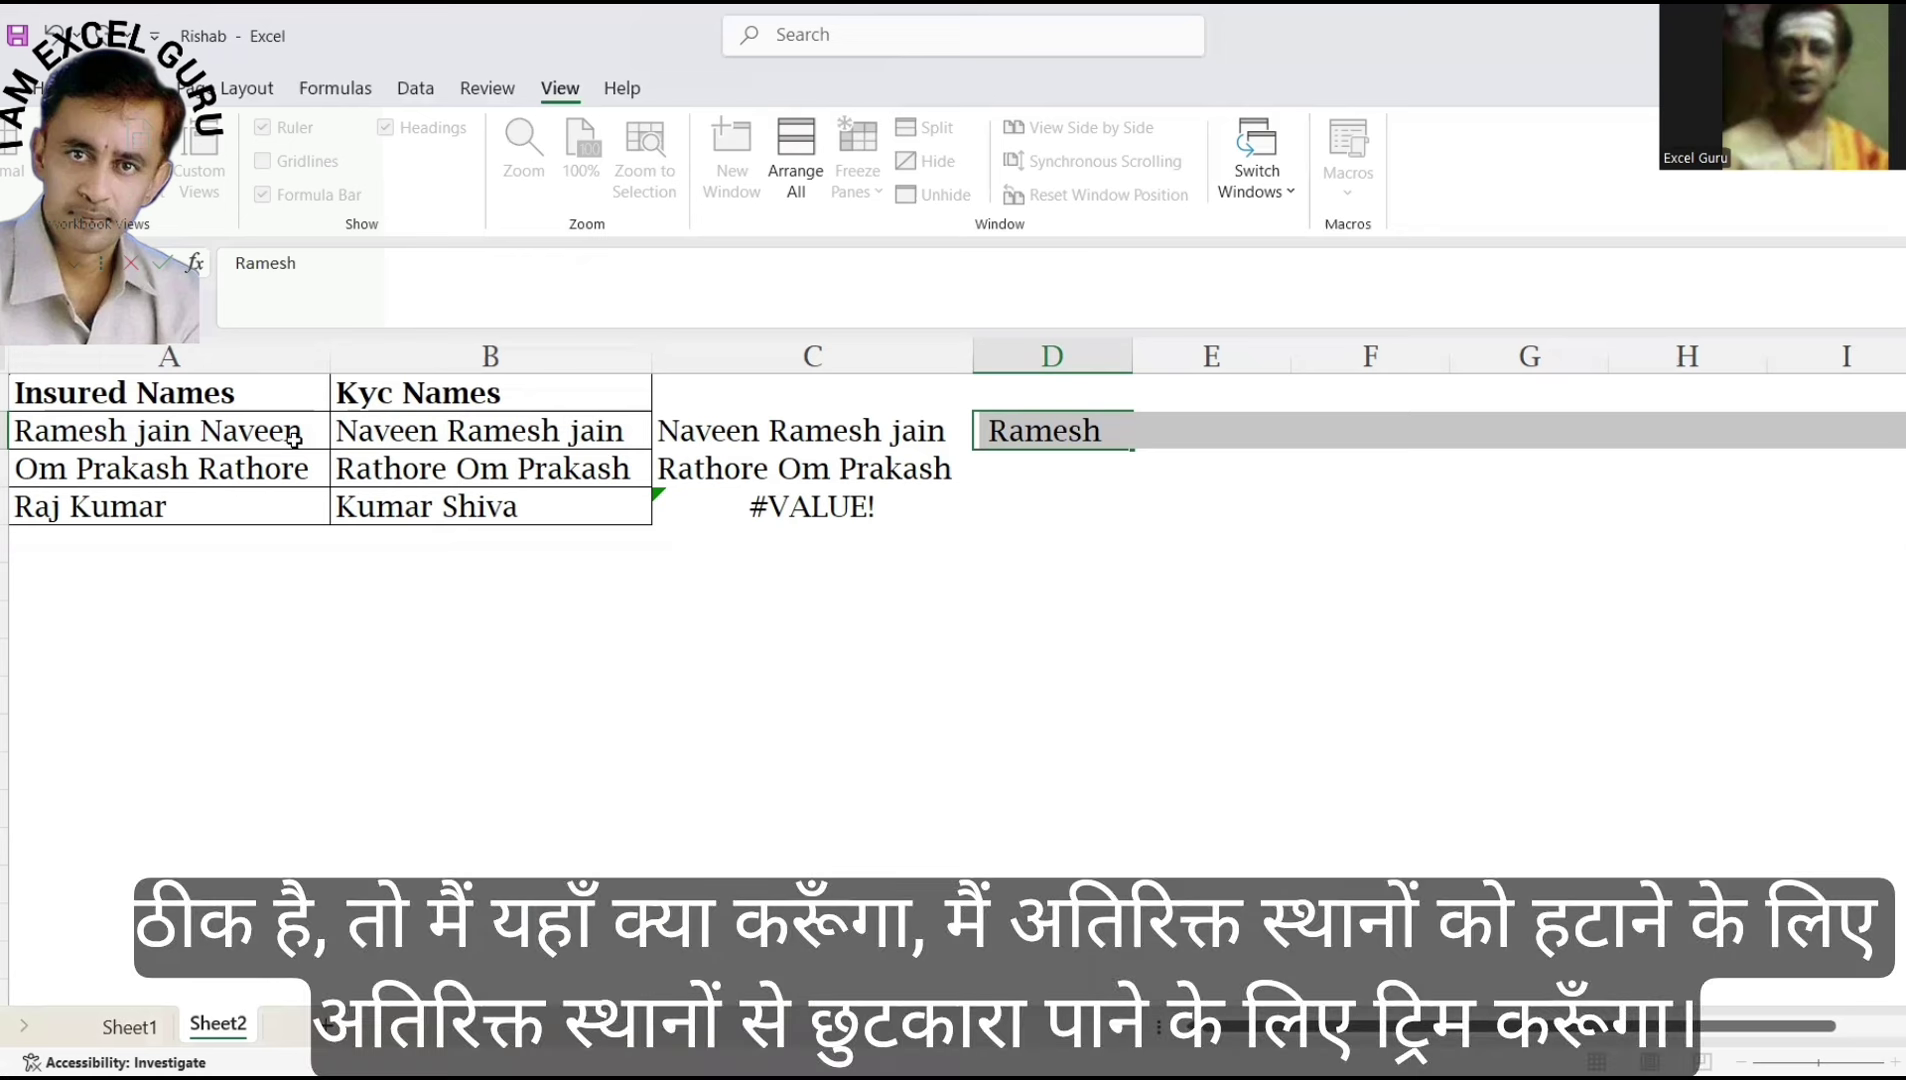
# Wrap D2's MID formula in TRIM and preview the cleanly trimmed first word.
pyautogui.hotkey('ctrl', 'z')
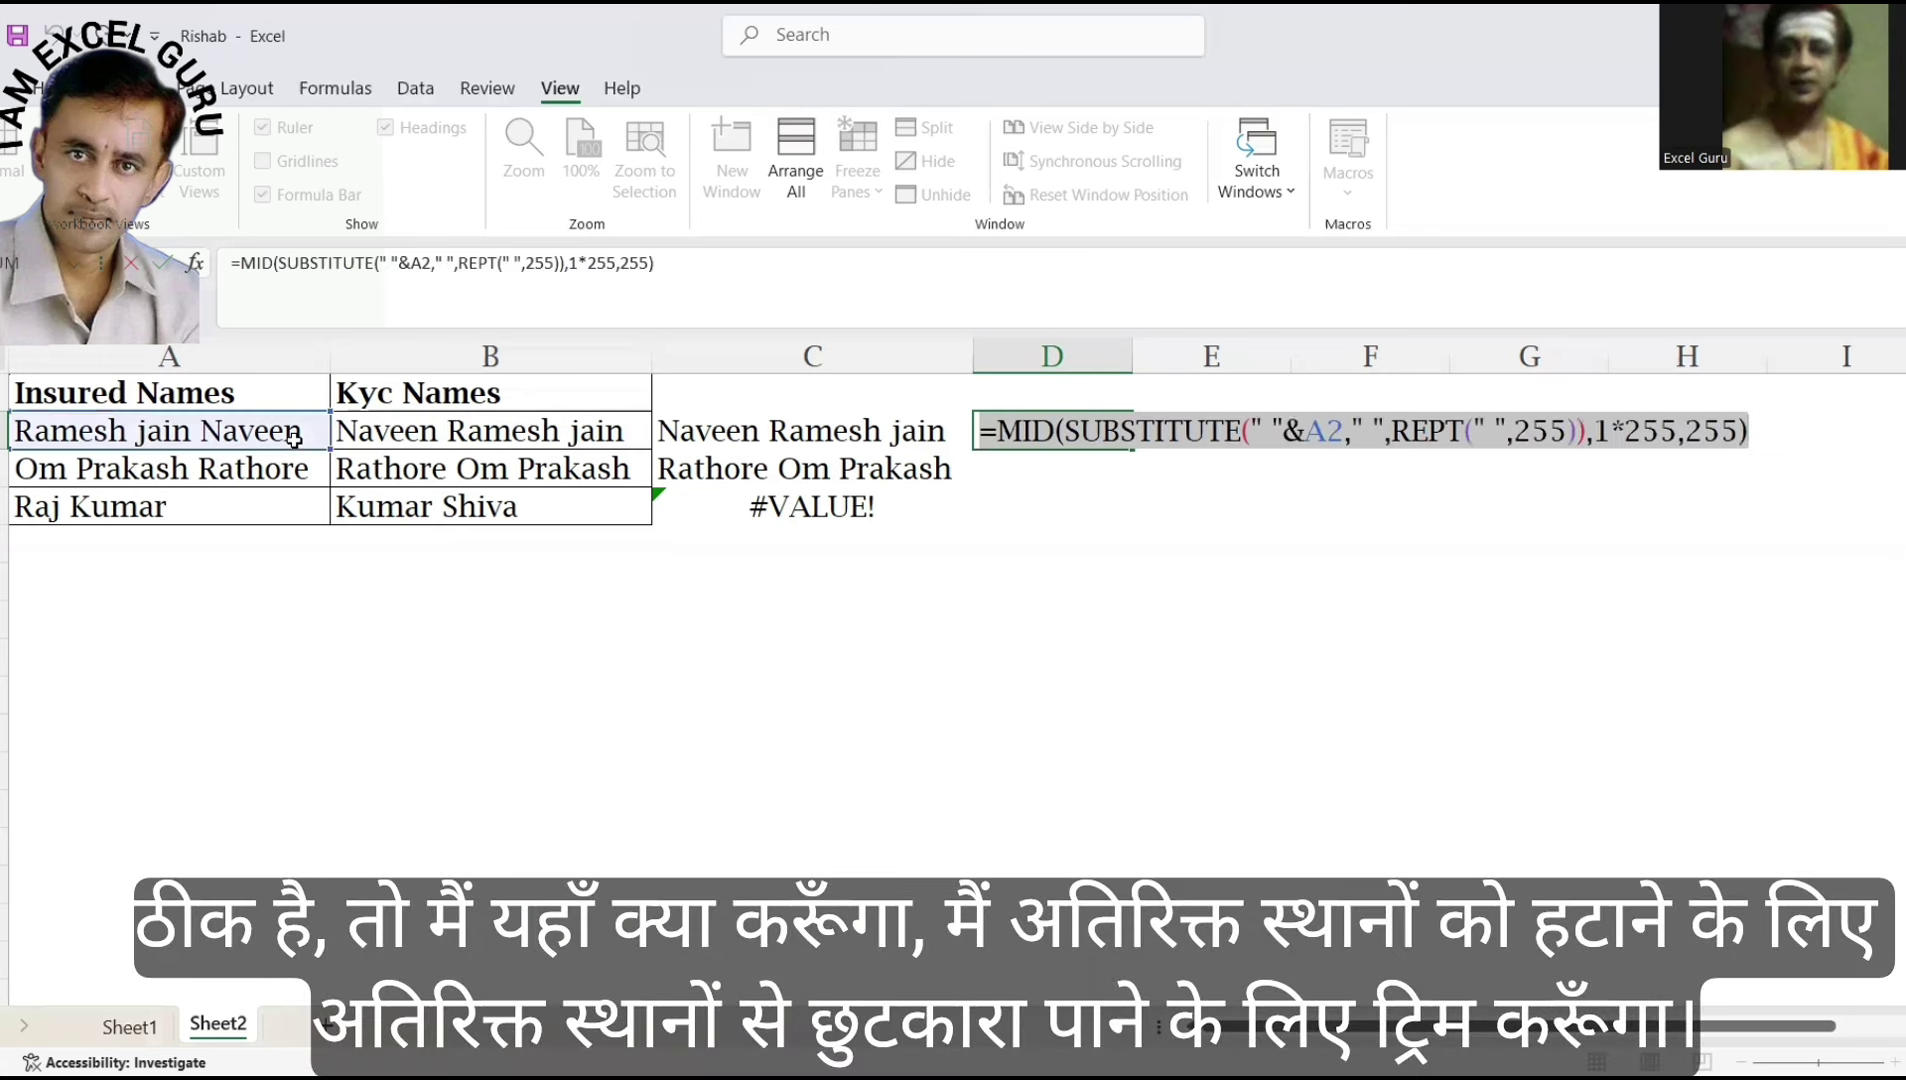
pyautogui.click(1001, 423)
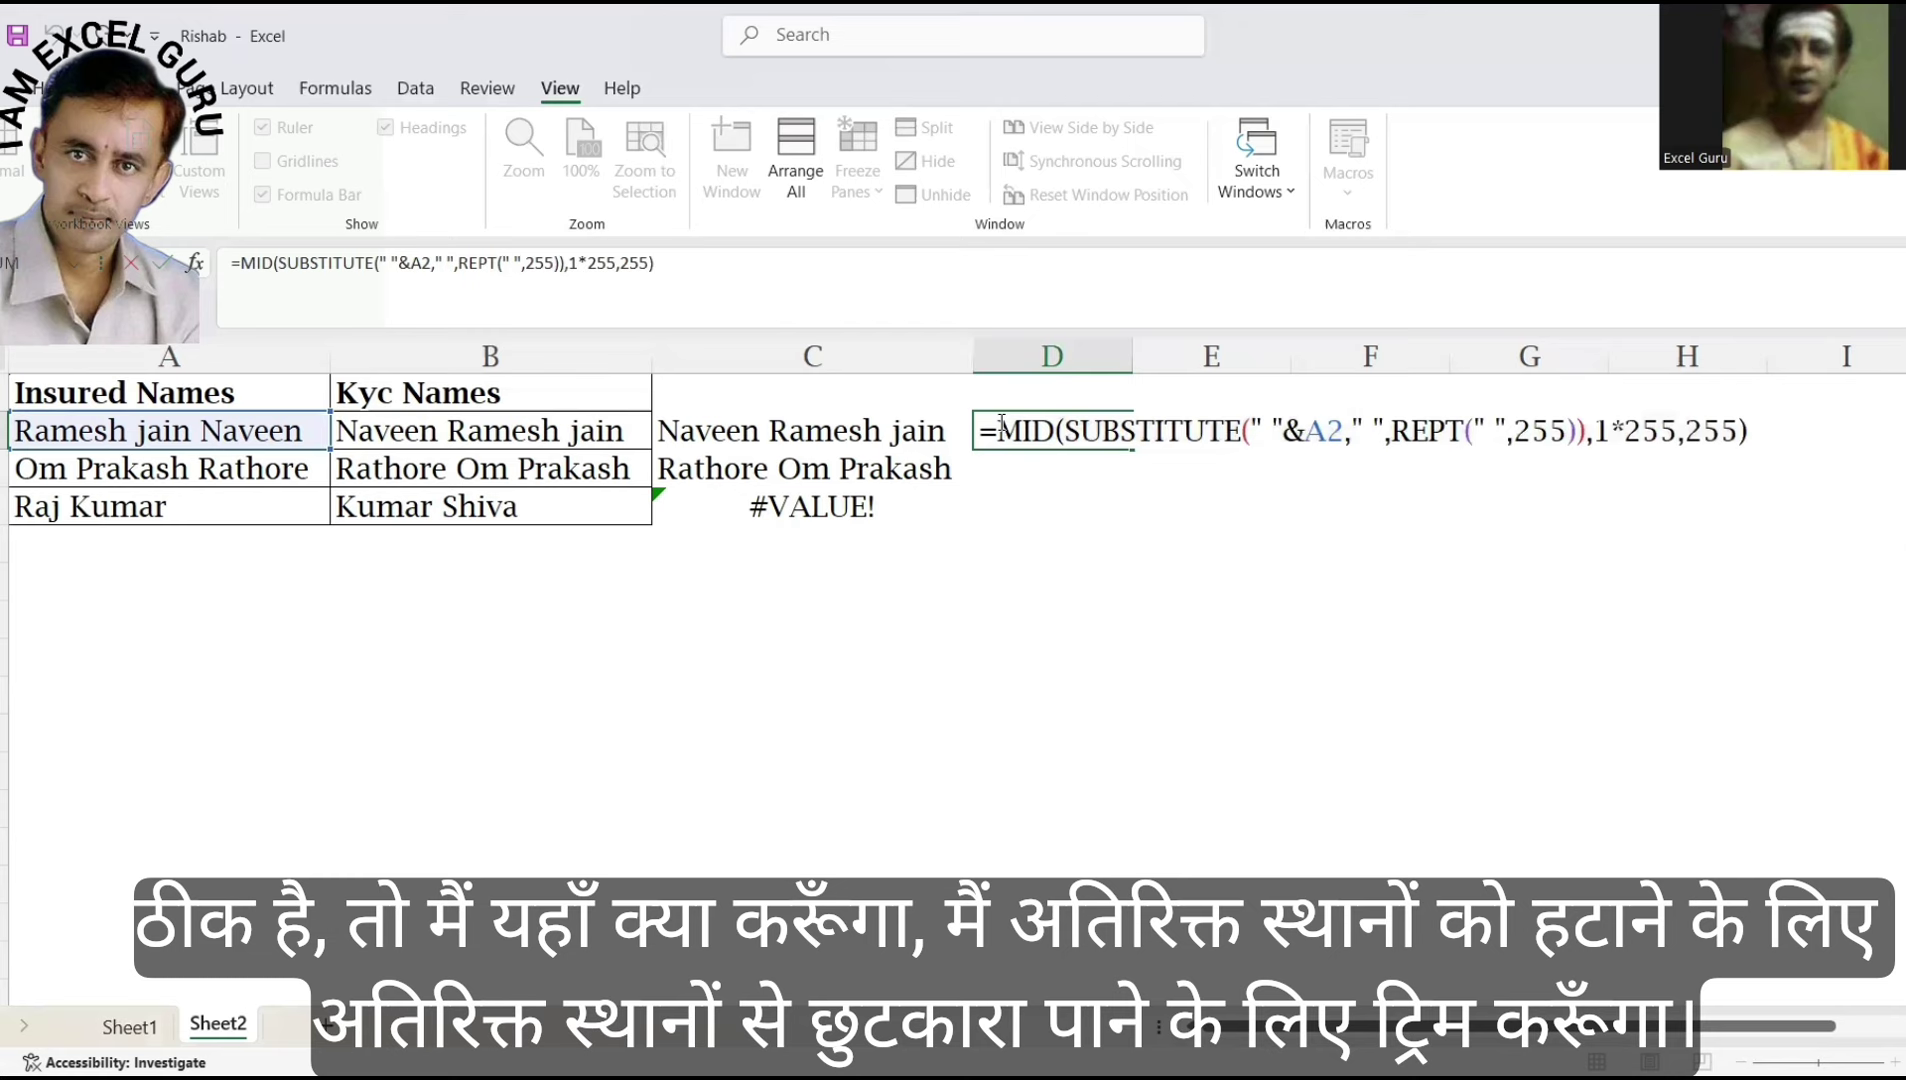
pyautogui.write('TRIM(')
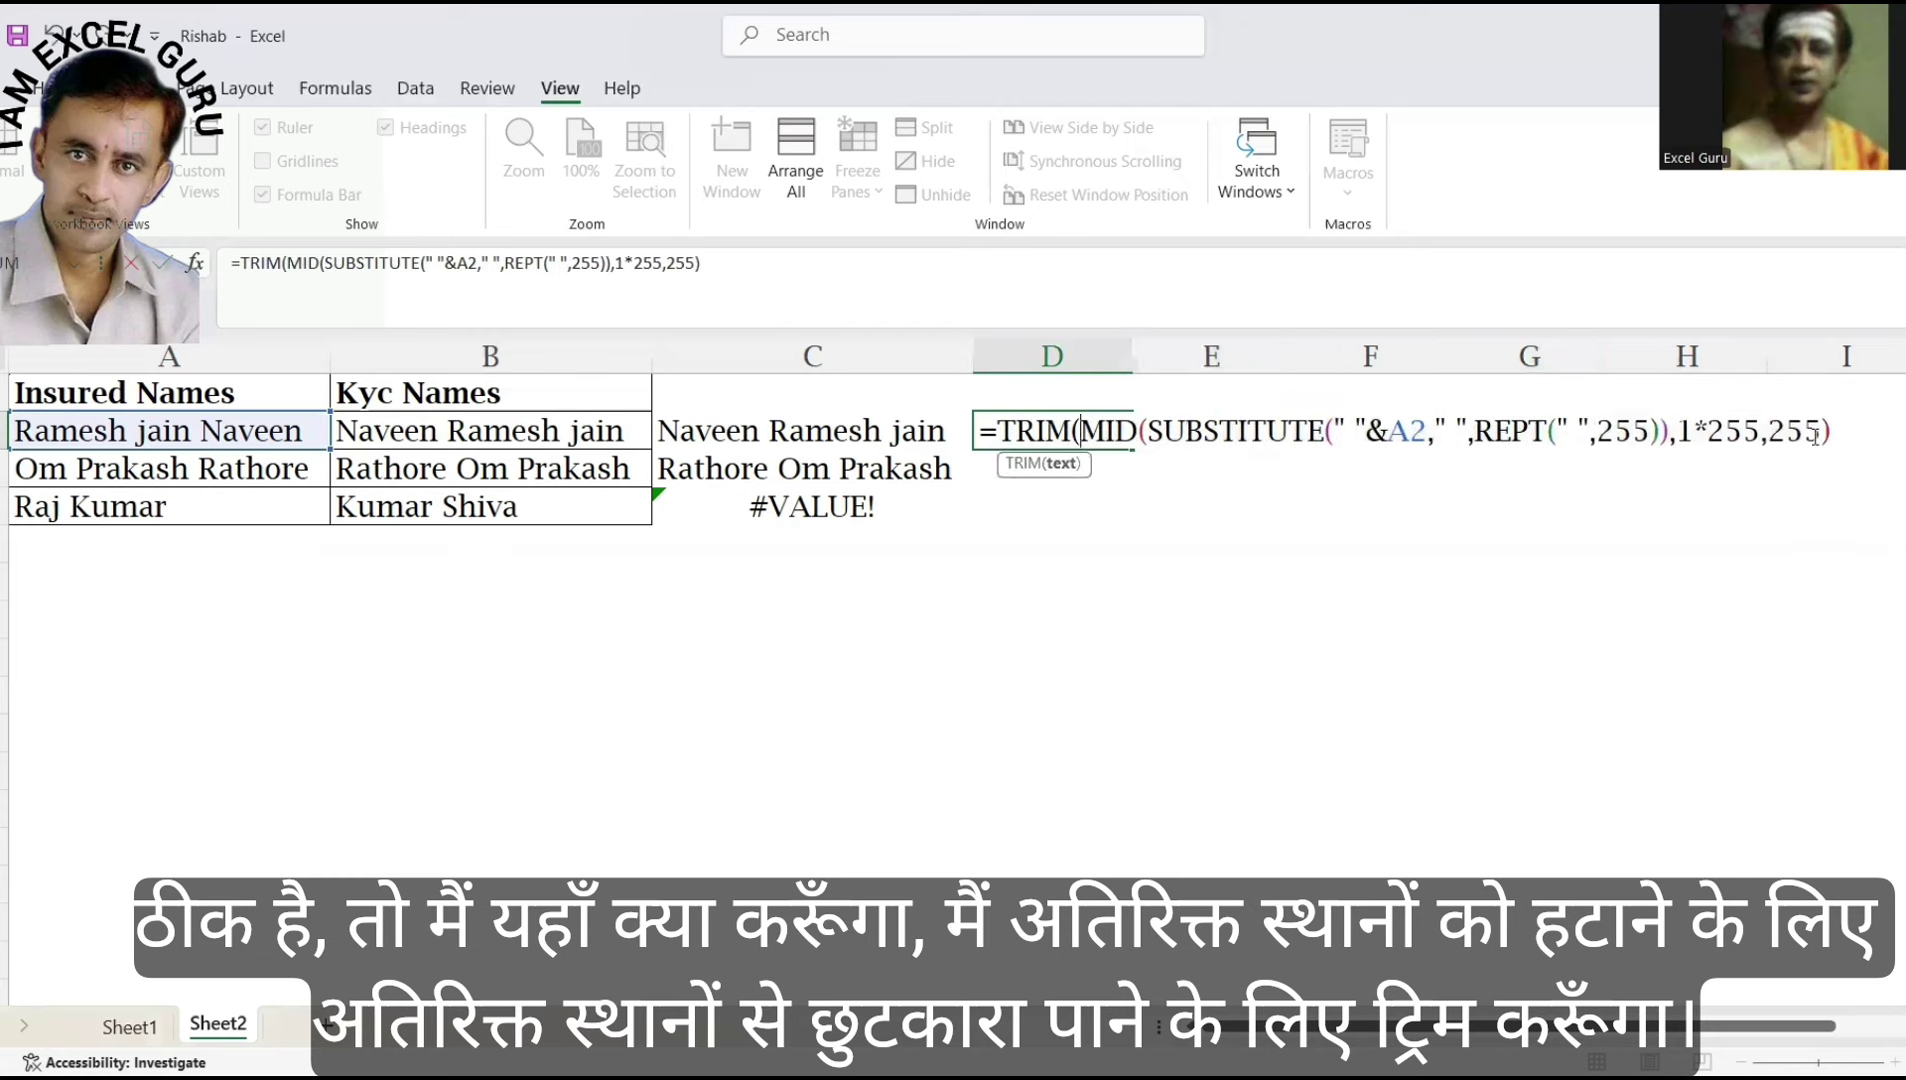
pyautogui.click(1855, 432)
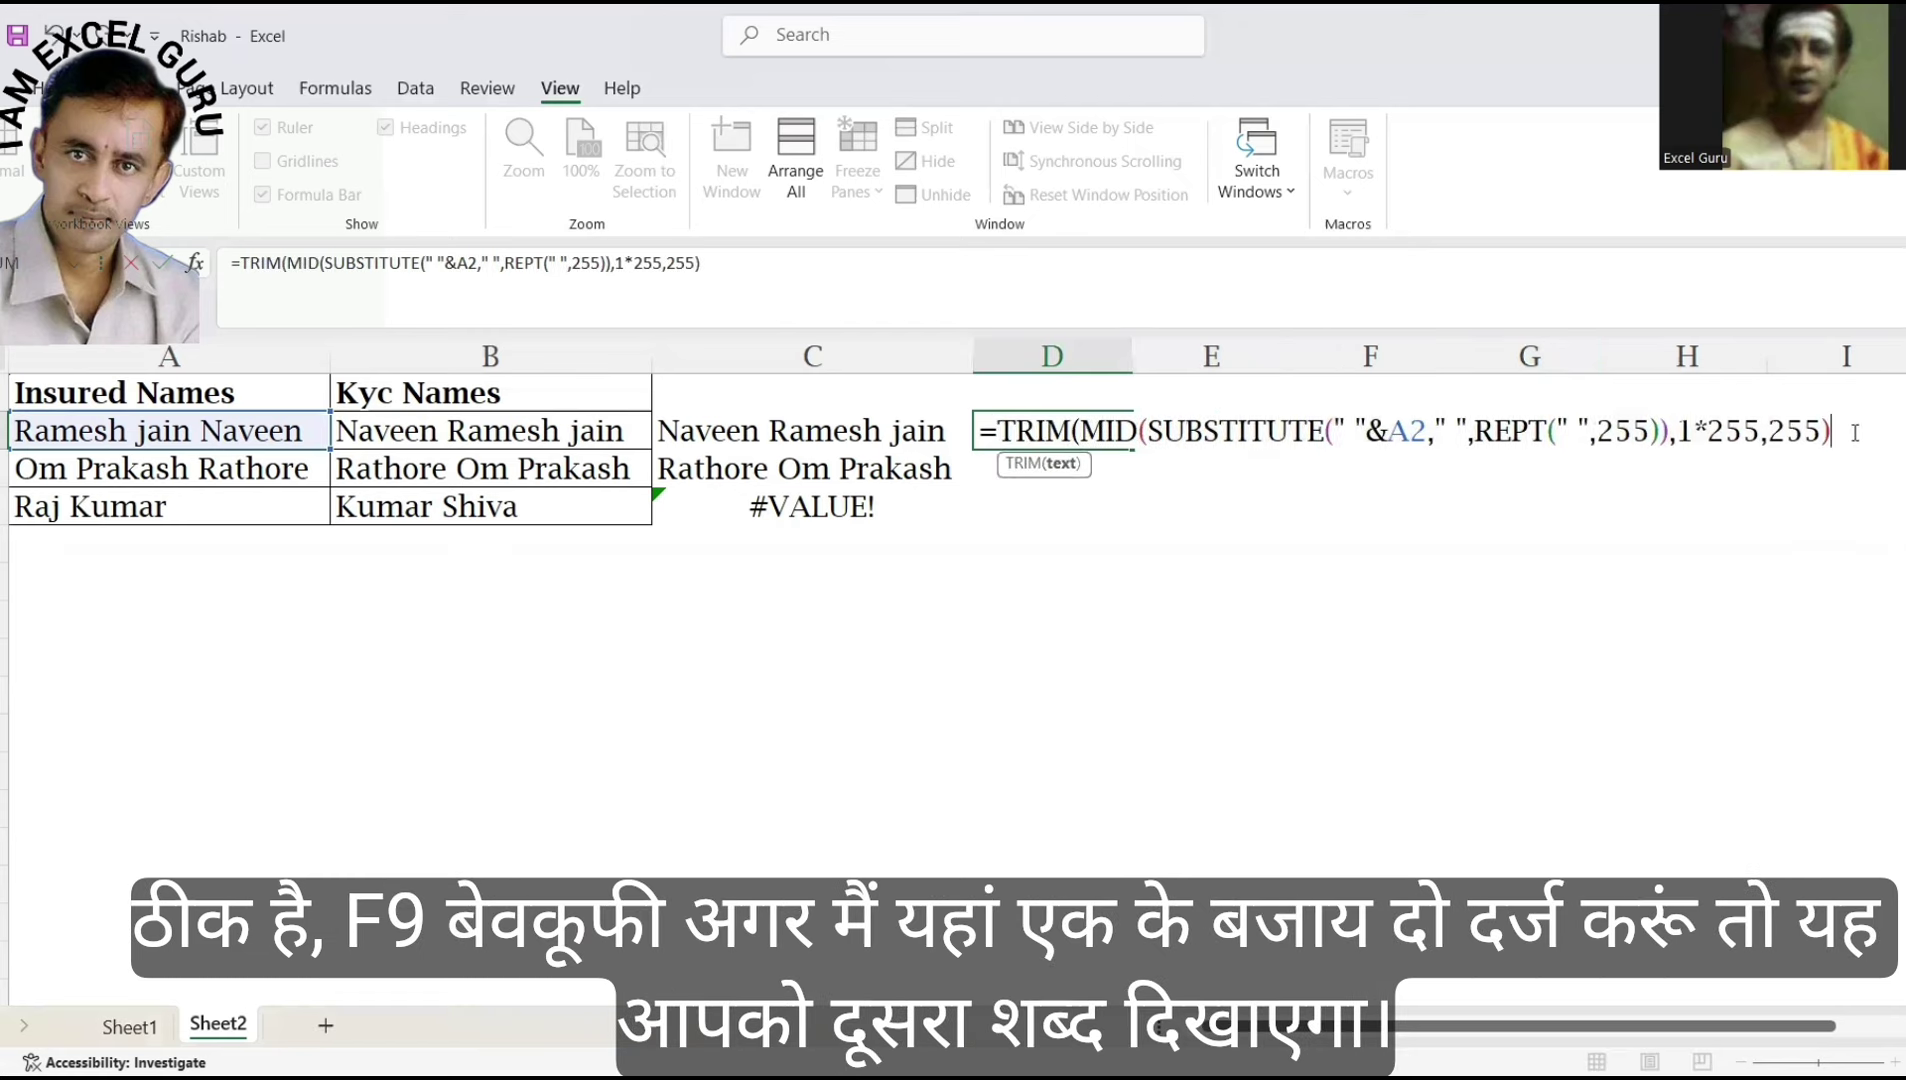
pyautogui.write(')')
pyautogui.press('F9')
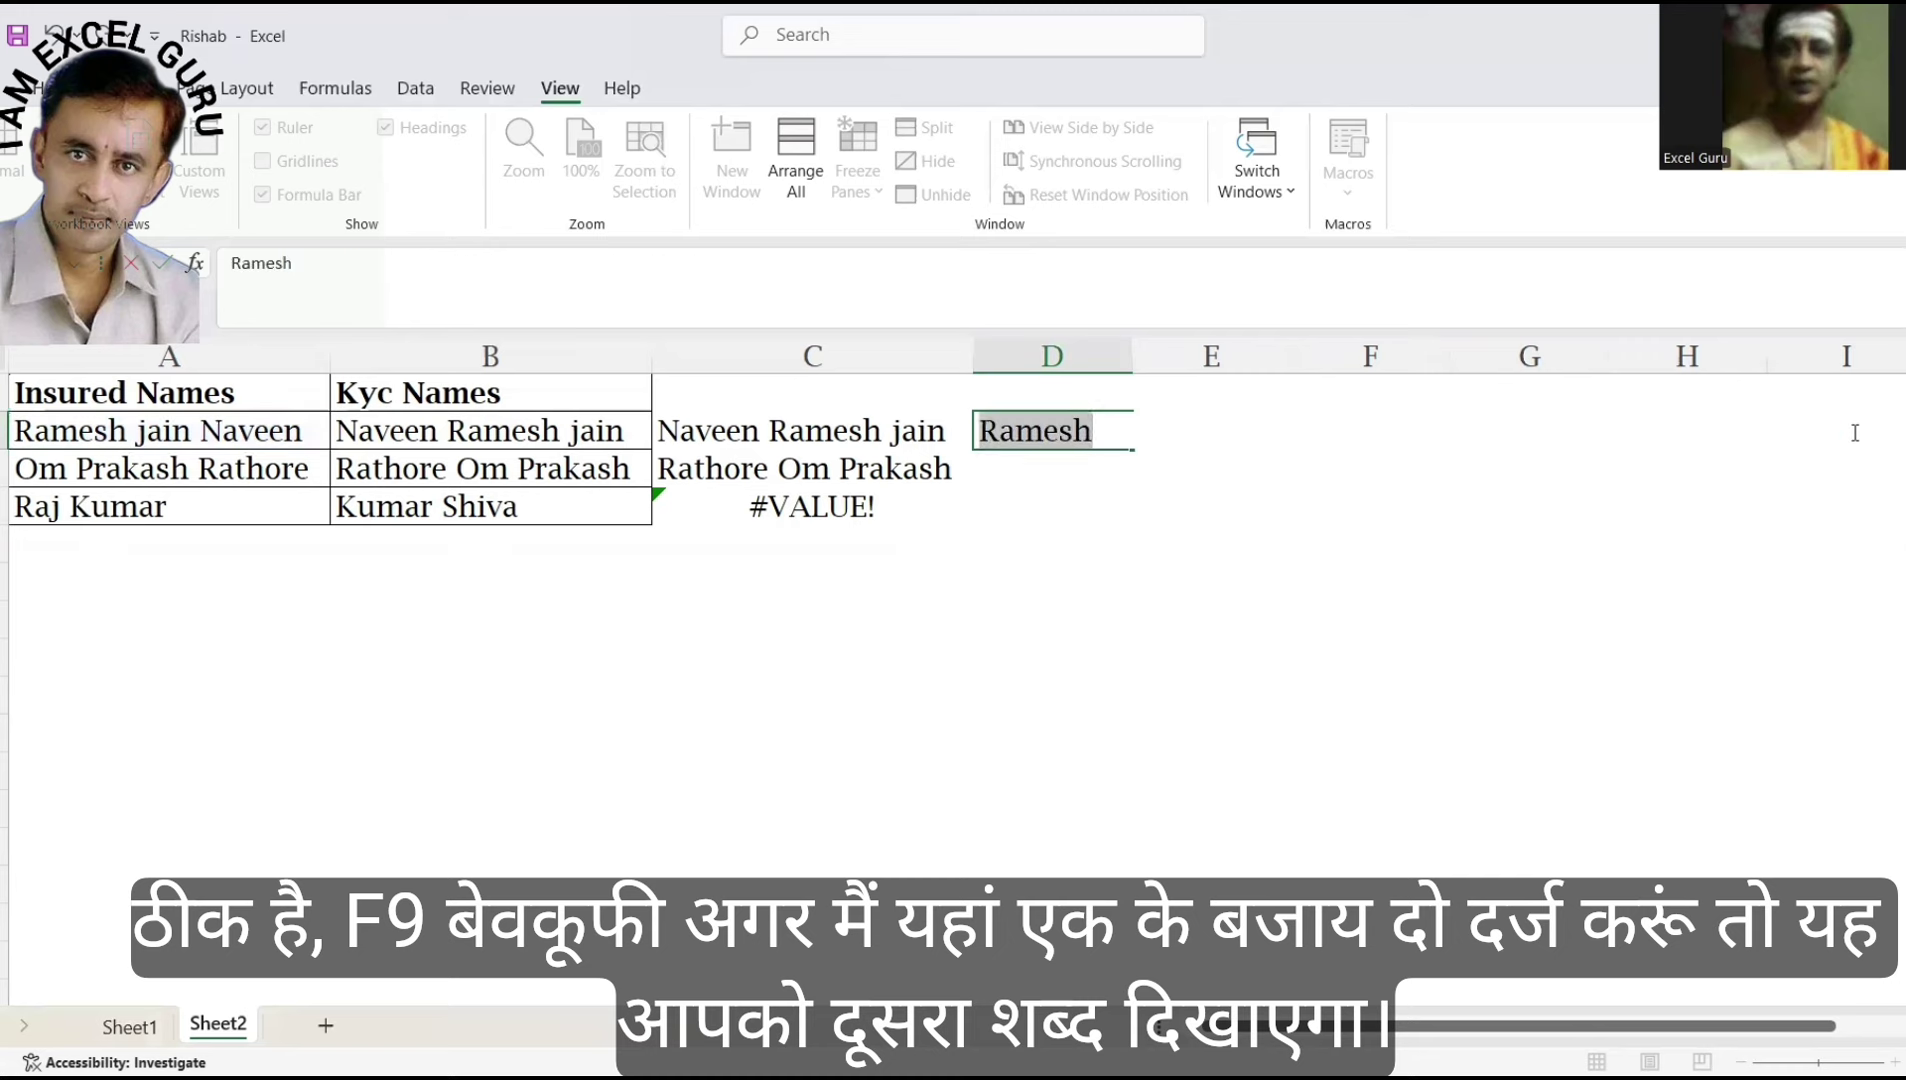
pyautogui.hotkey('ctrl', 'z')
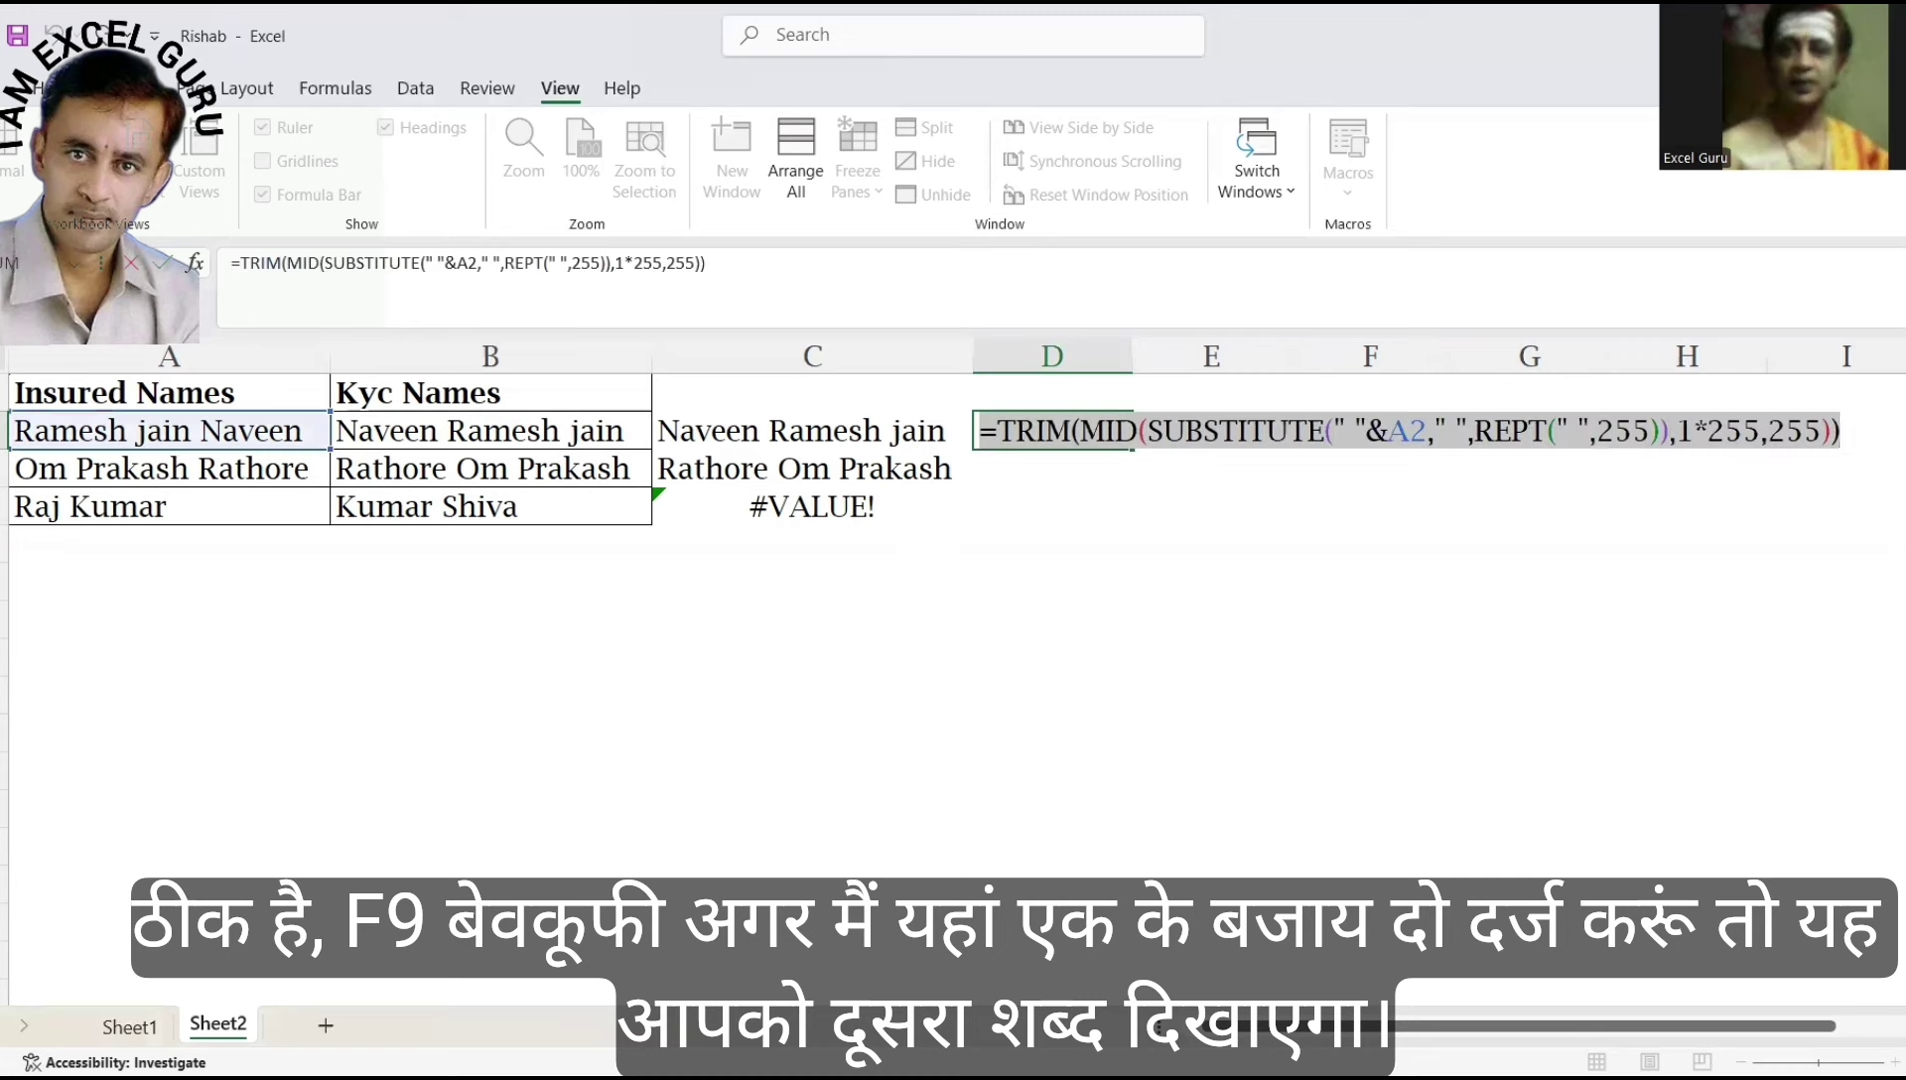
# Change the MID start from 1*255 to 2*255 so D2 previews the second word.
pyautogui.click(1697, 432)
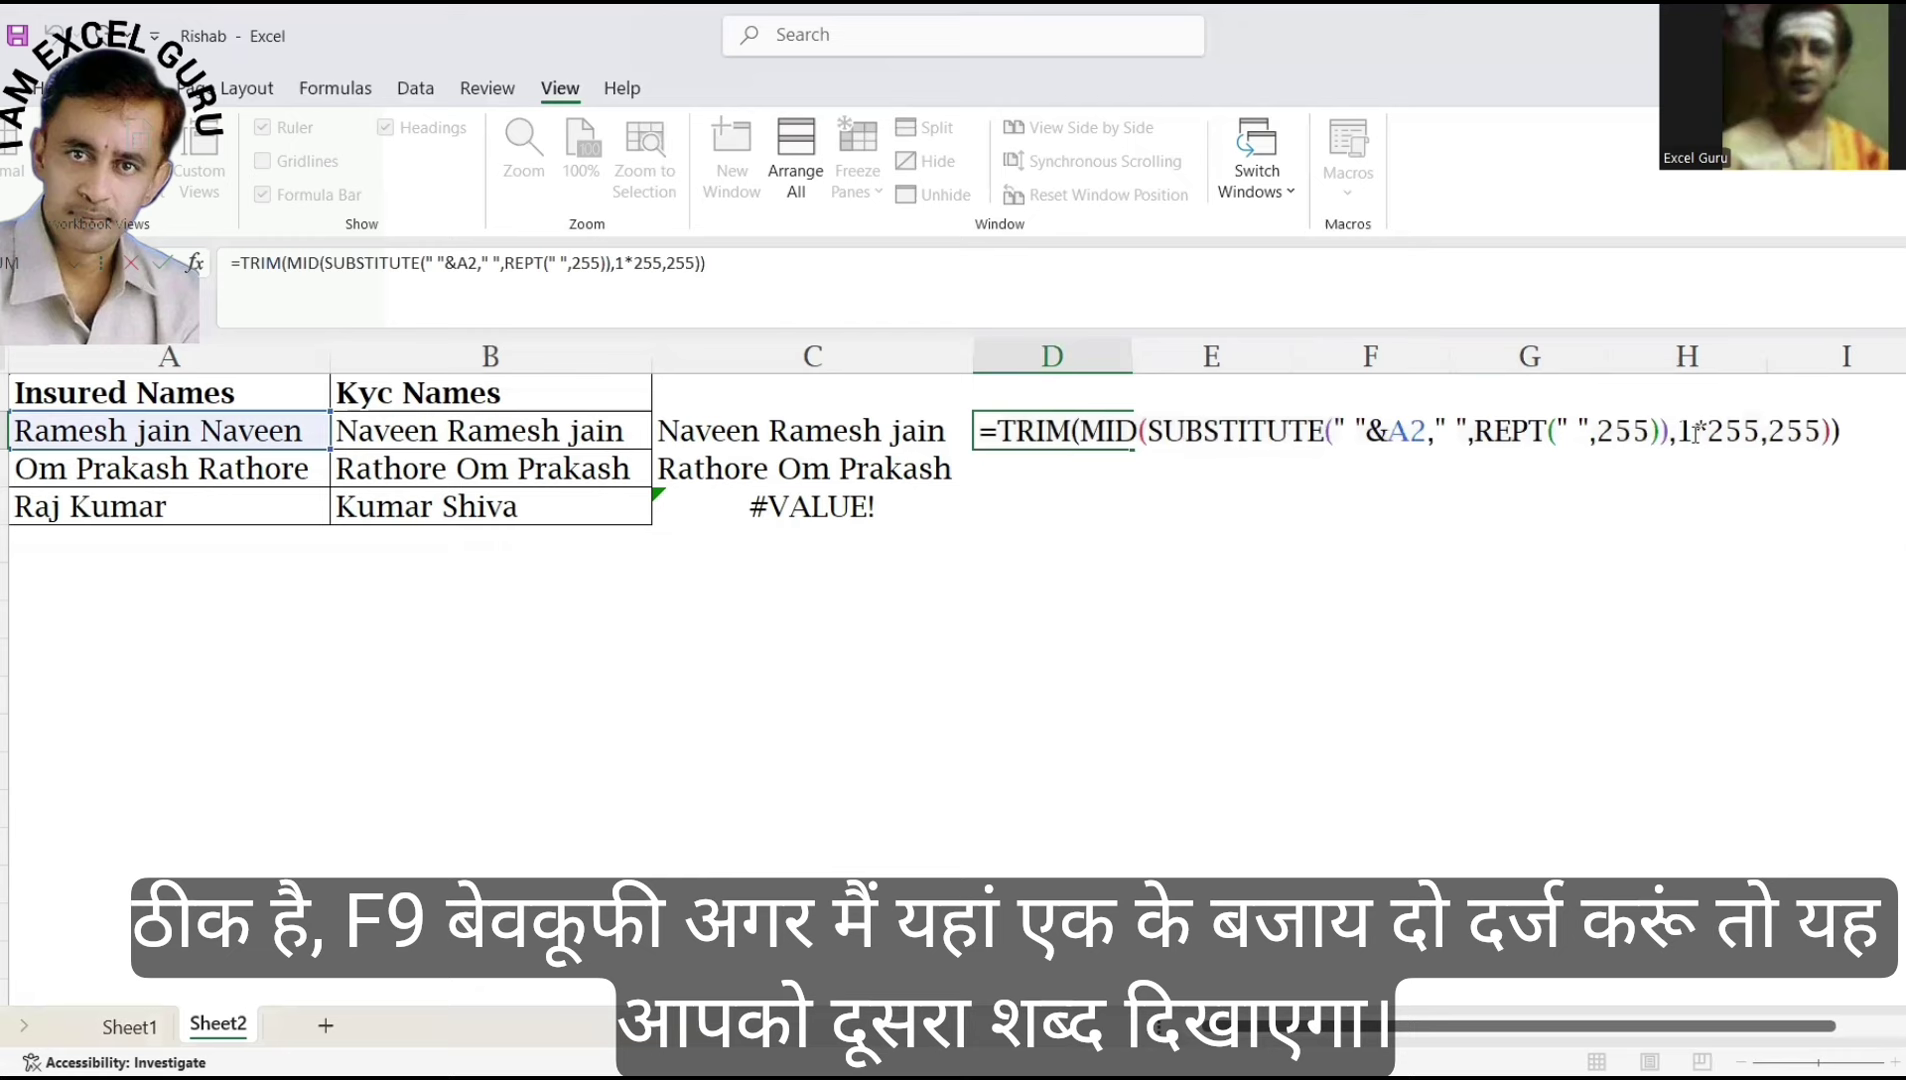
pyautogui.press('BackSpace')
pyautogui.write('2')
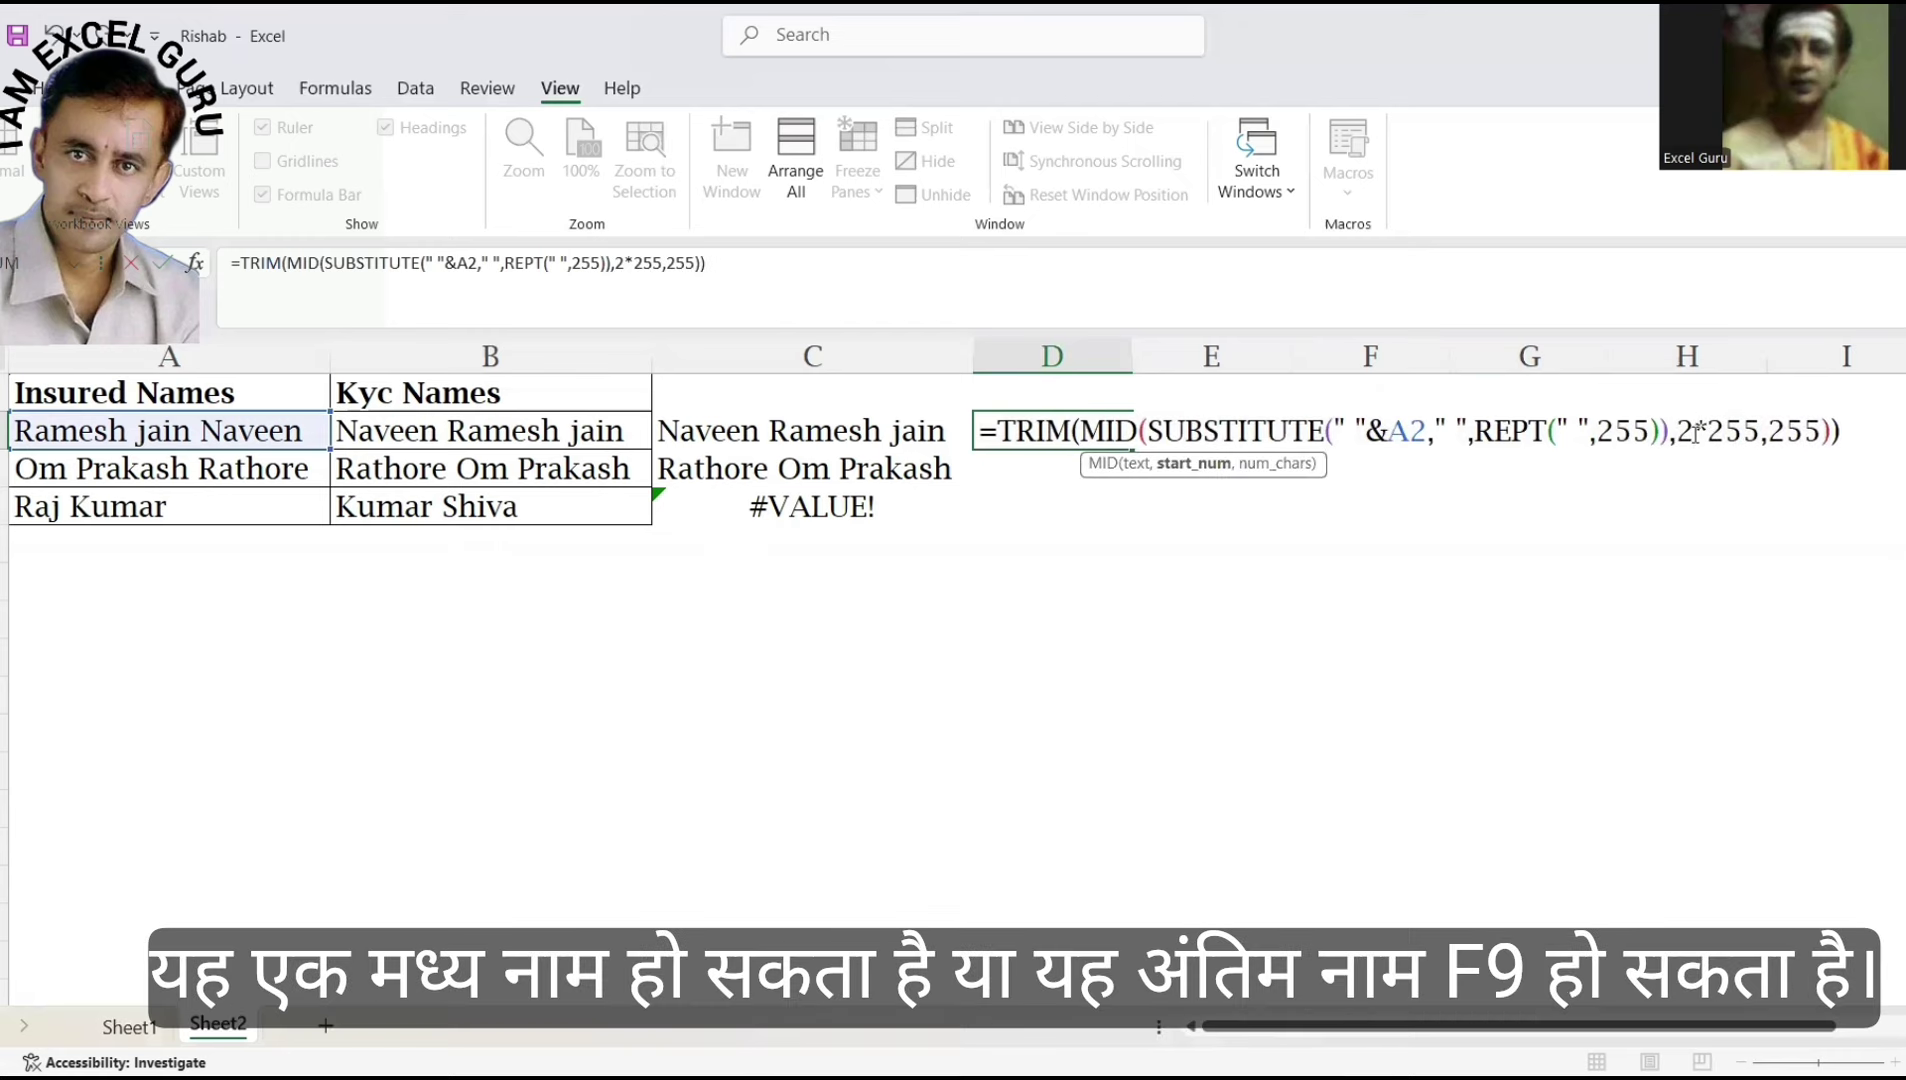
pyautogui.press('F9')
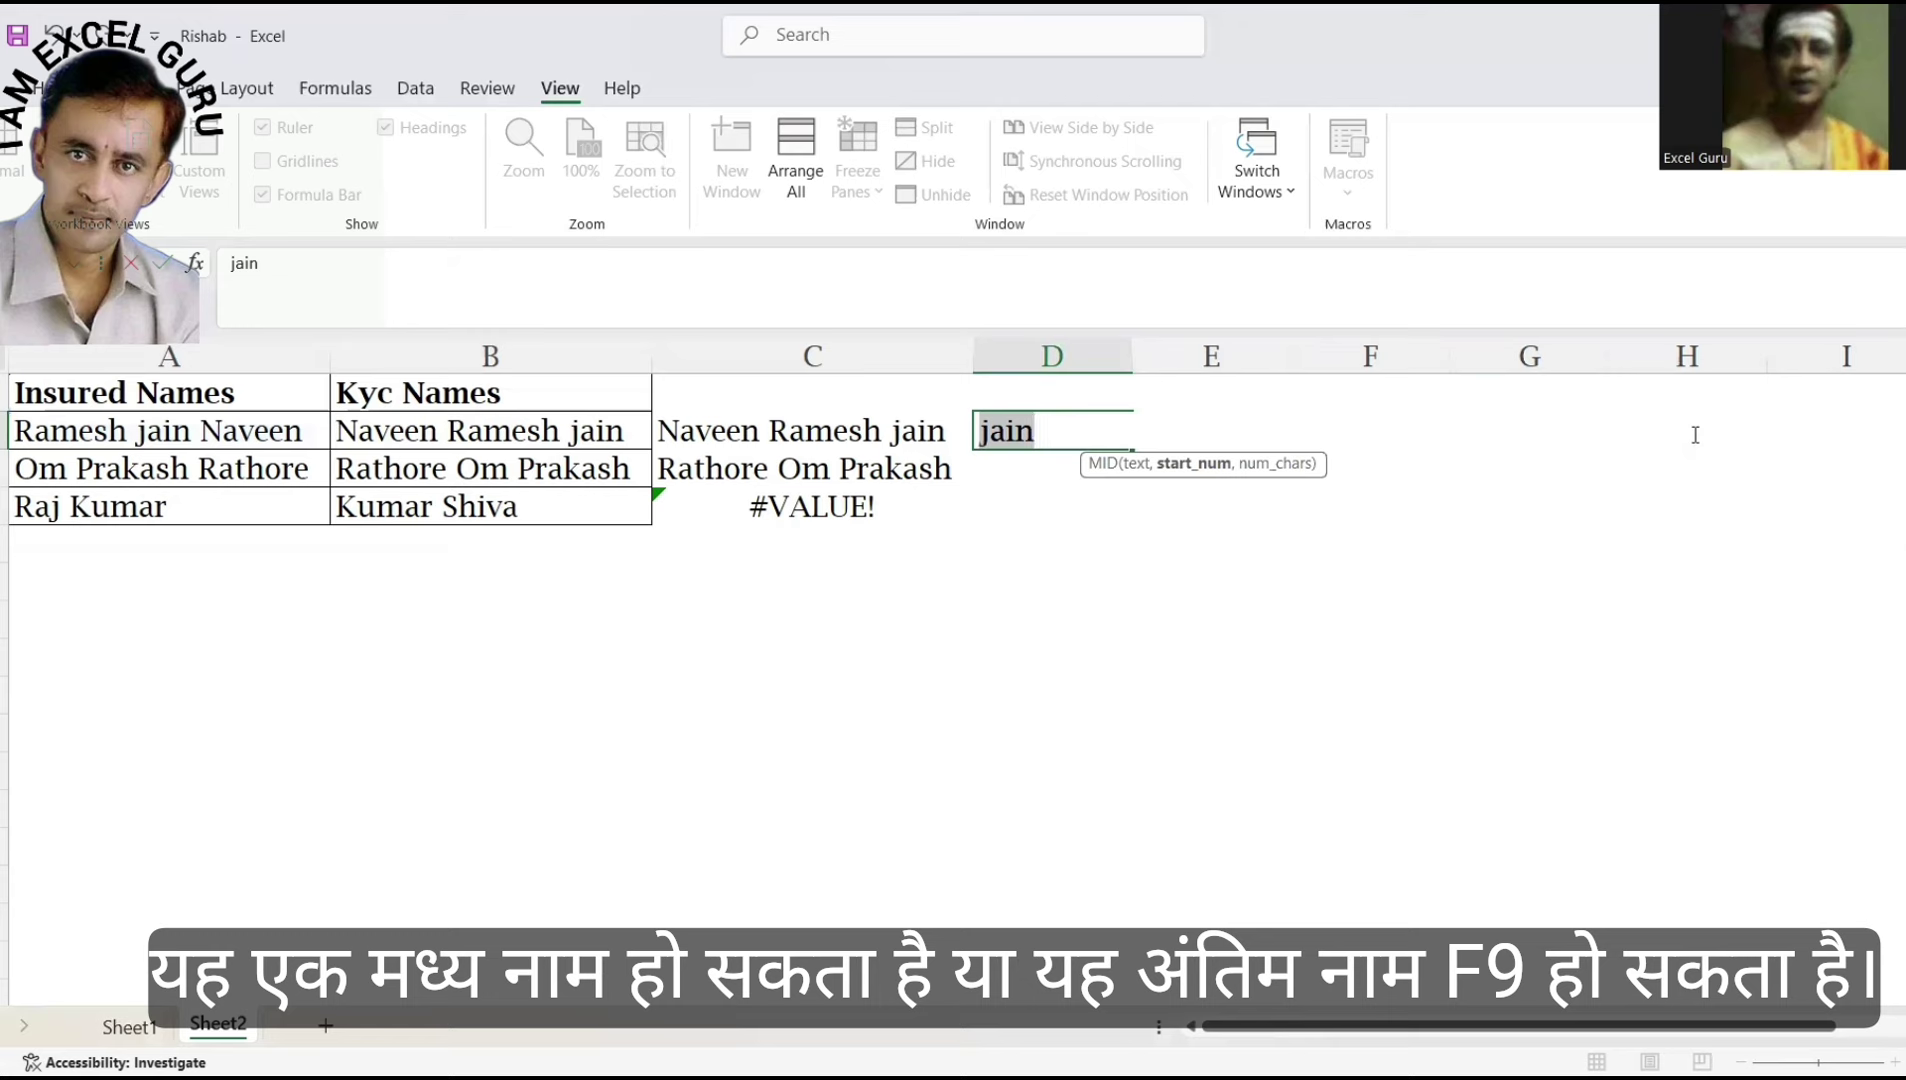
pyautogui.hotkey('ctrl', 'z')
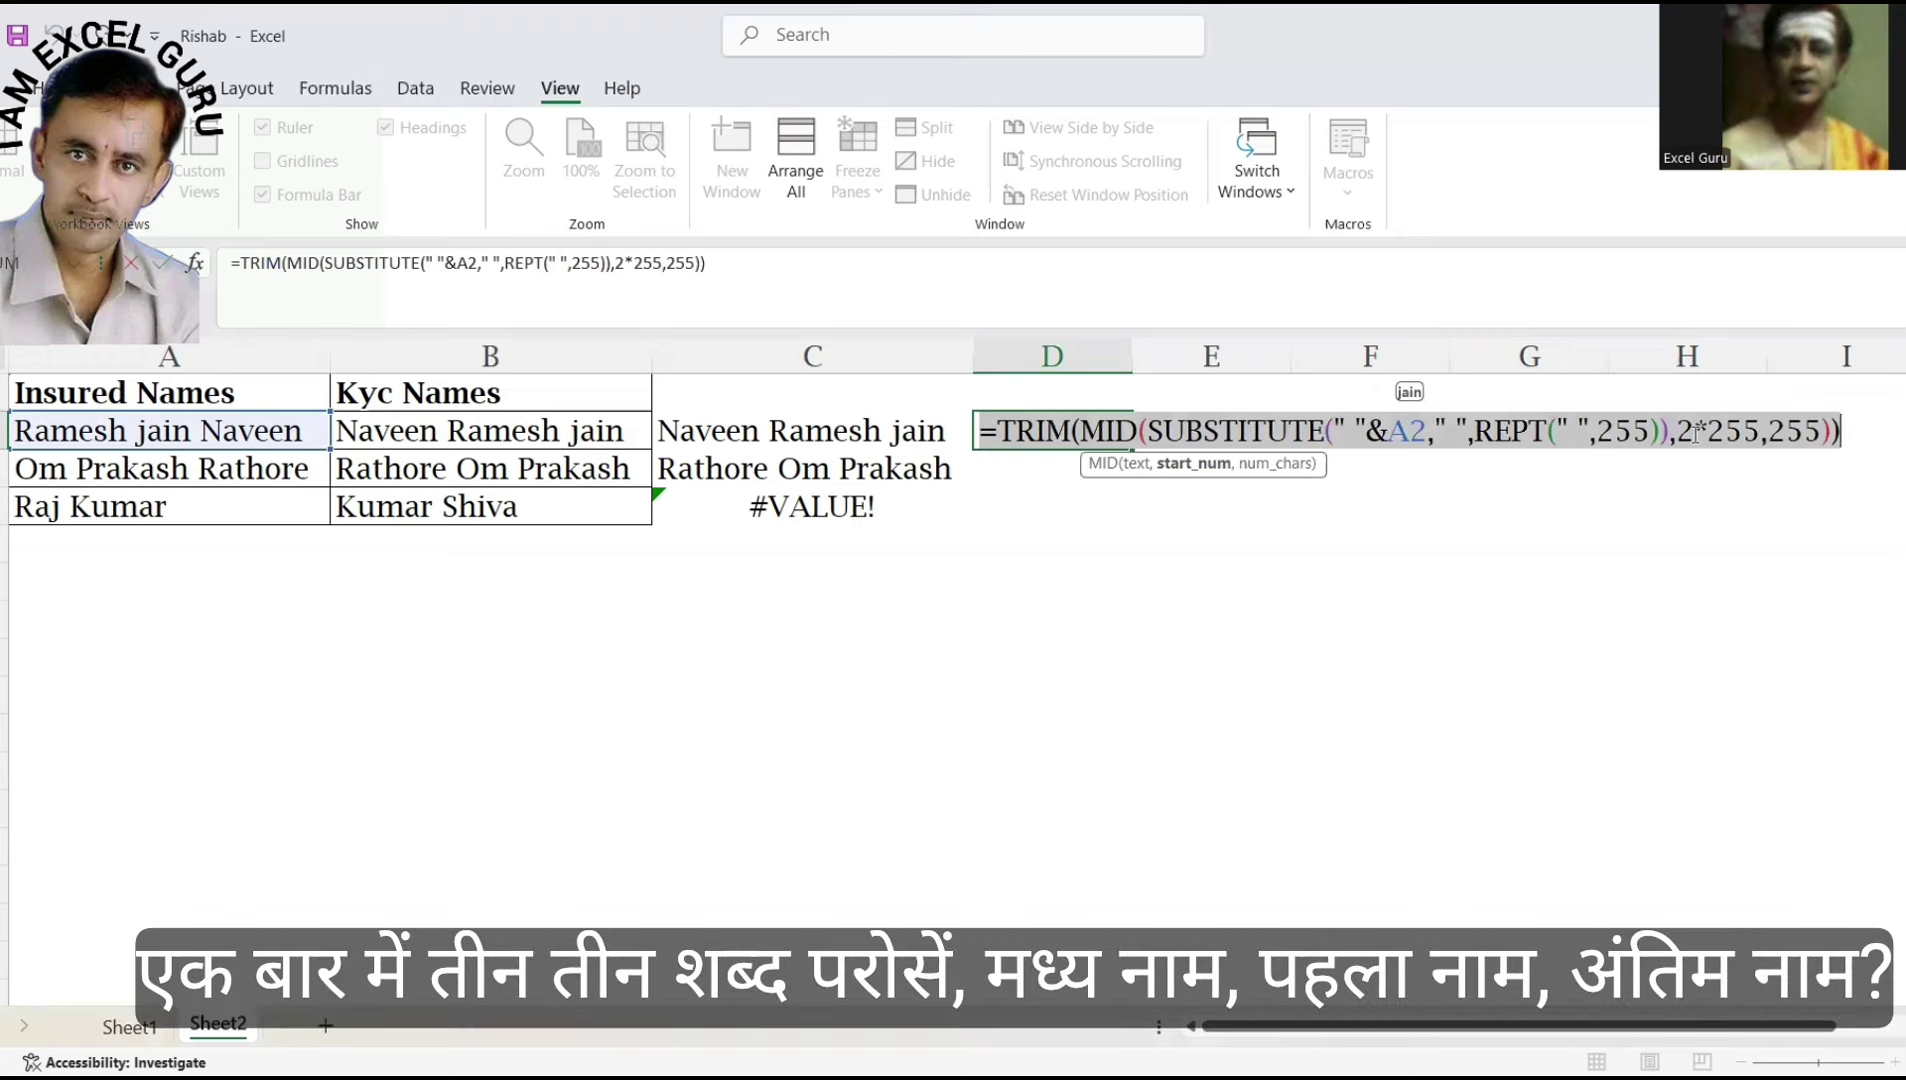
# Replace the 2 with ROW(INDIRECT("1:"&LEN(A2))) so D2 previews every word of A2 as an array.
pyautogui.click(1696, 431)
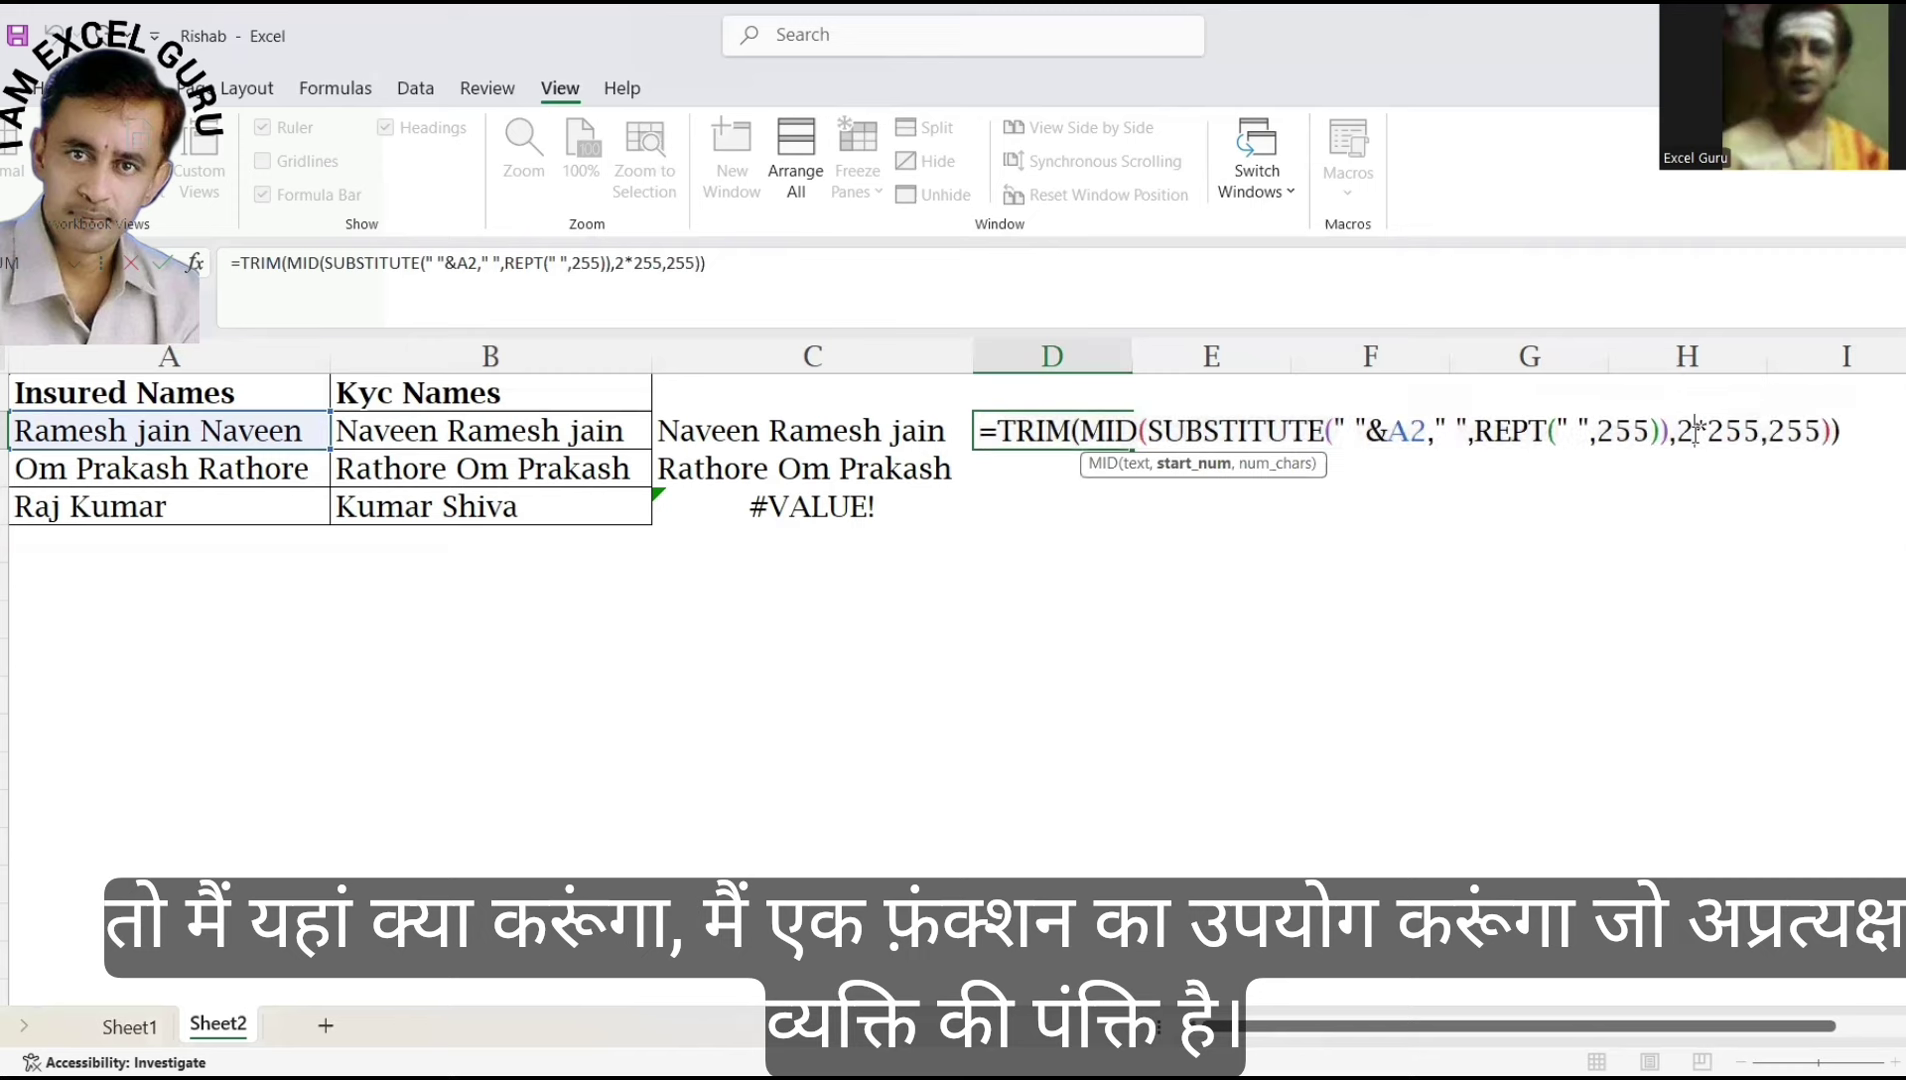
pyautogui.press('BackSpace')
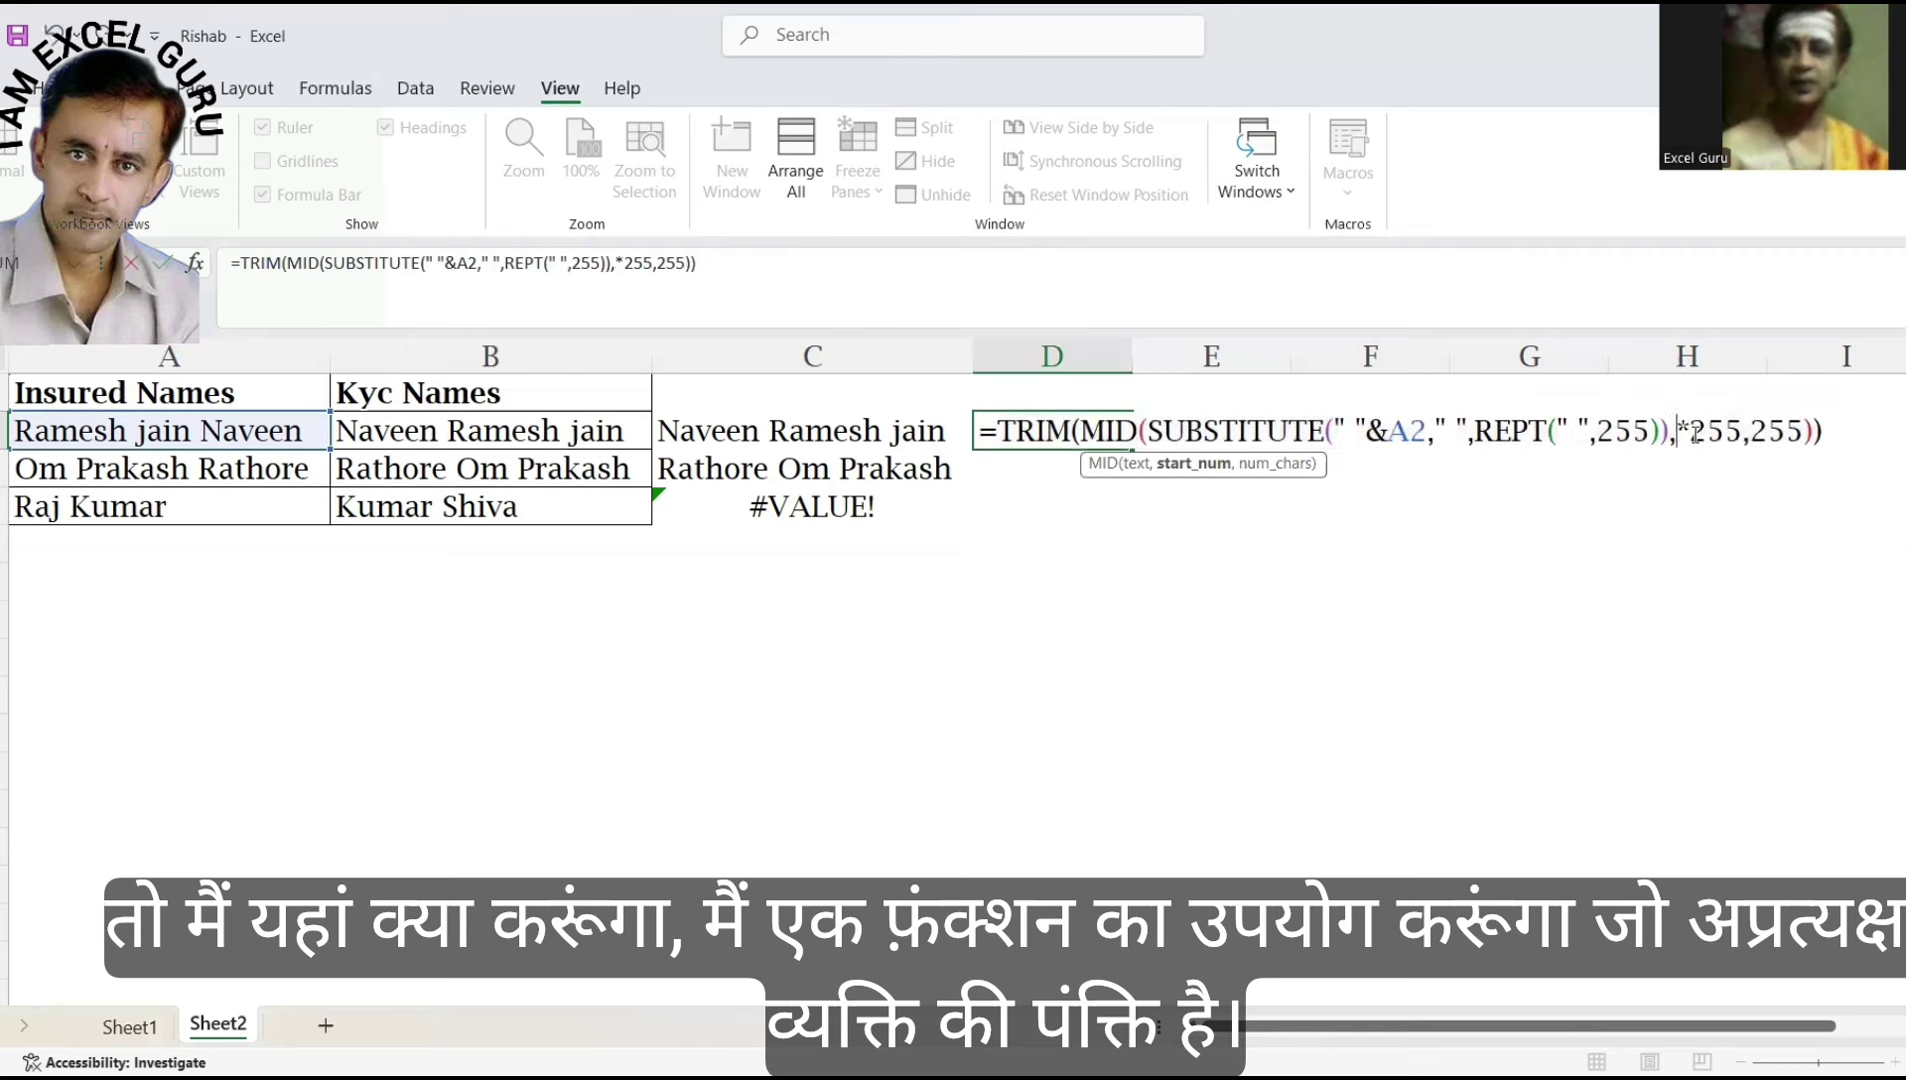
pyautogui.write('ROW(in')
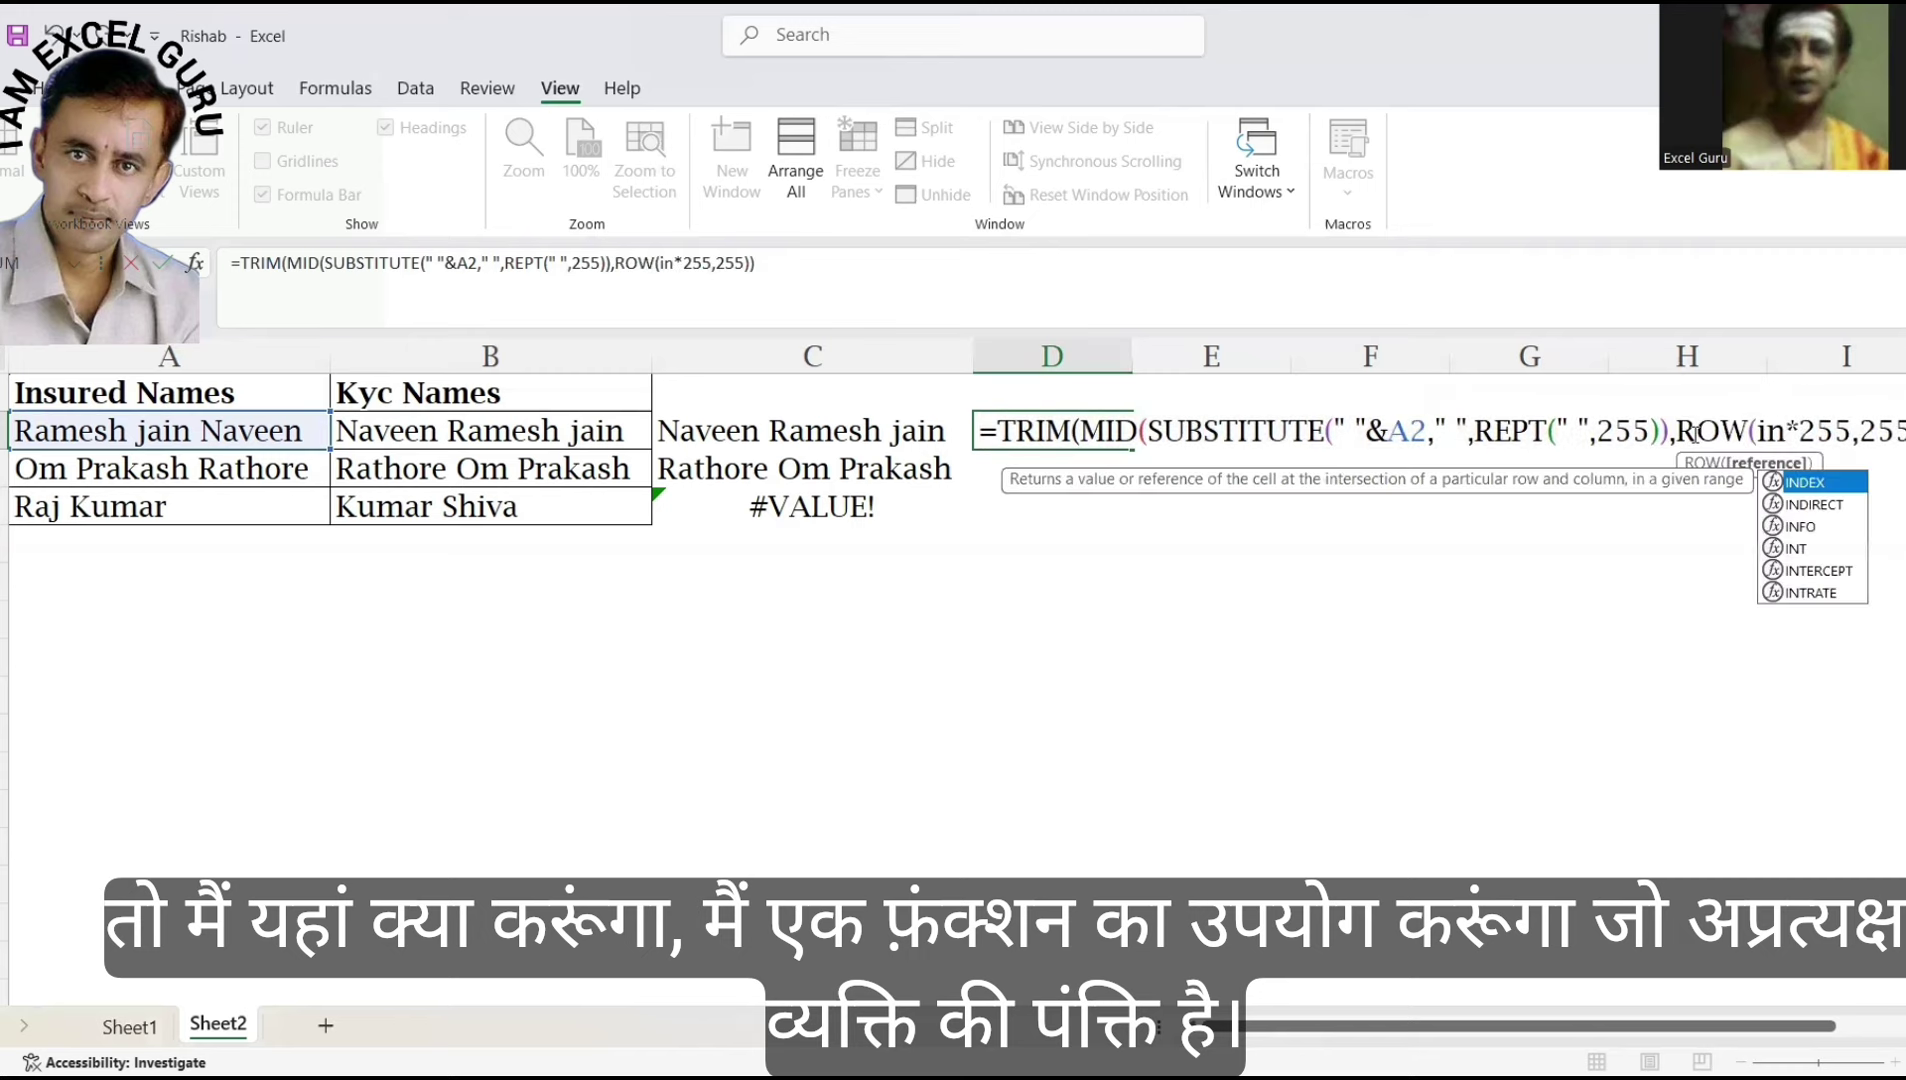
pyautogui.press('Down')
pyautogui.press('Tab')
pyautogui.write('"')
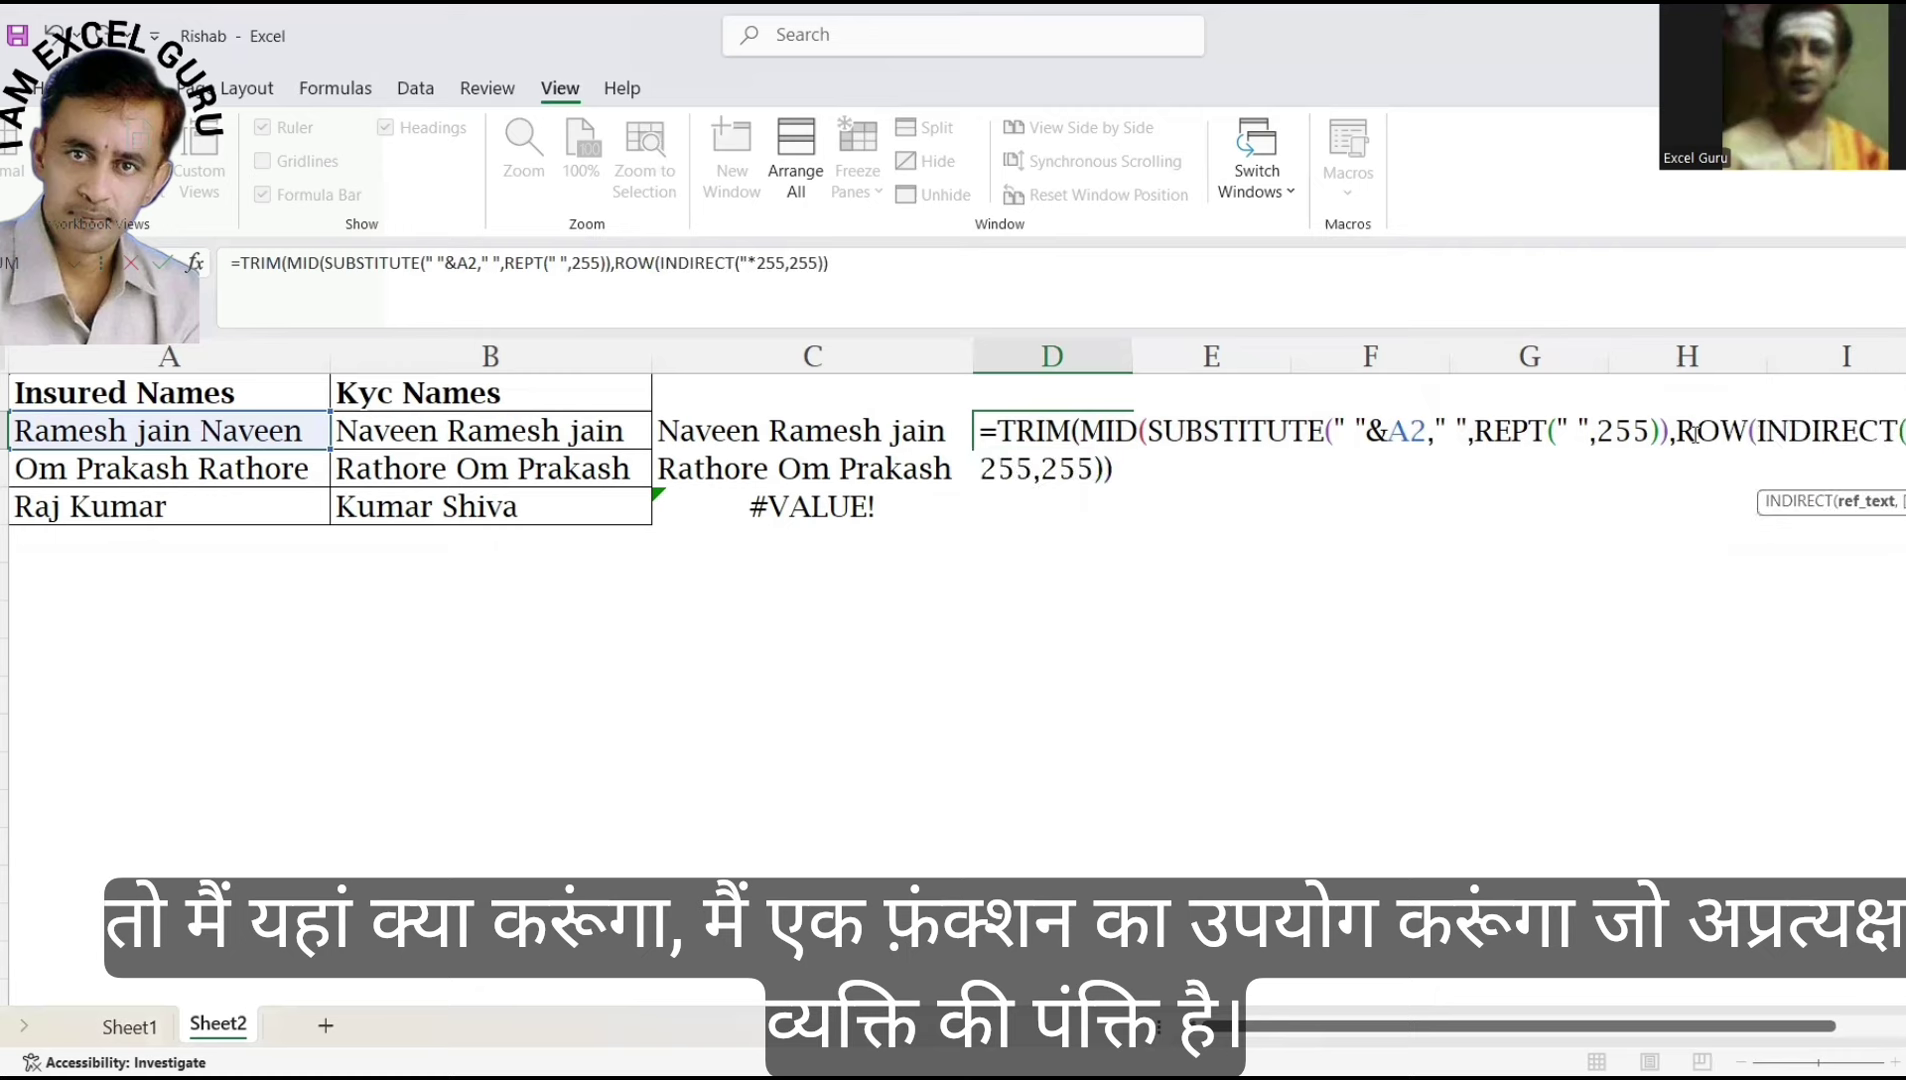
pyautogui.write('1:"&')
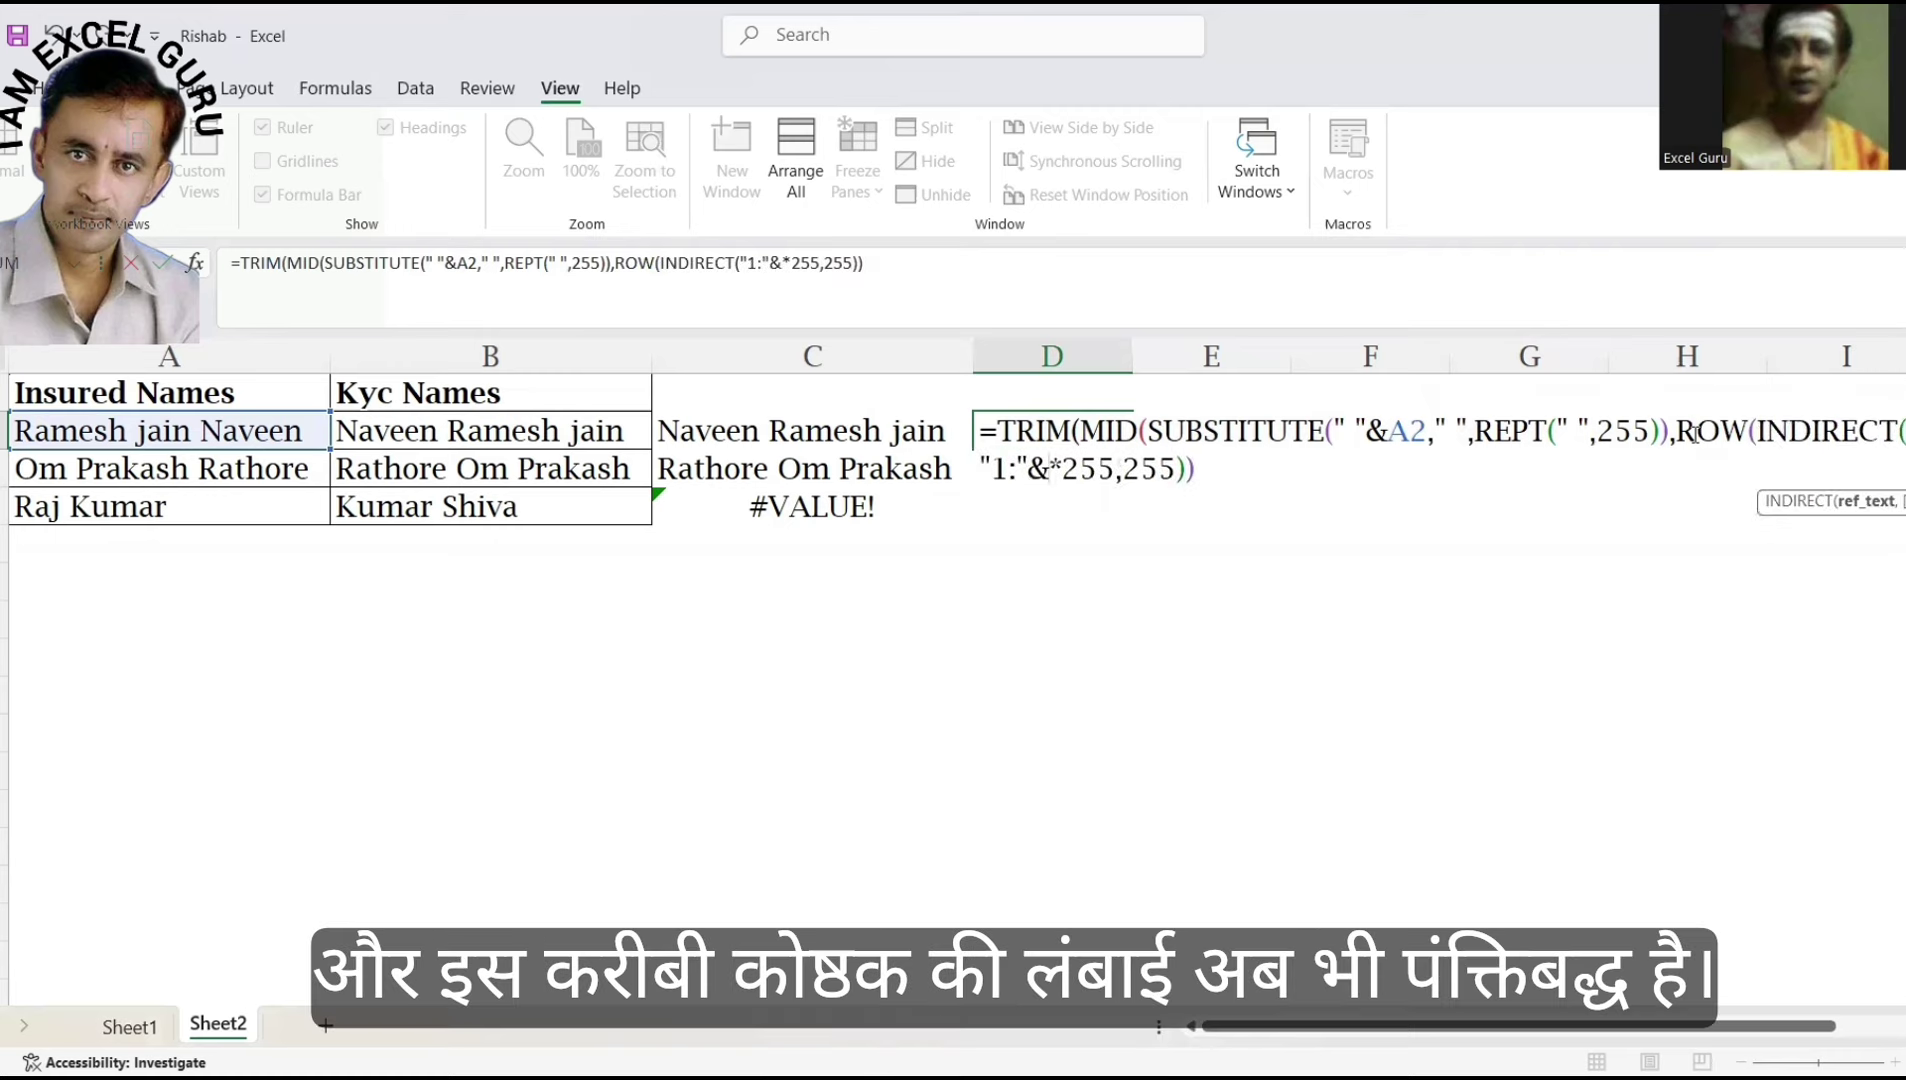
pyautogui.write('LEN(')
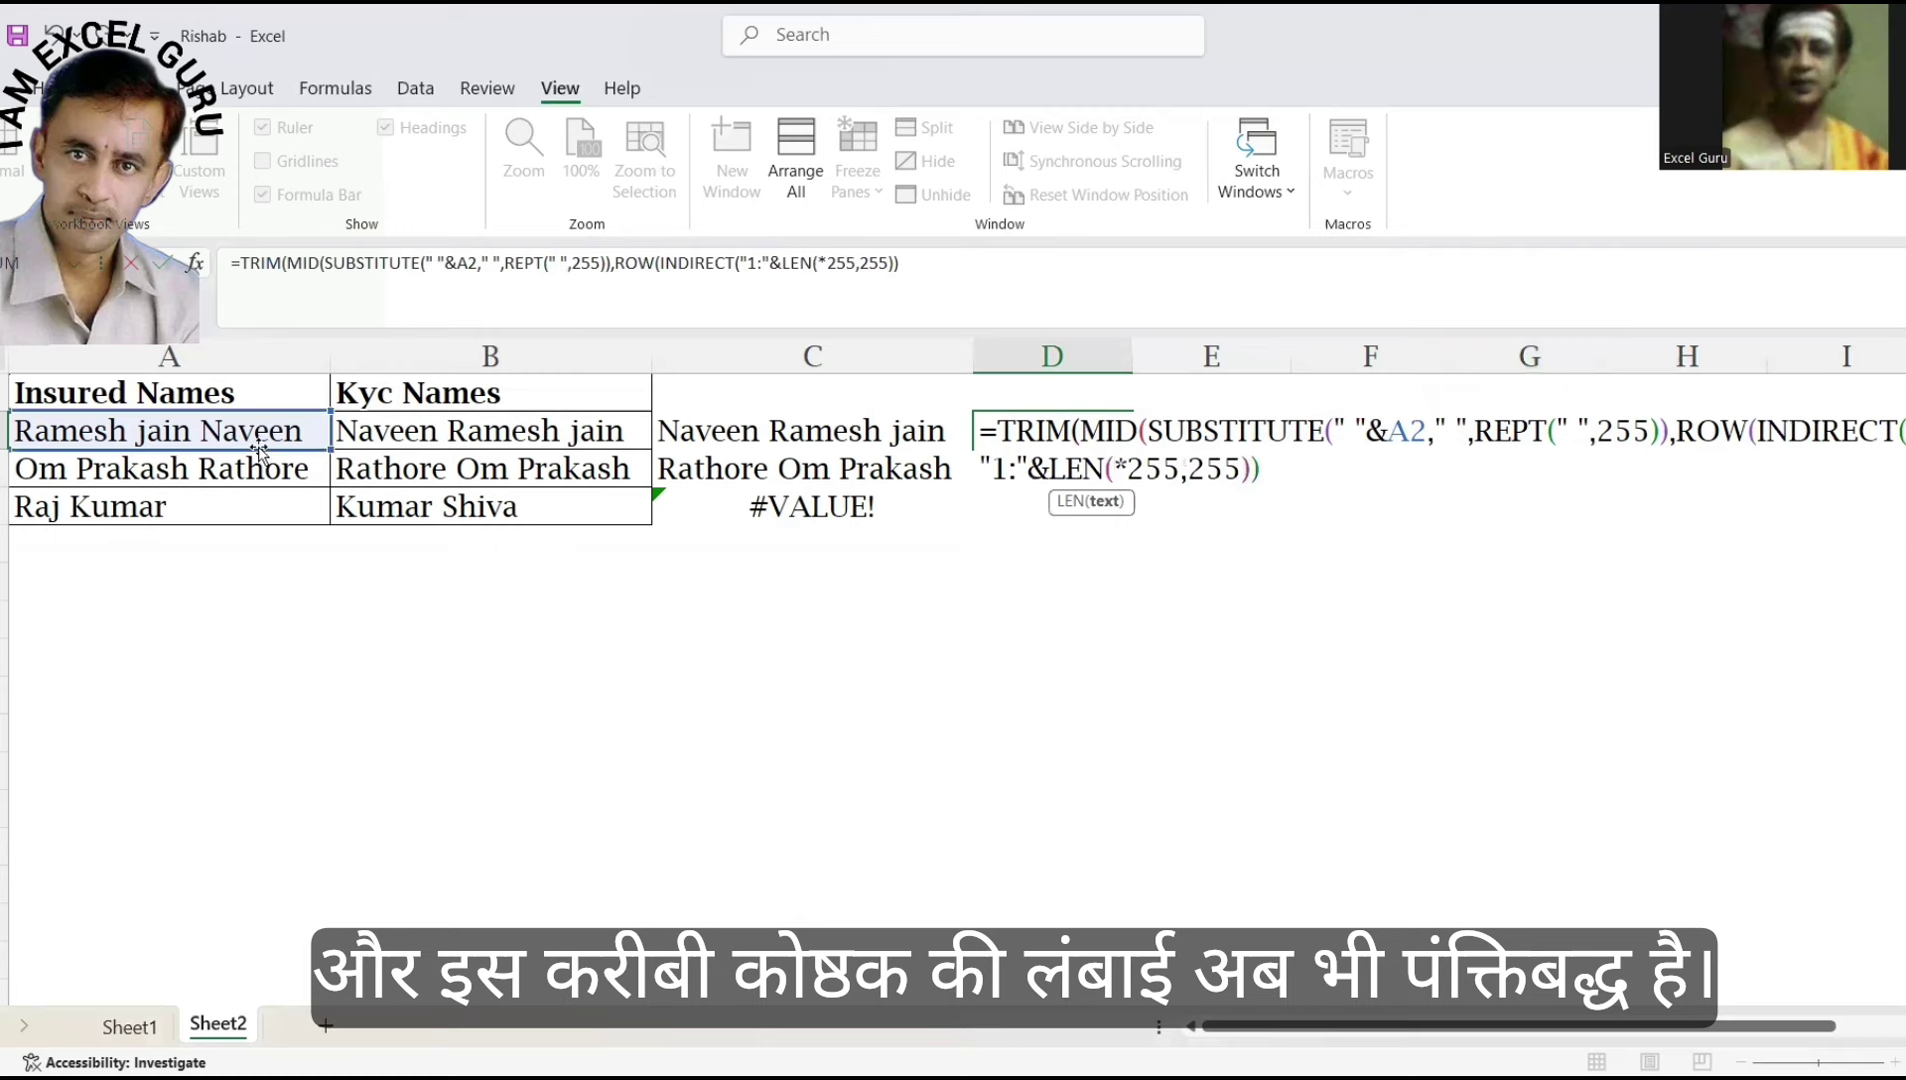
pyautogui.click(256, 432)
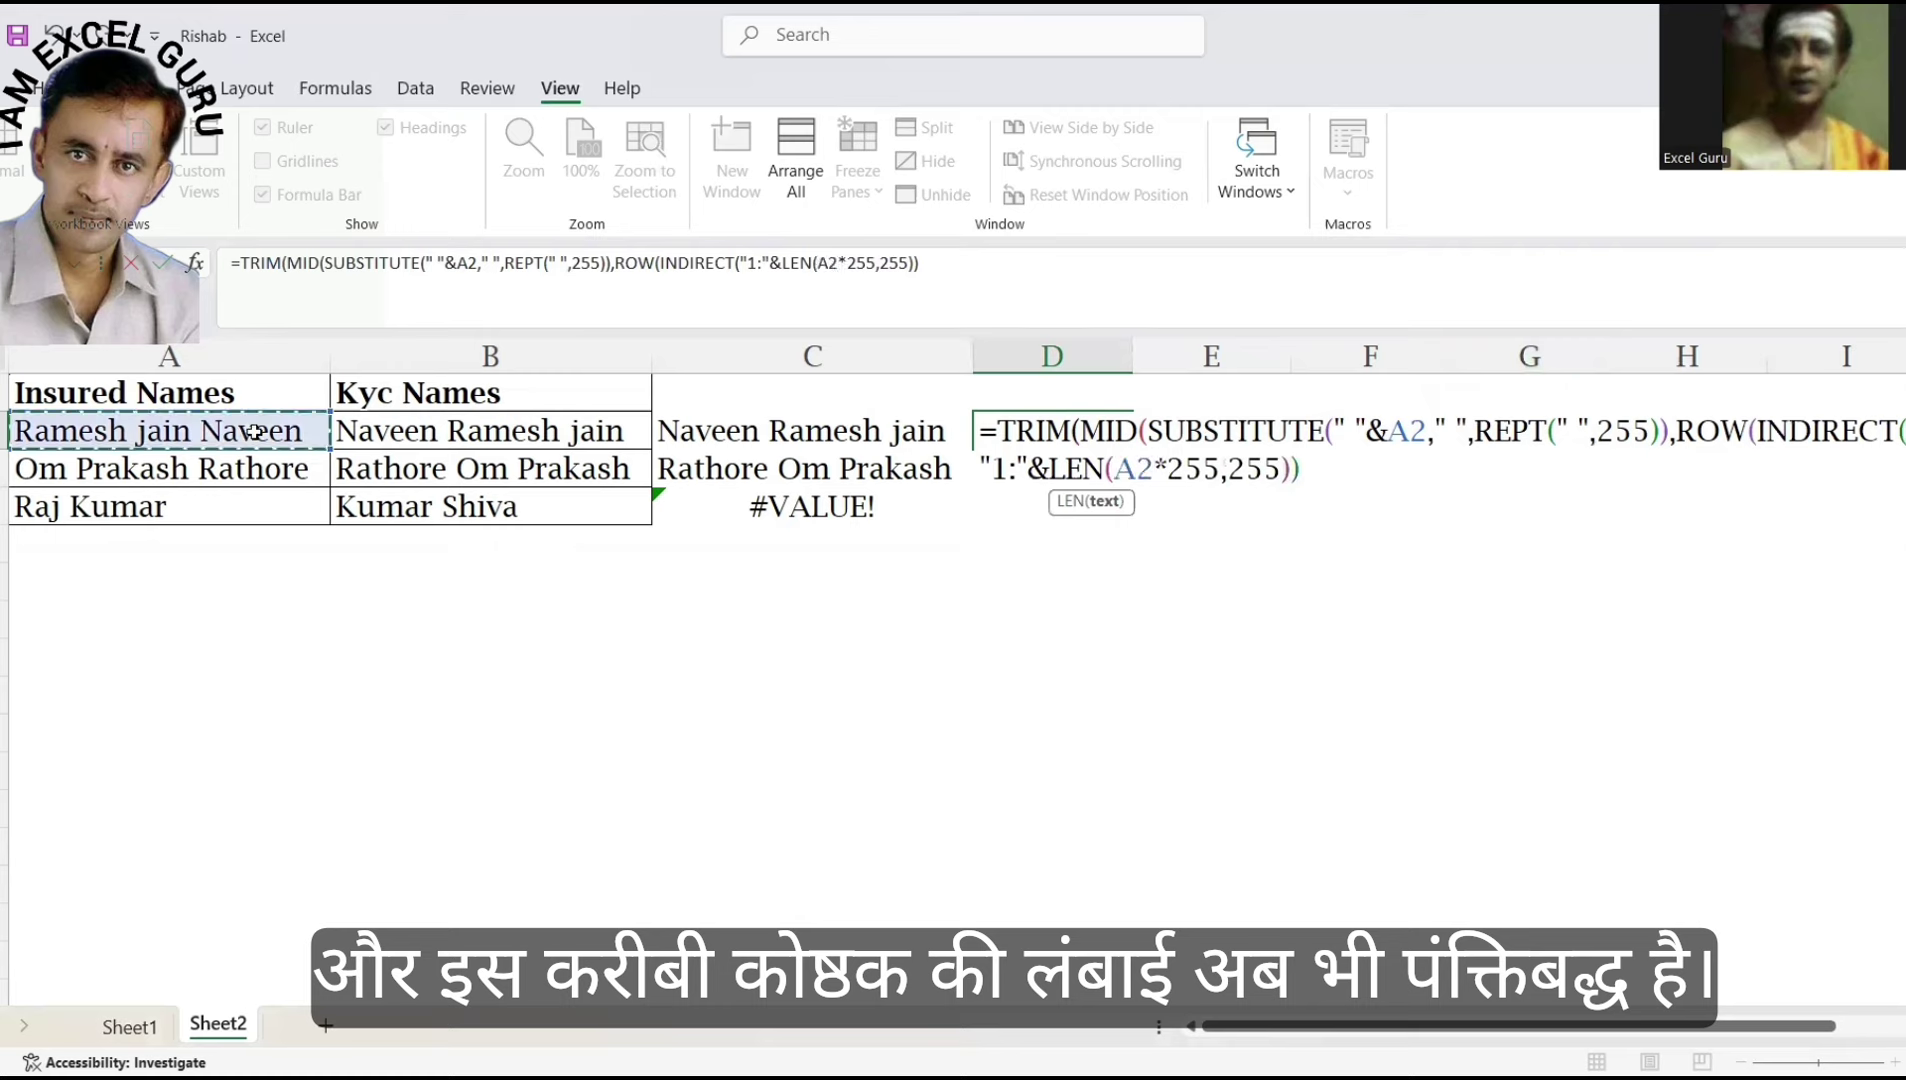
pyautogui.write('))')
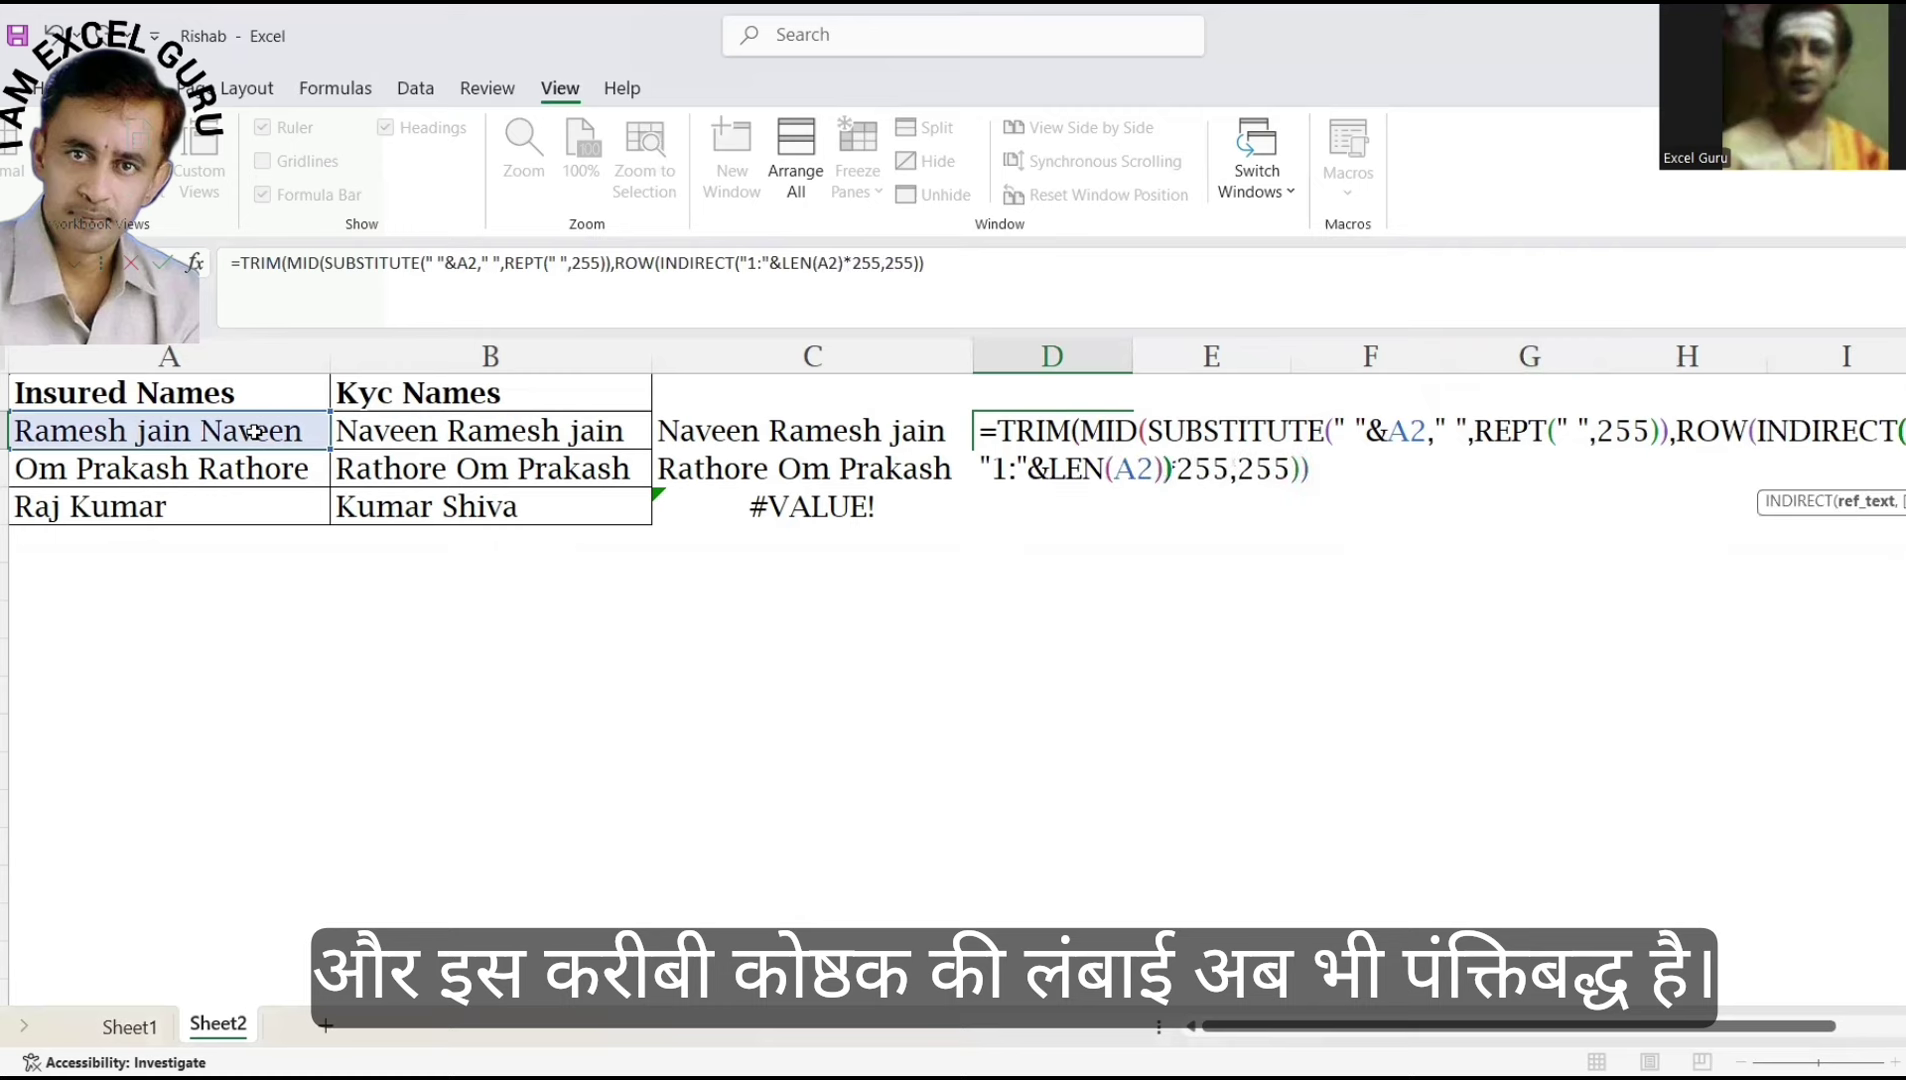
pyautogui.write('))')
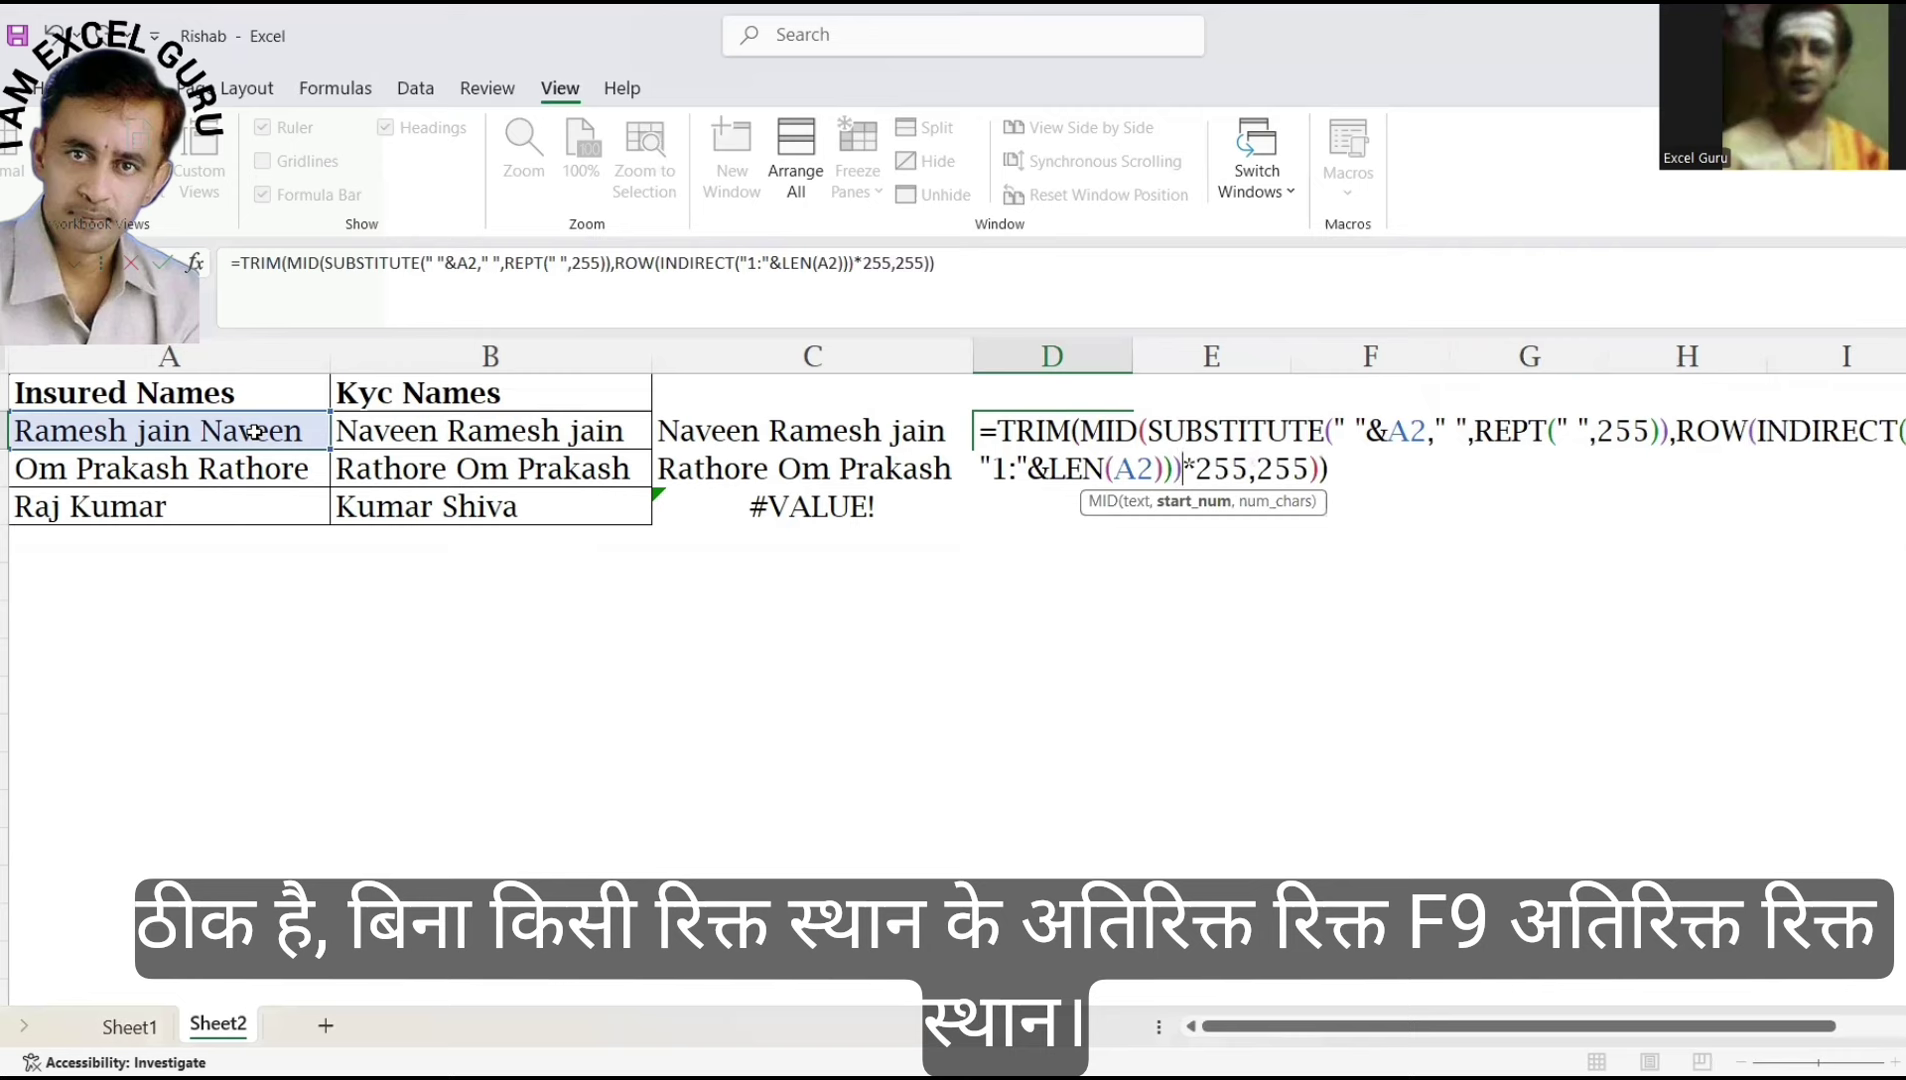
pyautogui.press('F9')
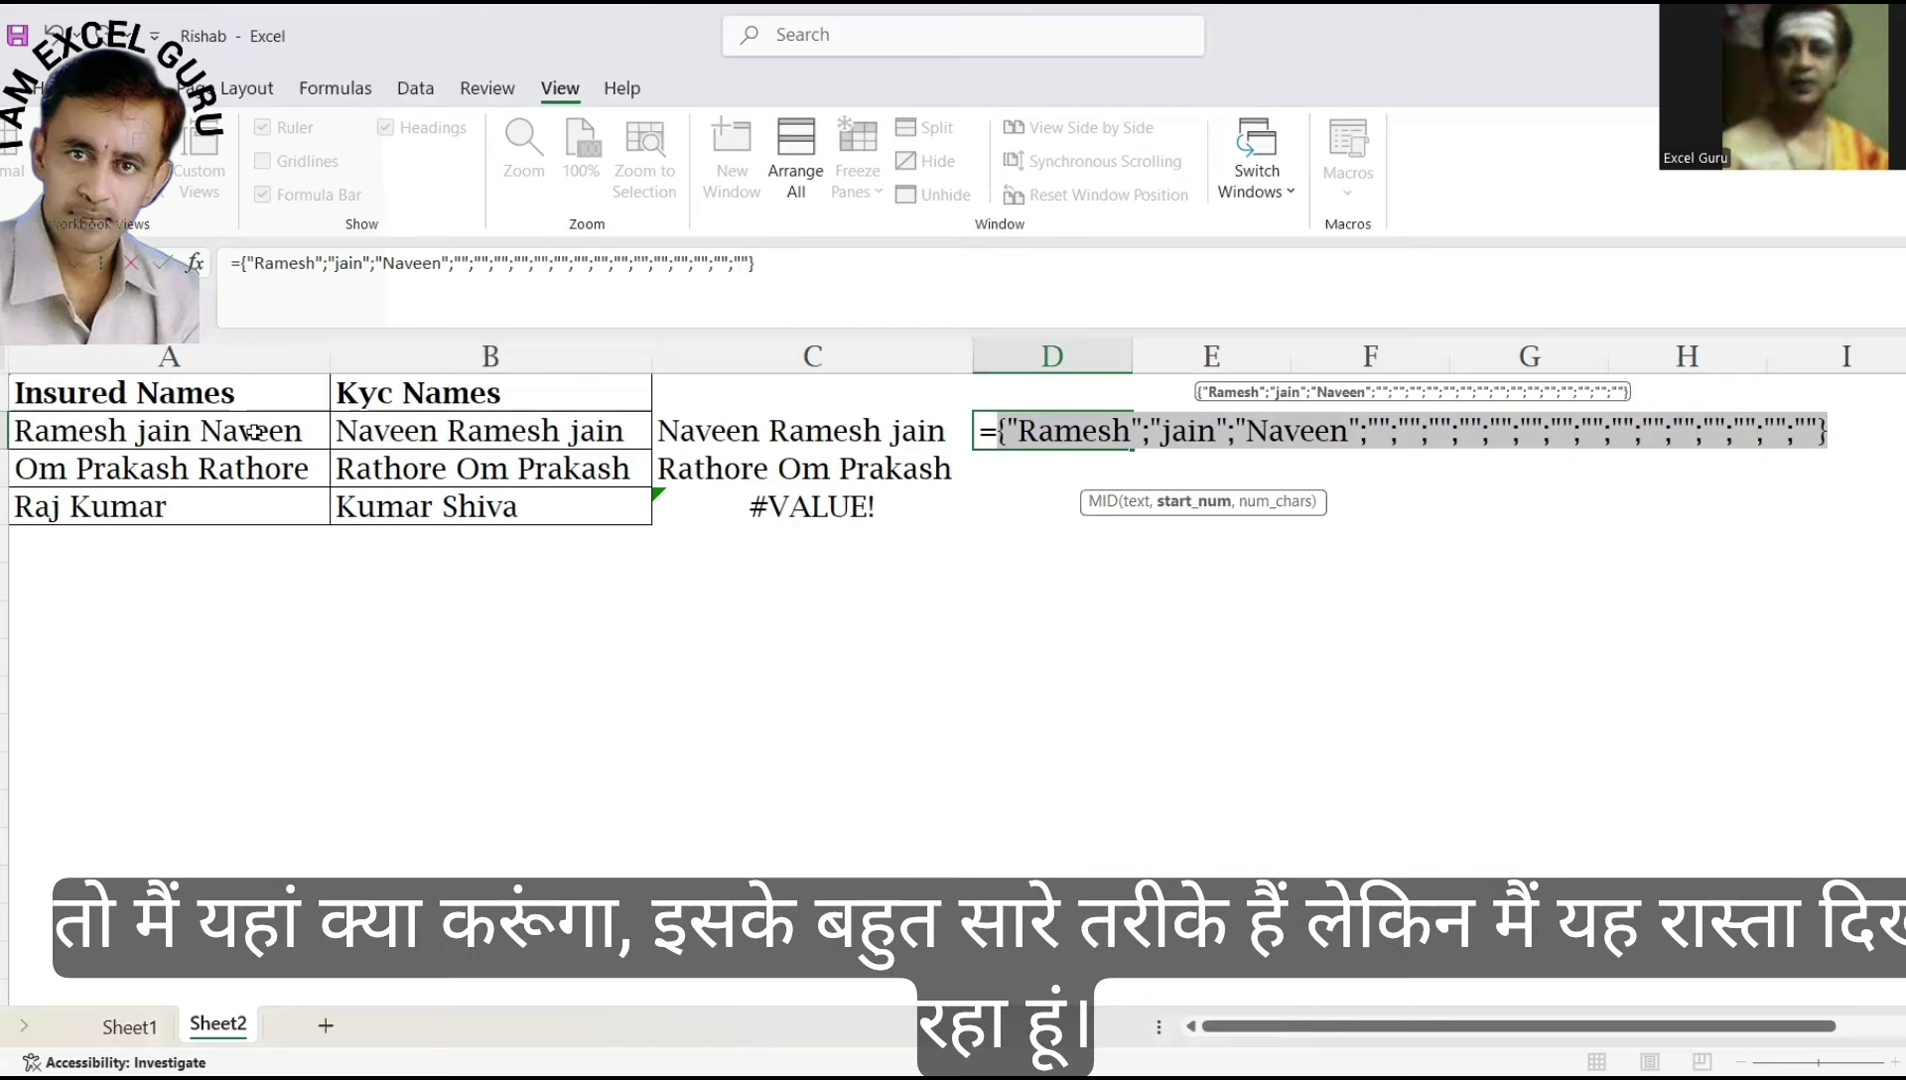
pyautogui.hotkey('ctrl', 'z')
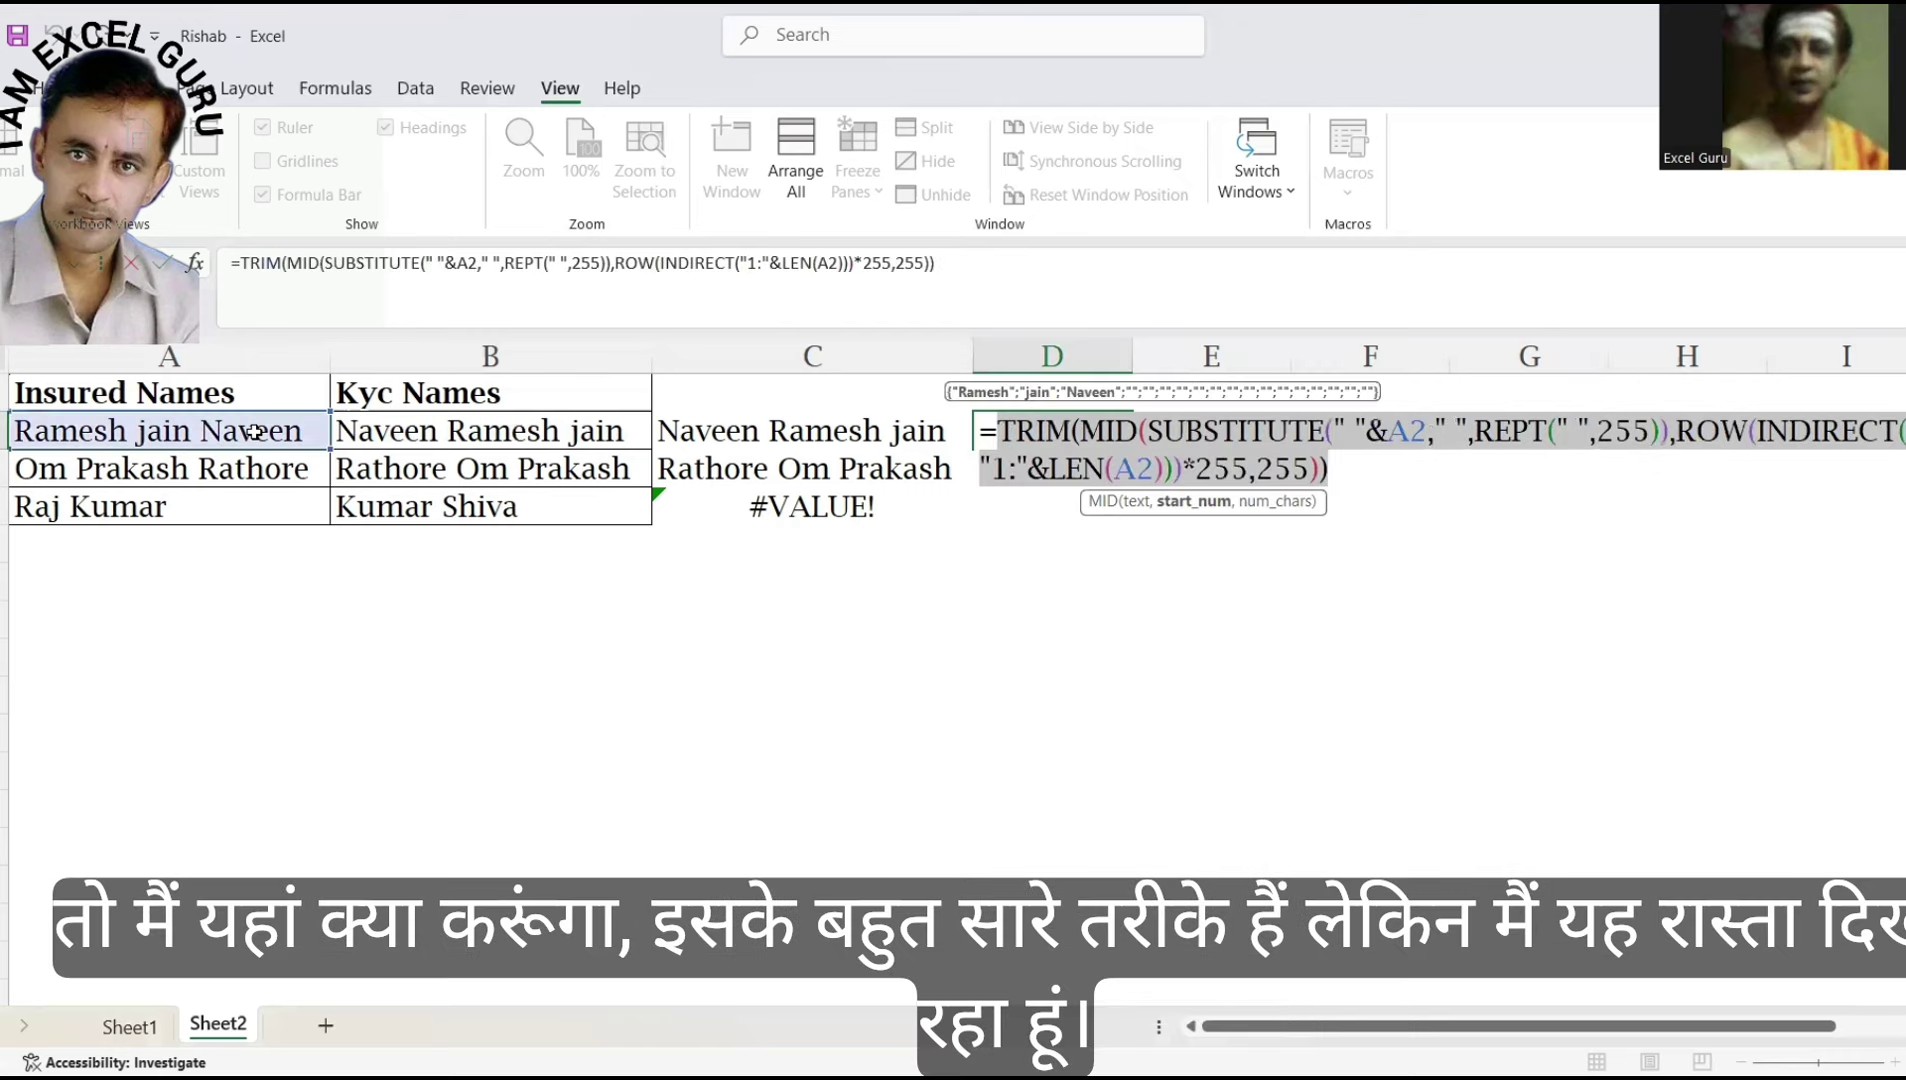
pyautogui.click(1000, 432)
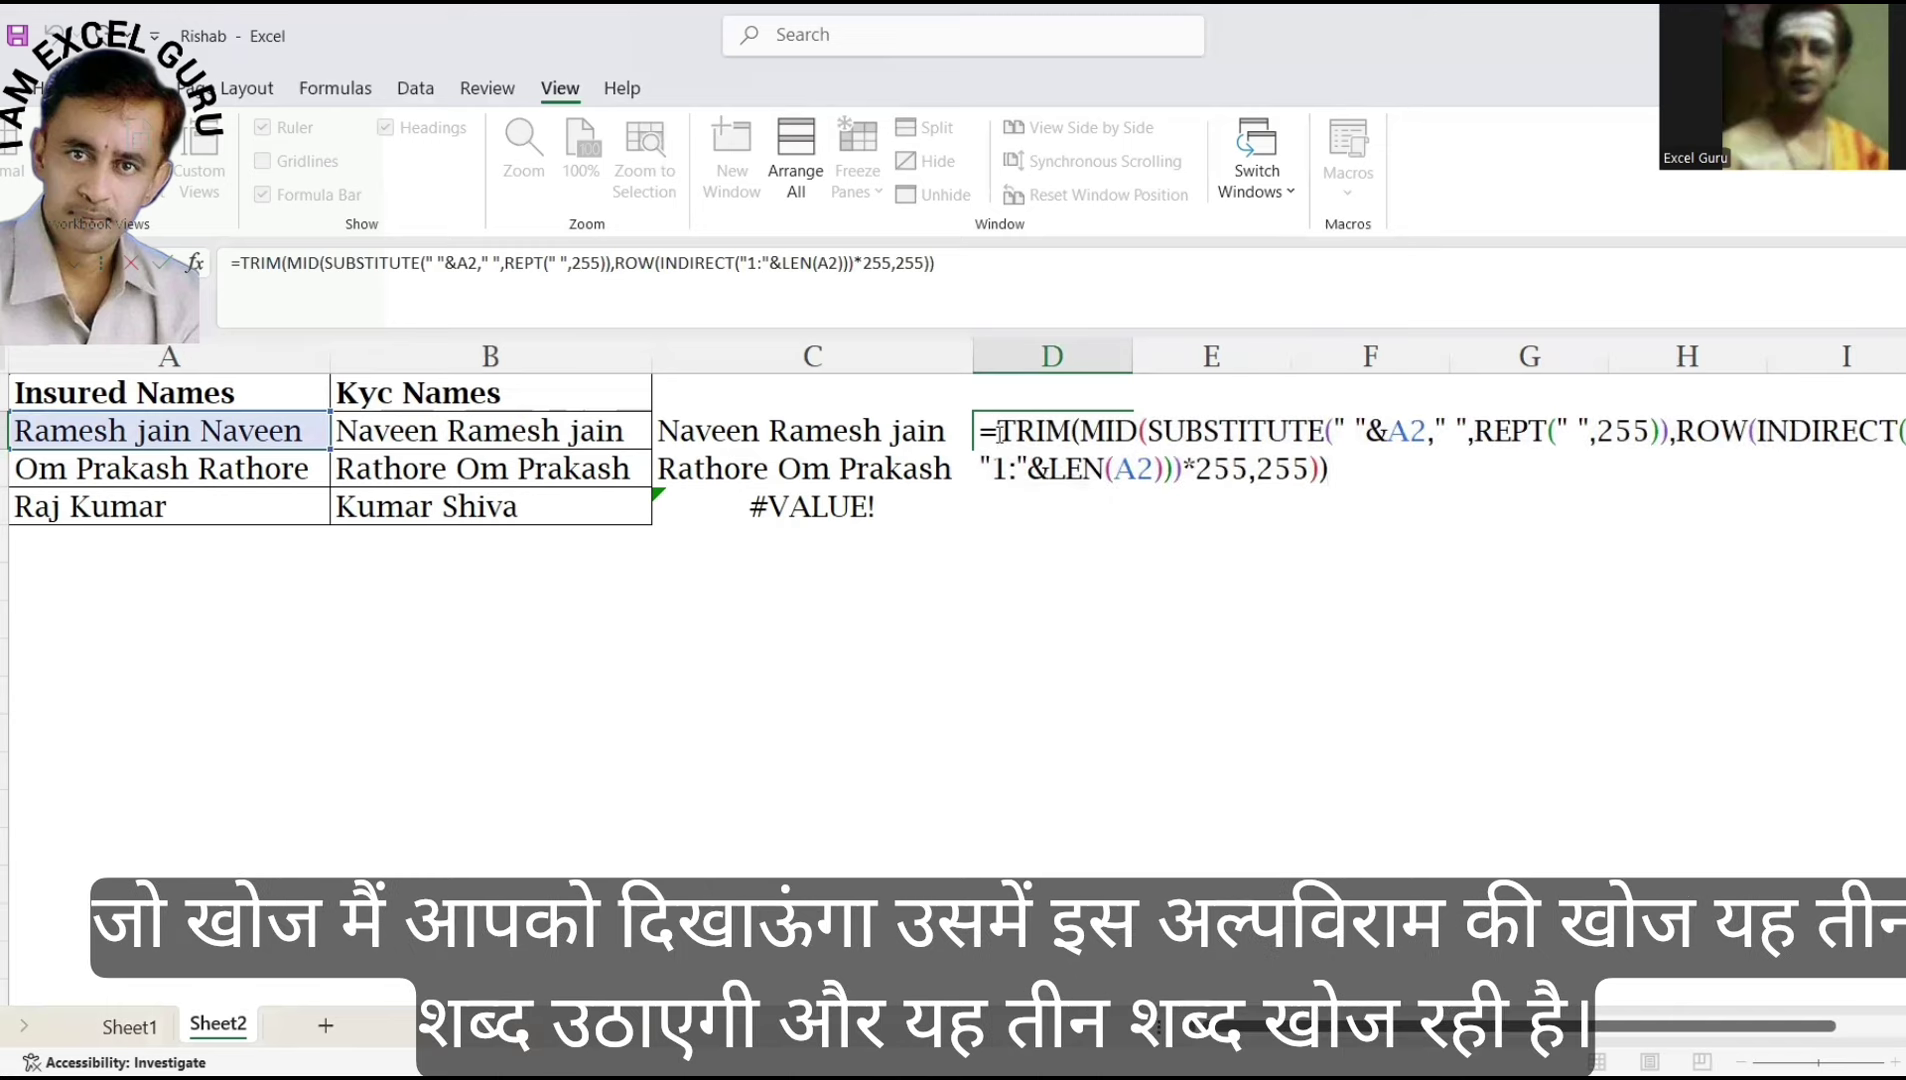
pyautogui.write('SEARCH(')
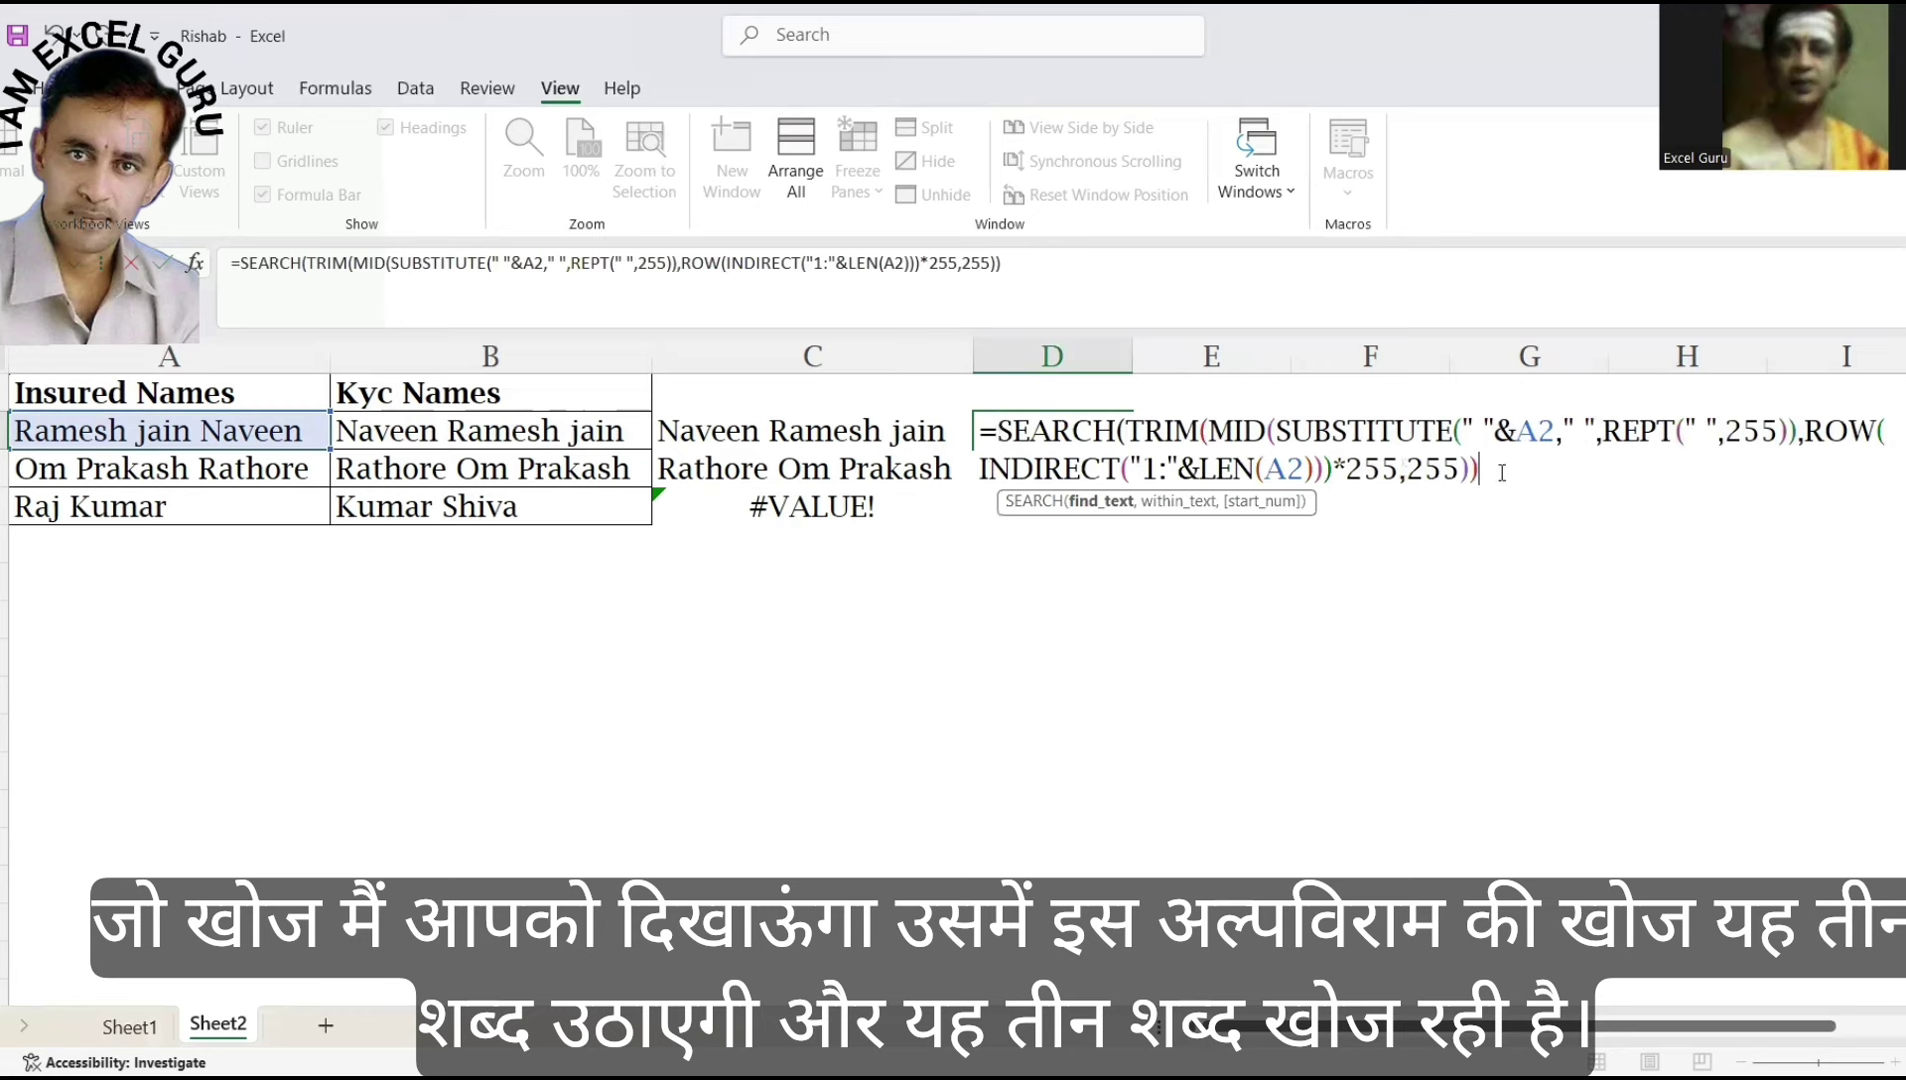
pyautogui.write(',')
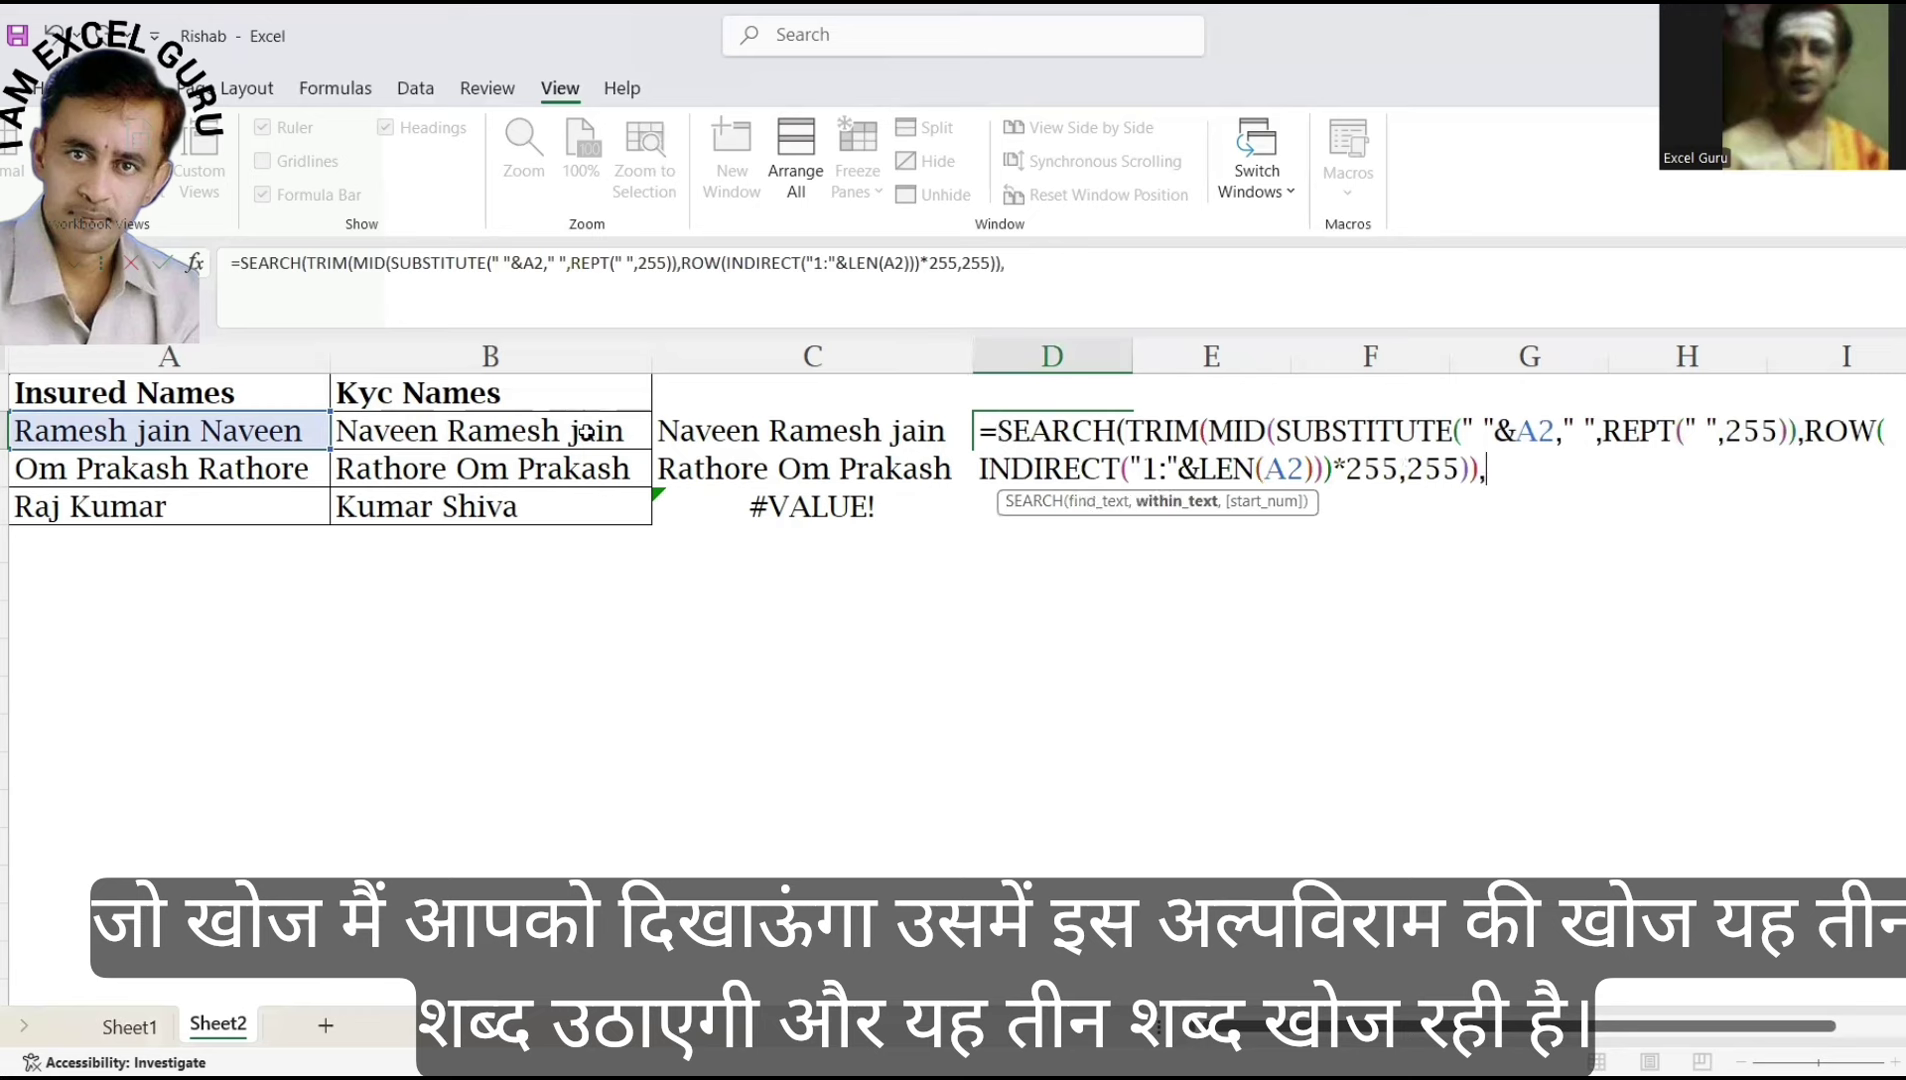
pyautogui.click(587, 433)
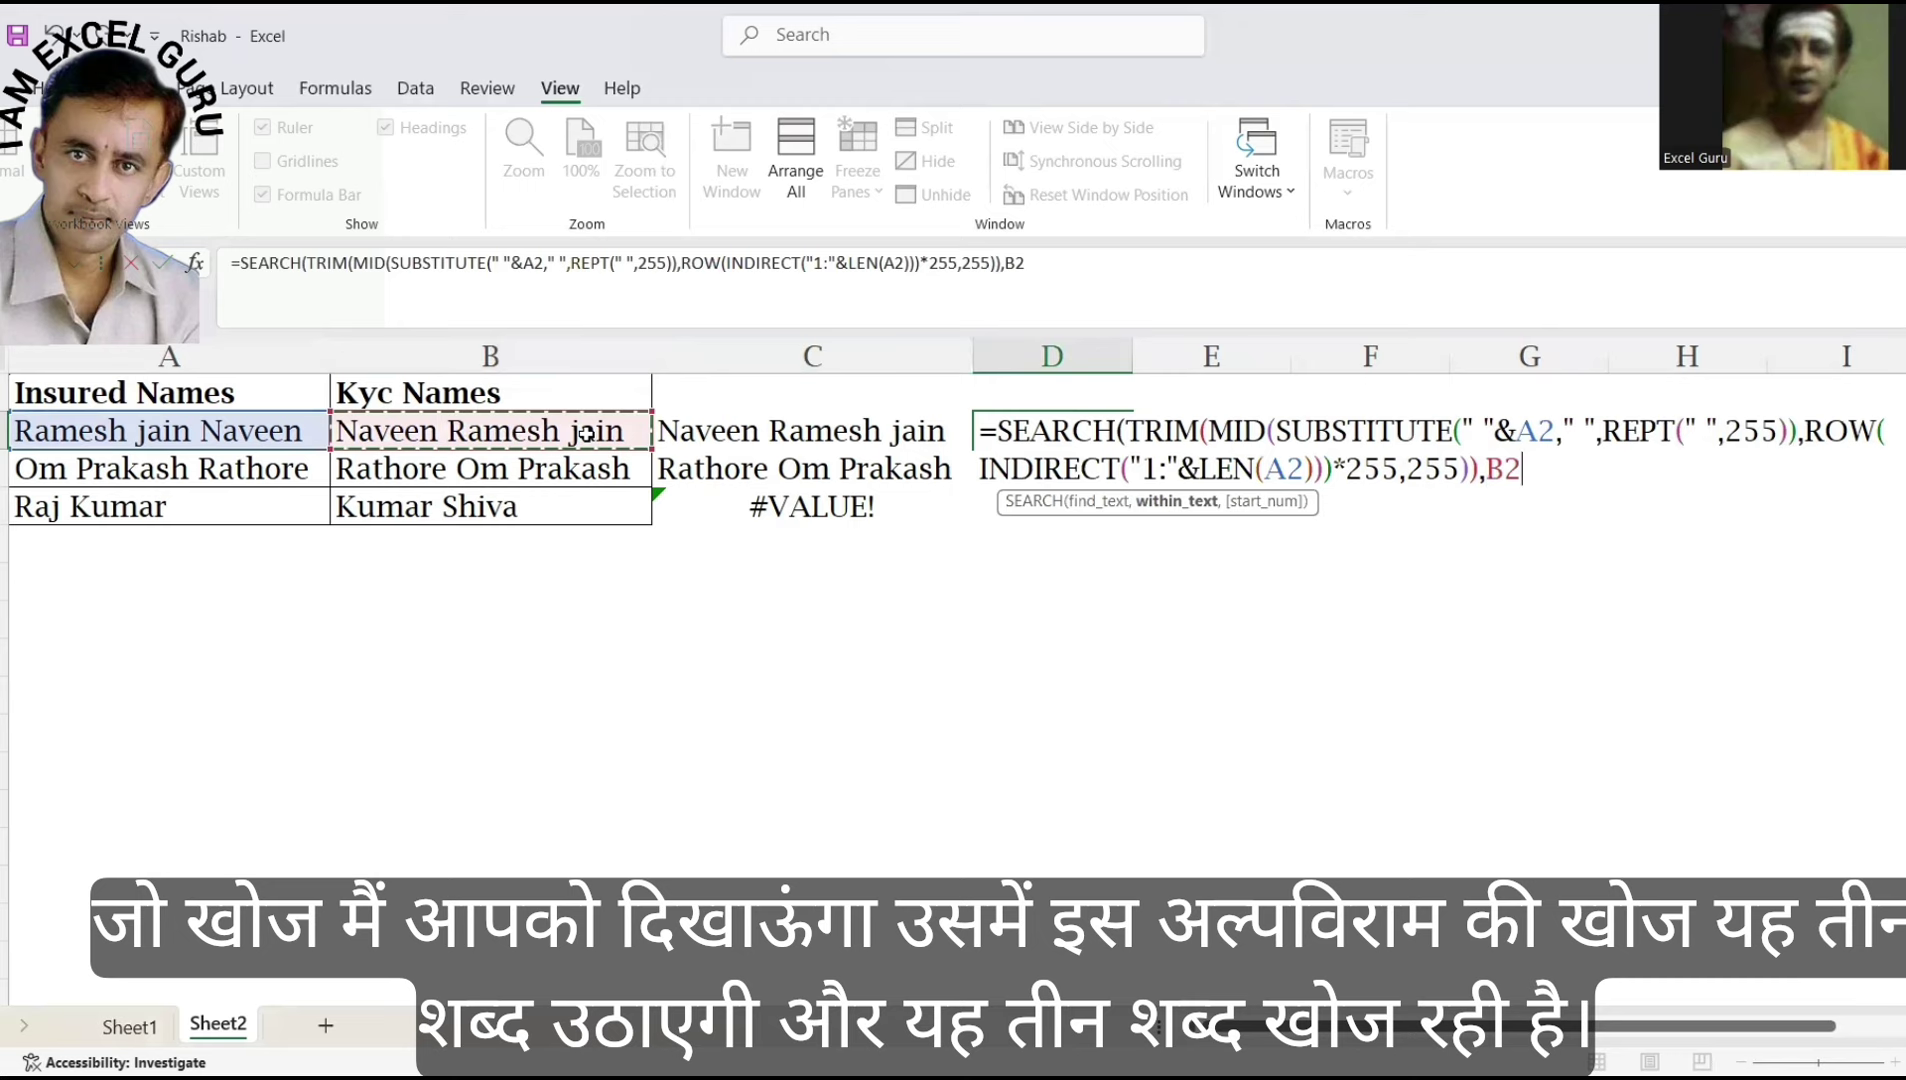
pyautogui.write(')')
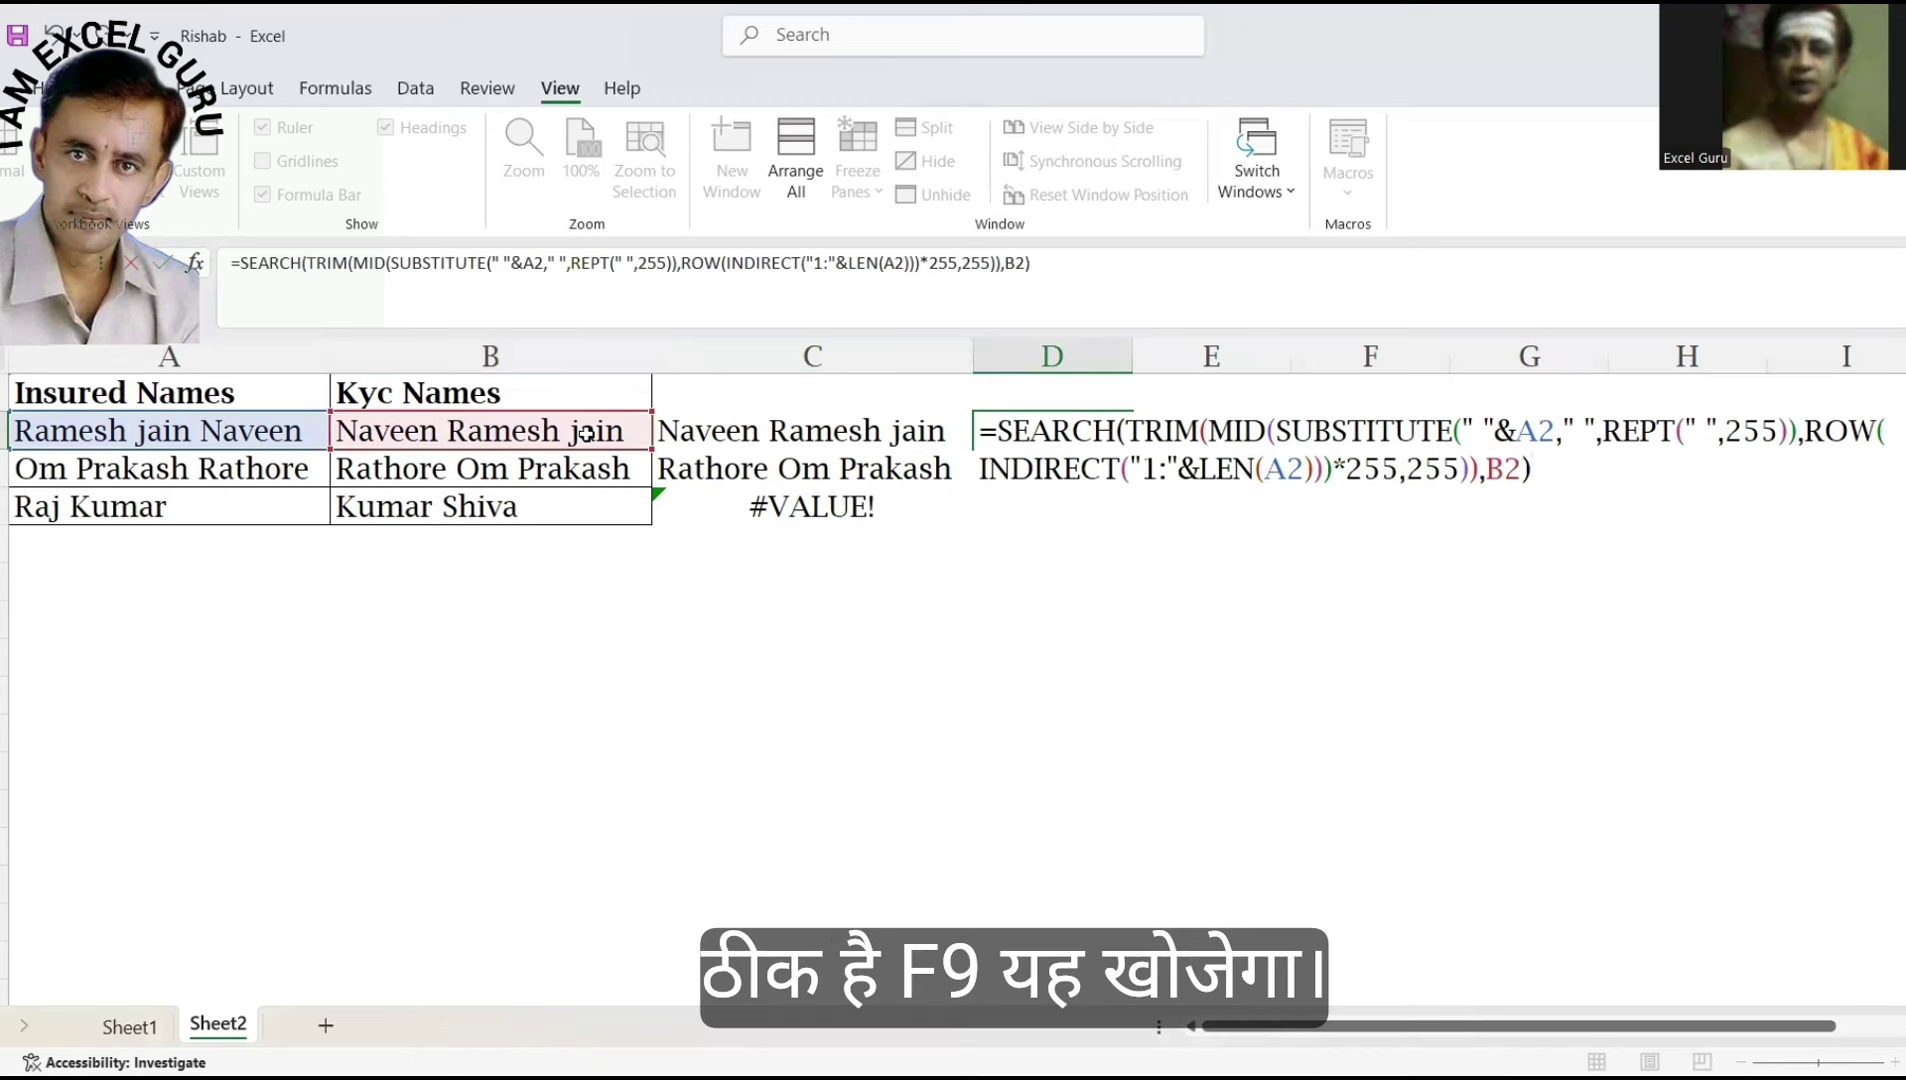
pyautogui.press('F9')
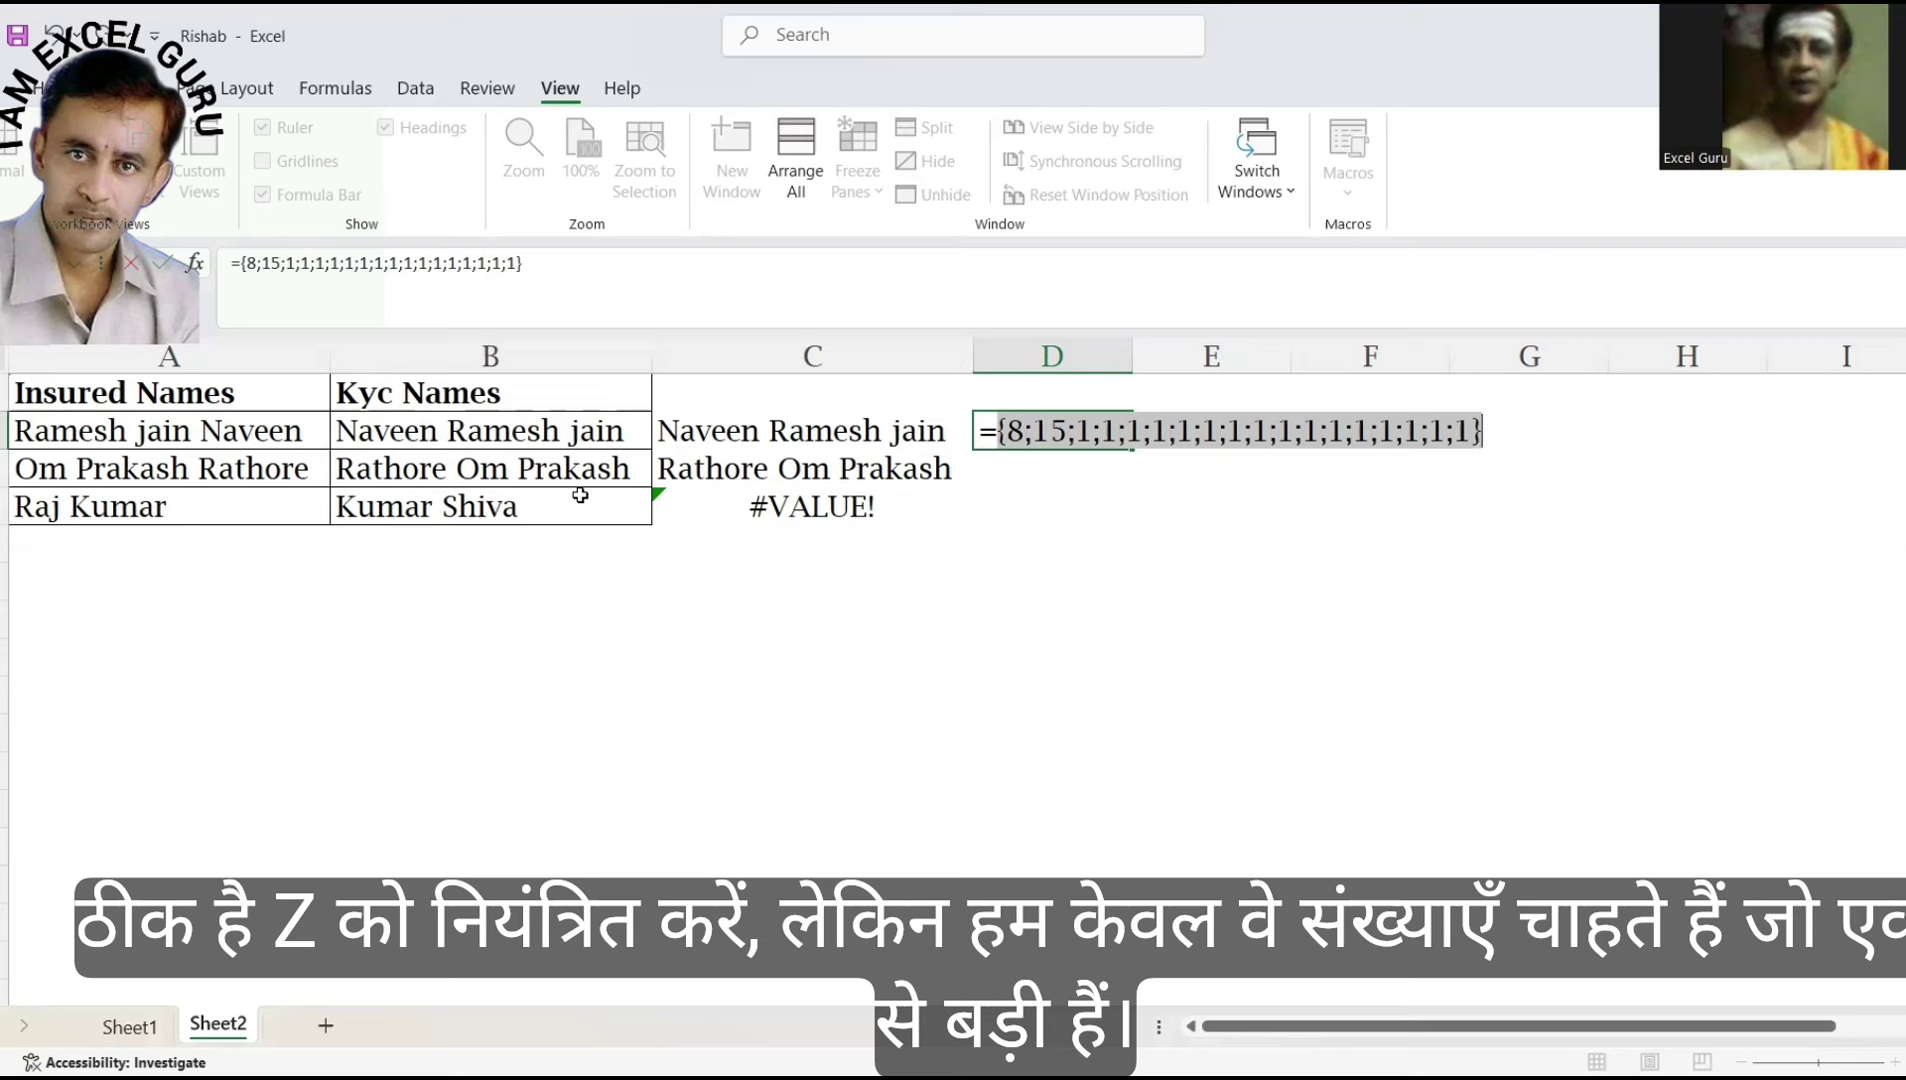
pyautogui.hotkey('ctrl', 'z')
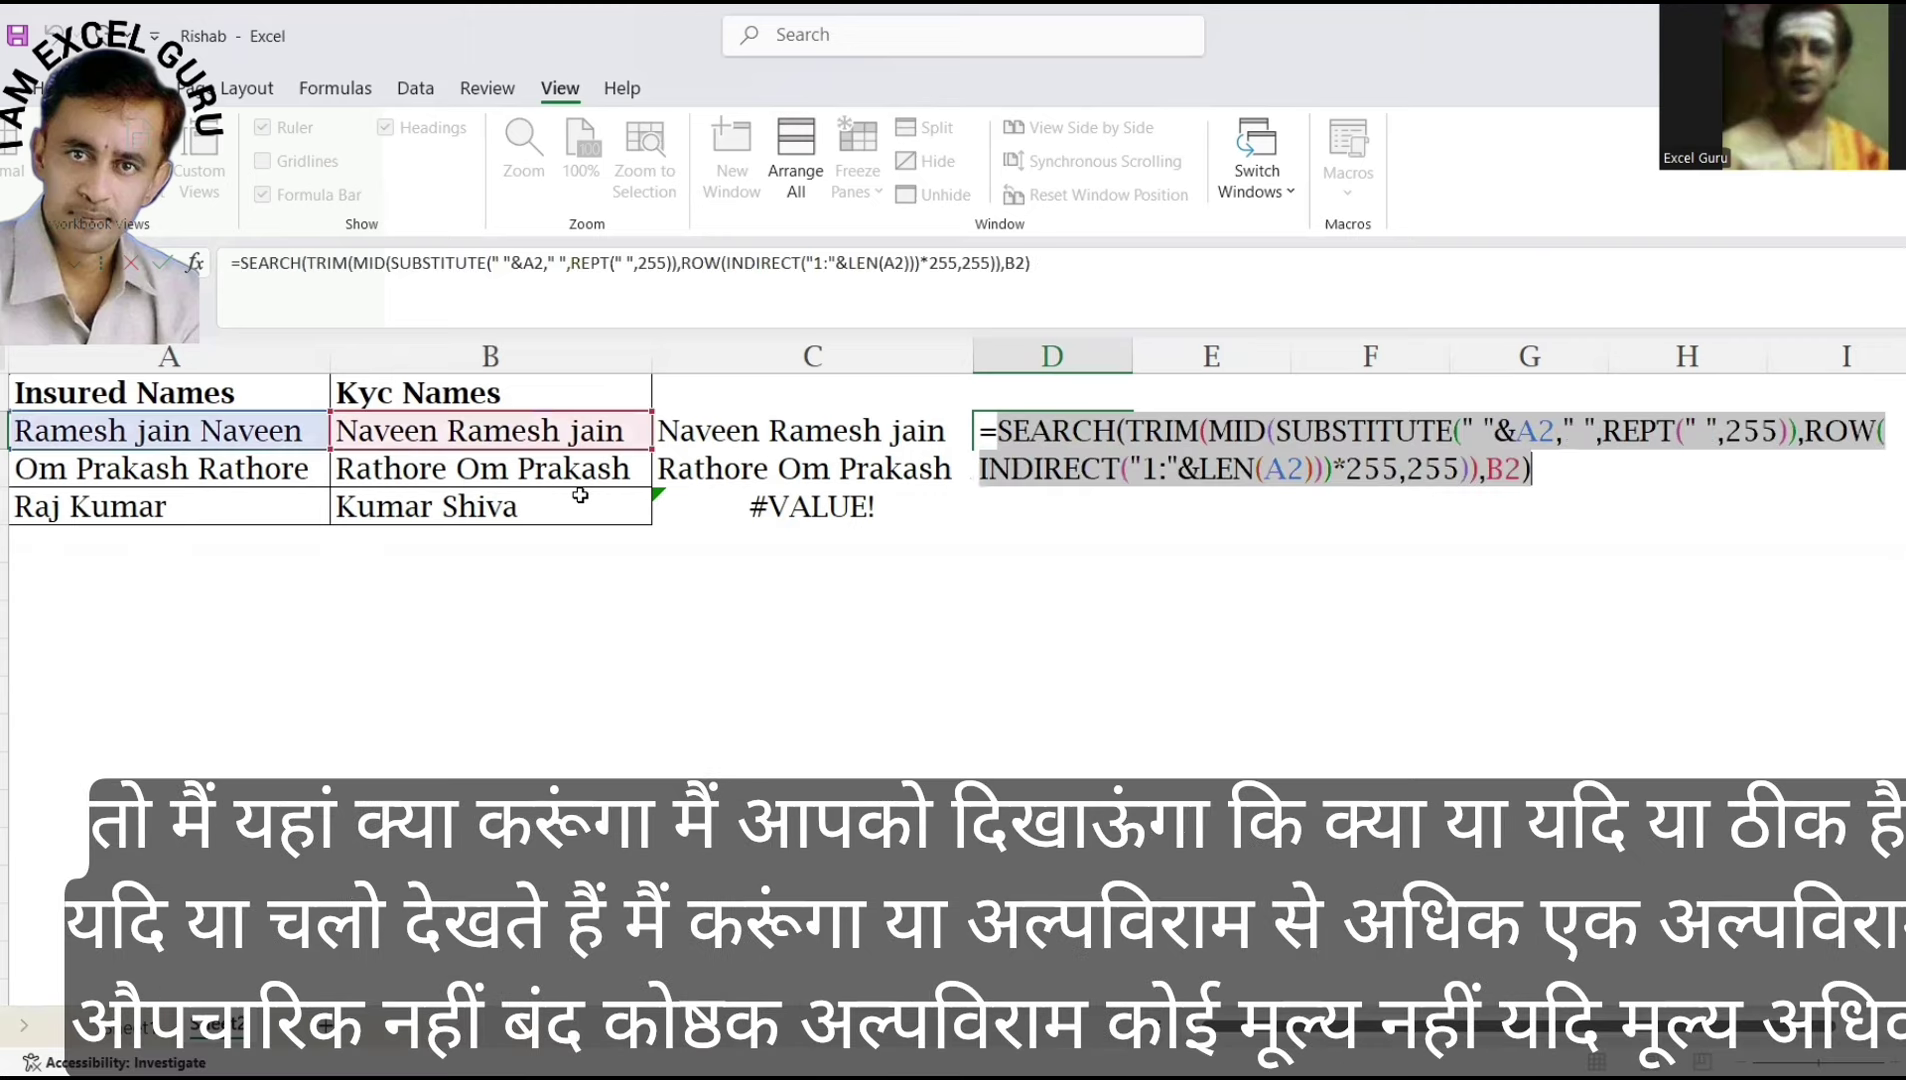
# Wrap D2's SEARCH formula as IF(OR(...>1),"Matched","Not Matched").
pyautogui.click(998, 431)
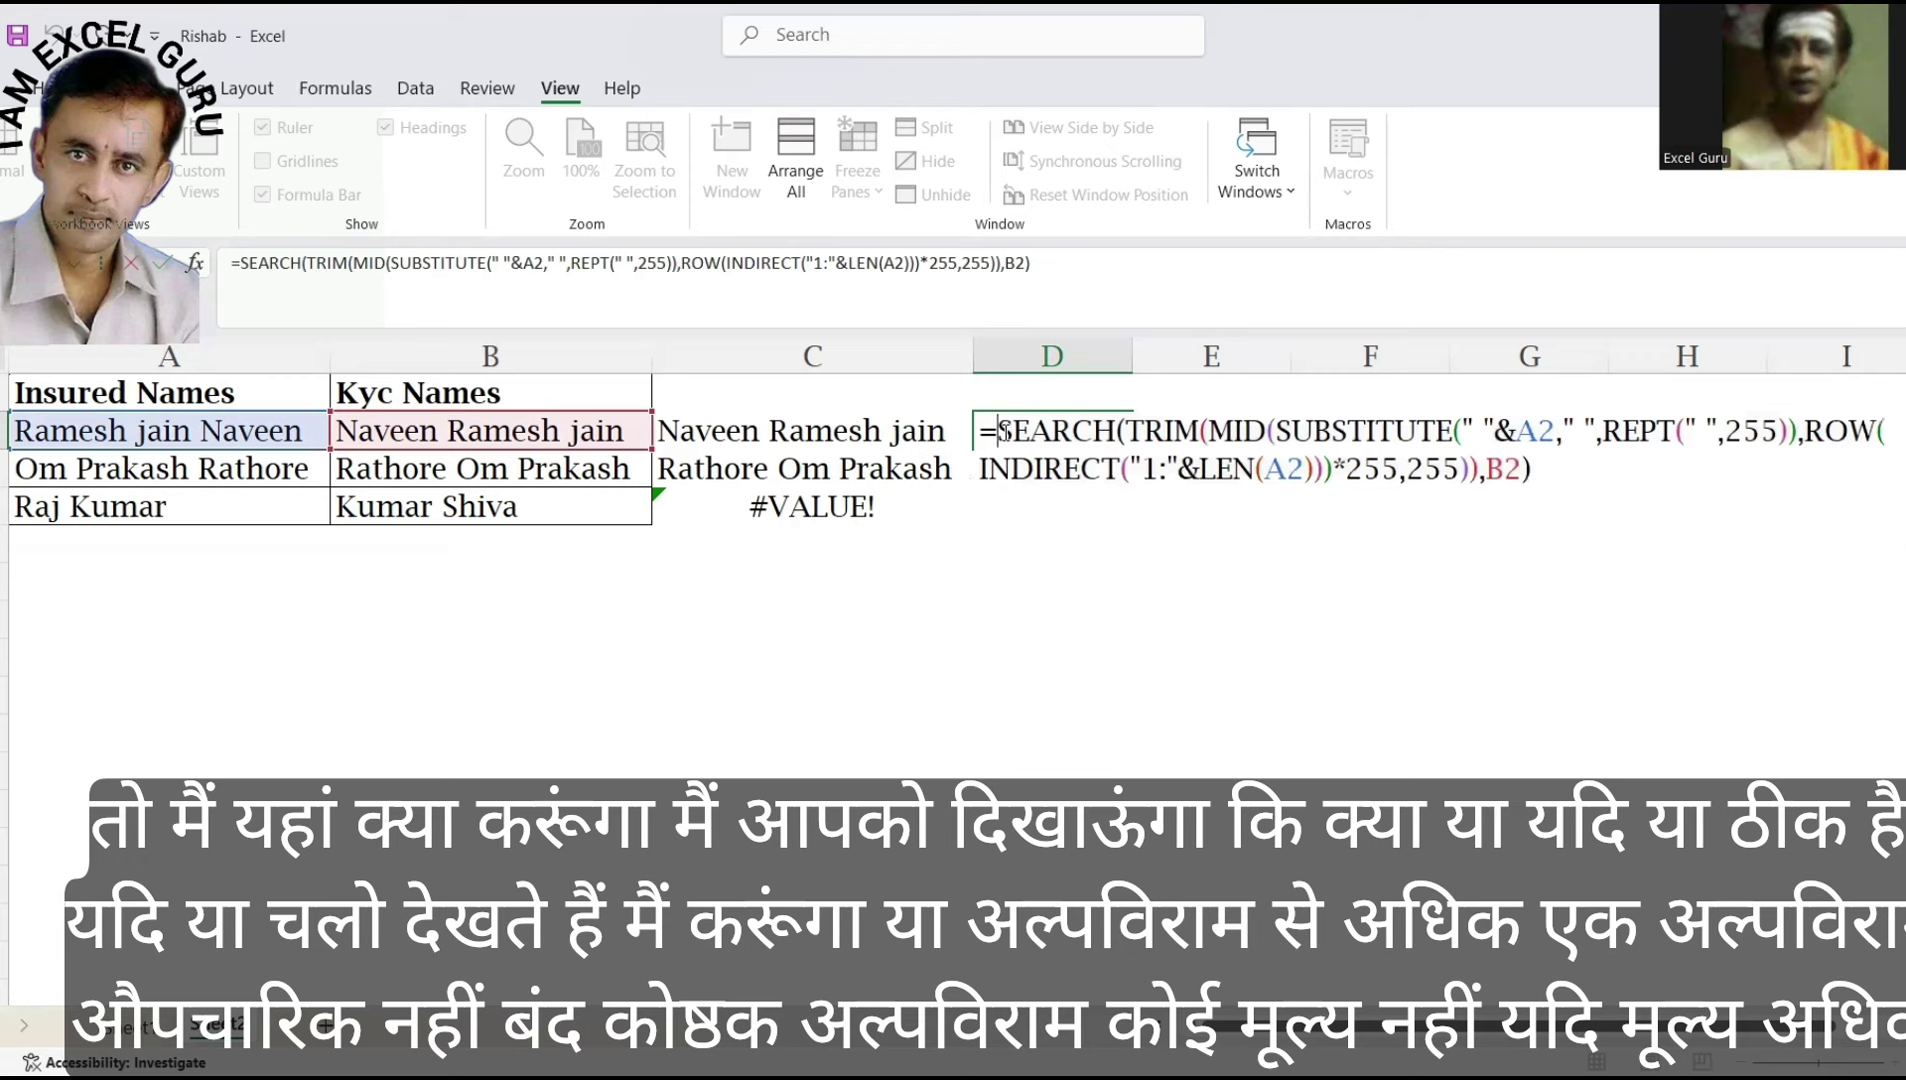
pyautogui.write('IF(')
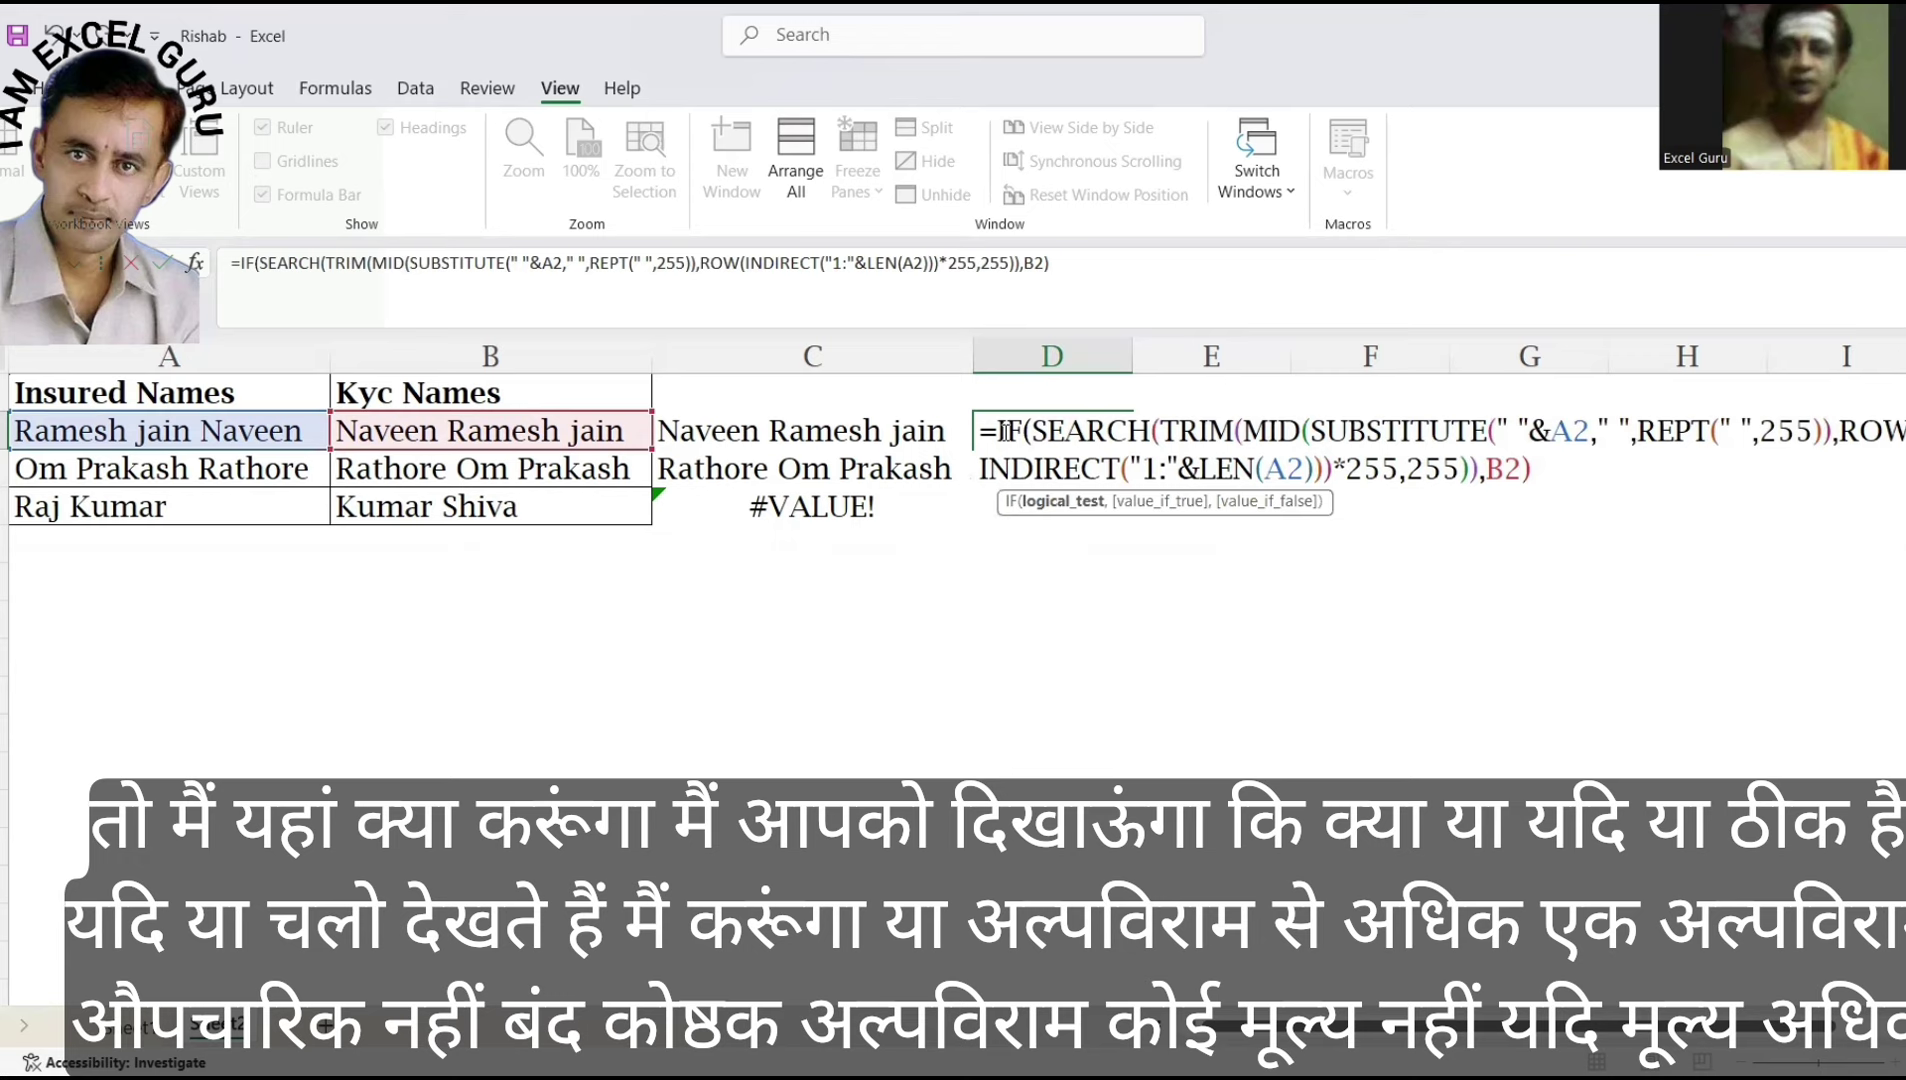
pyautogui.write('OR(')
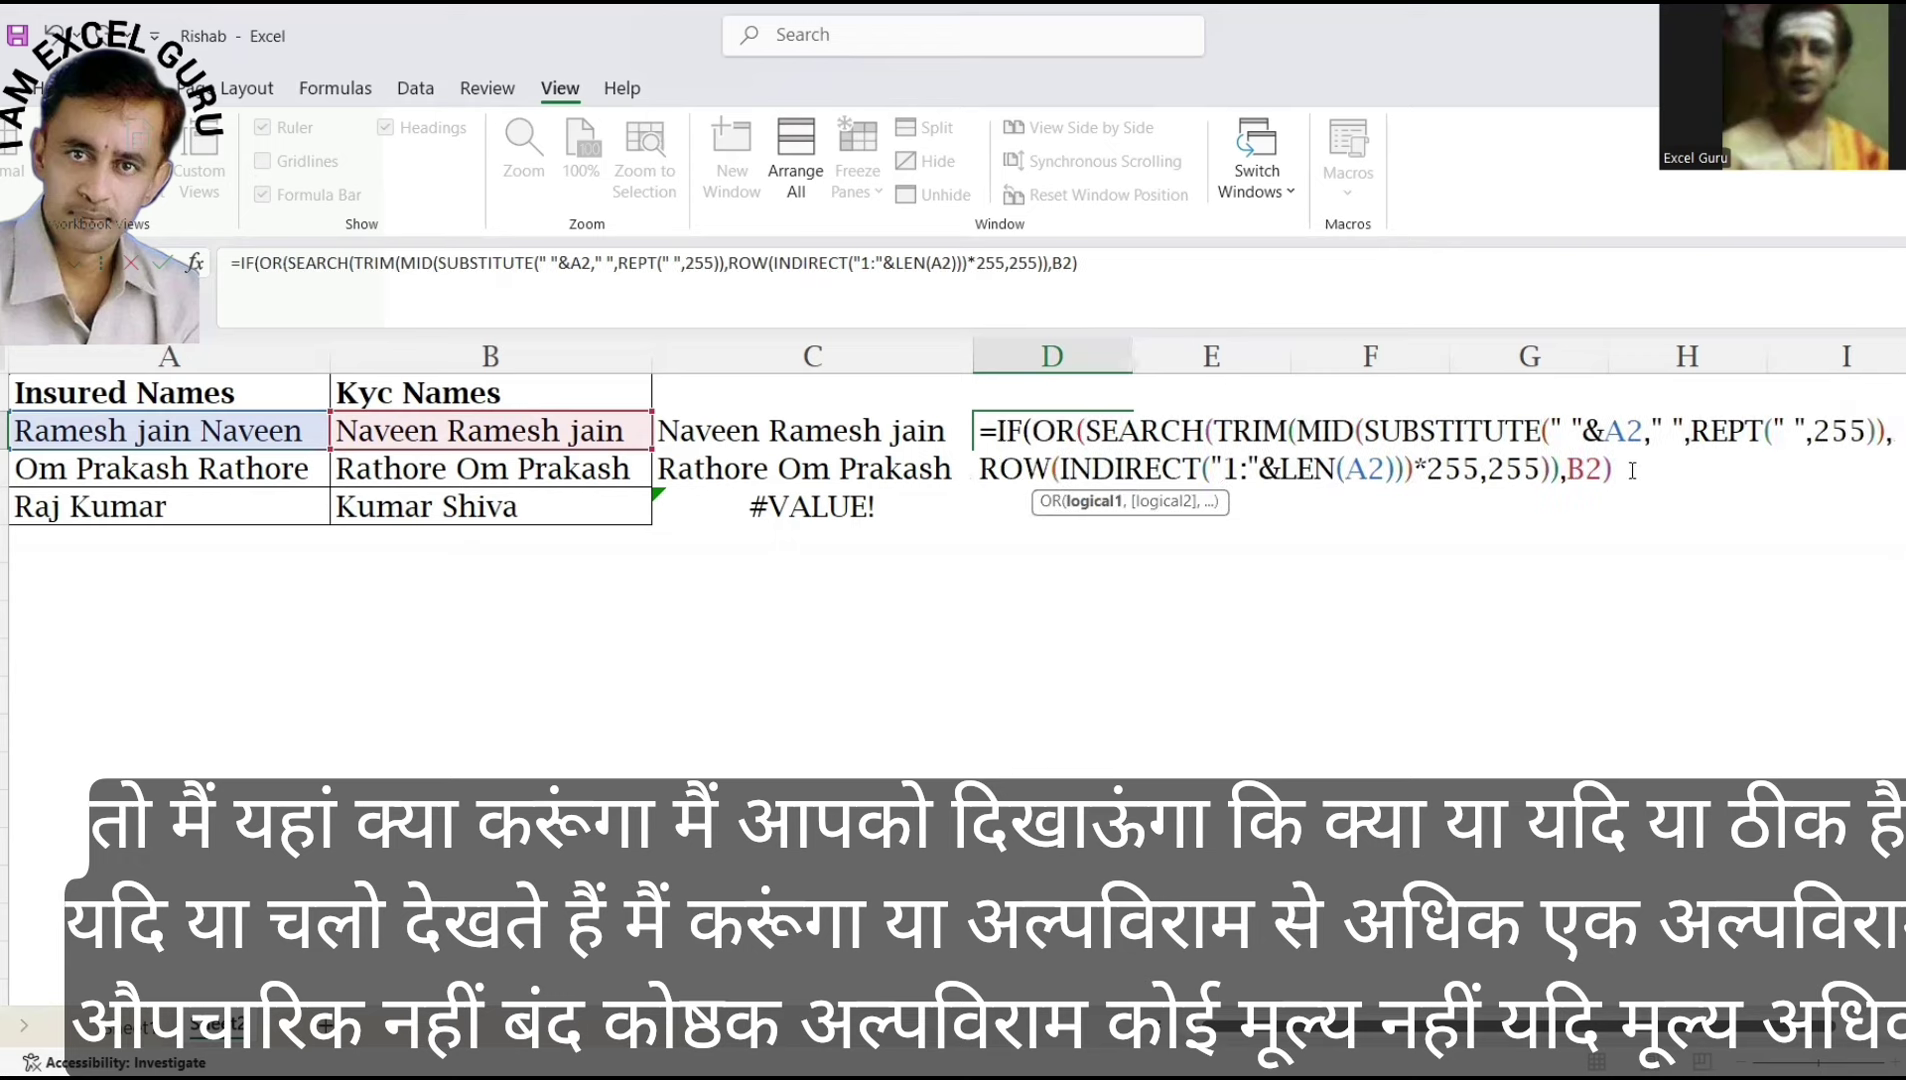
pyautogui.write('>1,')
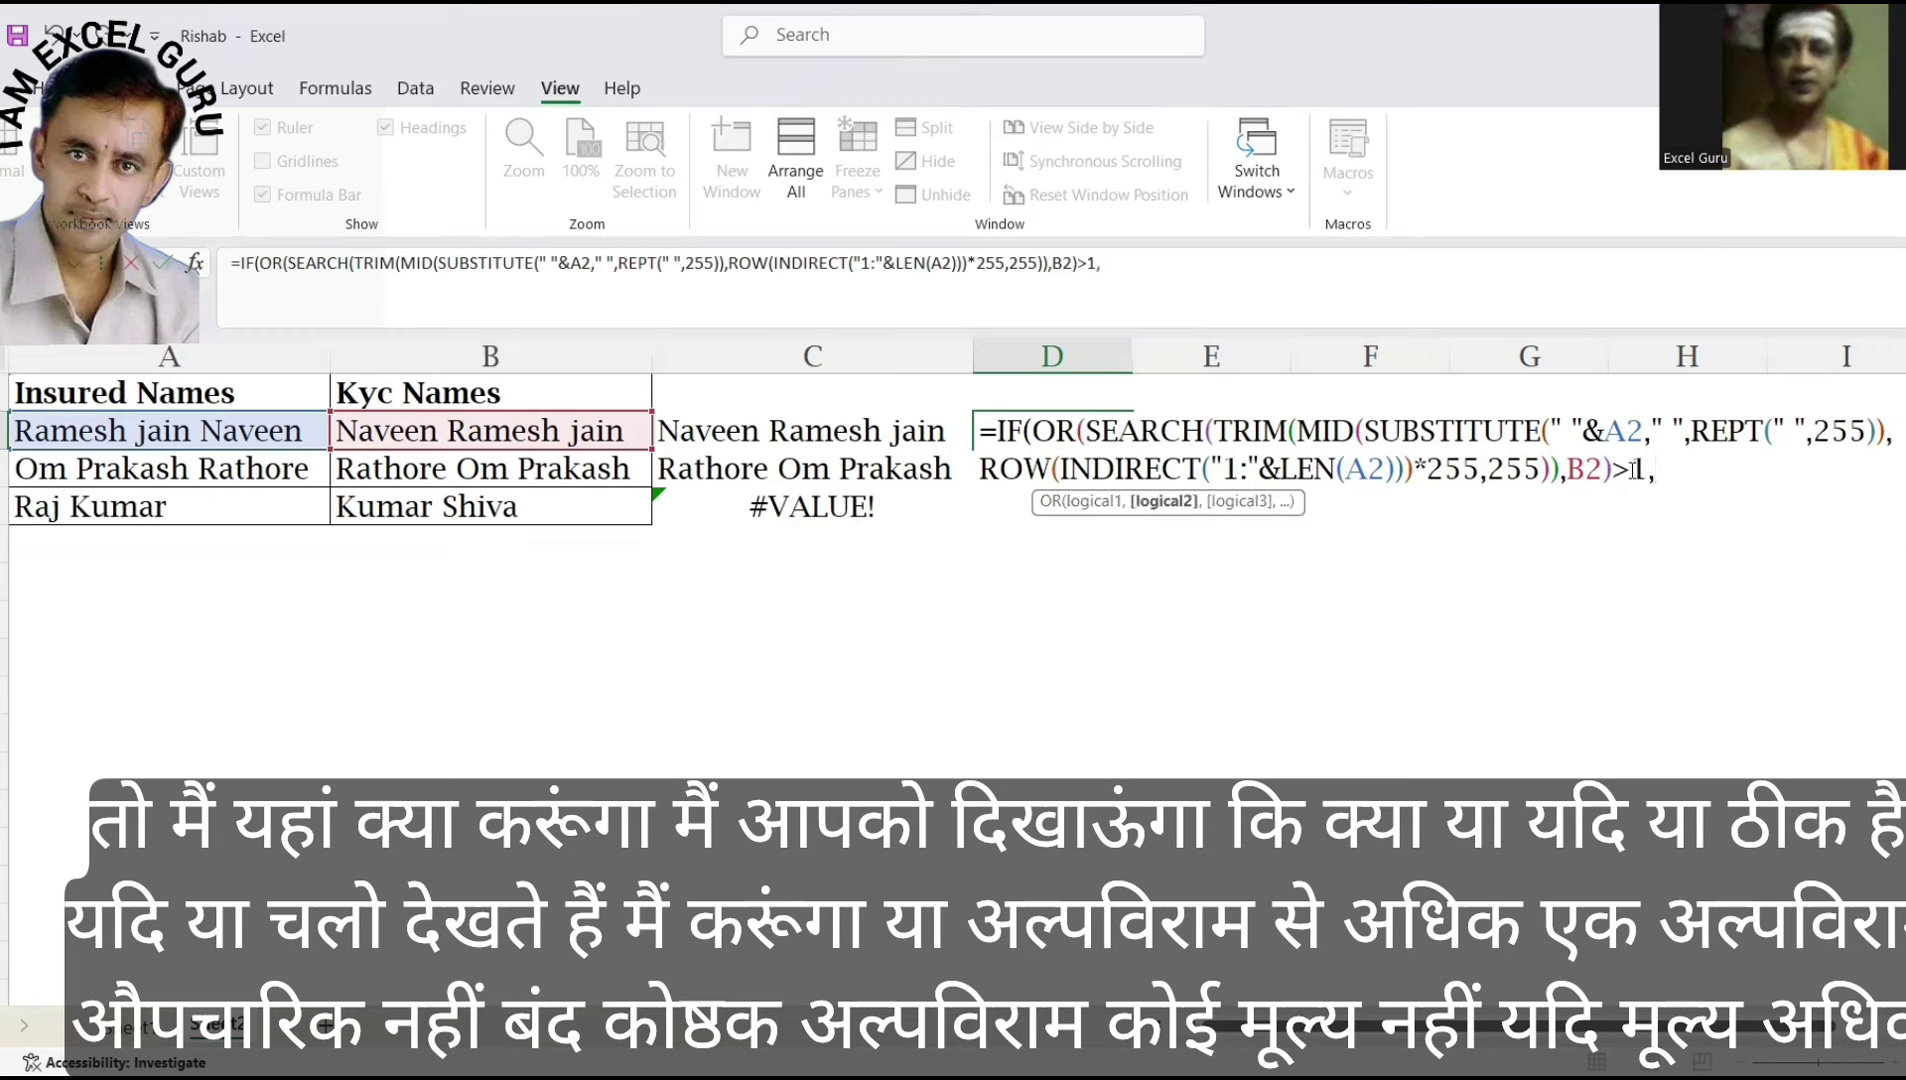
pyautogui.press('BackSpace')
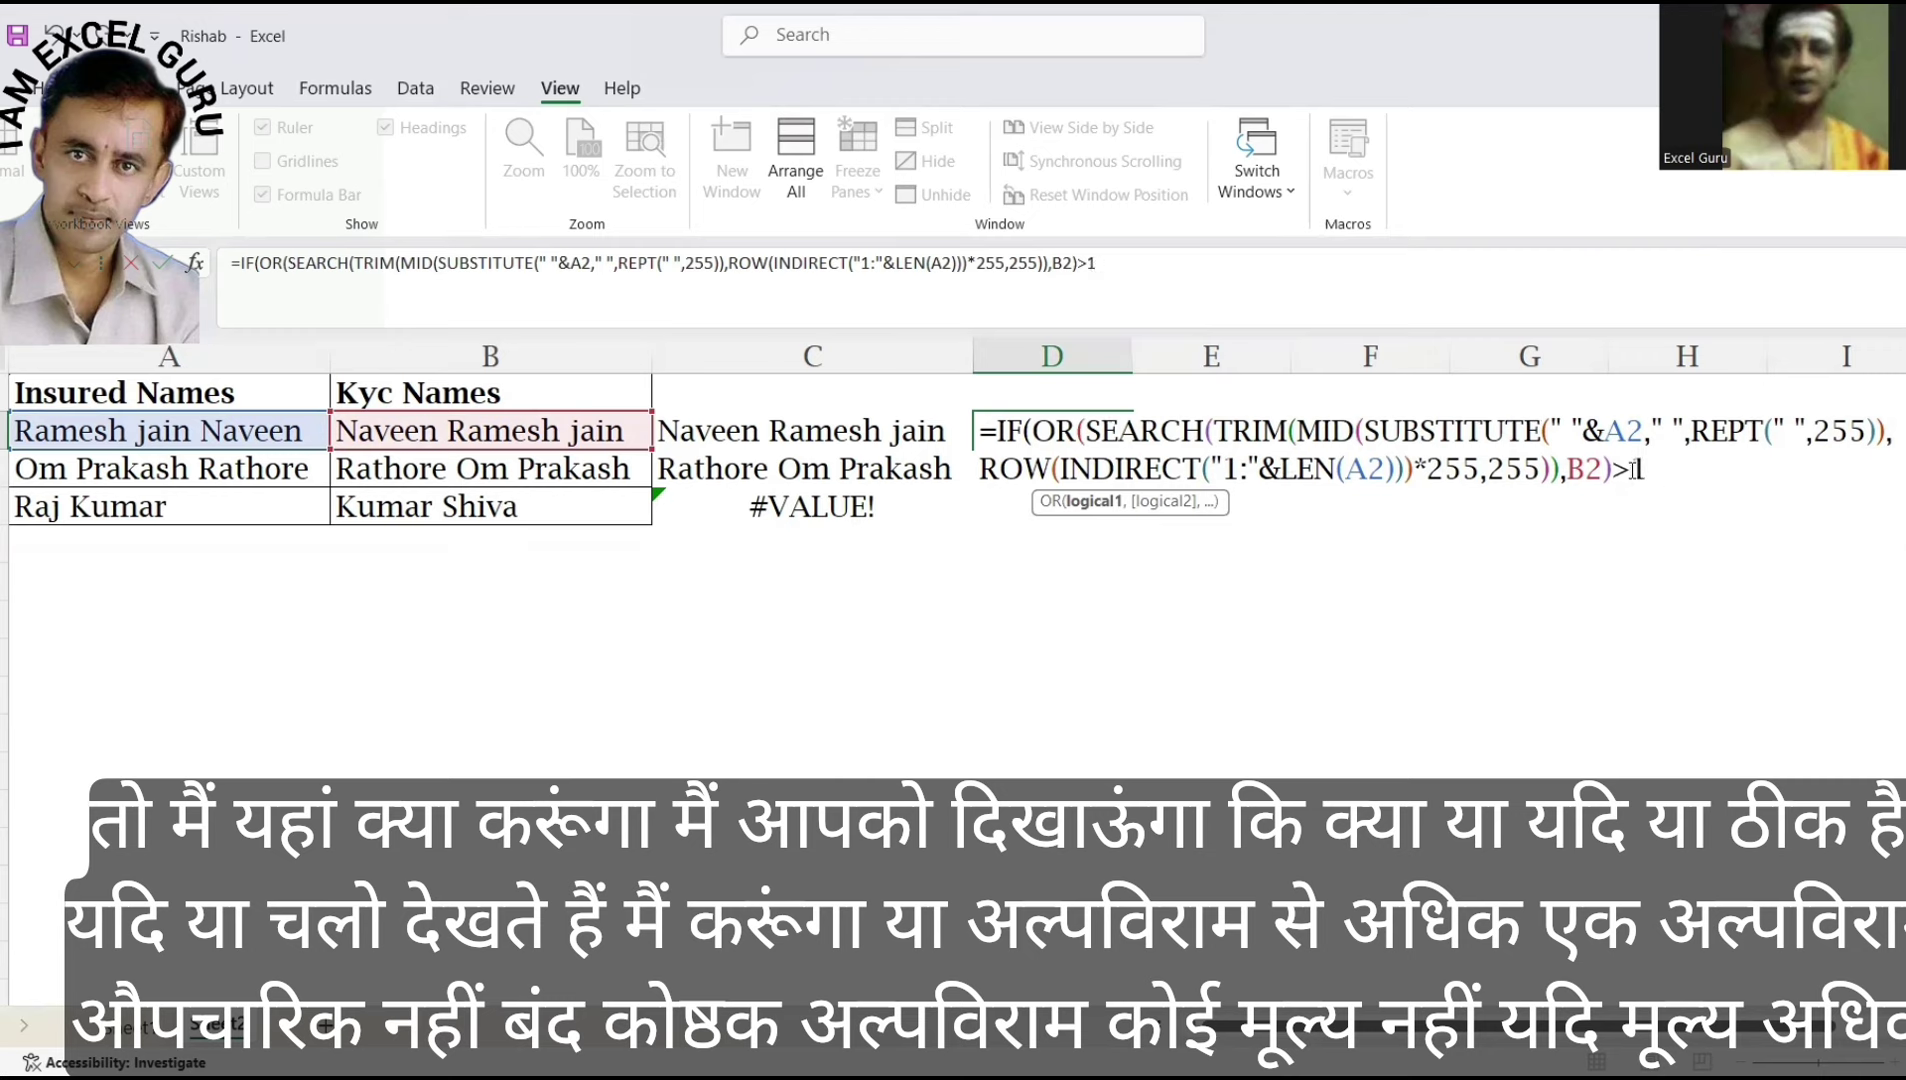
pyautogui.write('),')
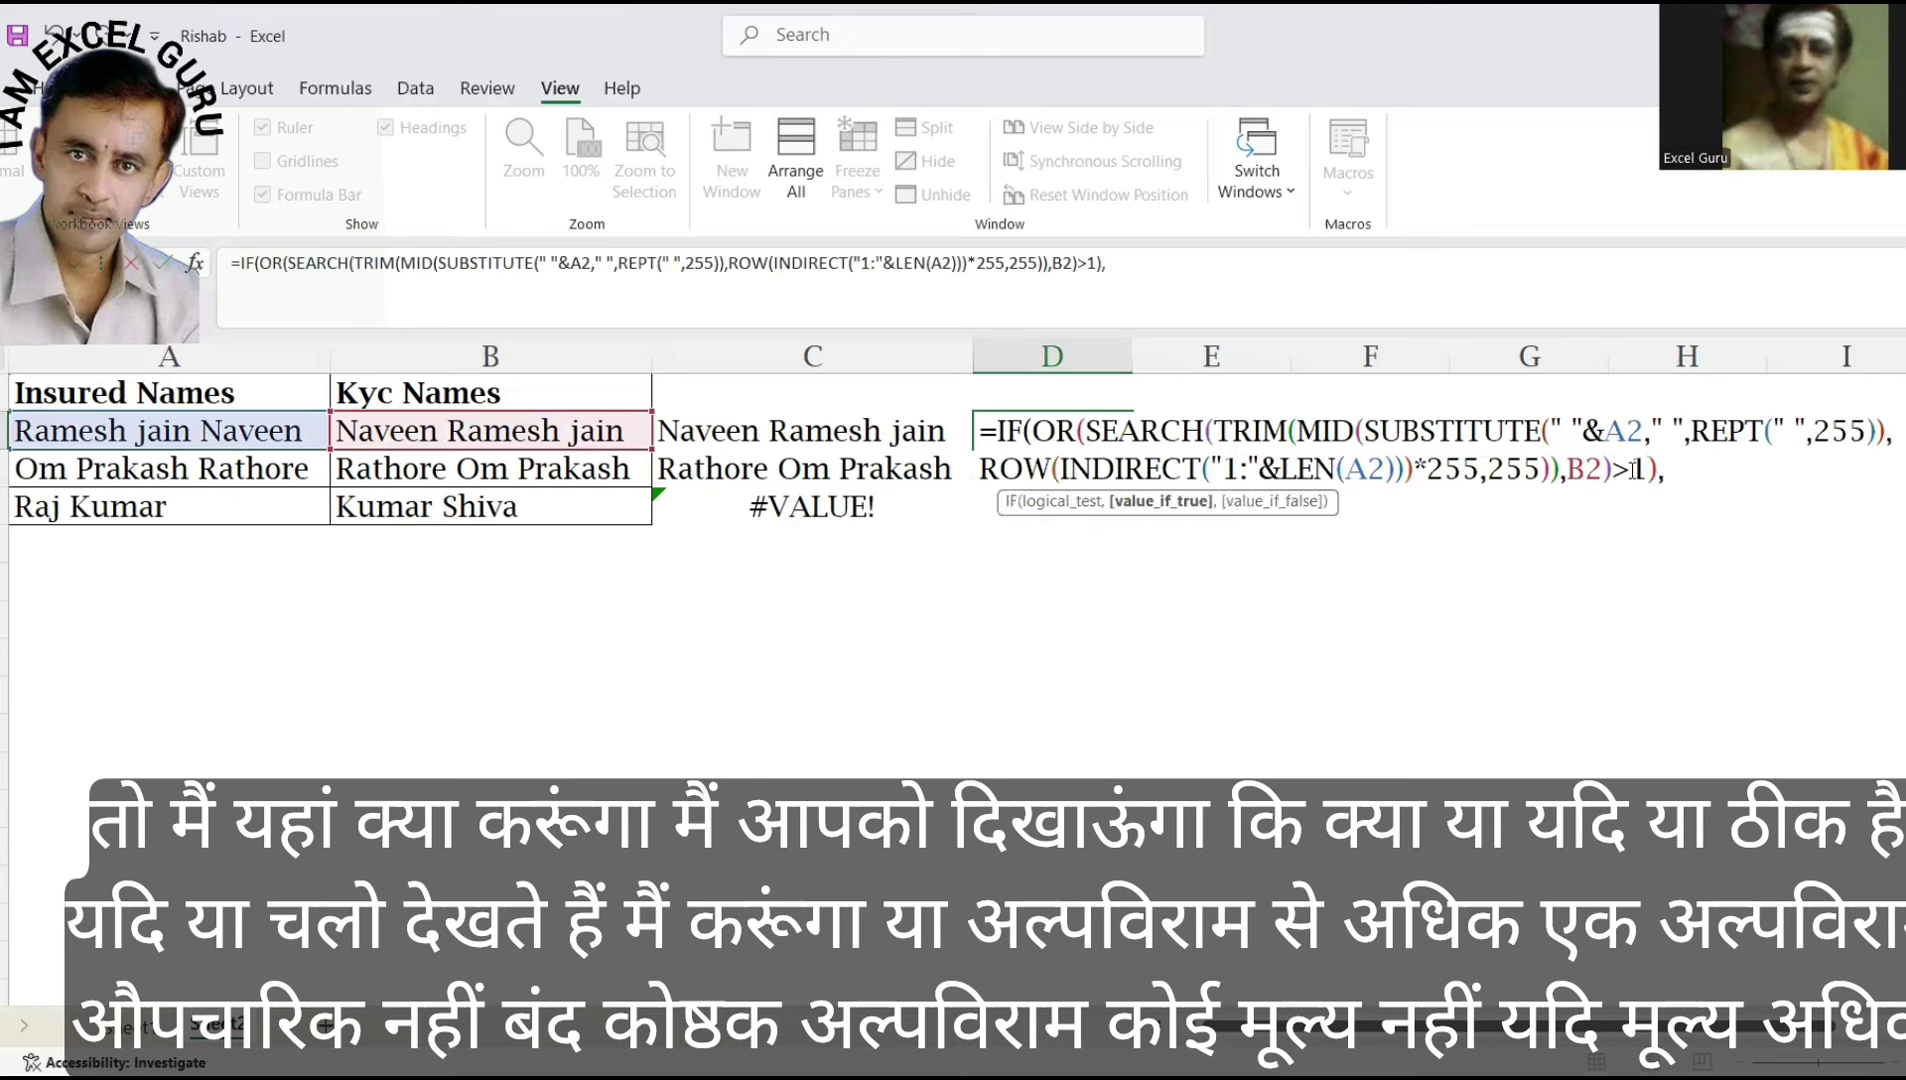
pyautogui.write('"Matched')
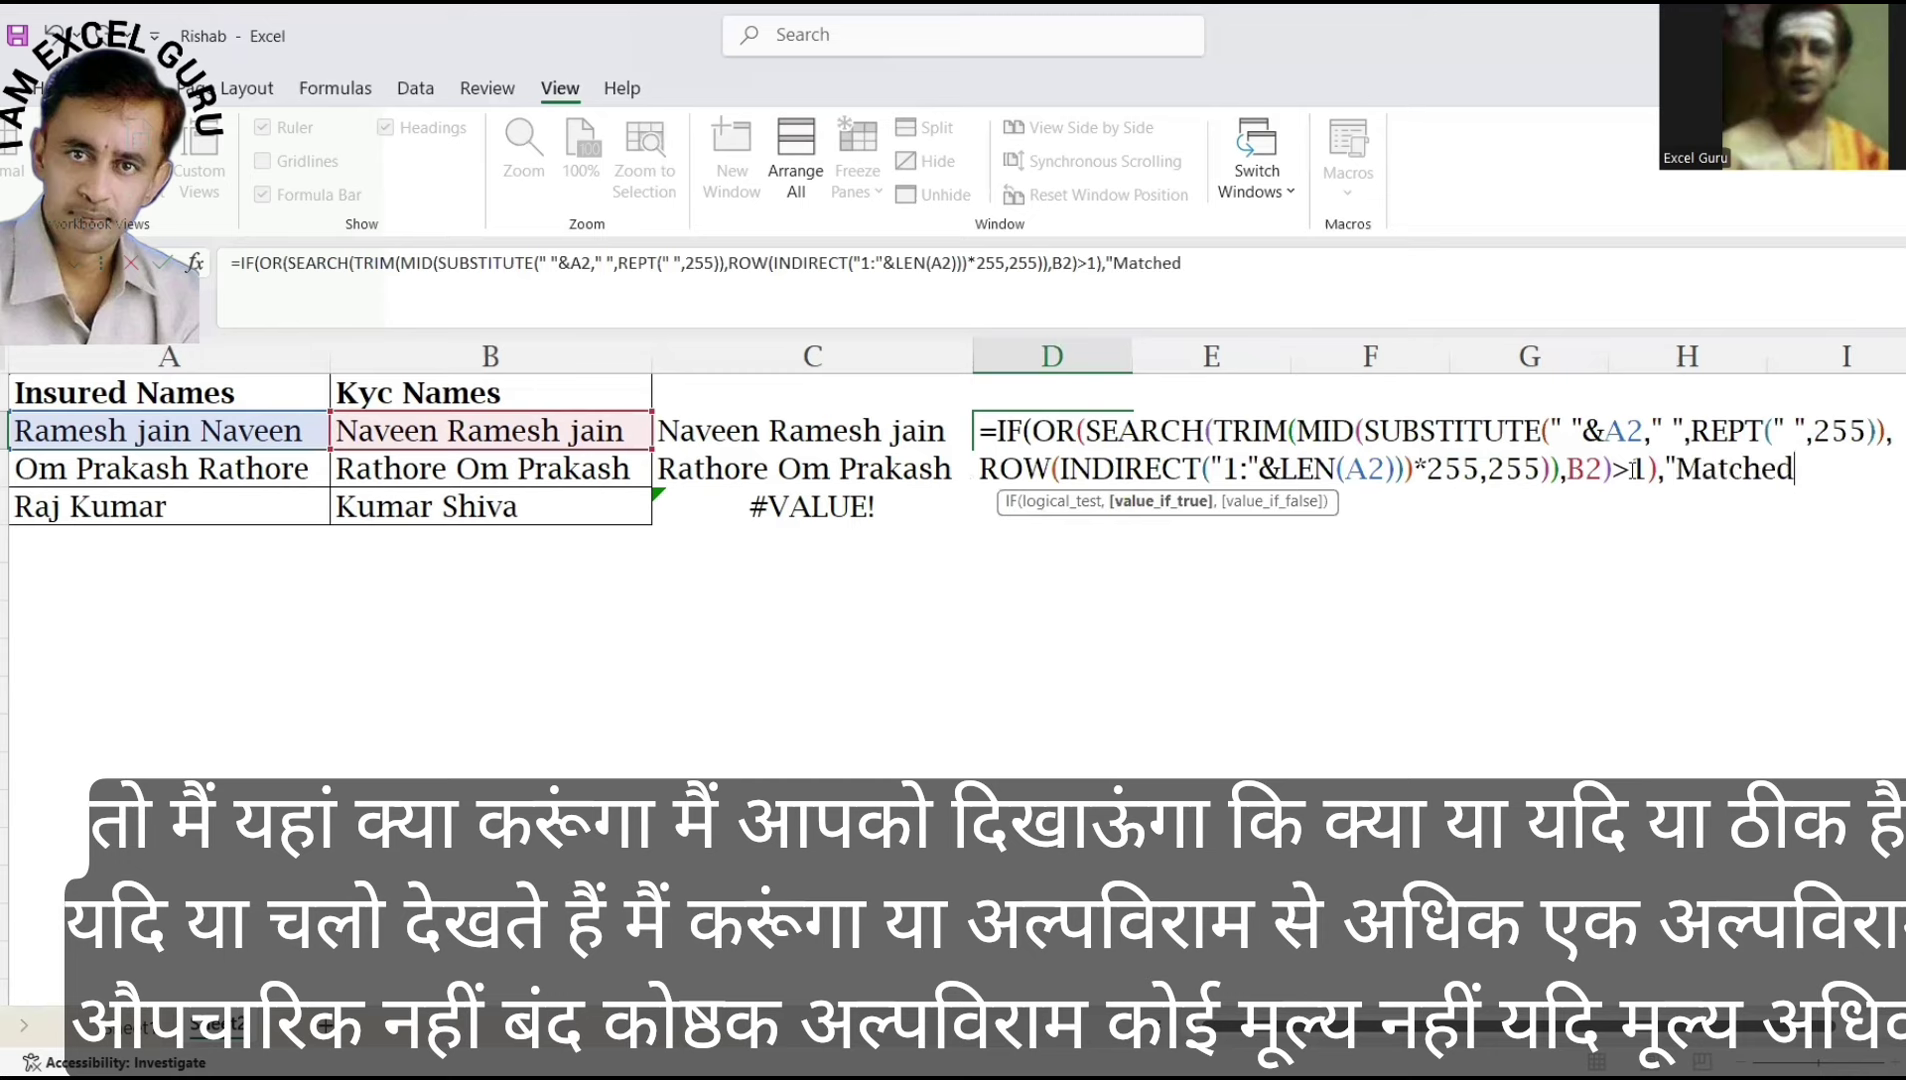
pyautogui.write('"')
pyautogui.write(',')
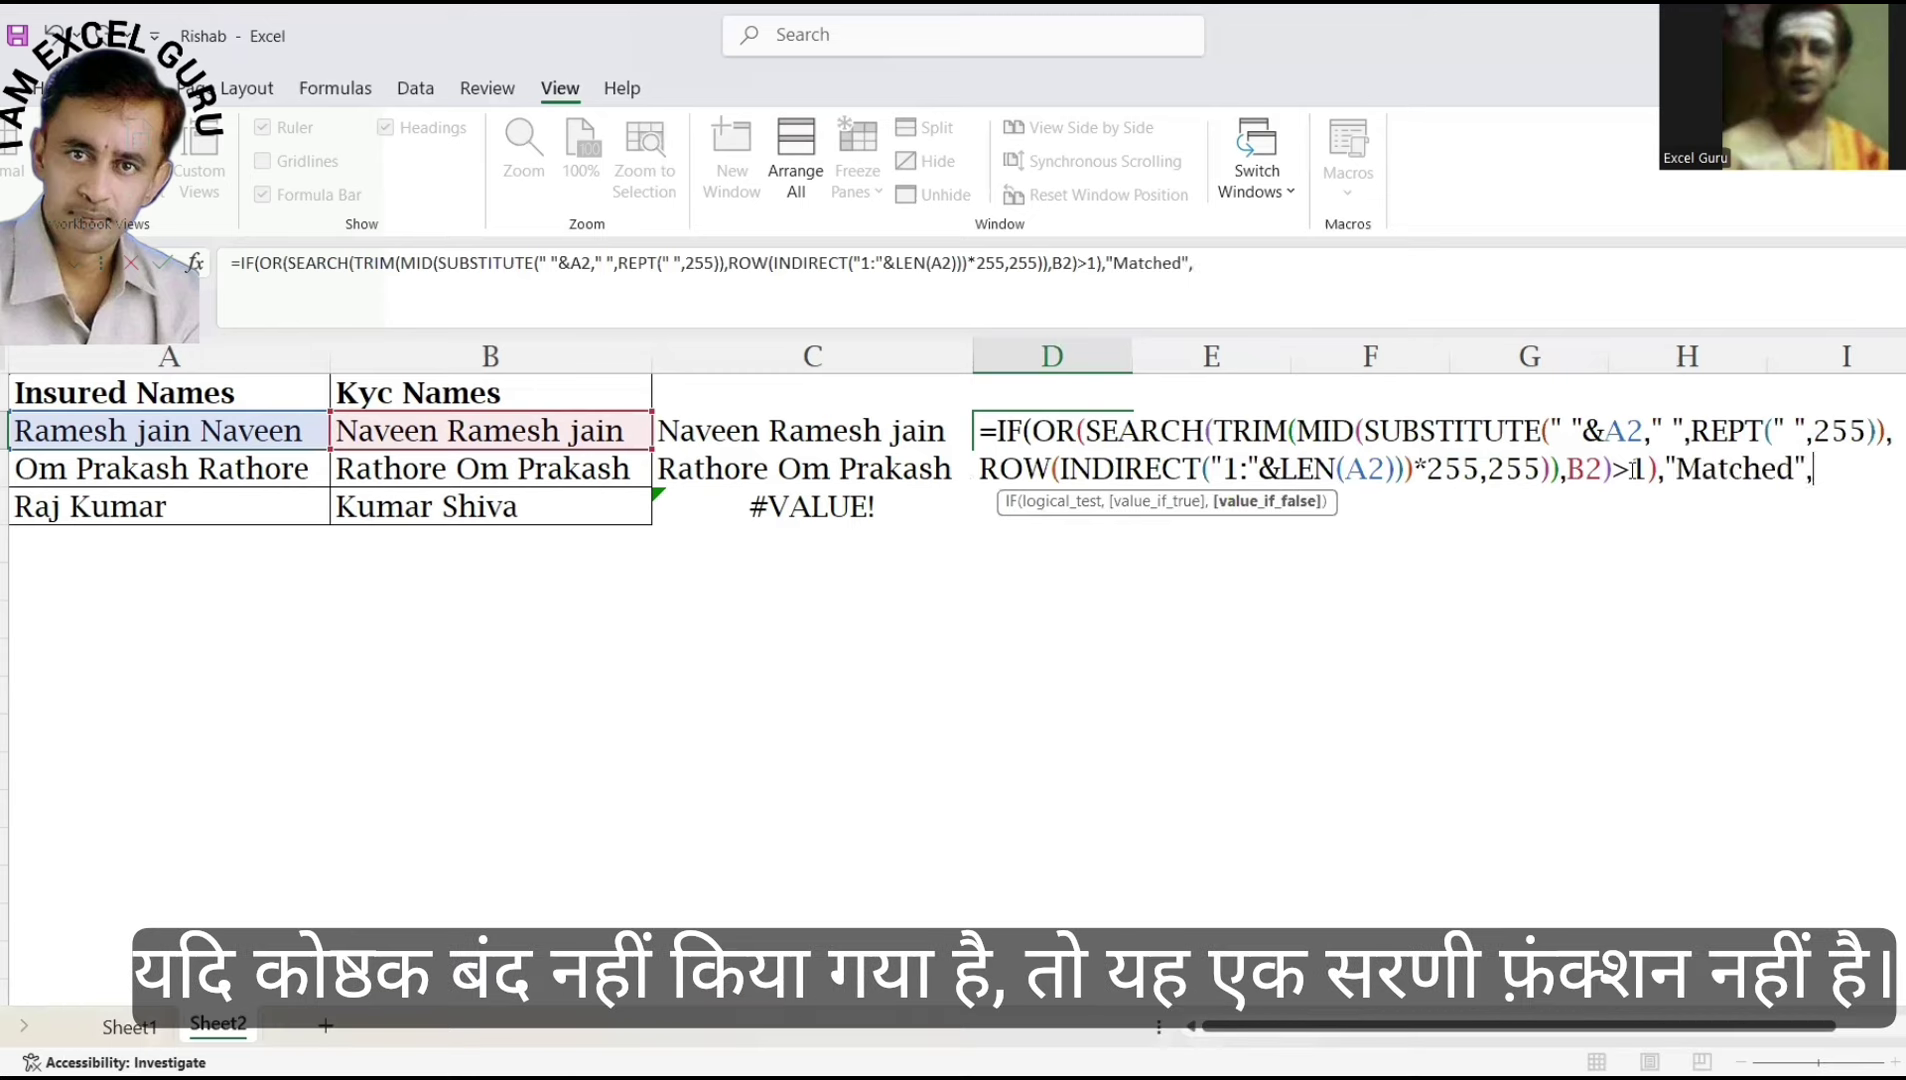
pyautogui.write('"Not Matched')
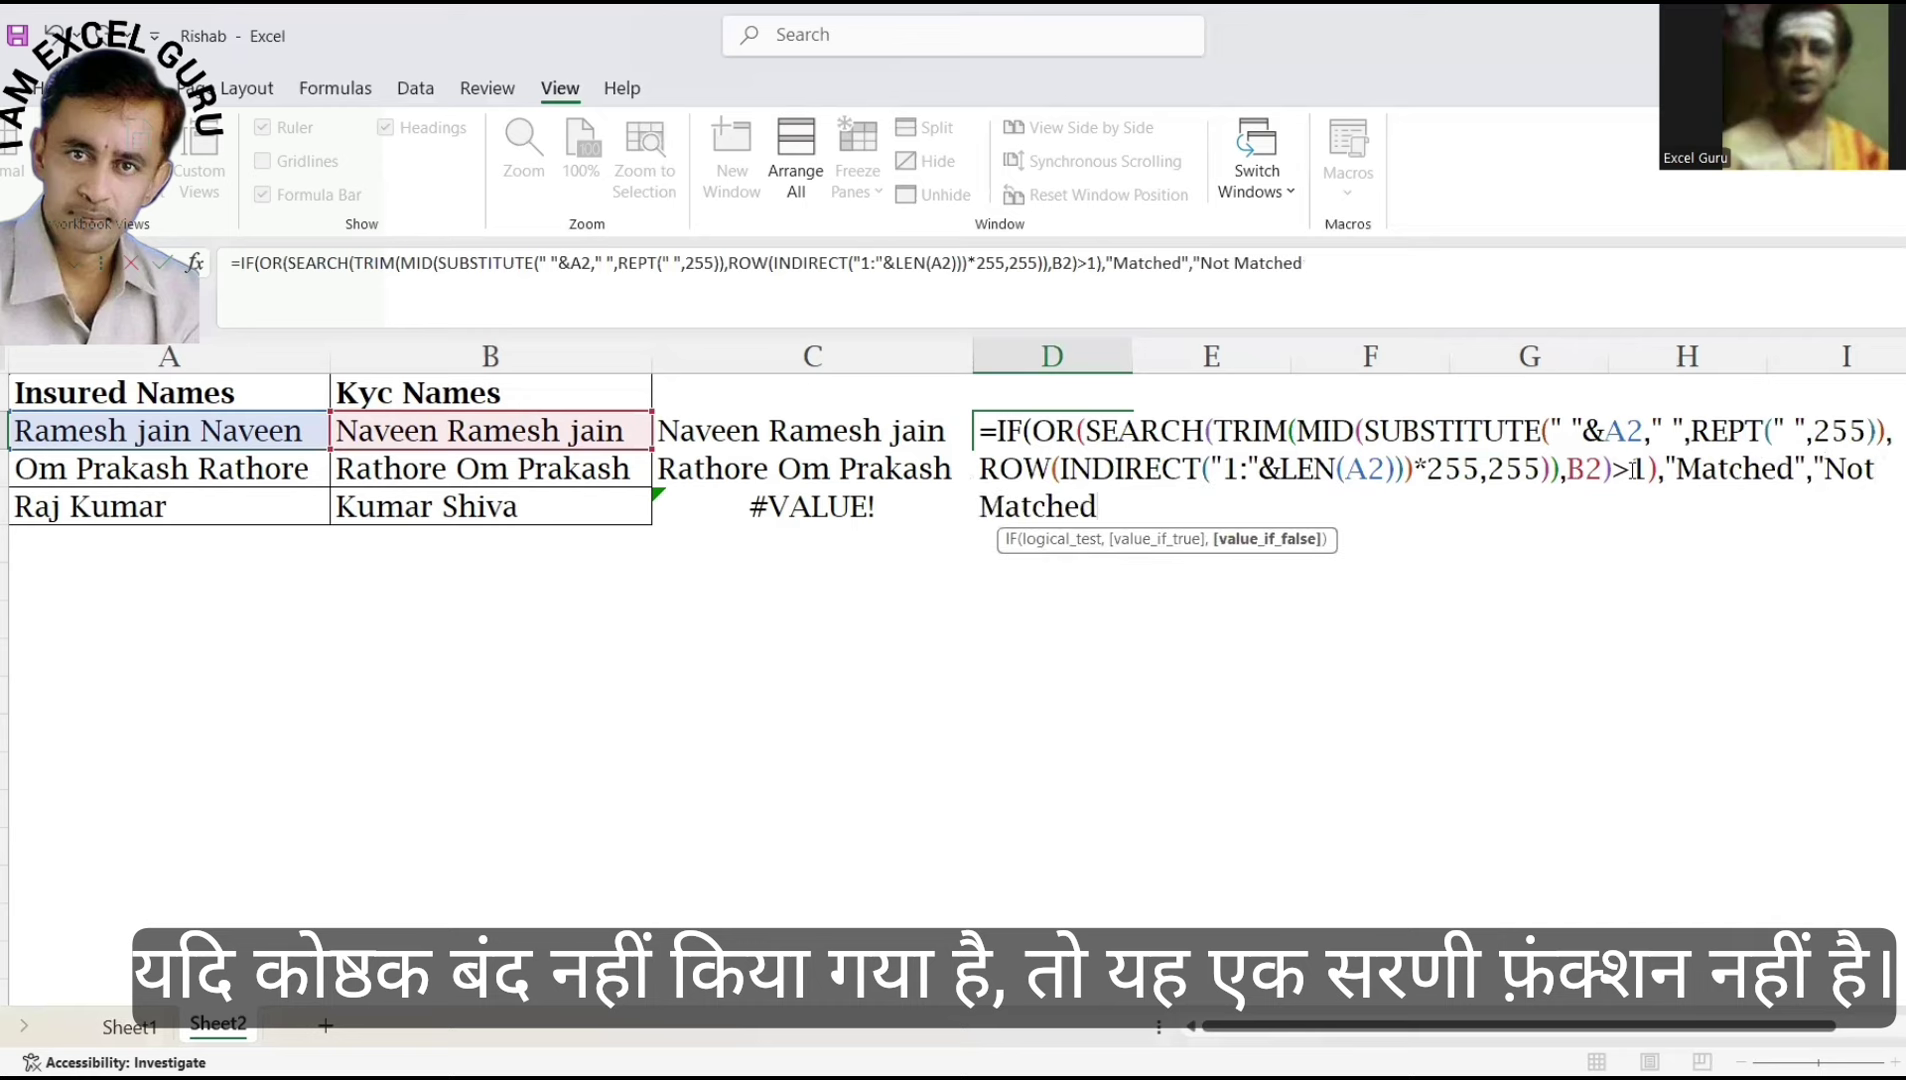
pyautogui.write('")')
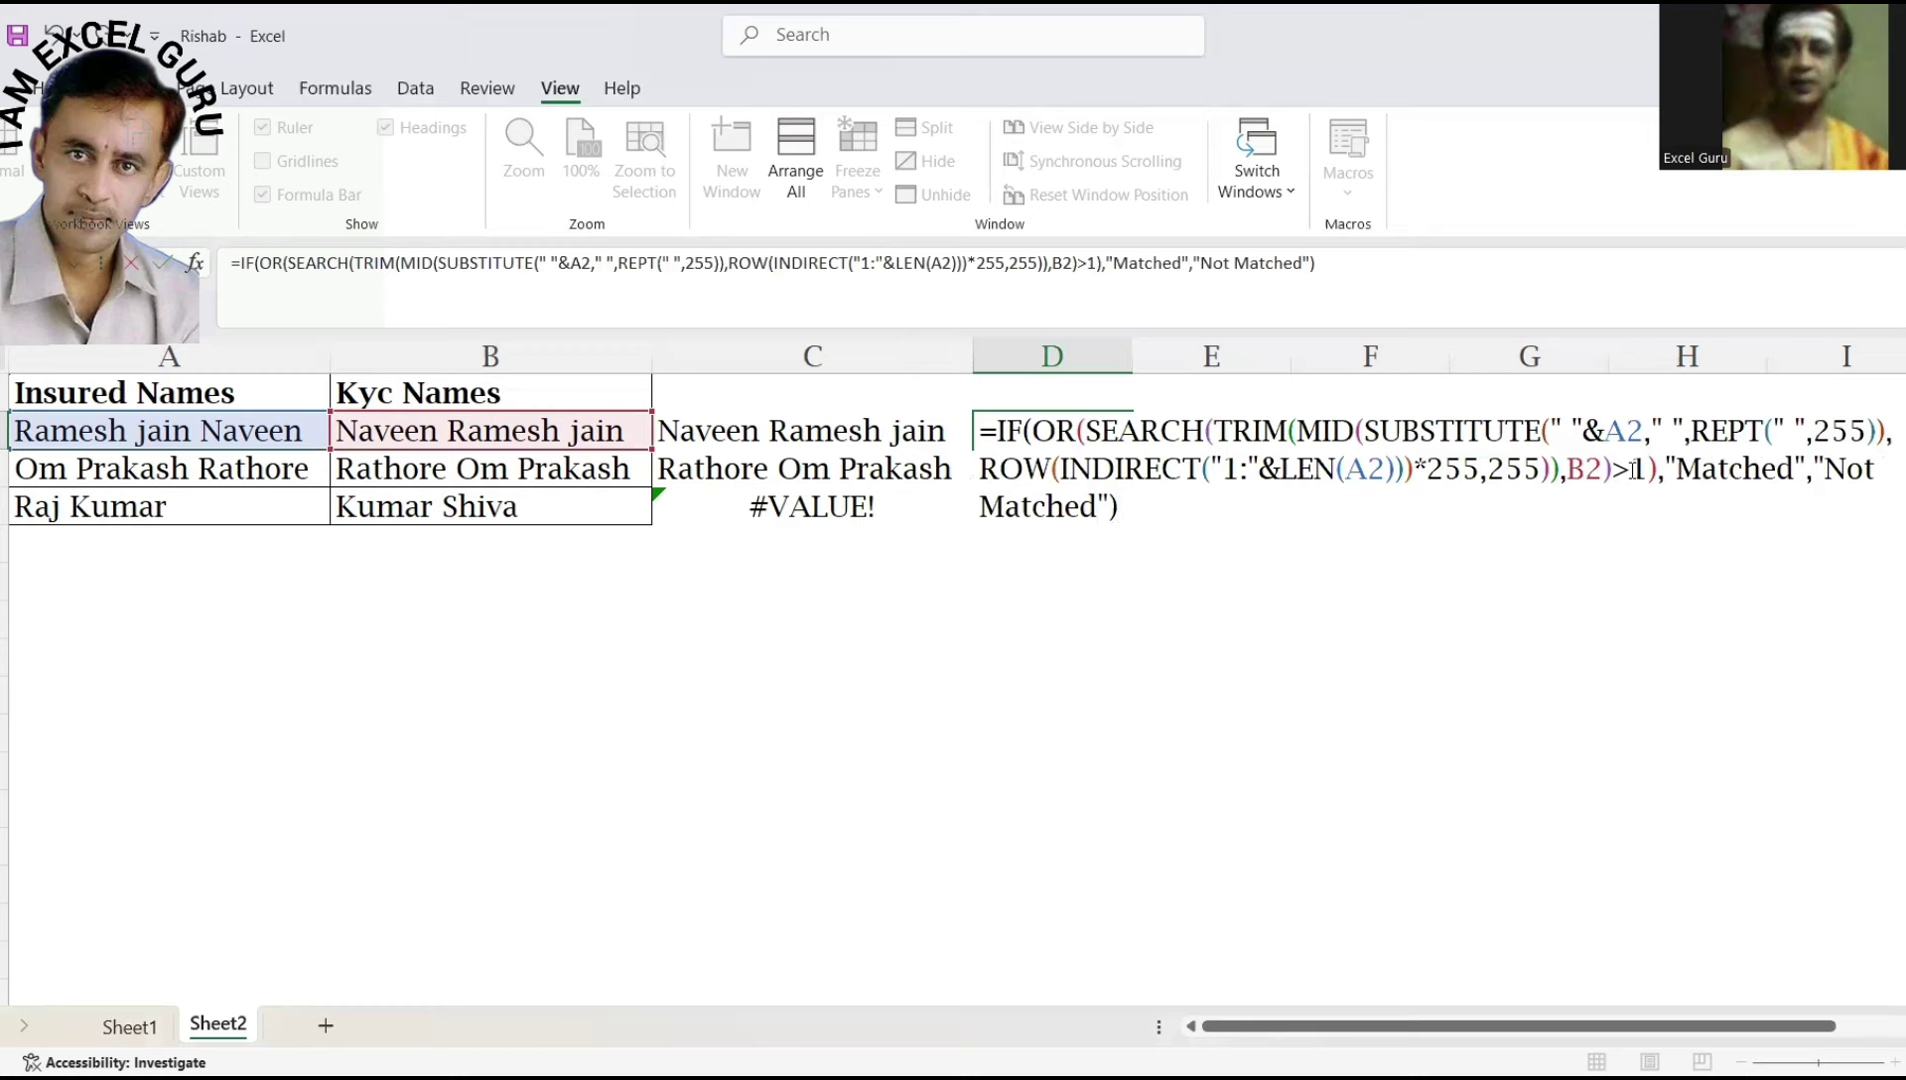
# Confirm the IF formula in D2 and fill it down through D4.
pyautogui.press('Return')
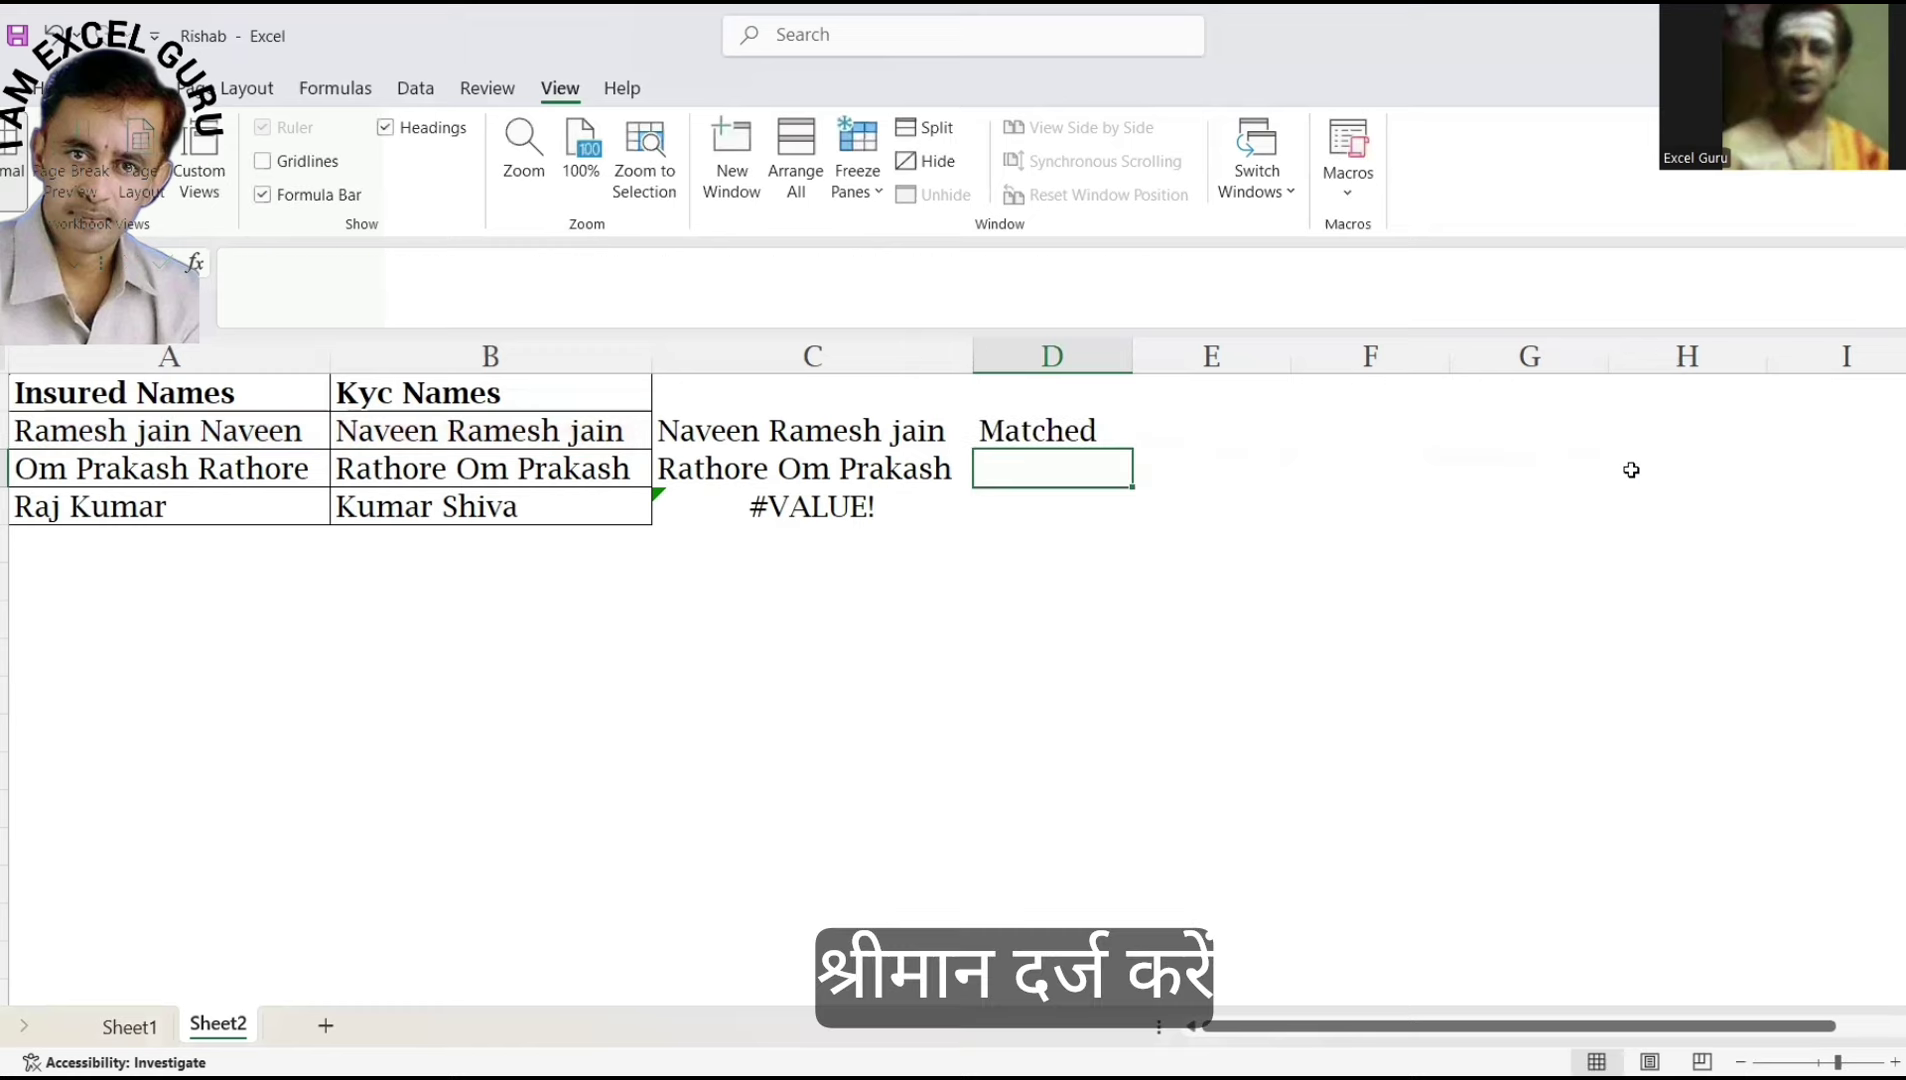
pyautogui.press('Up')
pyautogui.hotkey('shift', 'Down')
pyautogui.hotkey('shift', 'Down')
pyautogui.hotkey('ctrl', 'd')
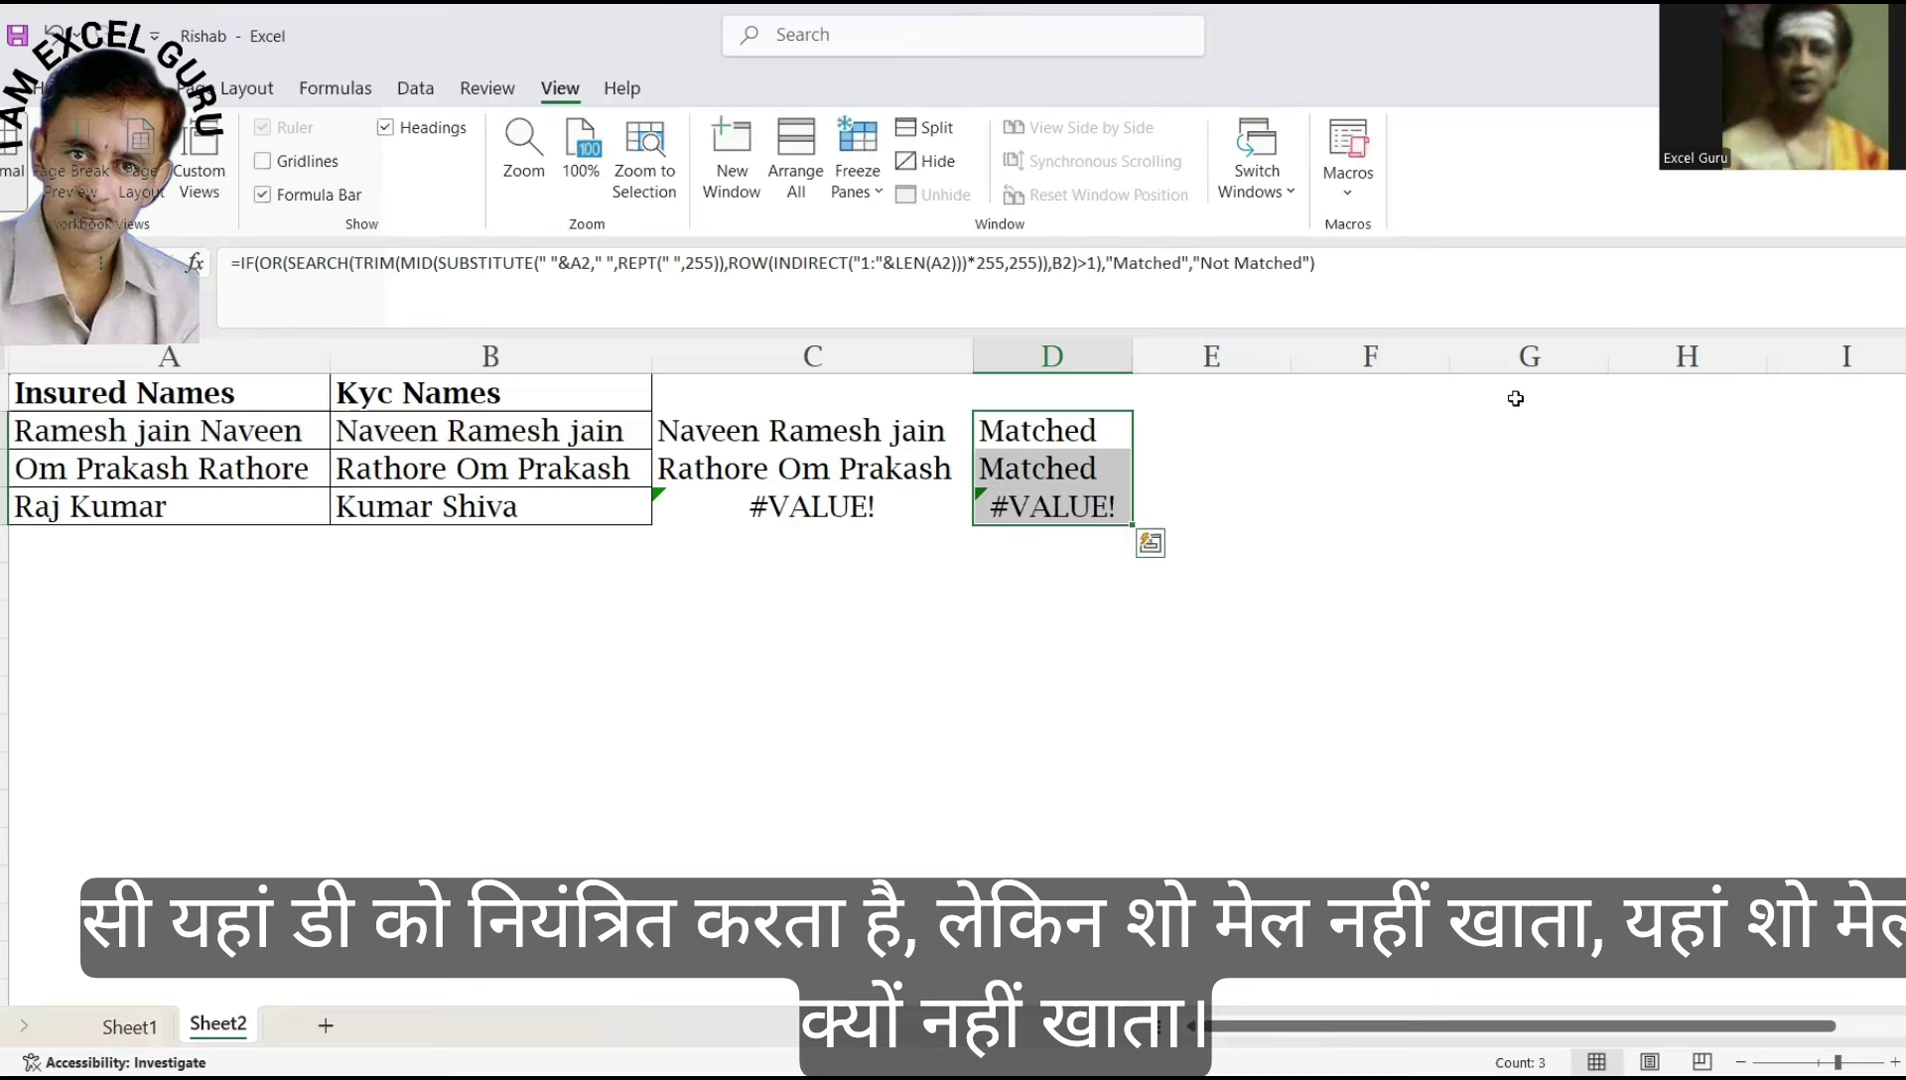
# Inspect D4's formula behind its #VALUE! result without changing it.
pyautogui.click(1070, 510)
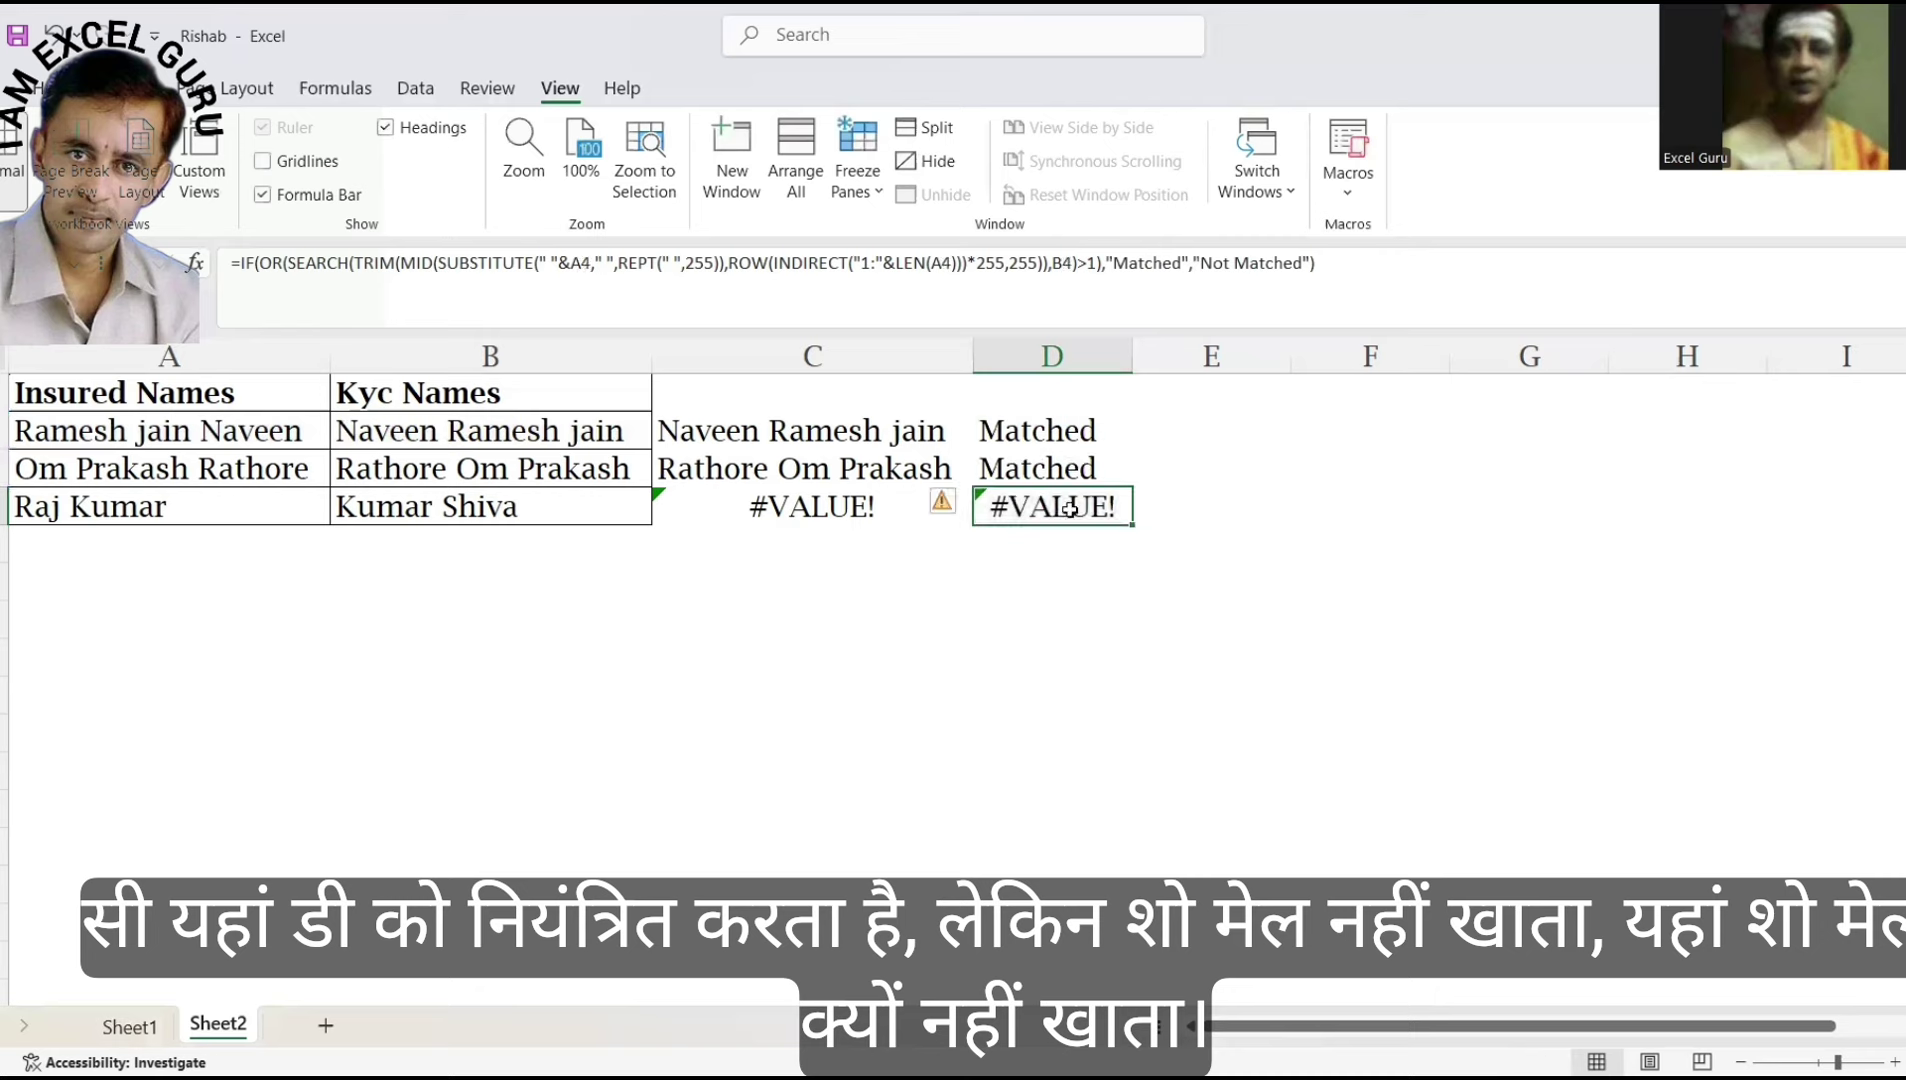
pyautogui.doubleClick(1070, 510)
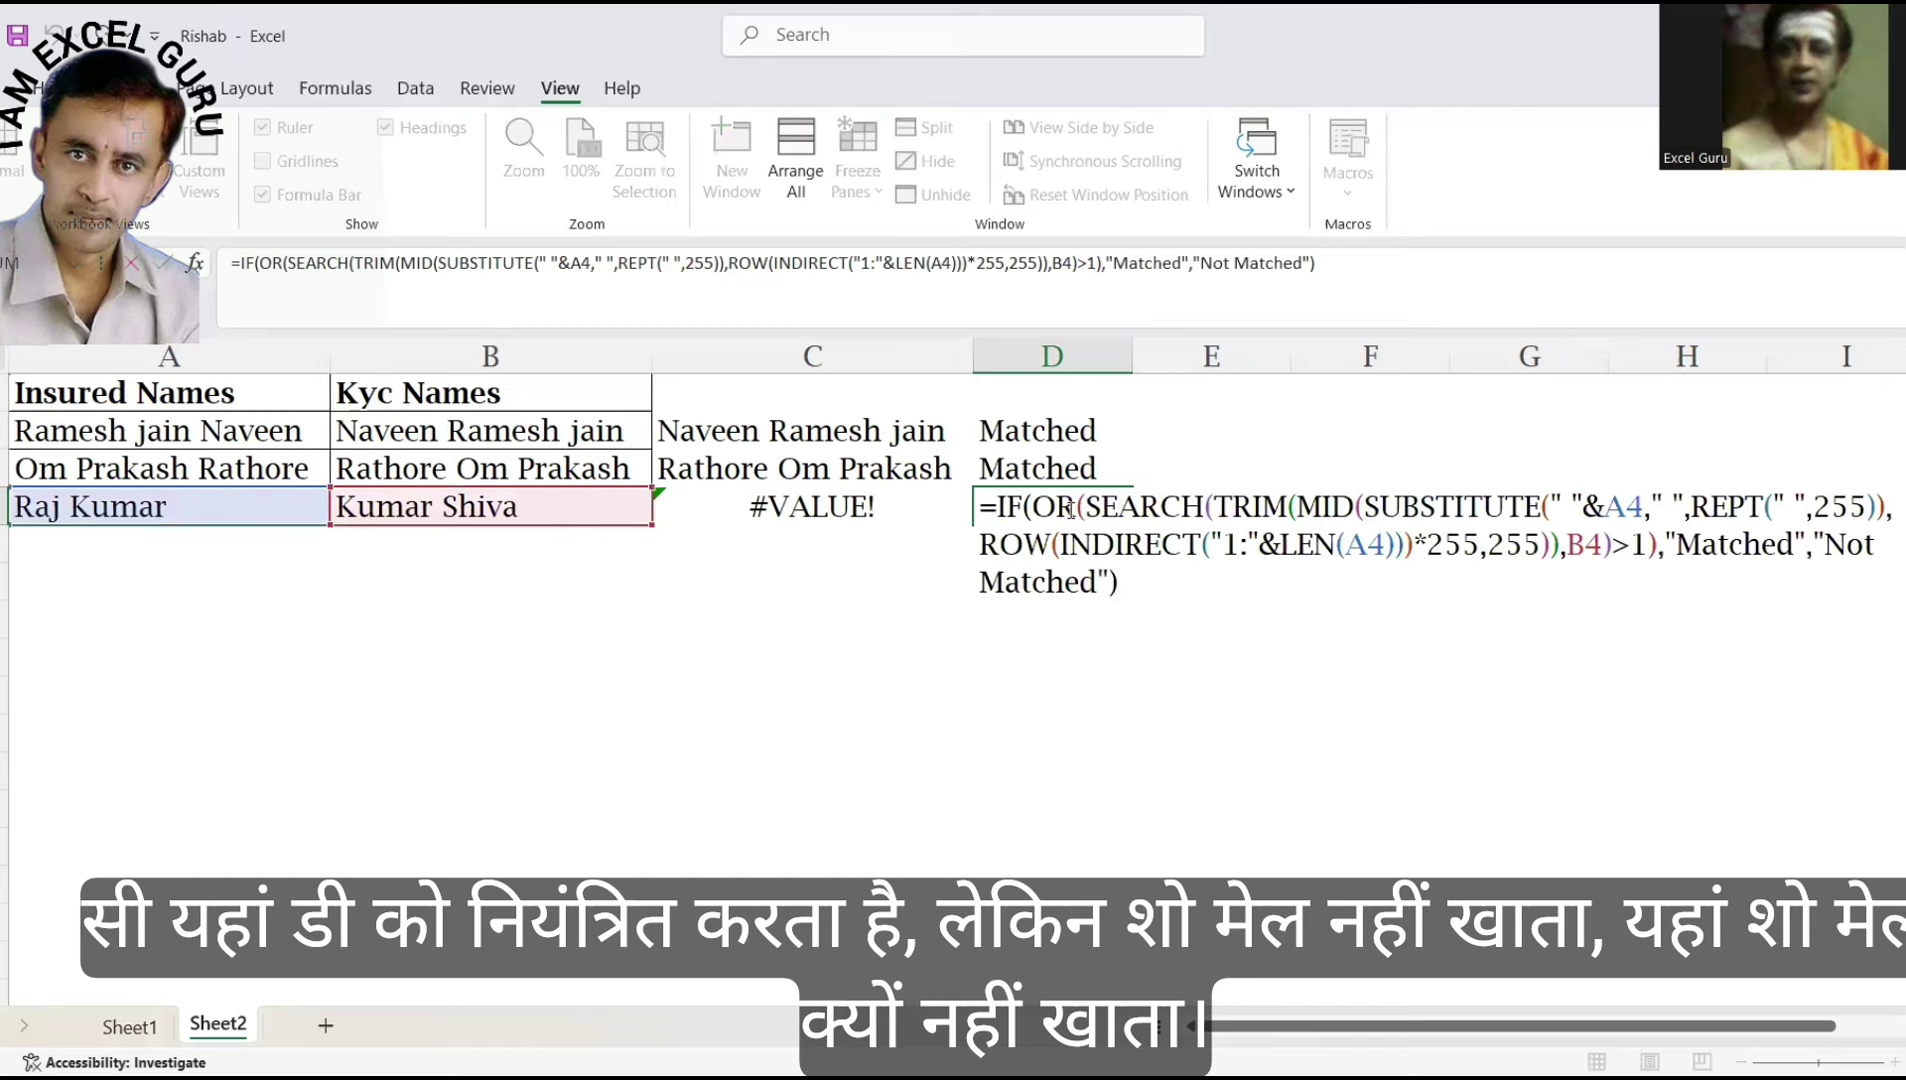
pyautogui.press('Escape')
pyautogui.press('Up')
pyautogui.press('Up')
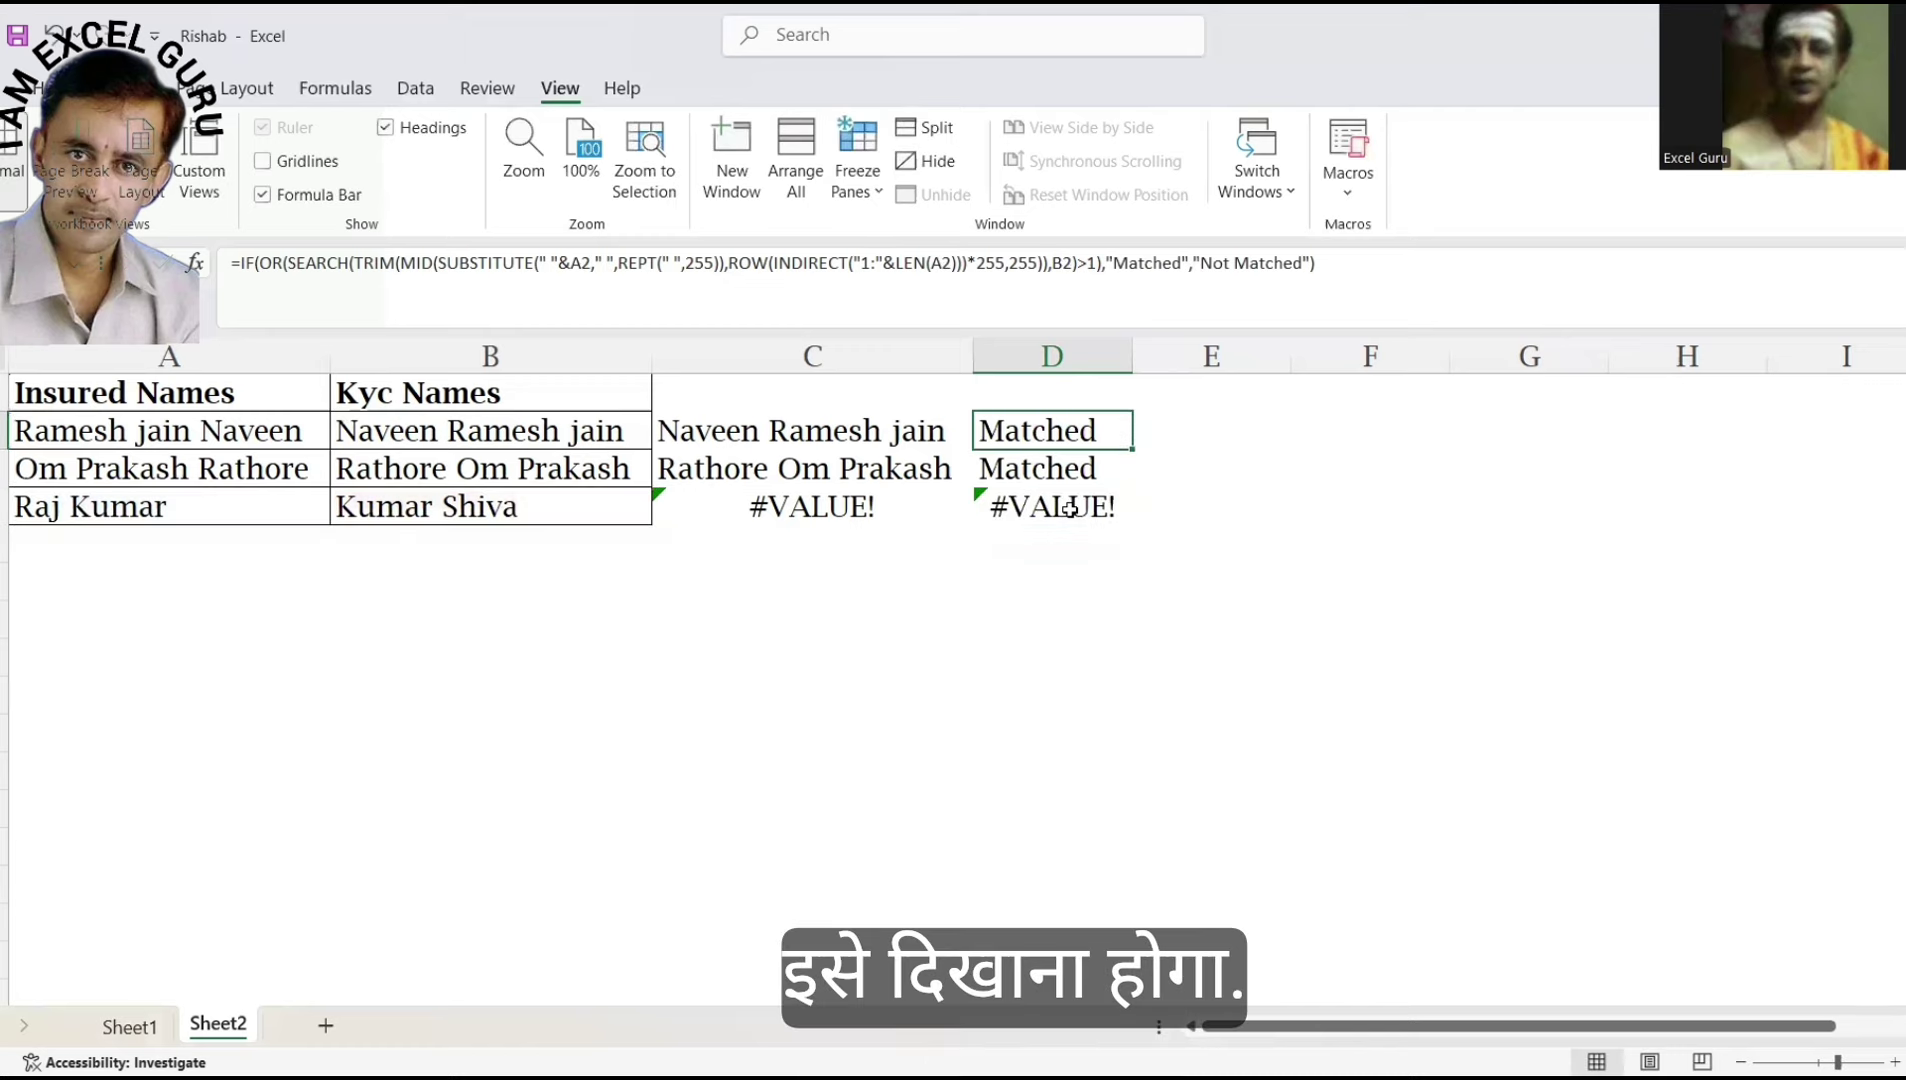
pyautogui.press('F2')
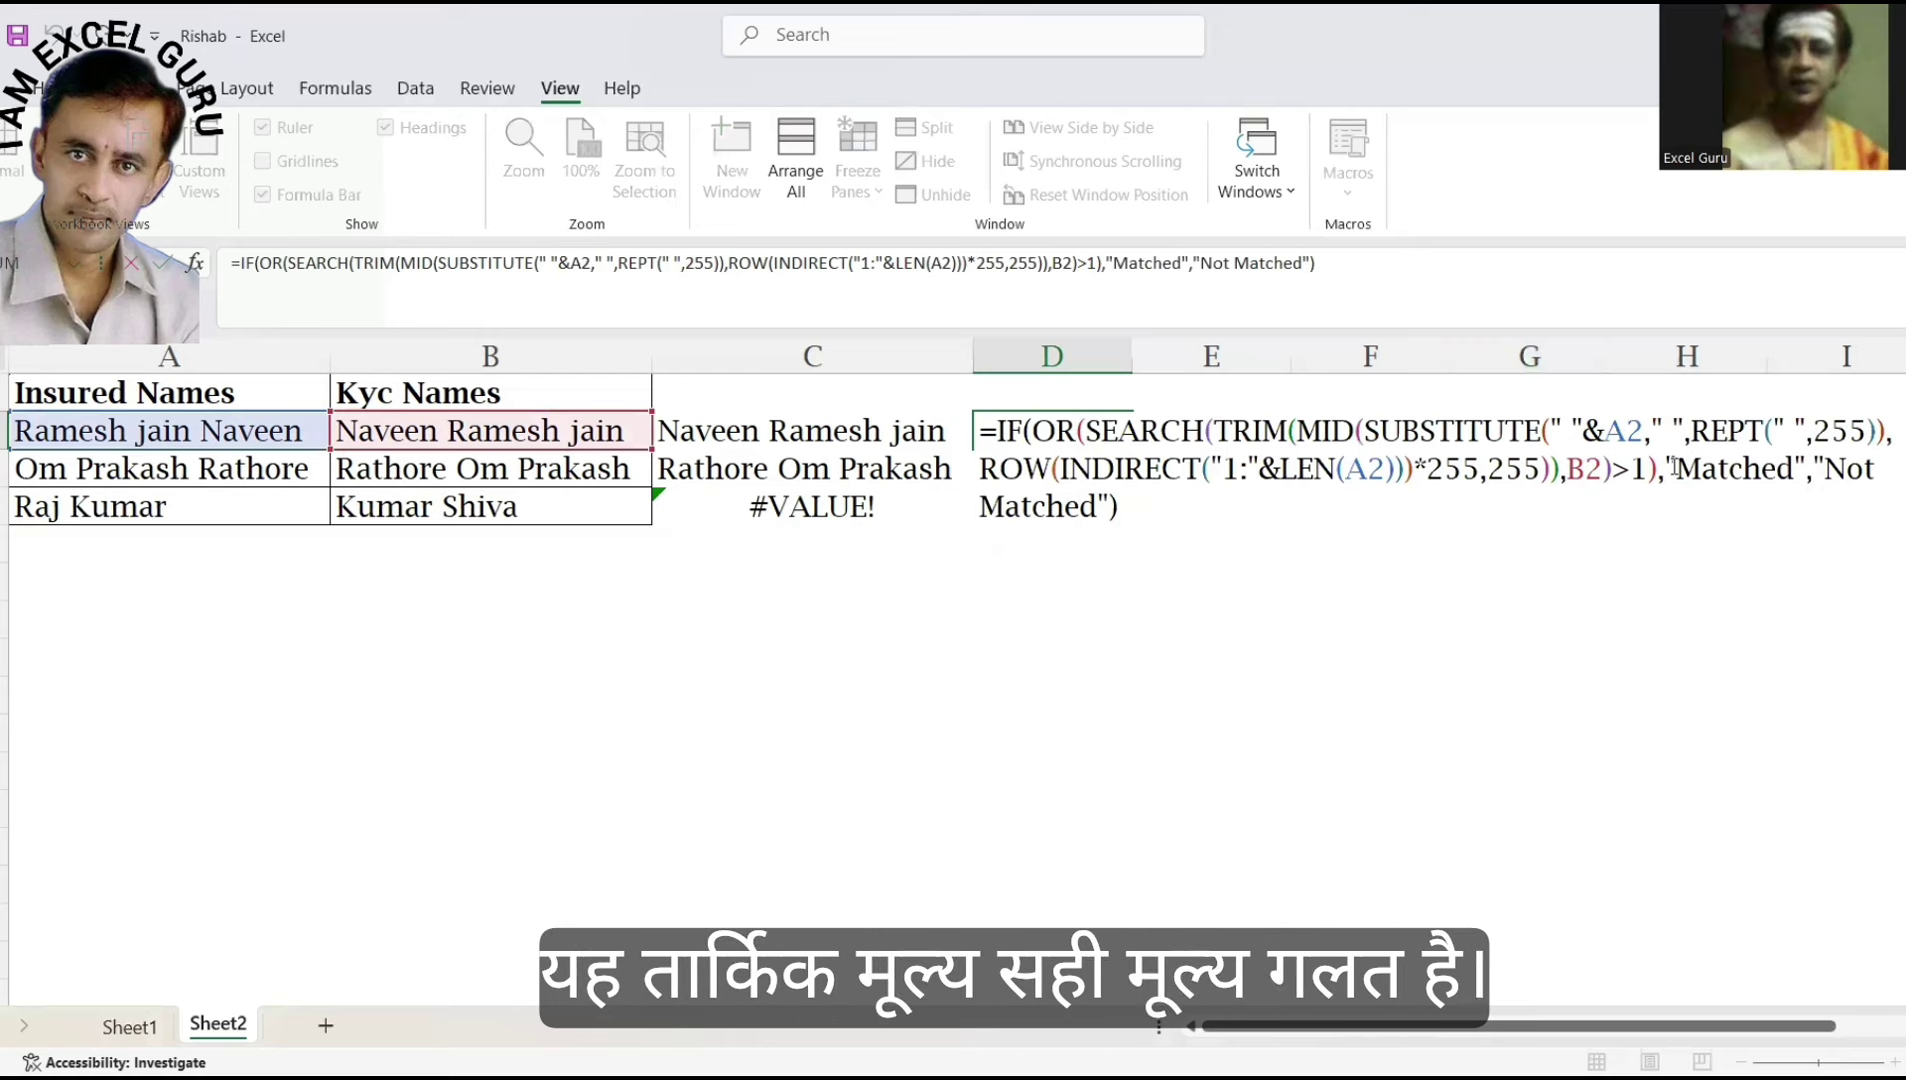
pyautogui.click(1145, 540)
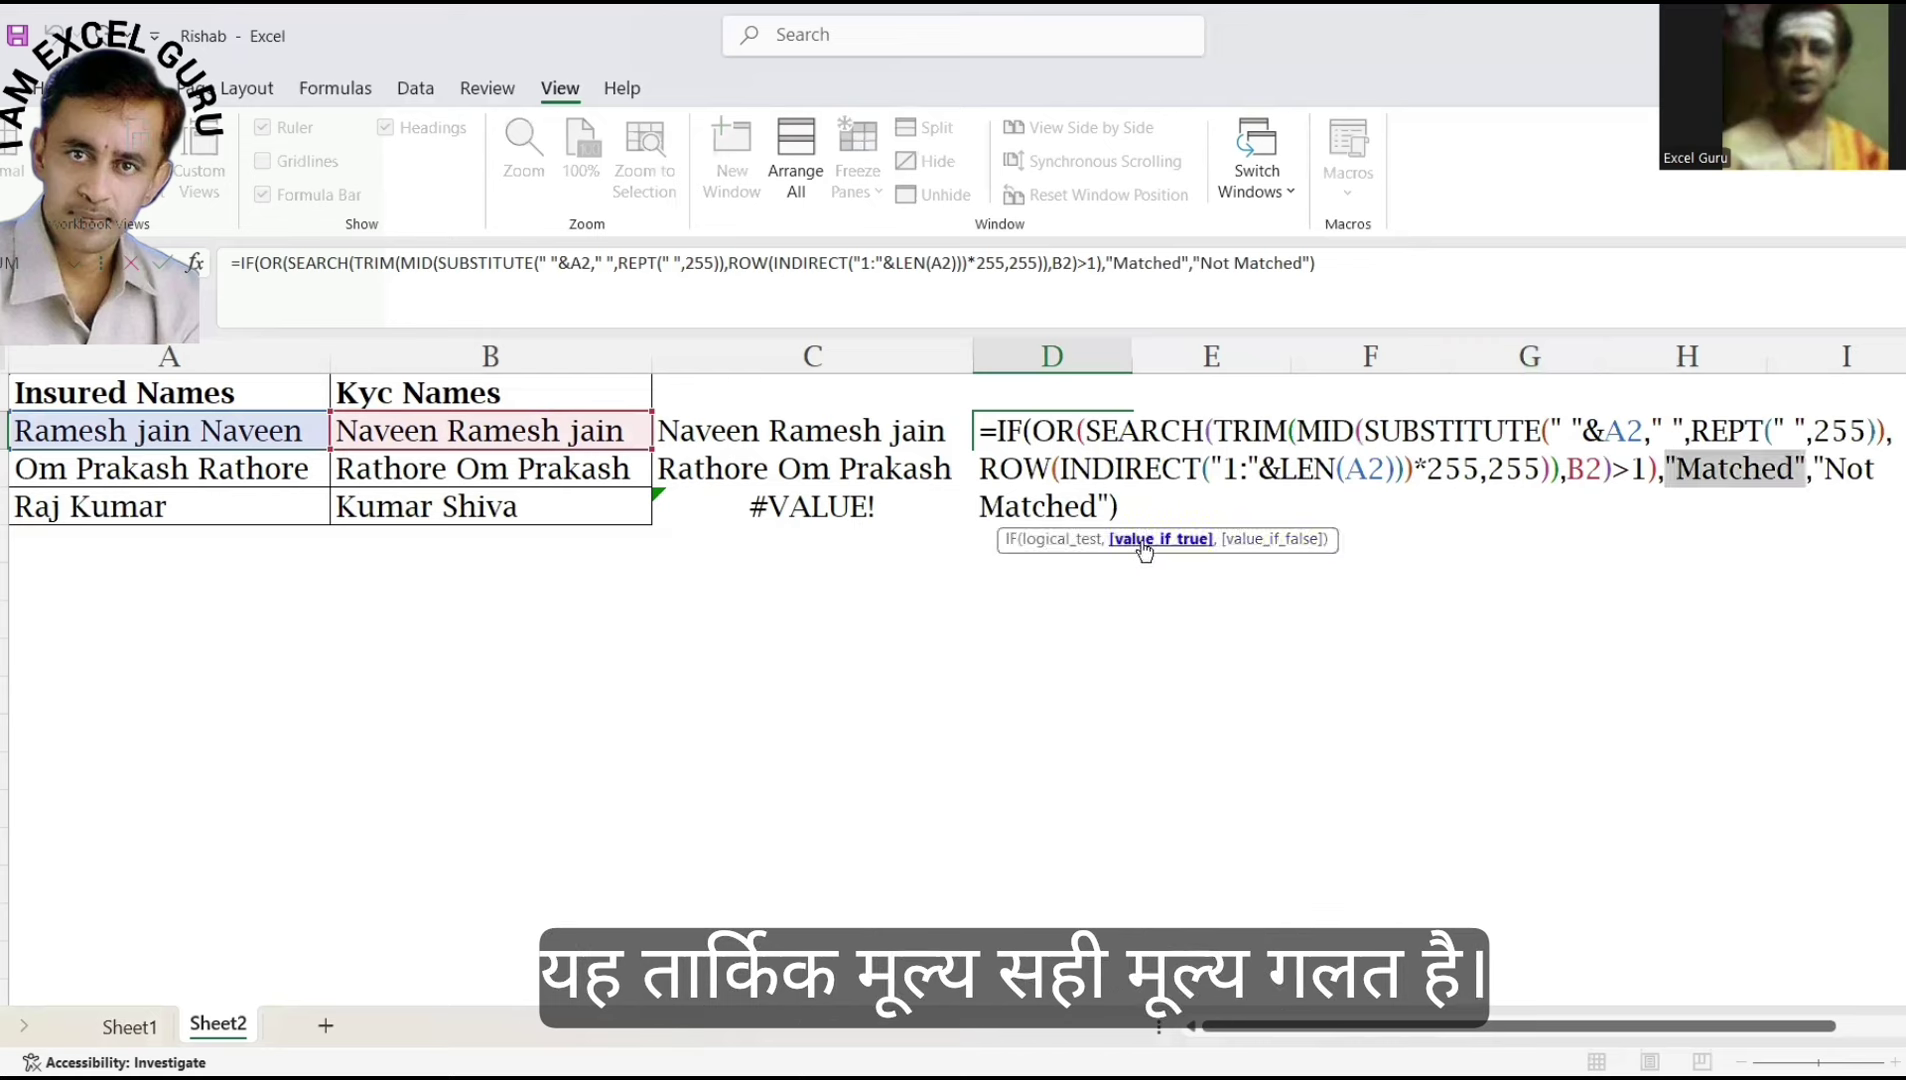
pyautogui.click(1280, 538)
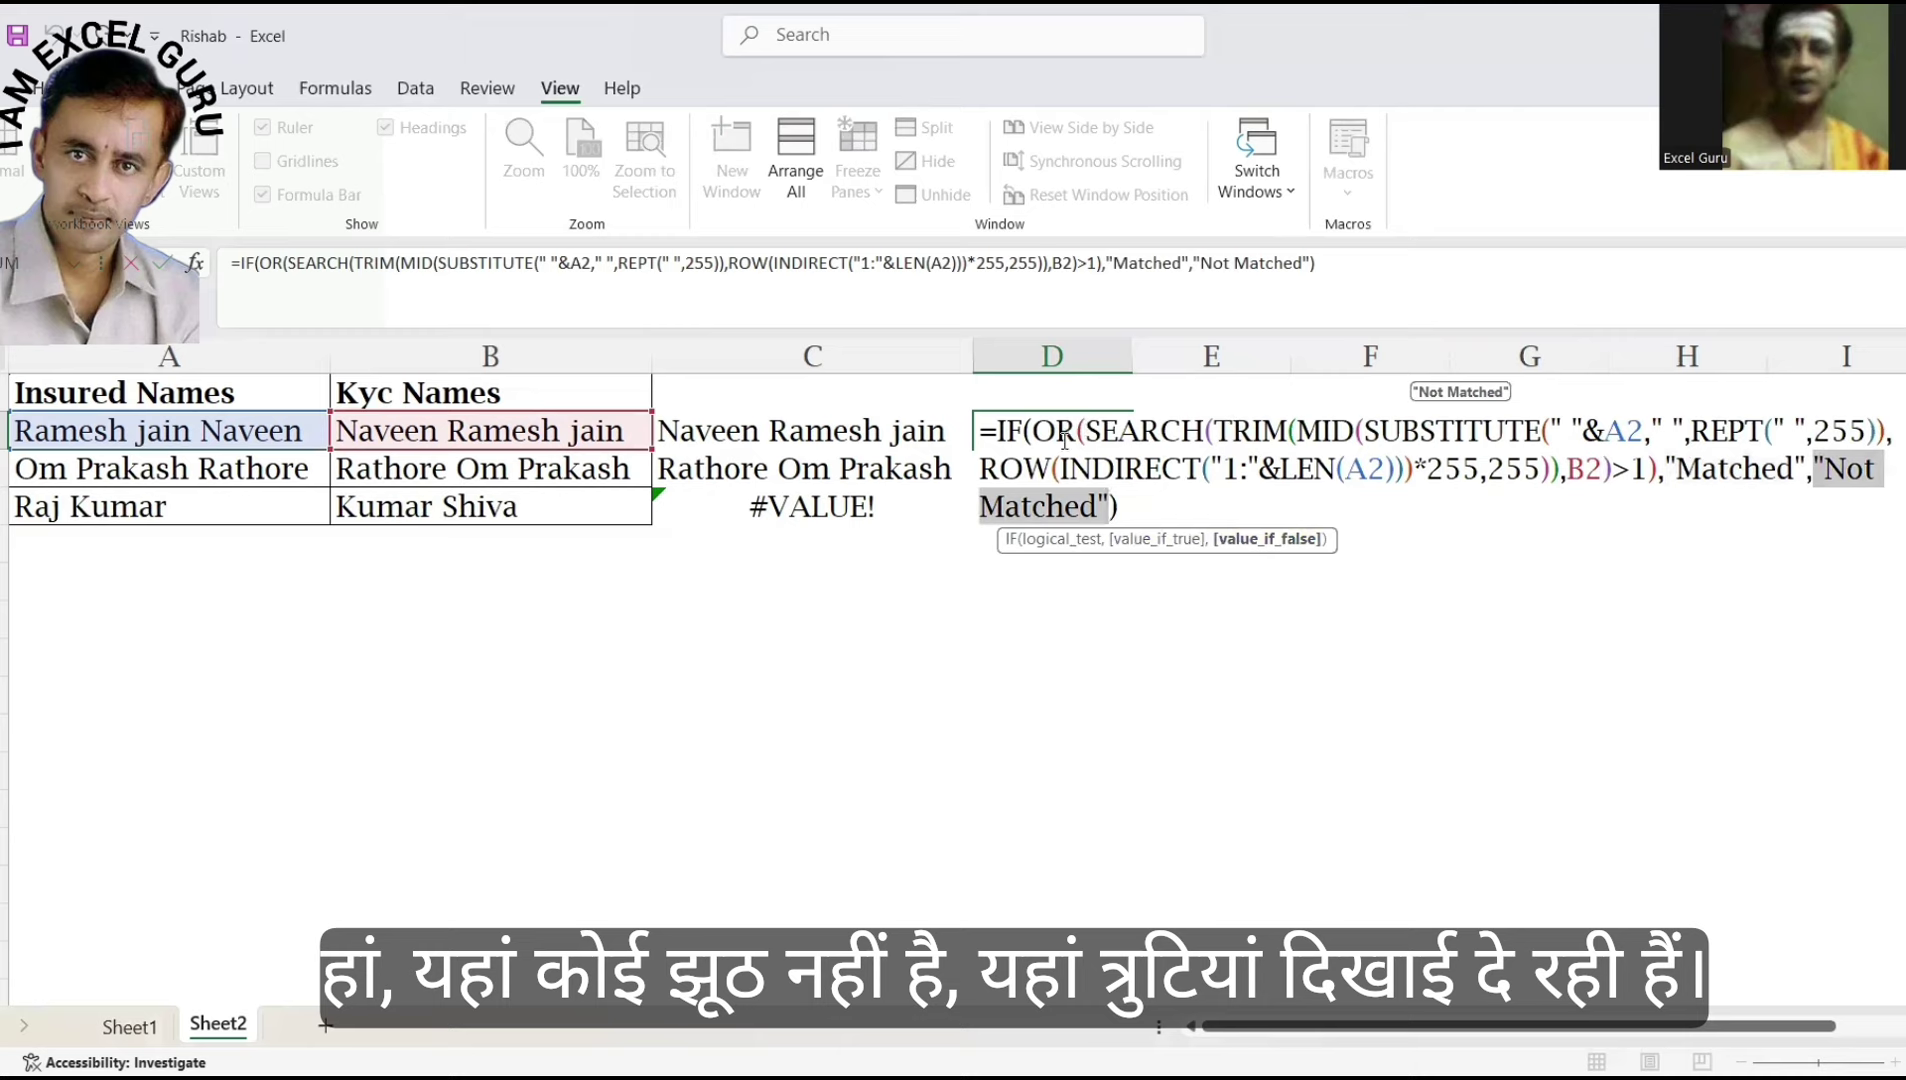
pyautogui.click(1094, 425)
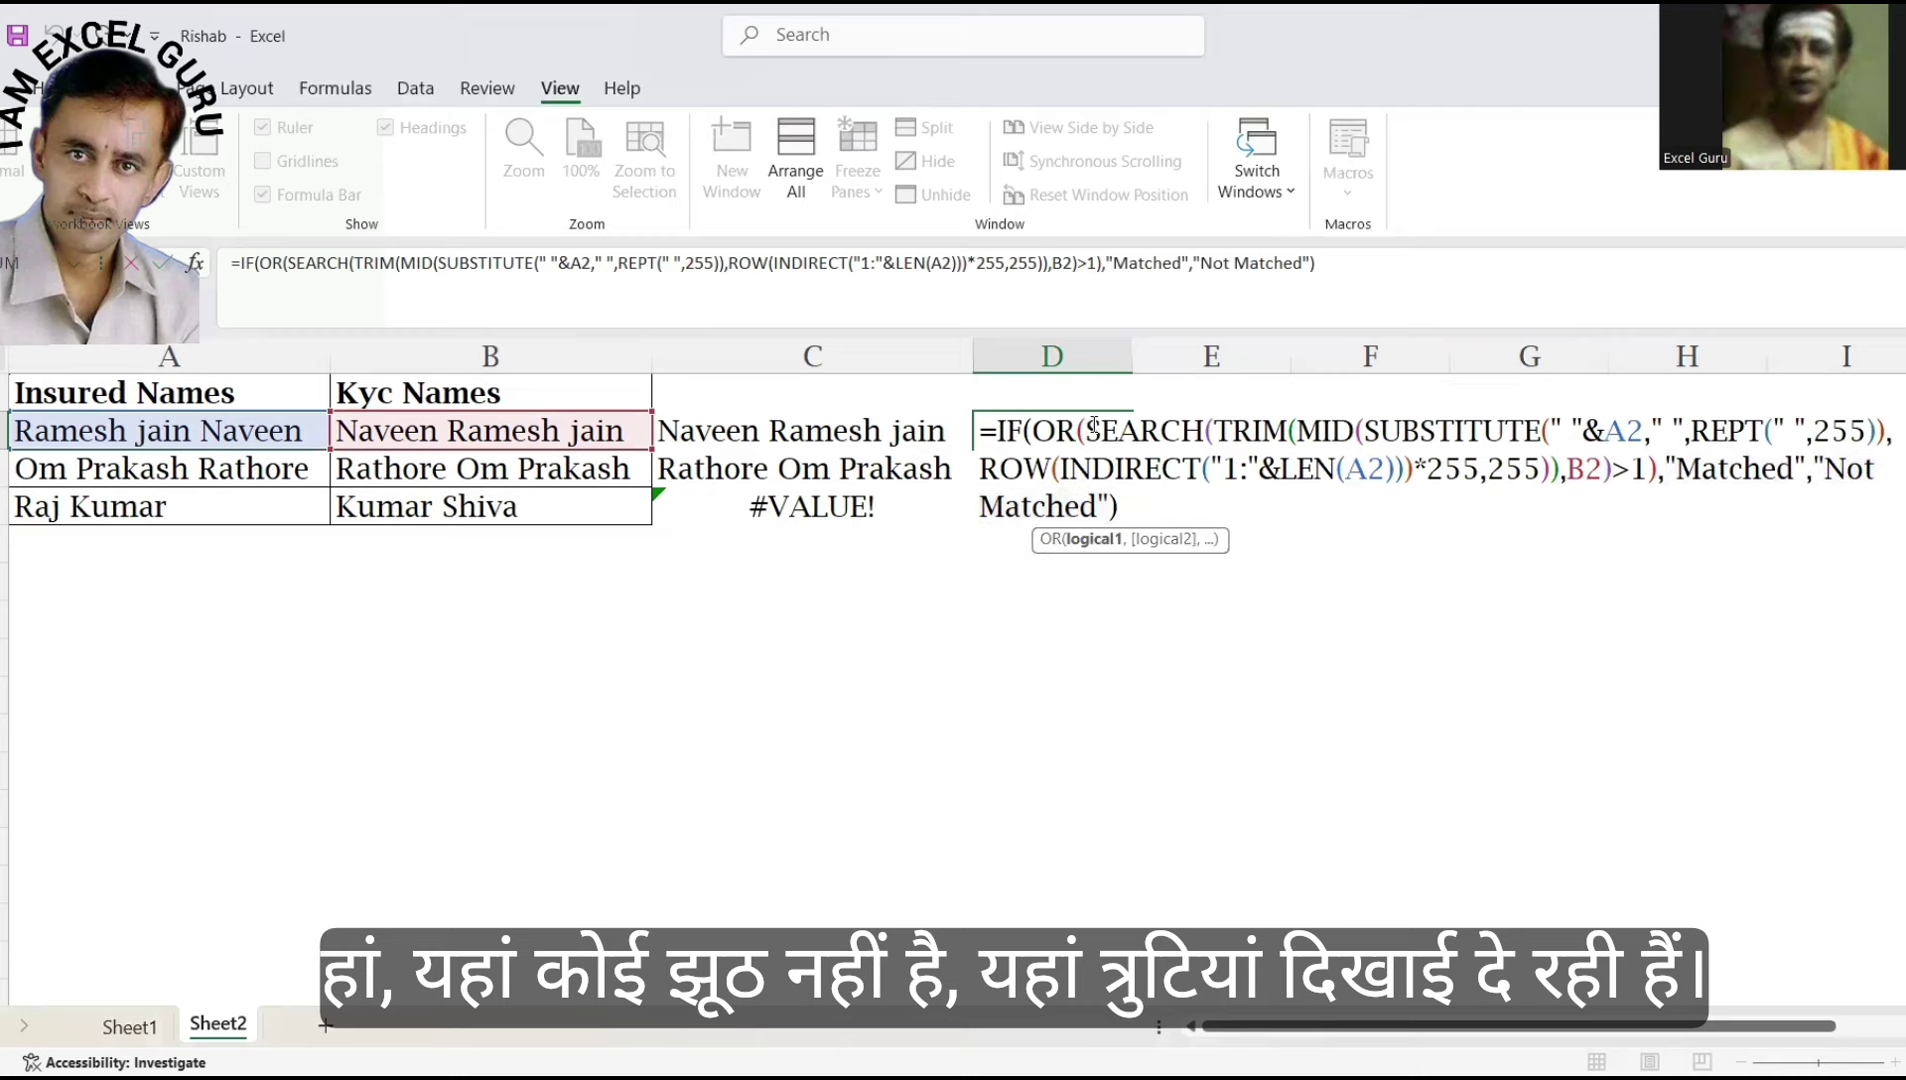
pyautogui.click(1092, 540)
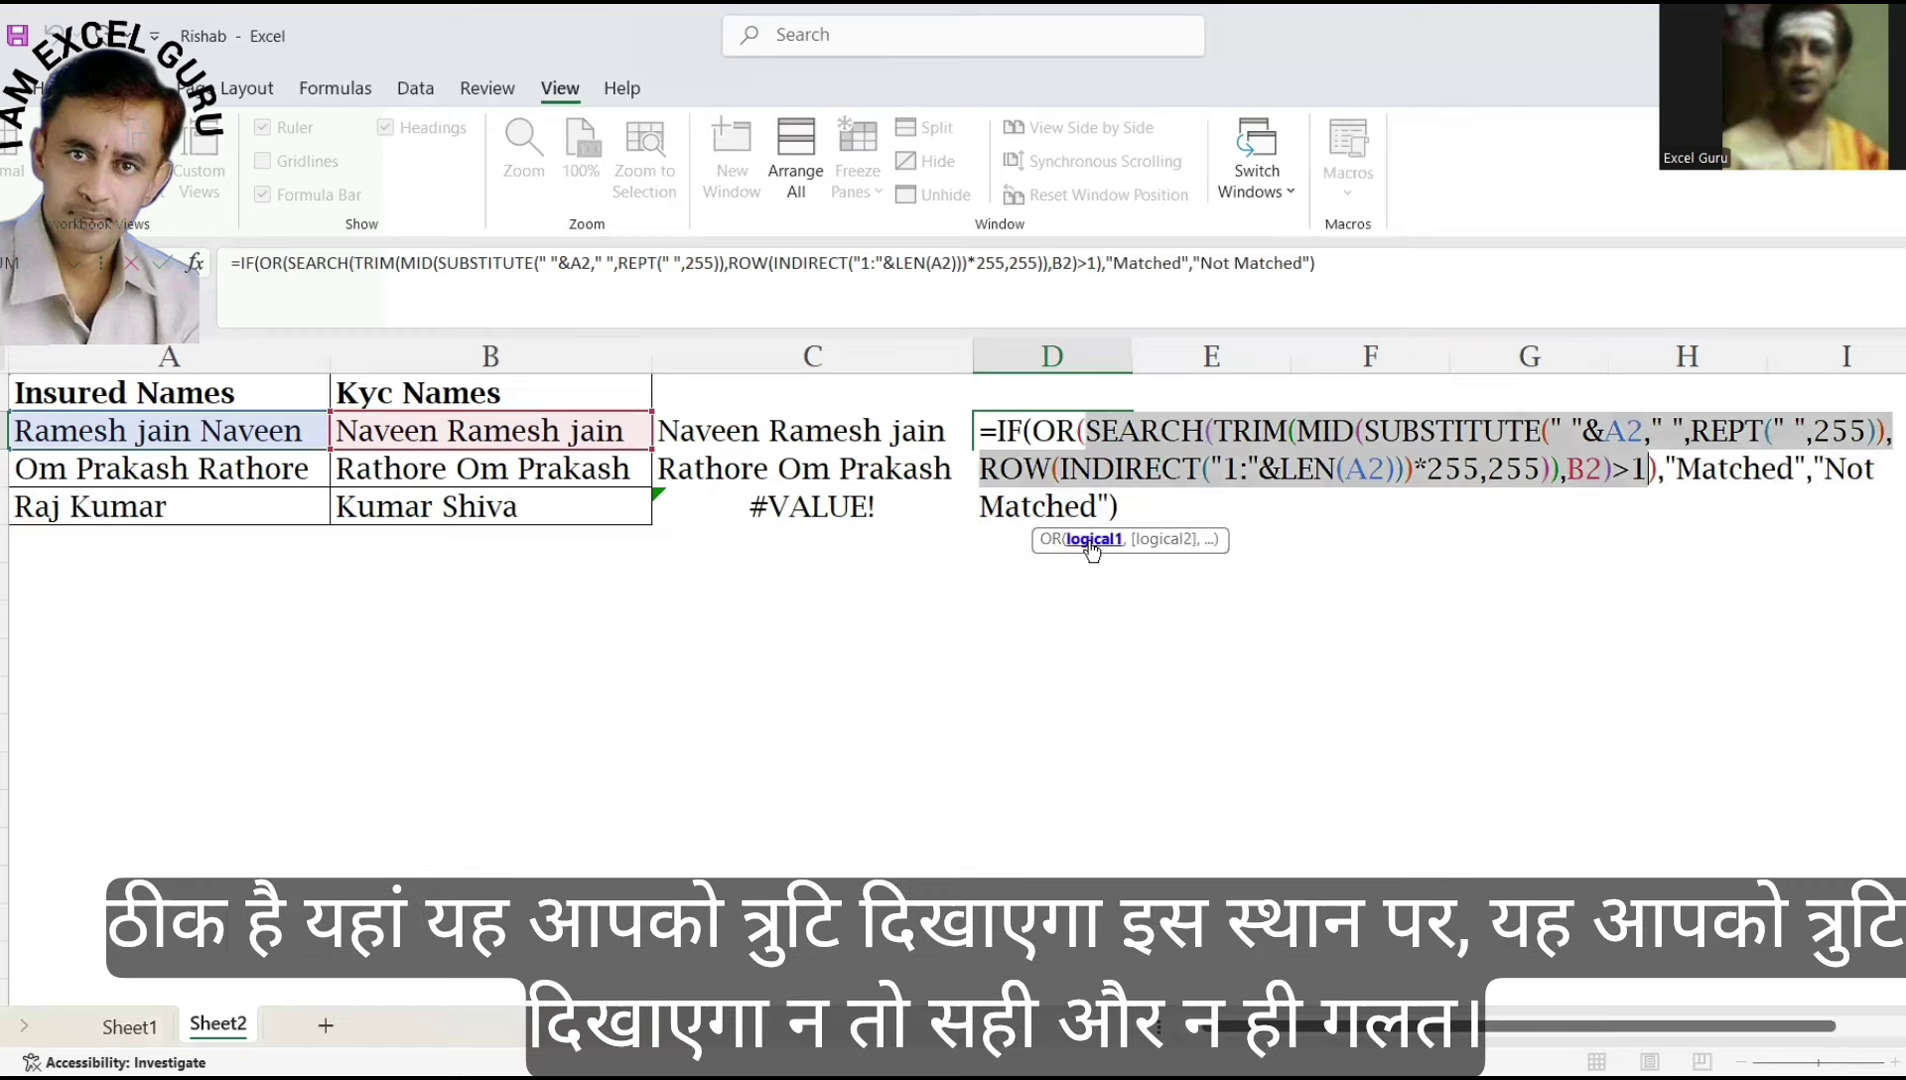
pyautogui.press('Return')
pyautogui.press('Return')
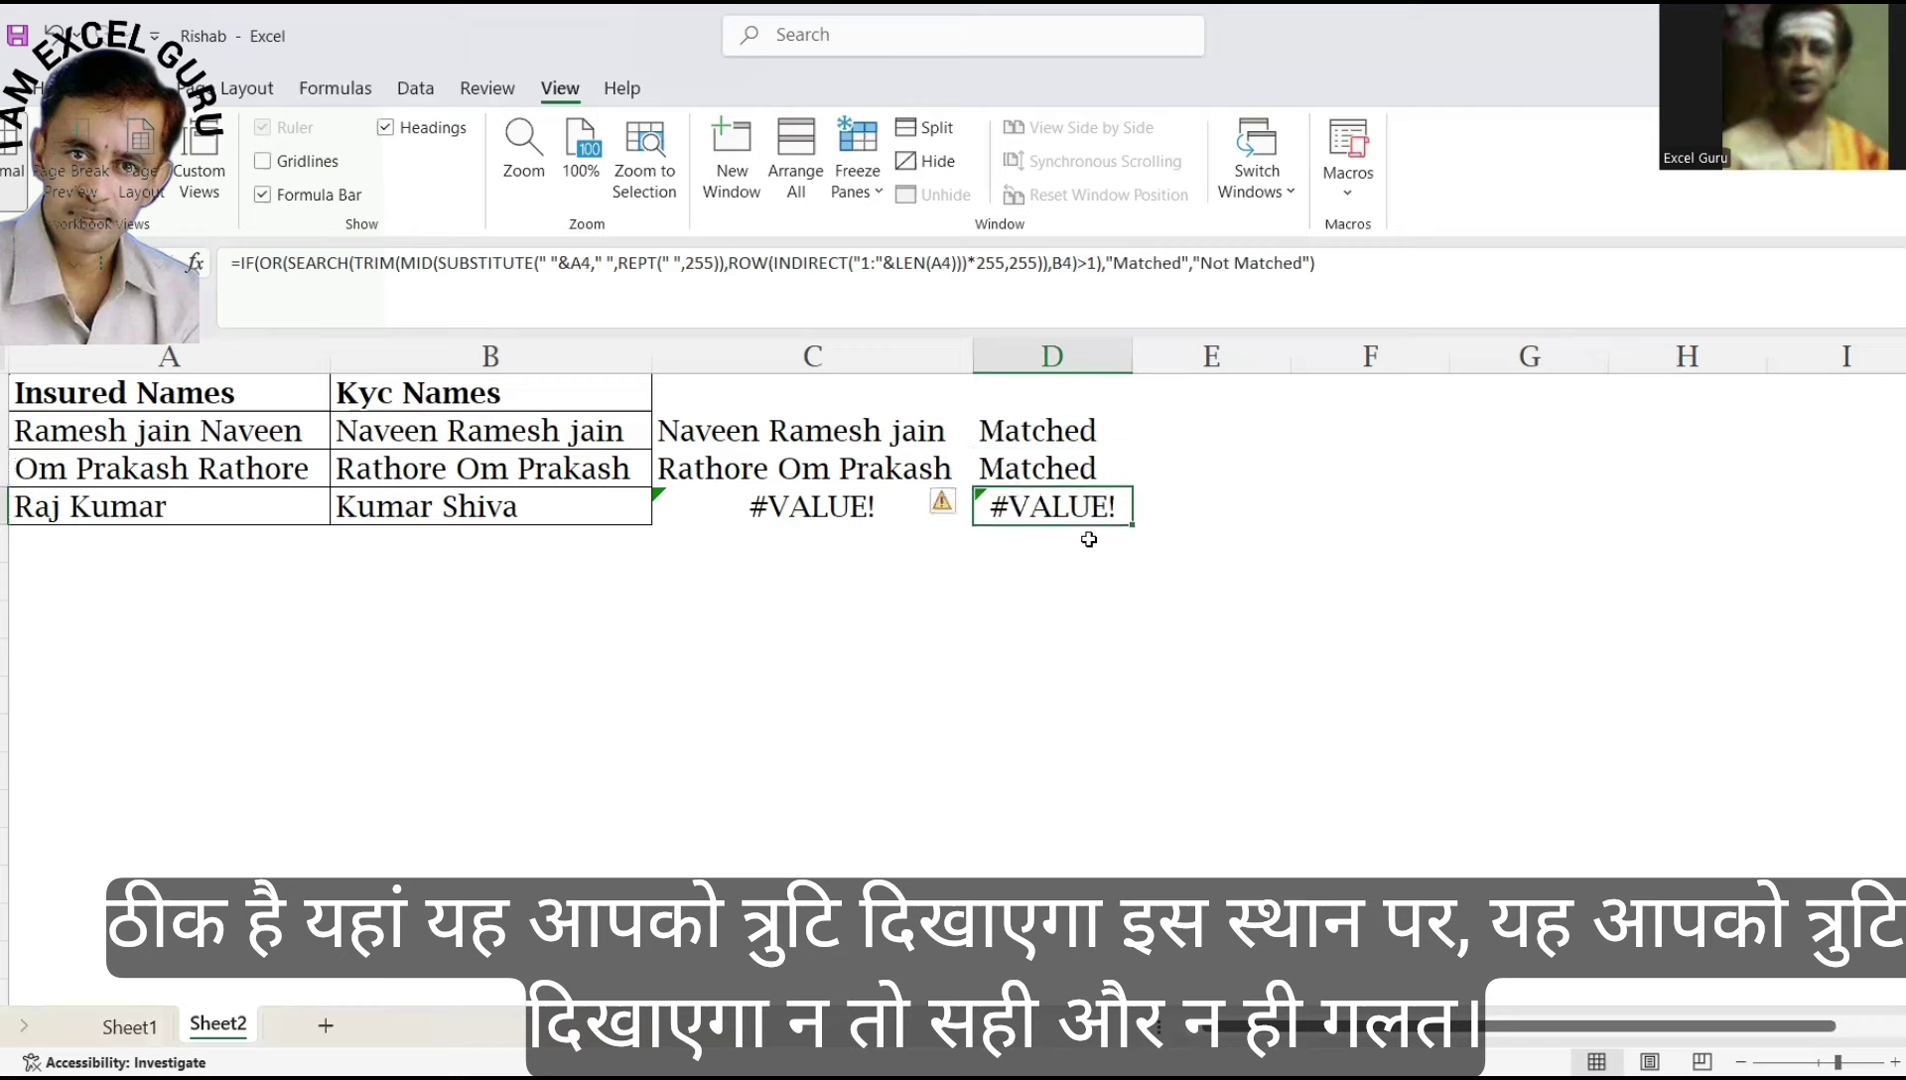
pyautogui.press('F2')
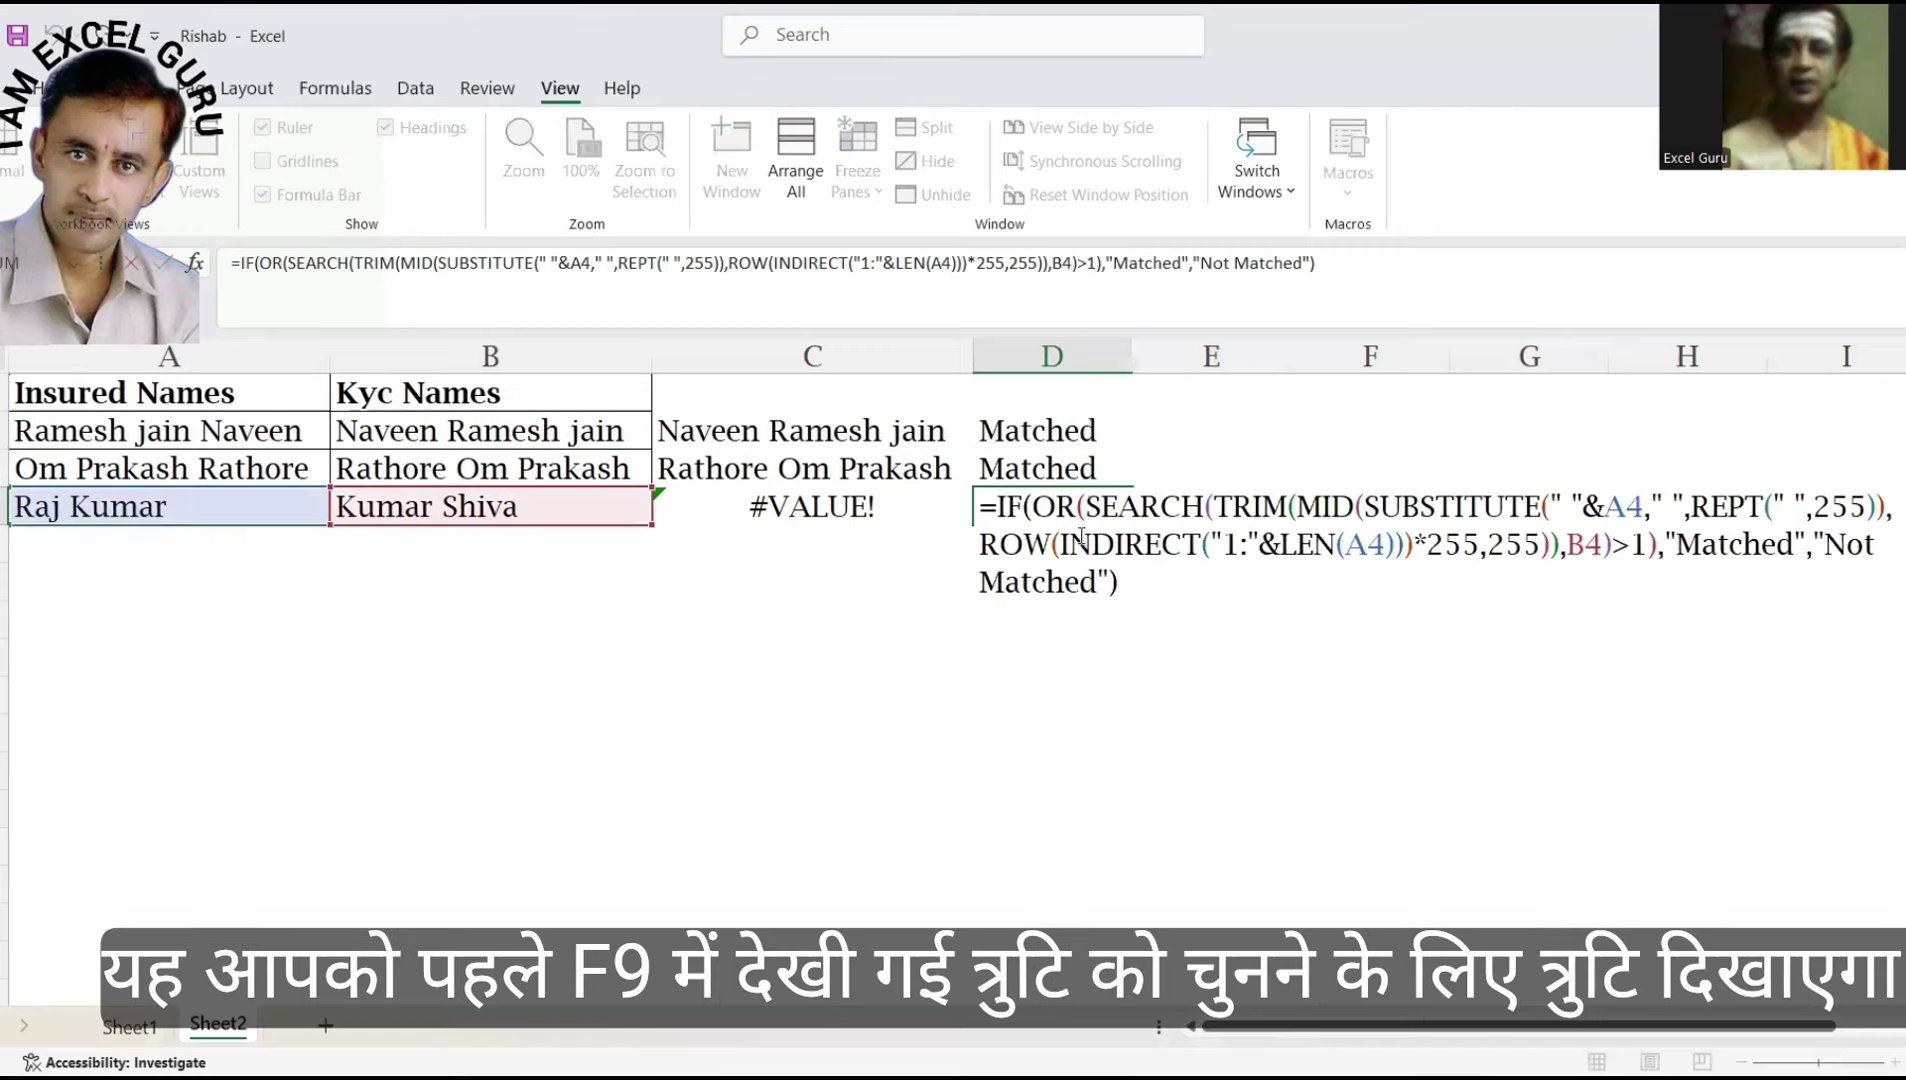
pyautogui.click(1086, 506)
pyautogui.click(1090, 615)
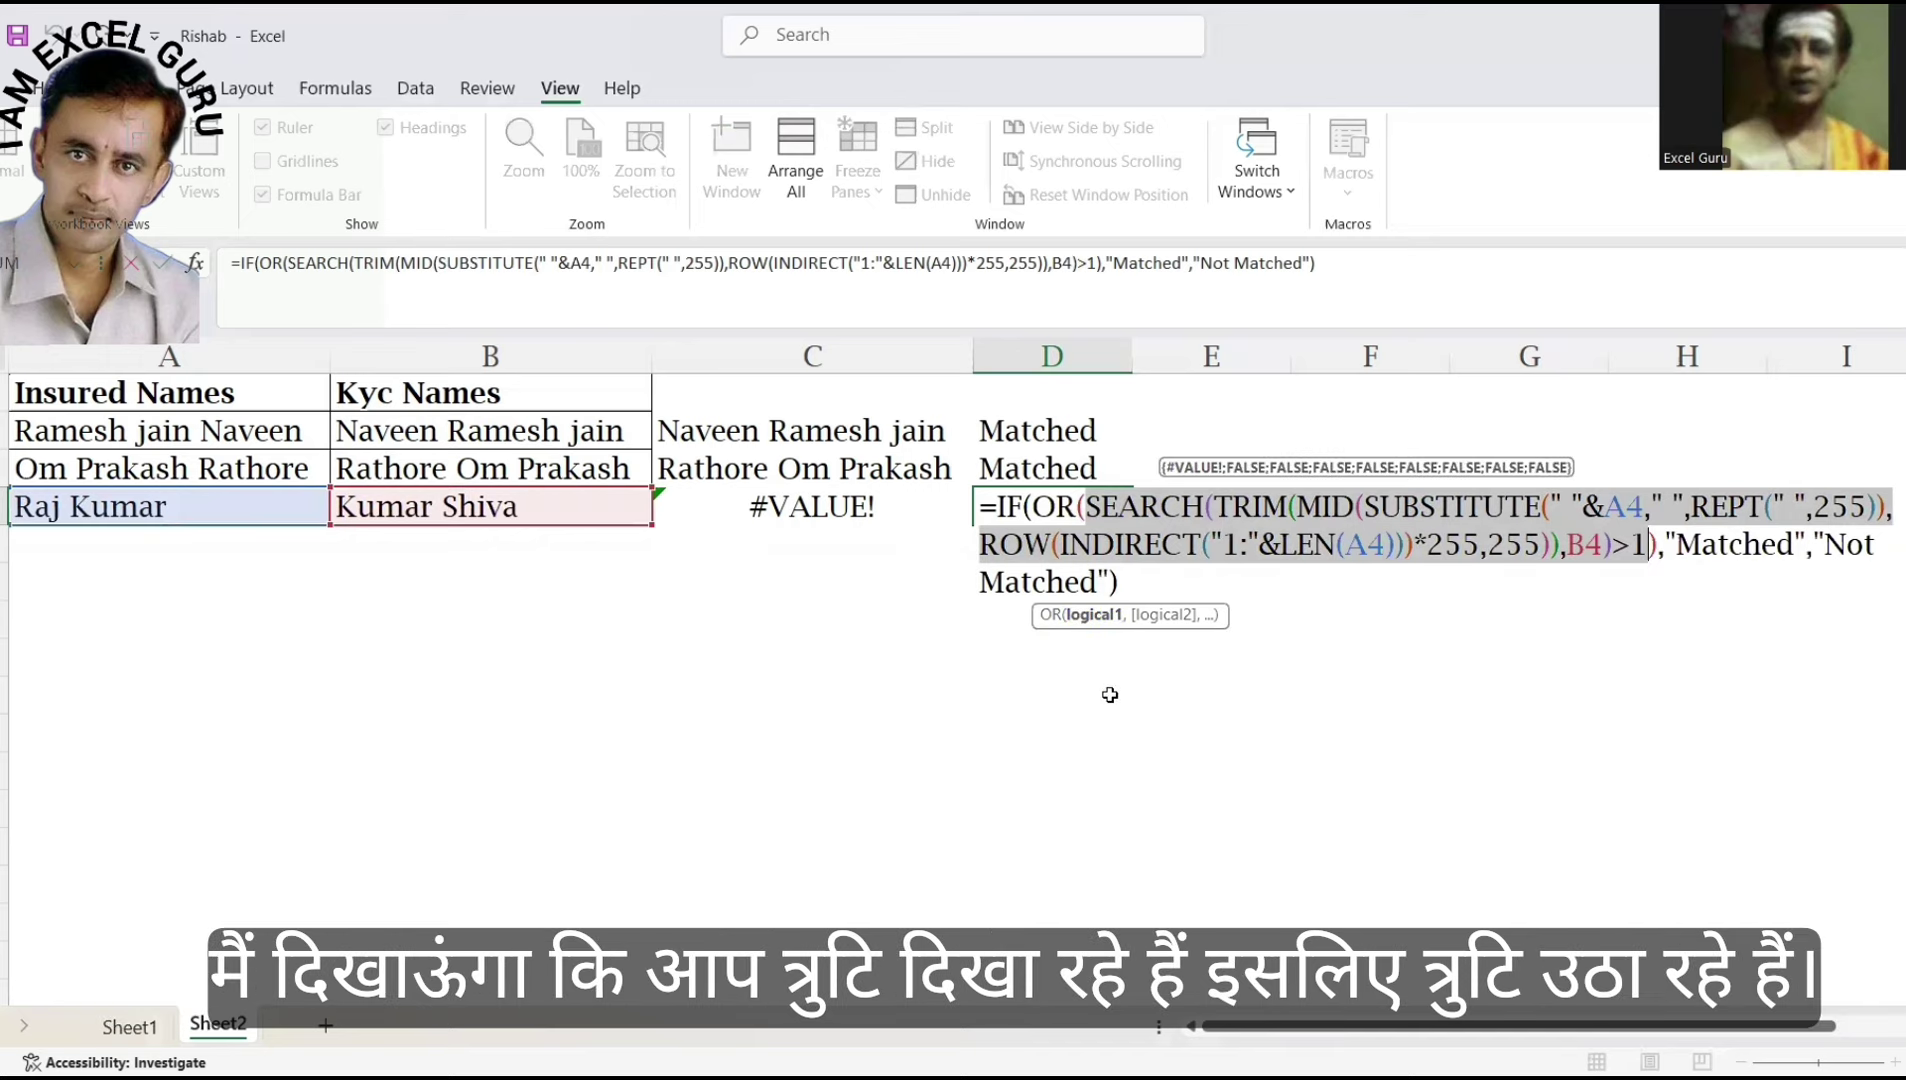
pyautogui.press('F9')
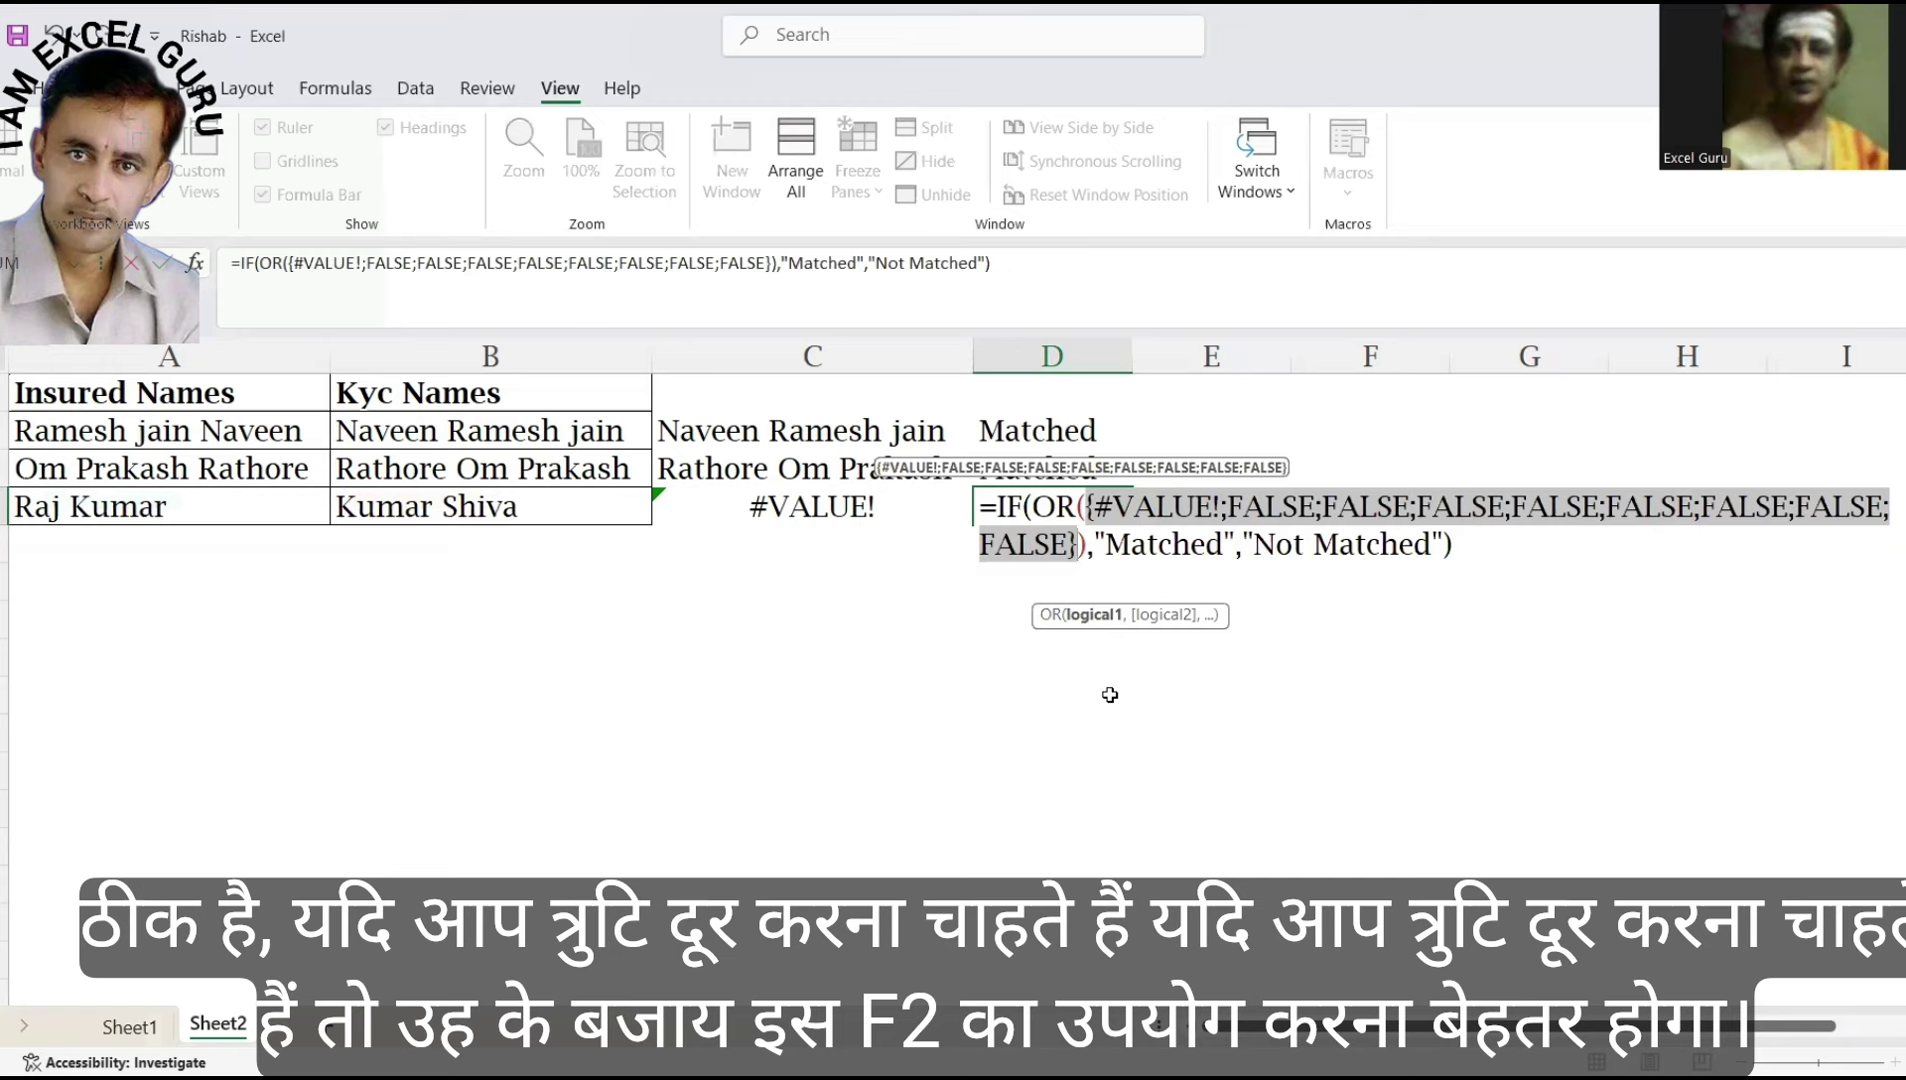
pyautogui.hotkey('ctrl', 'z')
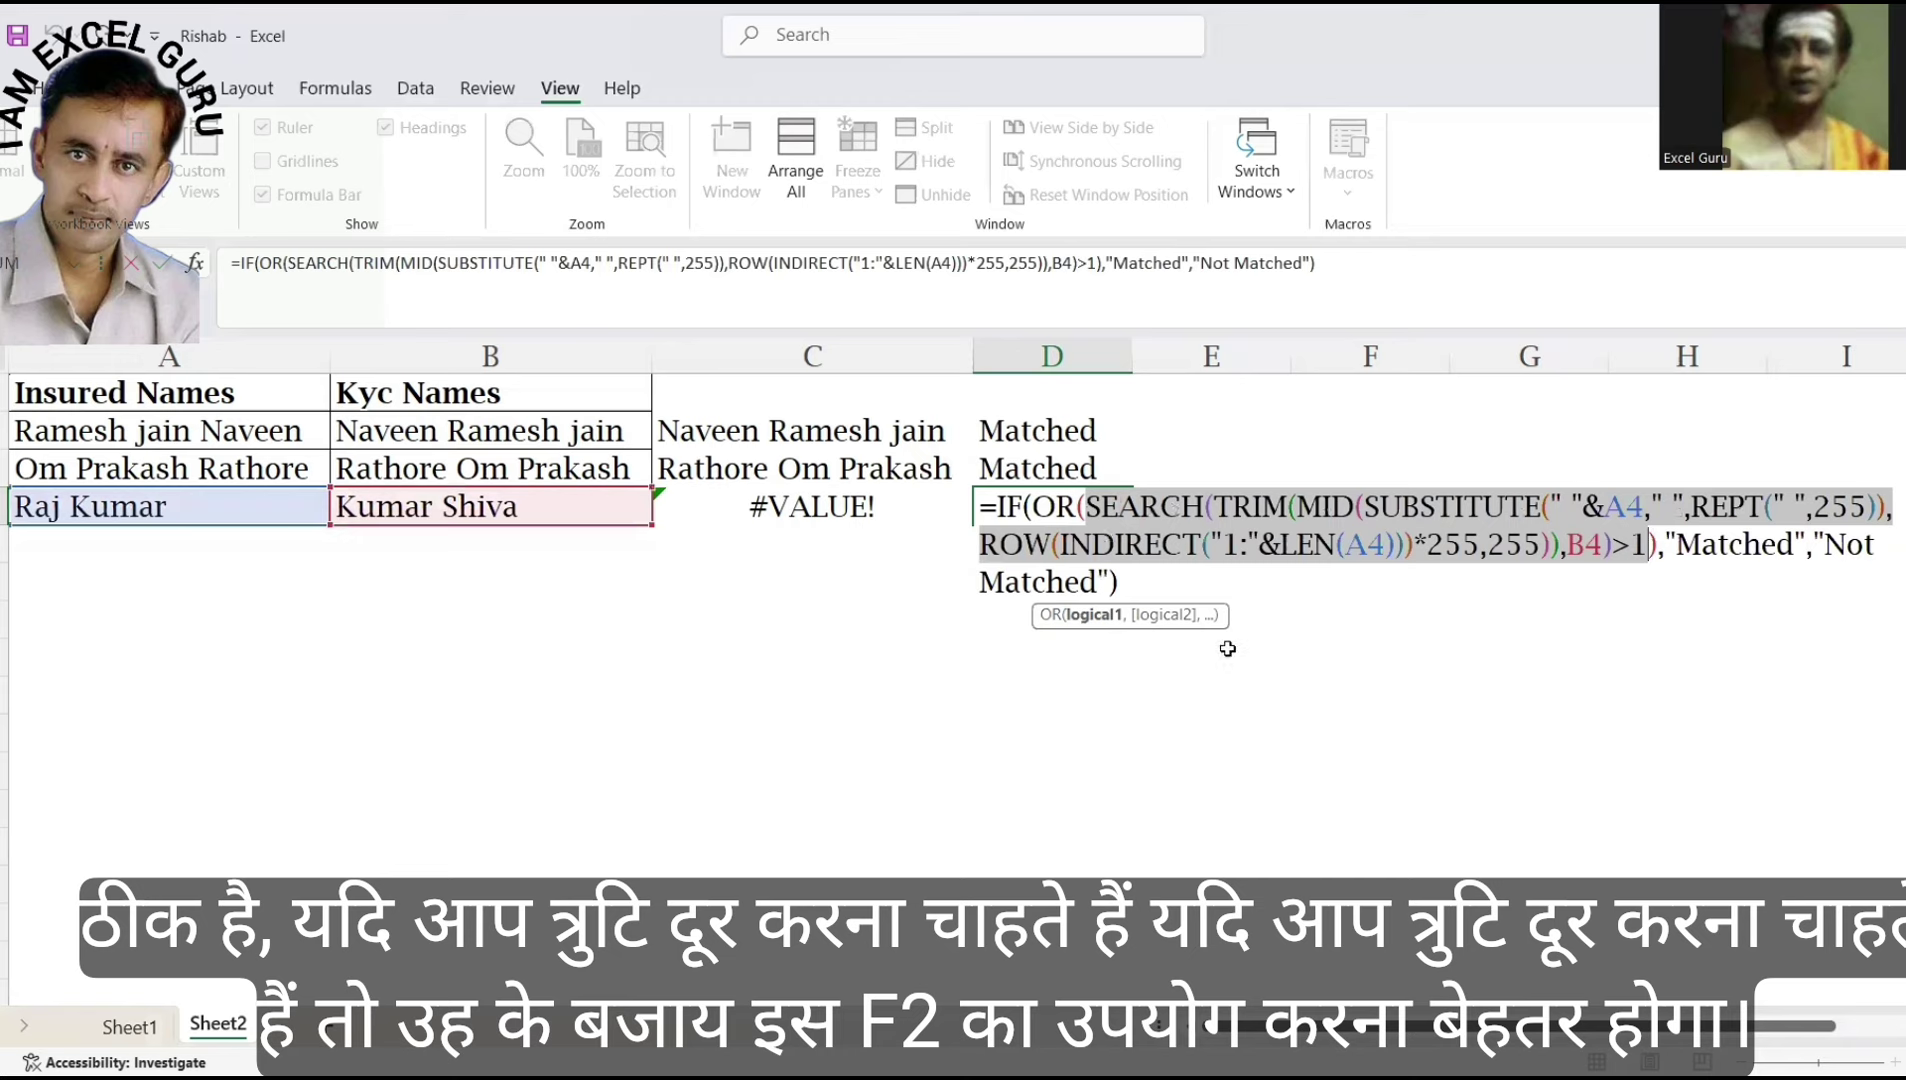
pyautogui.press('Escape')
pyautogui.press('Up')
pyautogui.press('Up')
pyautogui.press('F2')
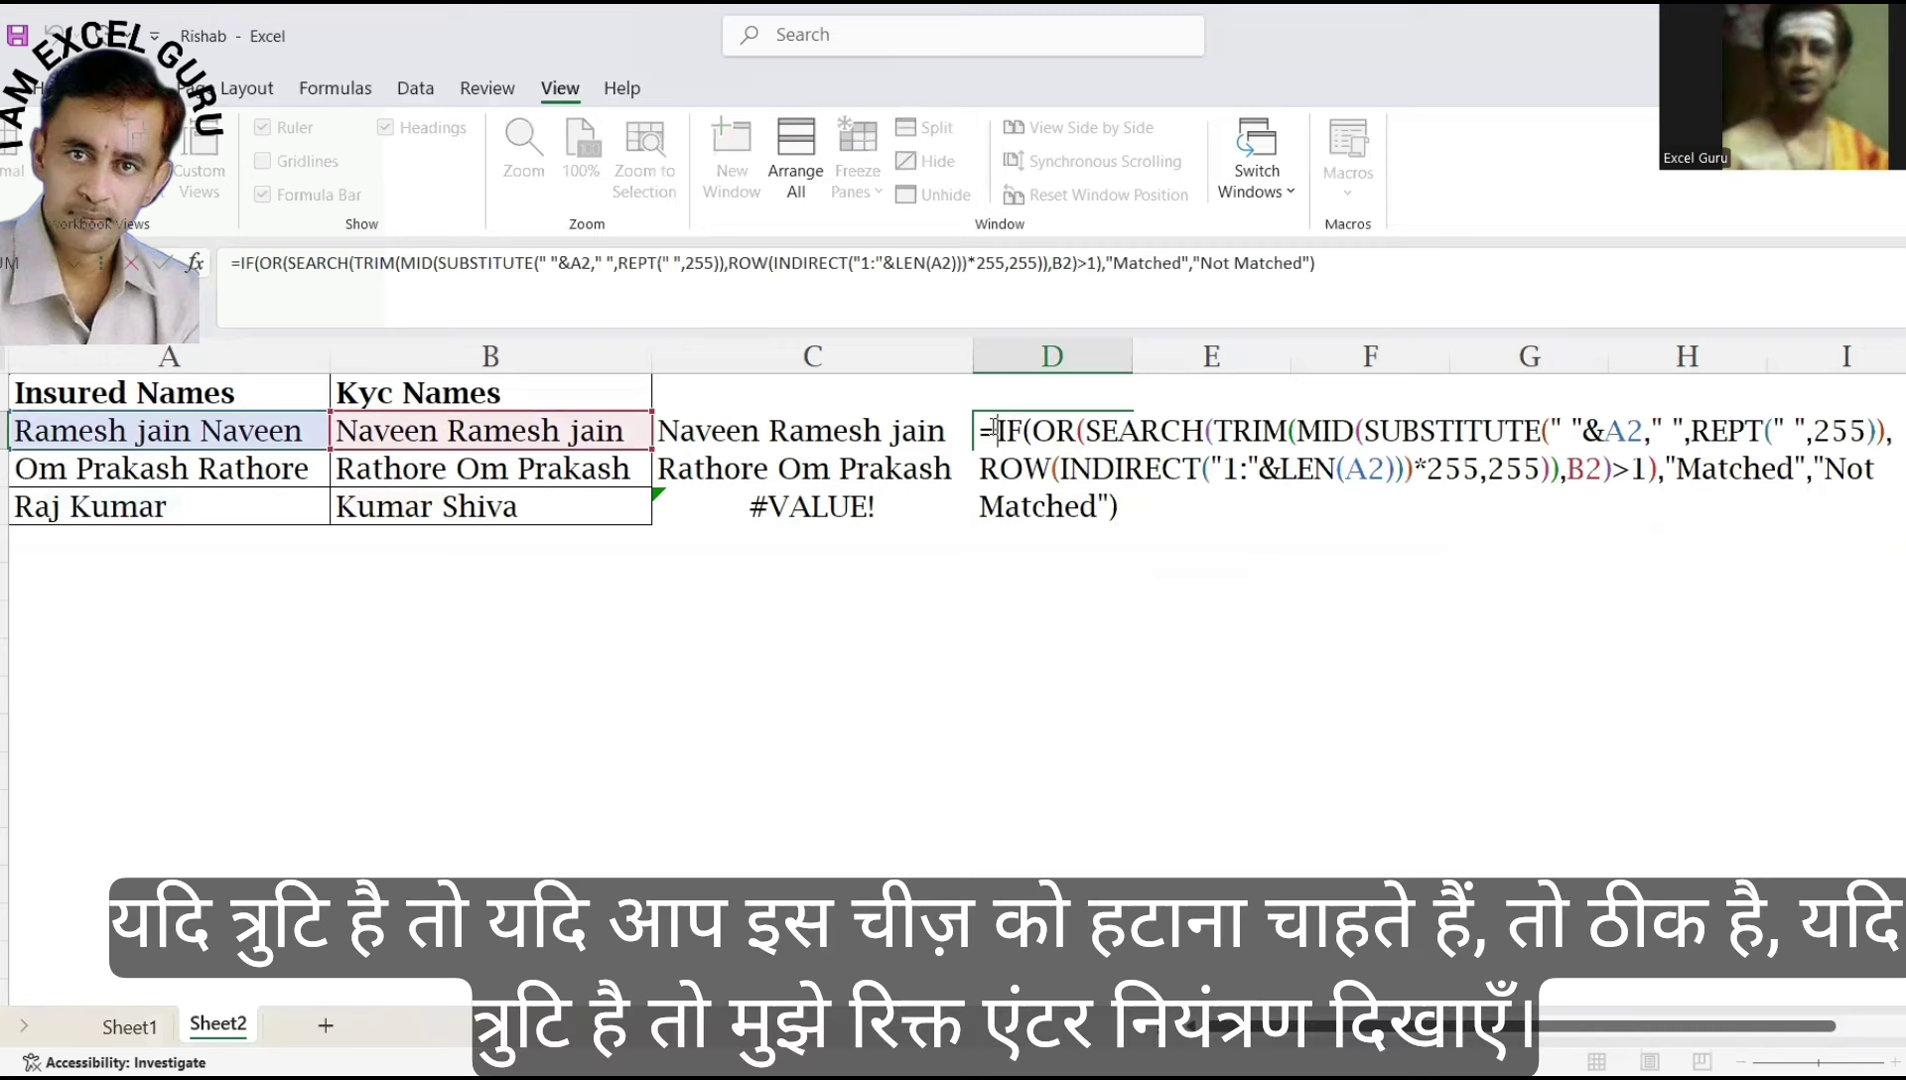
# Wrap D2's formula in IFERROR with a "" fallback and fill it down to D4.
pyautogui.write('if')
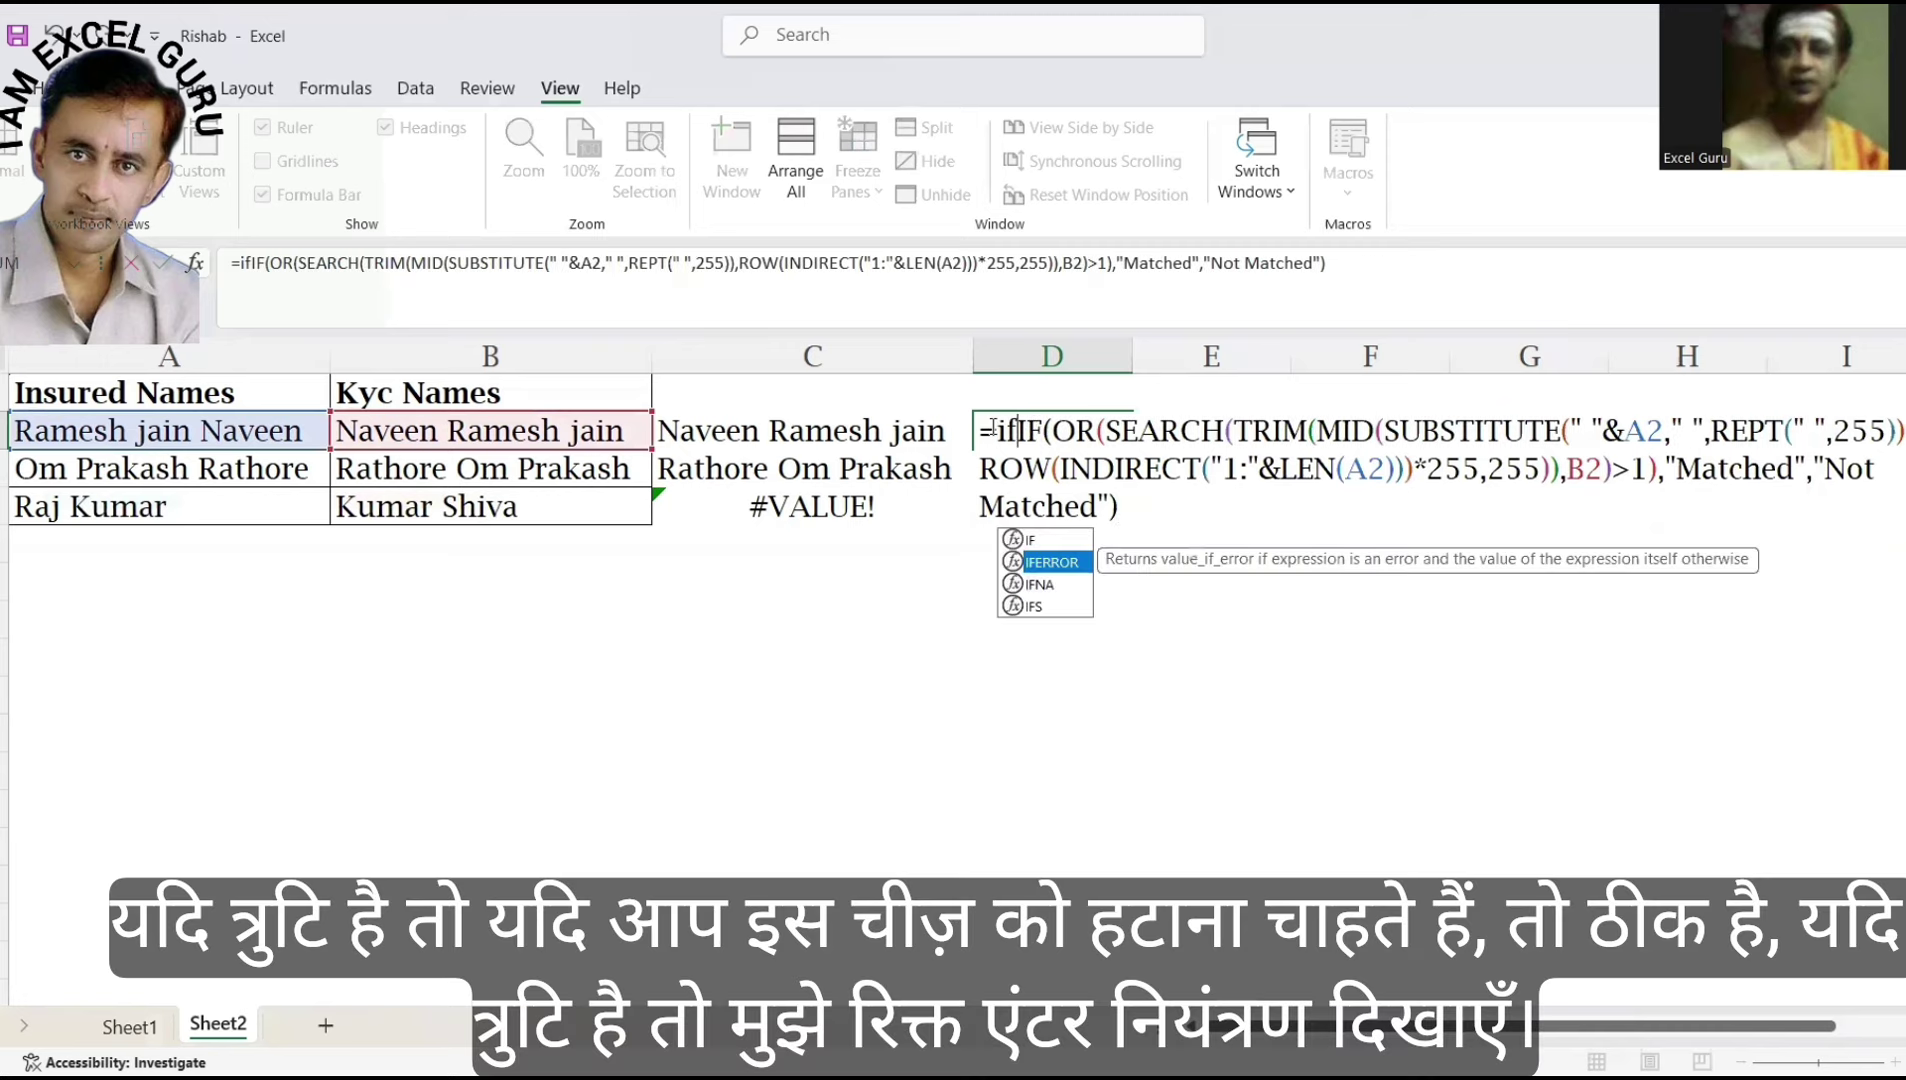
pyautogui.press('Tab')
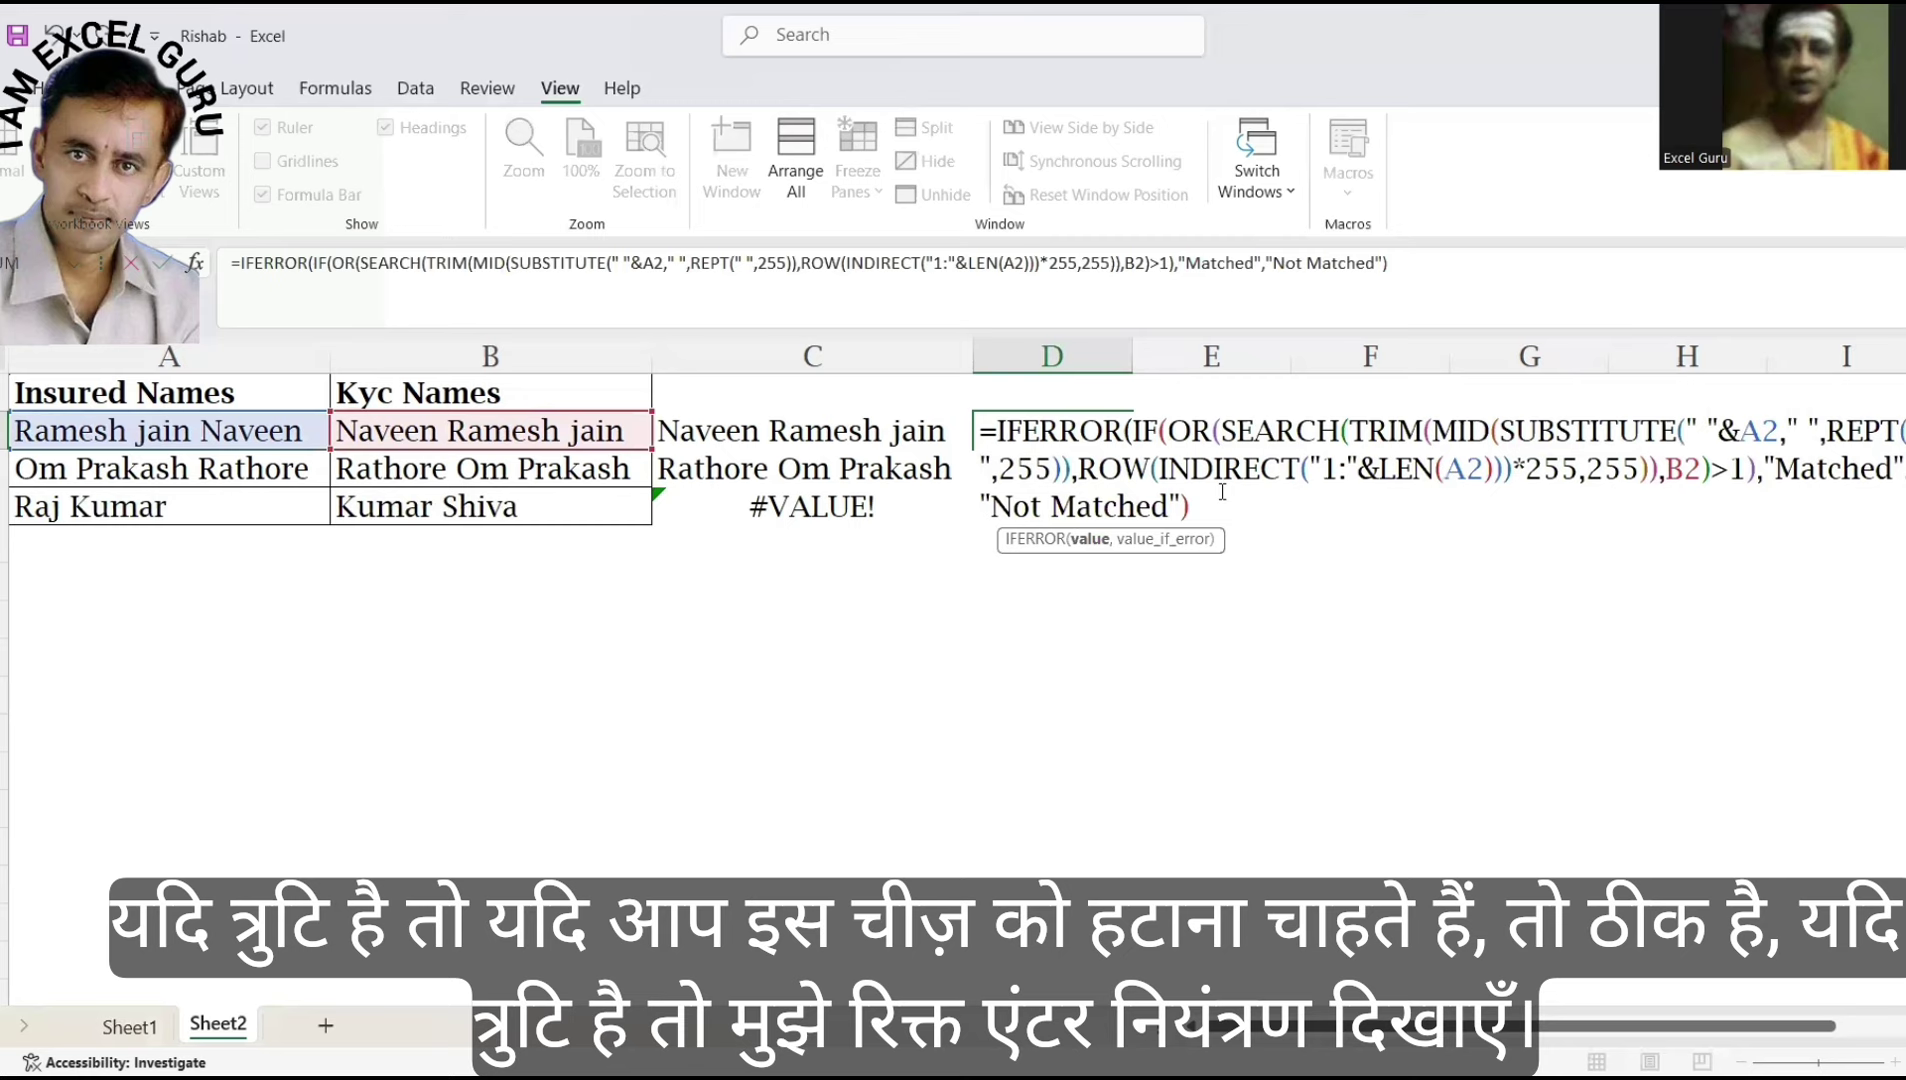
pyautogui.write(',"")')
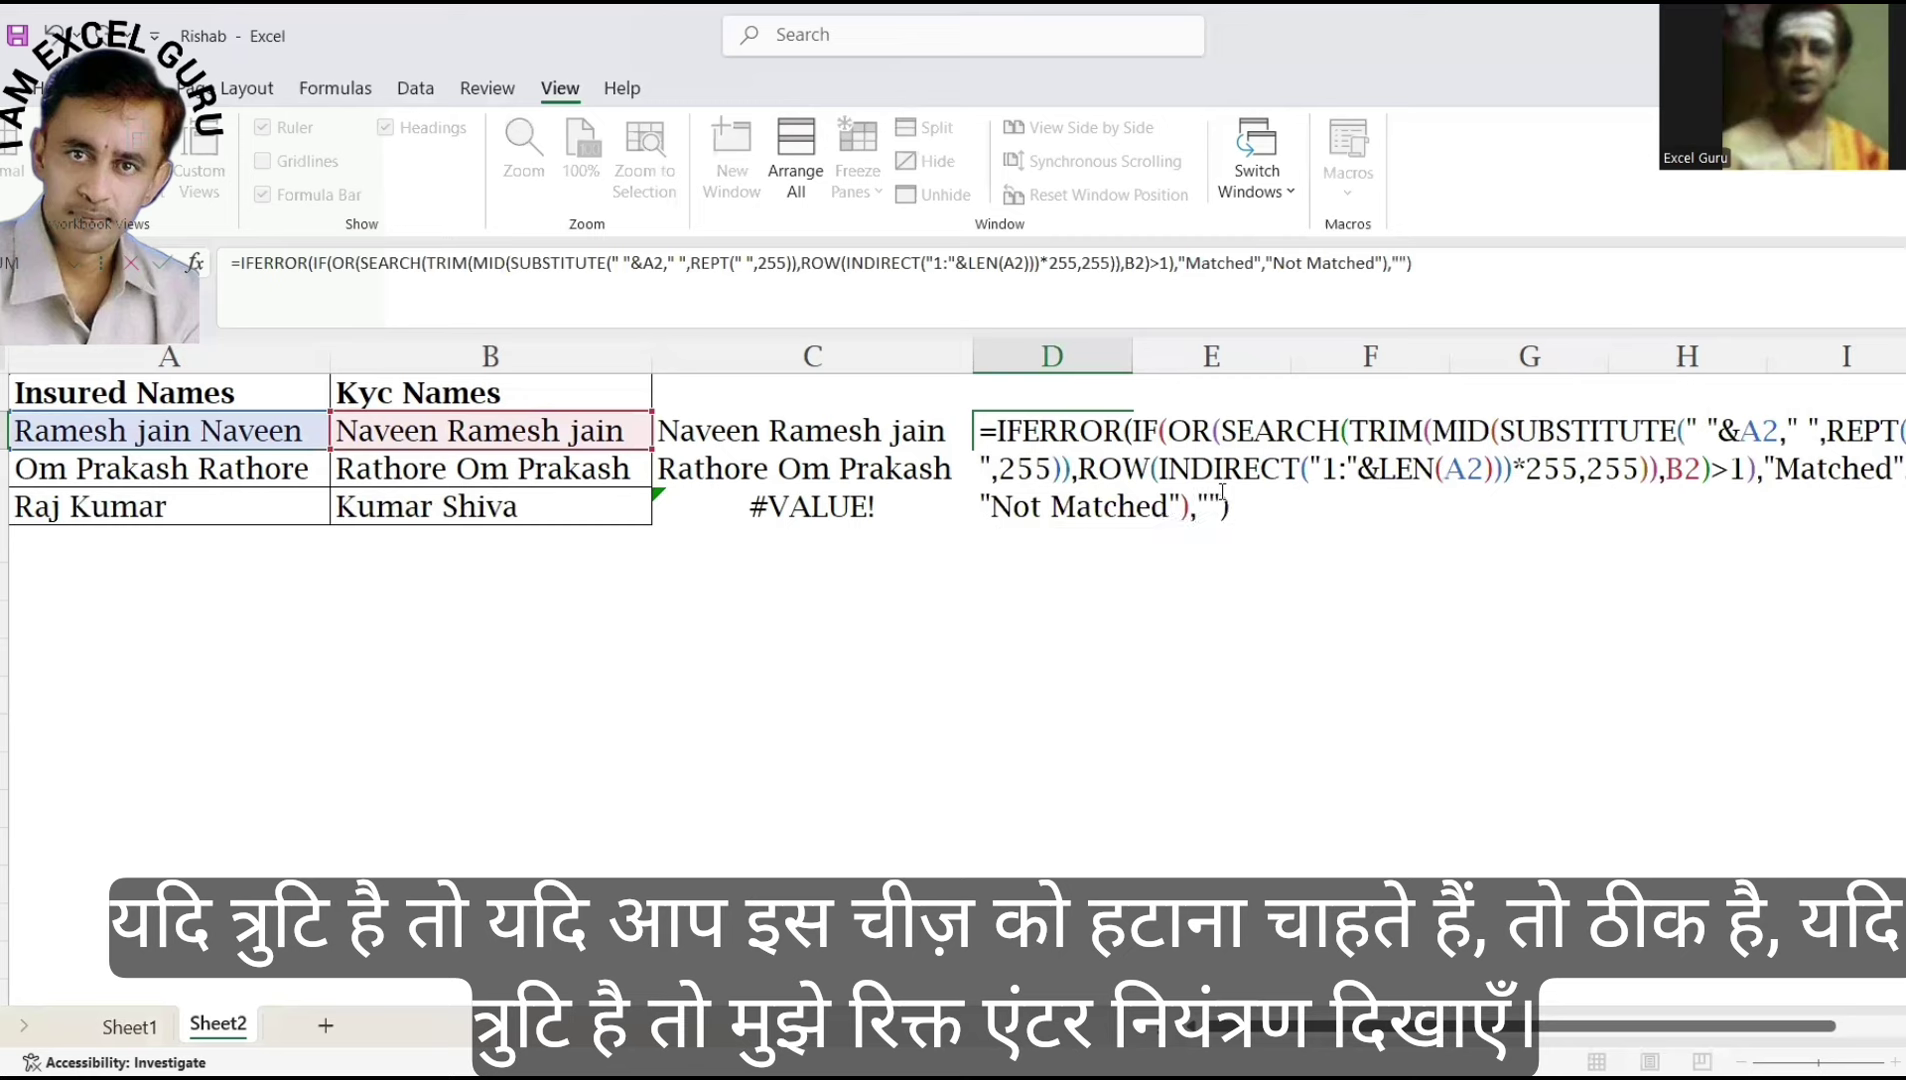
pyautogui.press('Return')
pyautogui.press('Up')
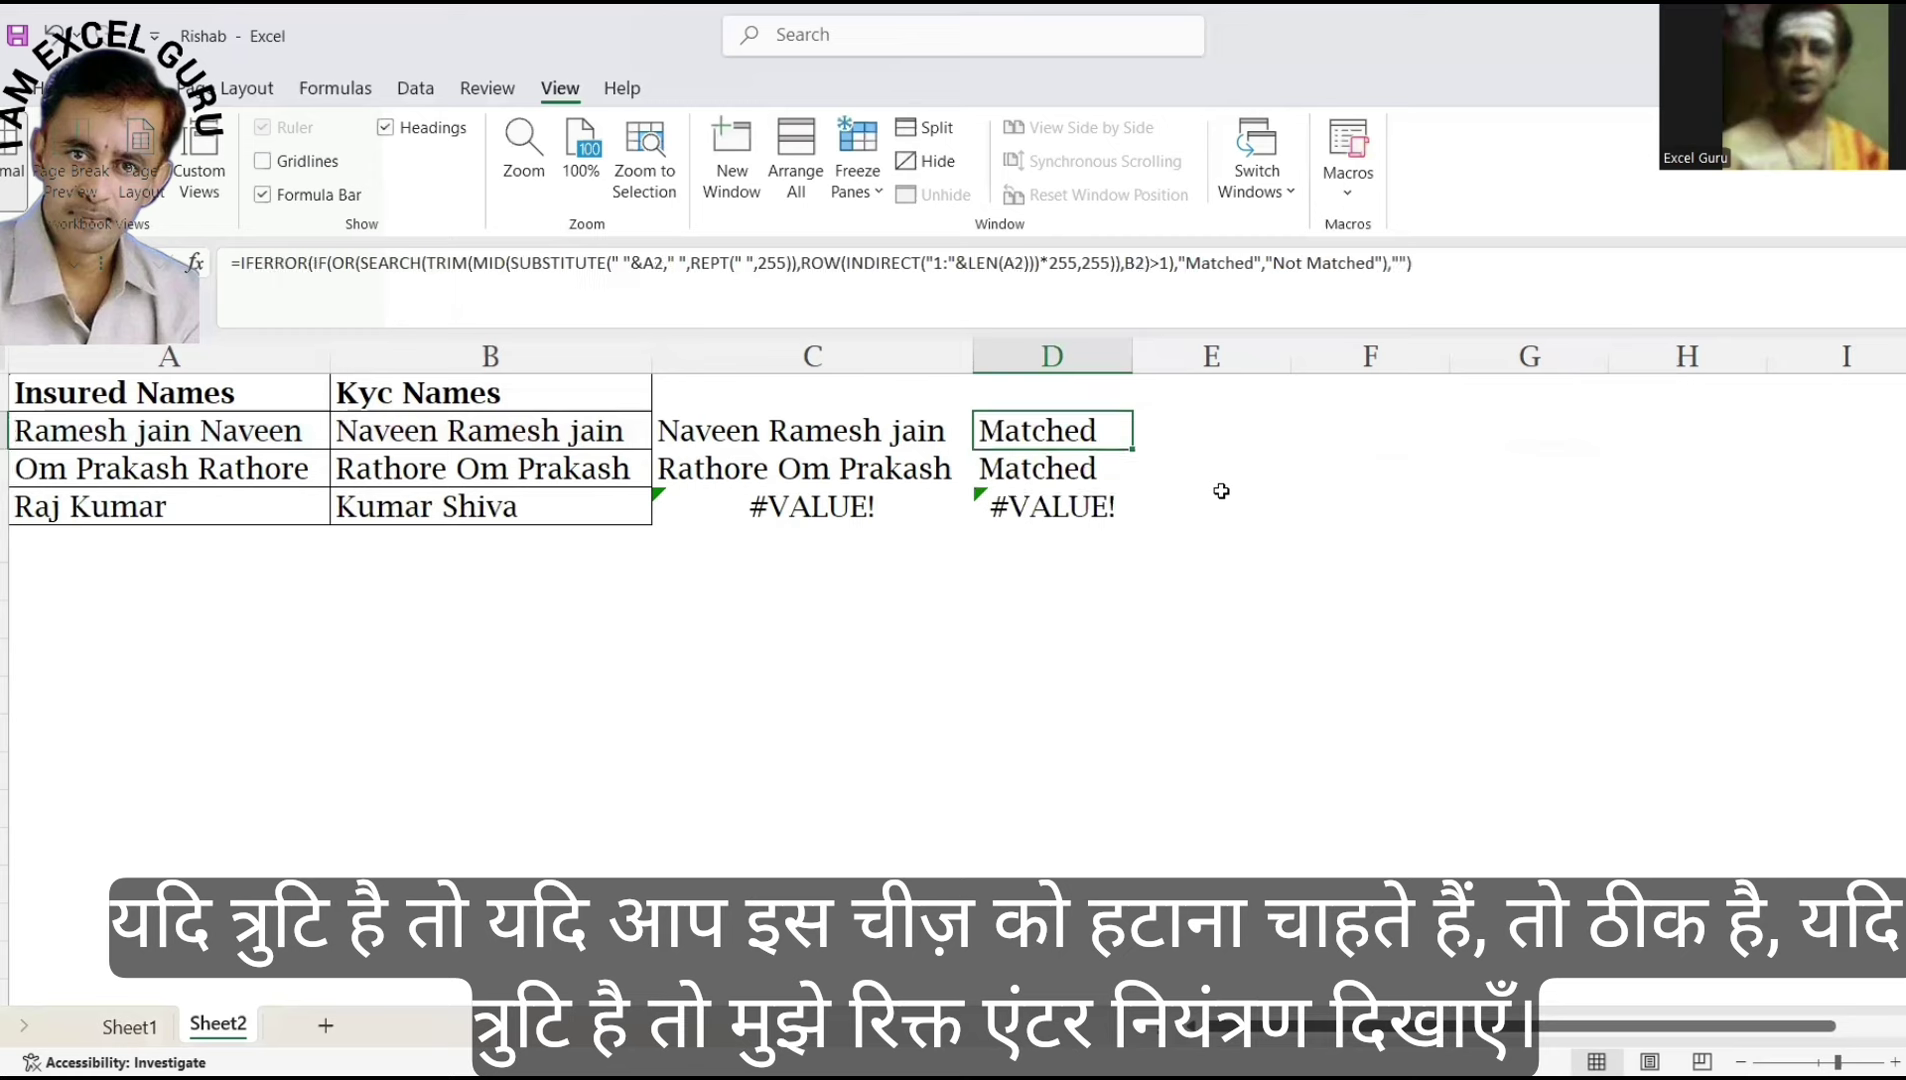
pyautogui.hotkey('shift', 'Down')
pyautogui.hotkey('shift', 'Down')
pyautogui.hotkey('ctrl', 'd')
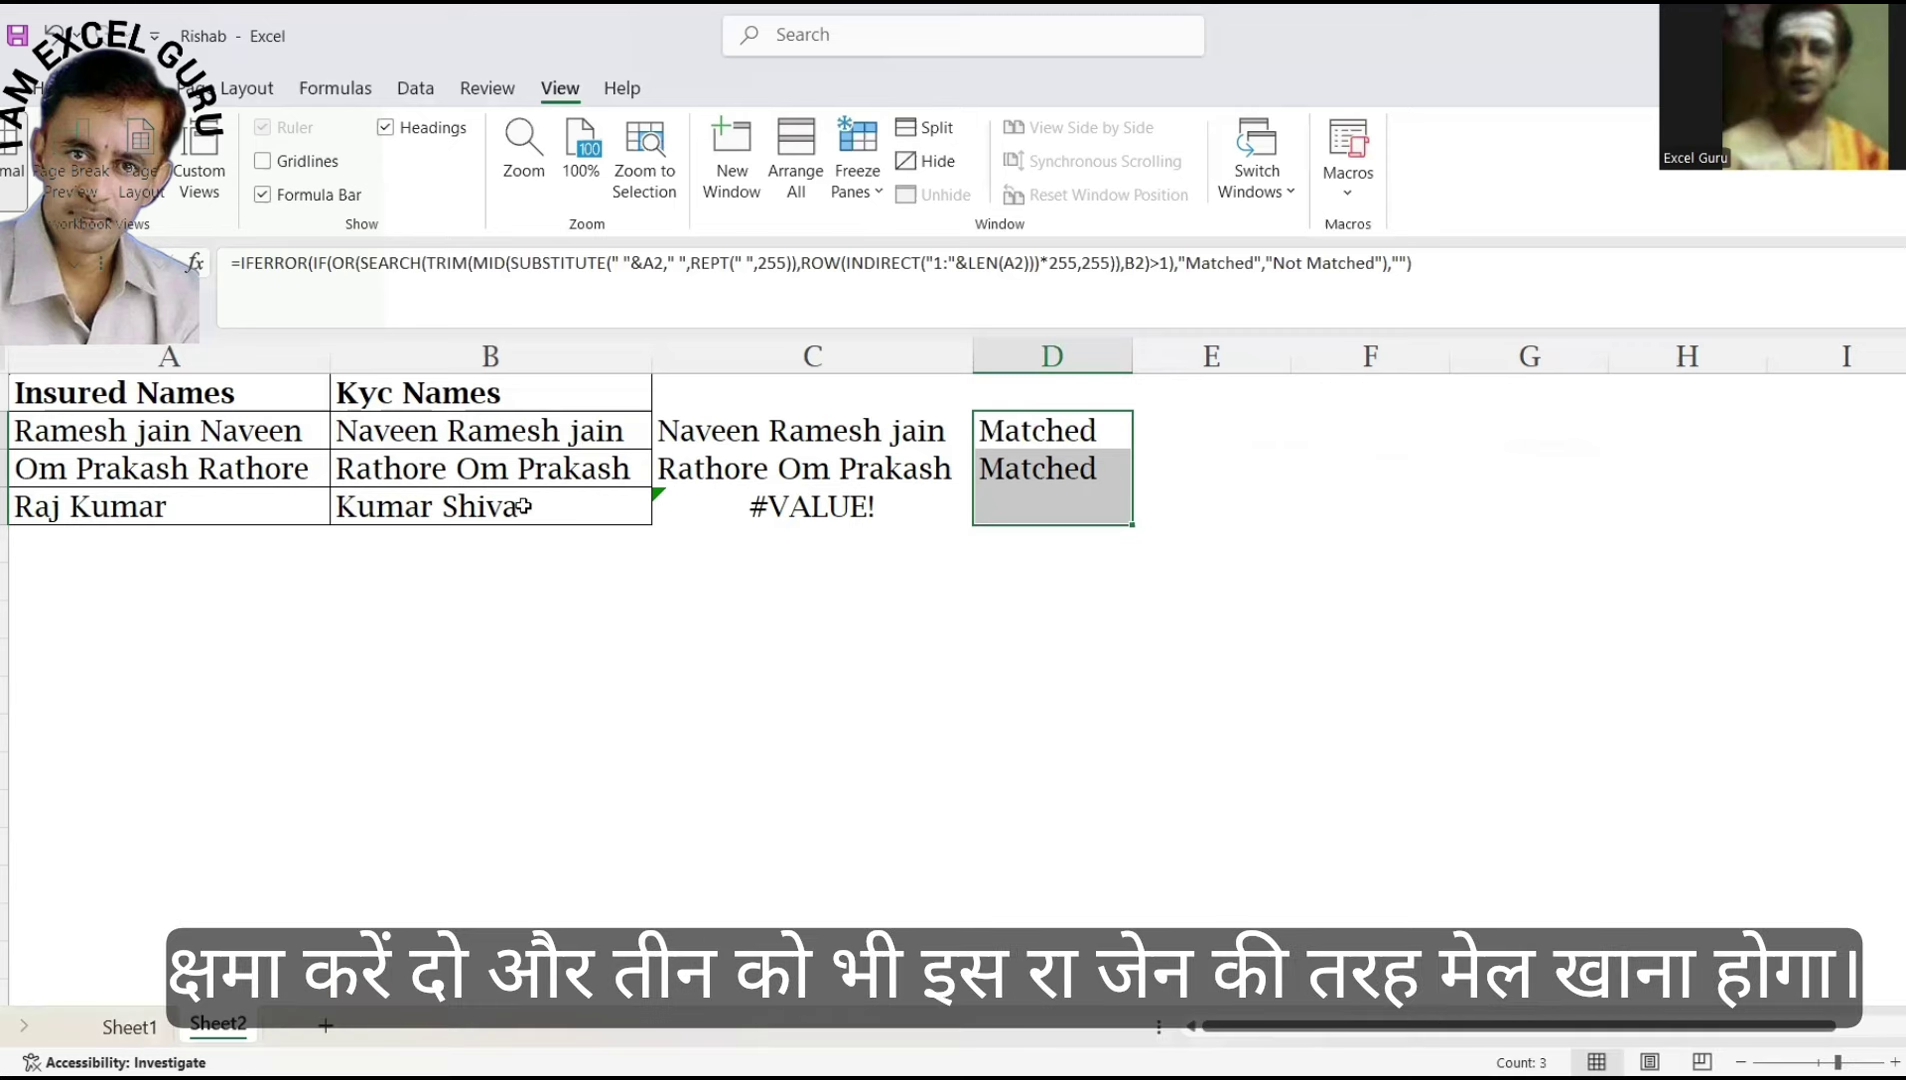
# Shorten the first insured name in A2, then replace it with a different two-word name.
pyautogui.click(250, 427)
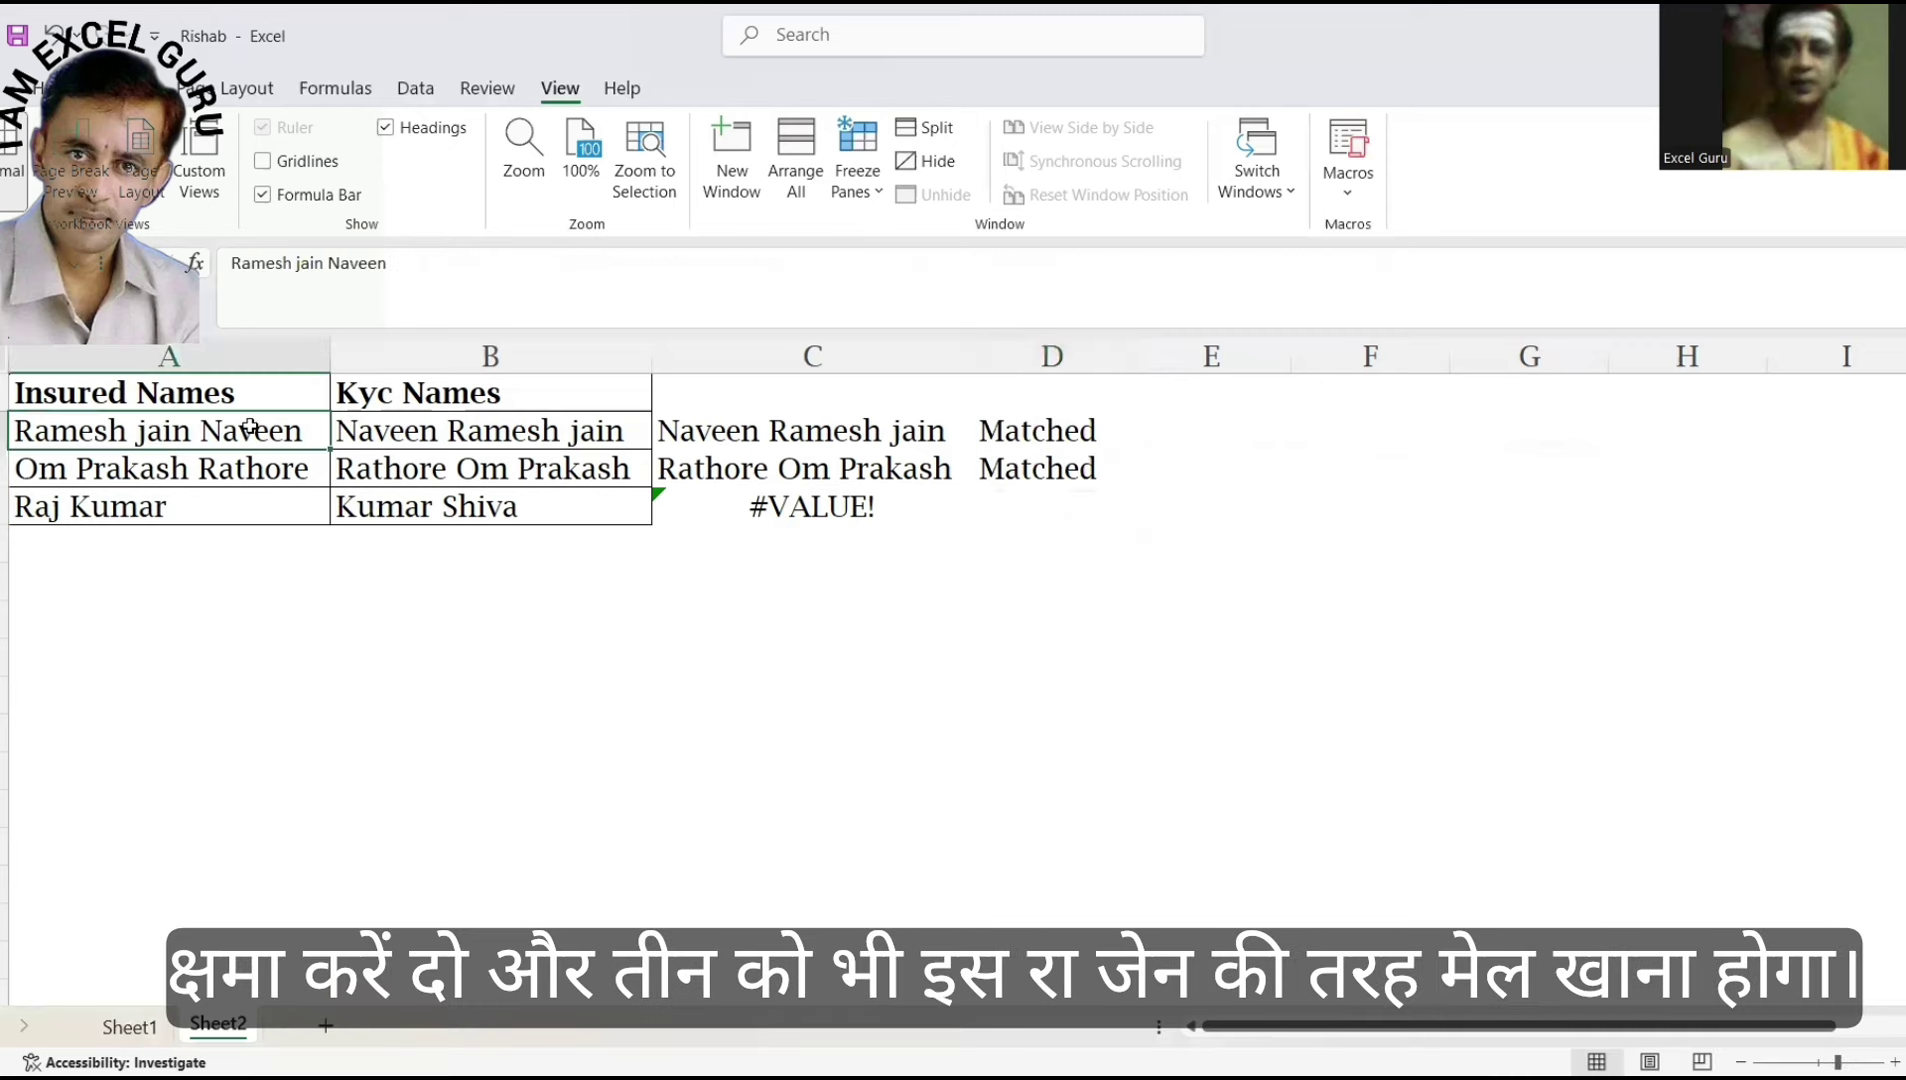
pyautogui.press('F2')
pyautogui.press('BackSpace')
pyautogui.press('BackSpace')
pyautogui.press('BackSpace')
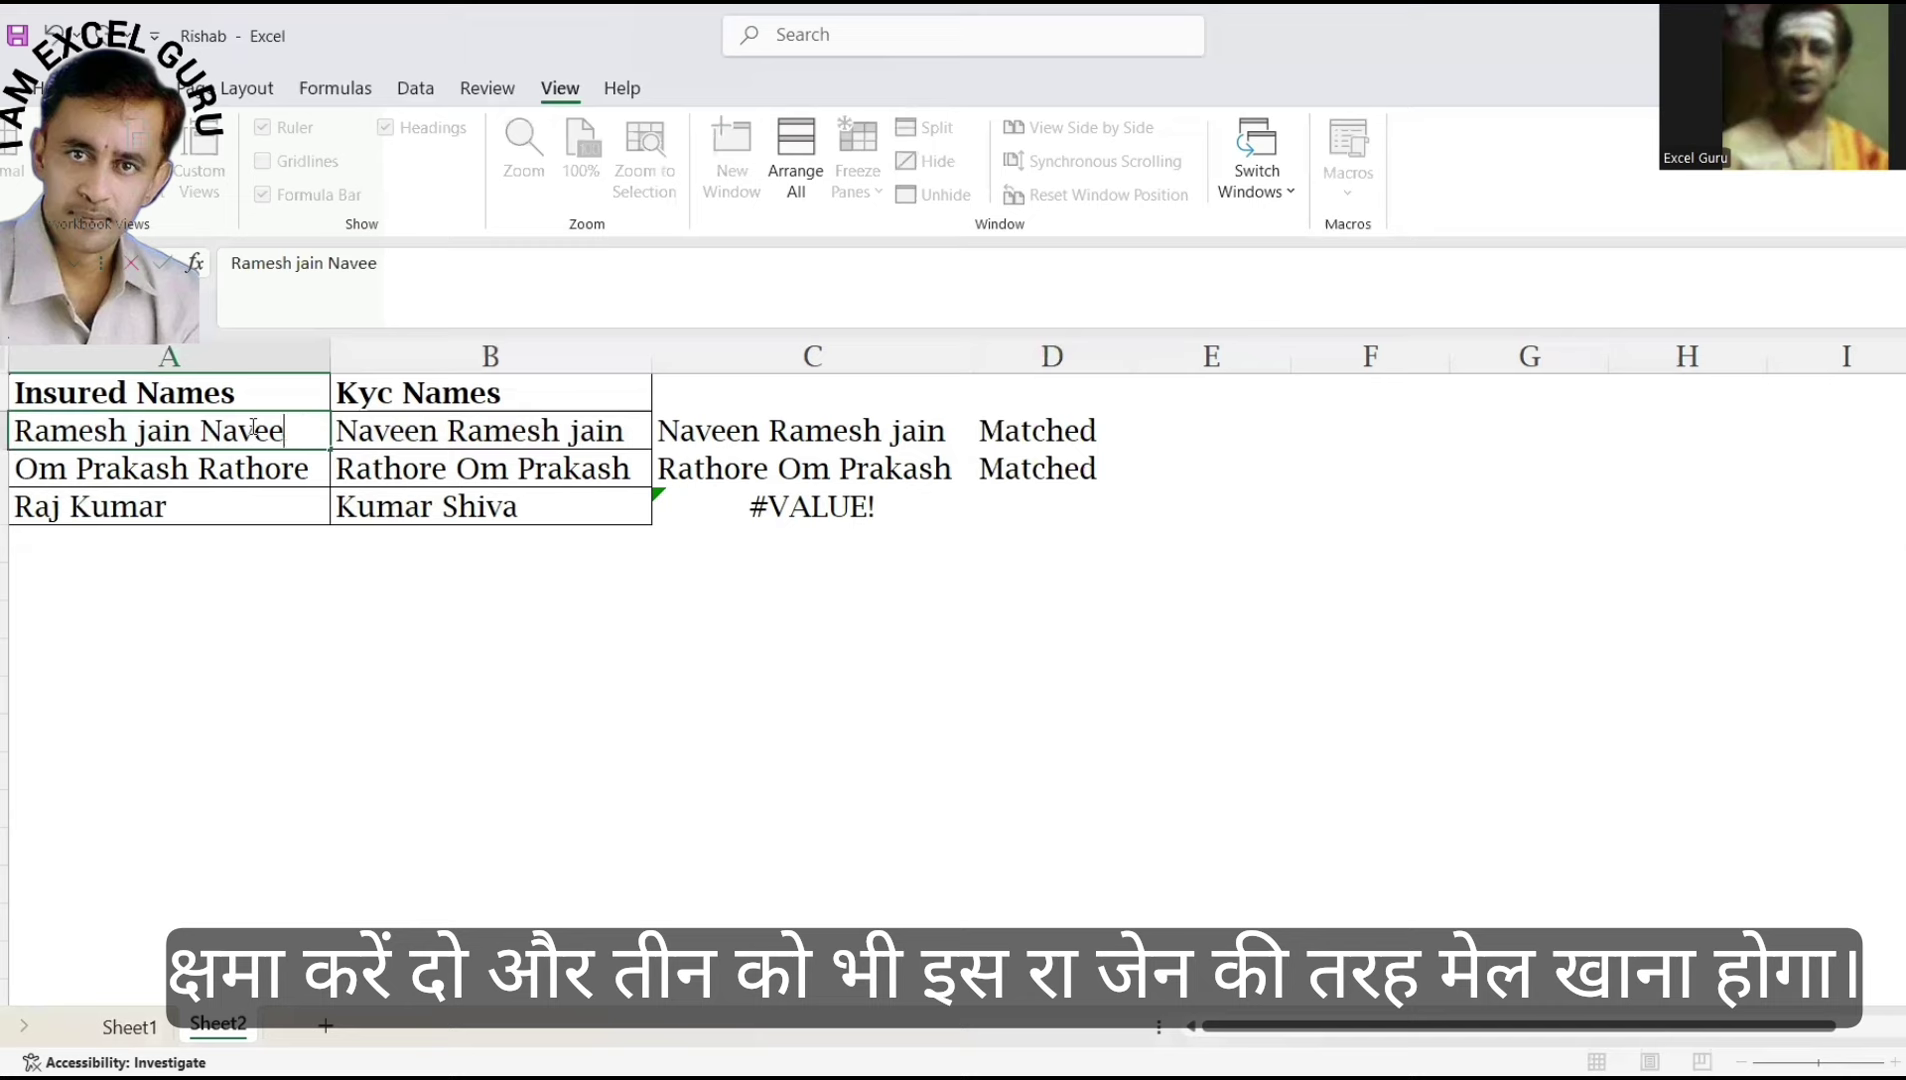
pyautogui.press('BackSpace')
pyautogui.press('BackSpace')
pyautogui.press('BackSpace')
pyautogui.press('BackSpace')
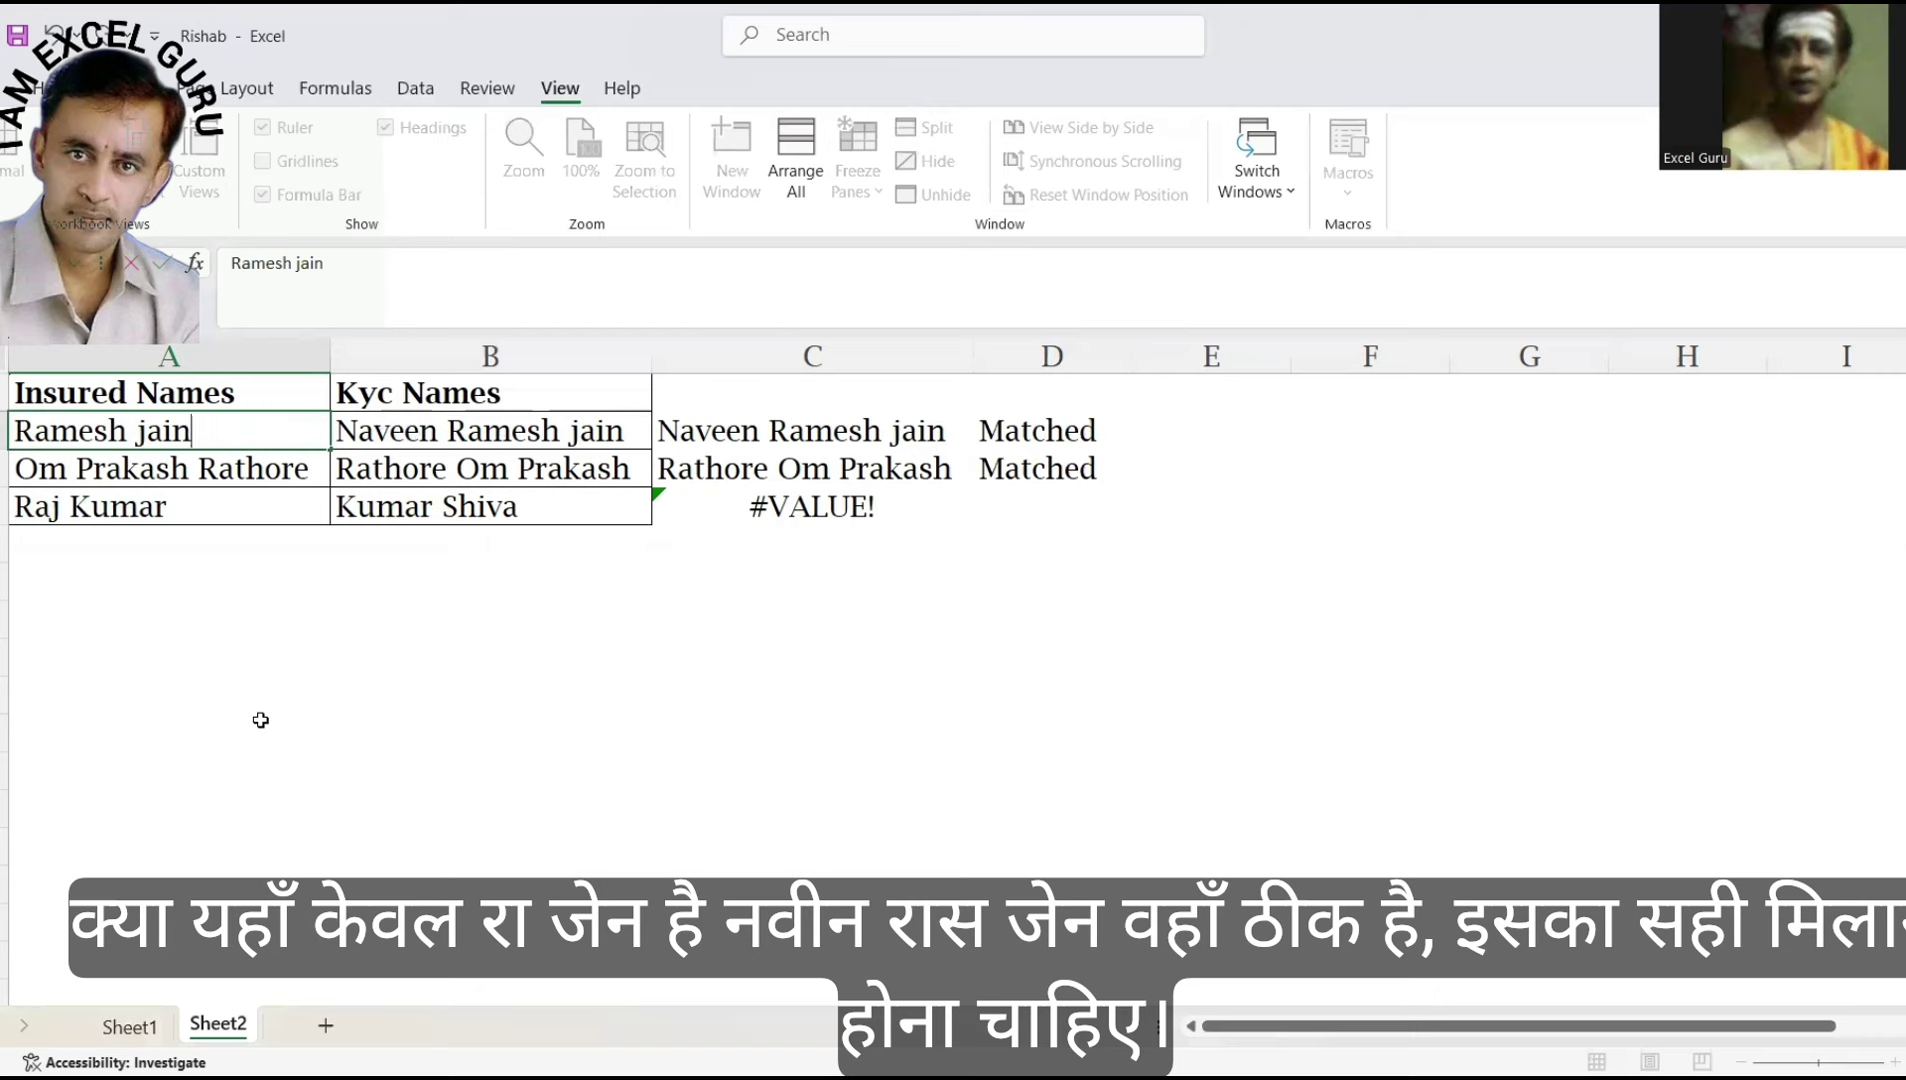
pyautogui.press('Return')
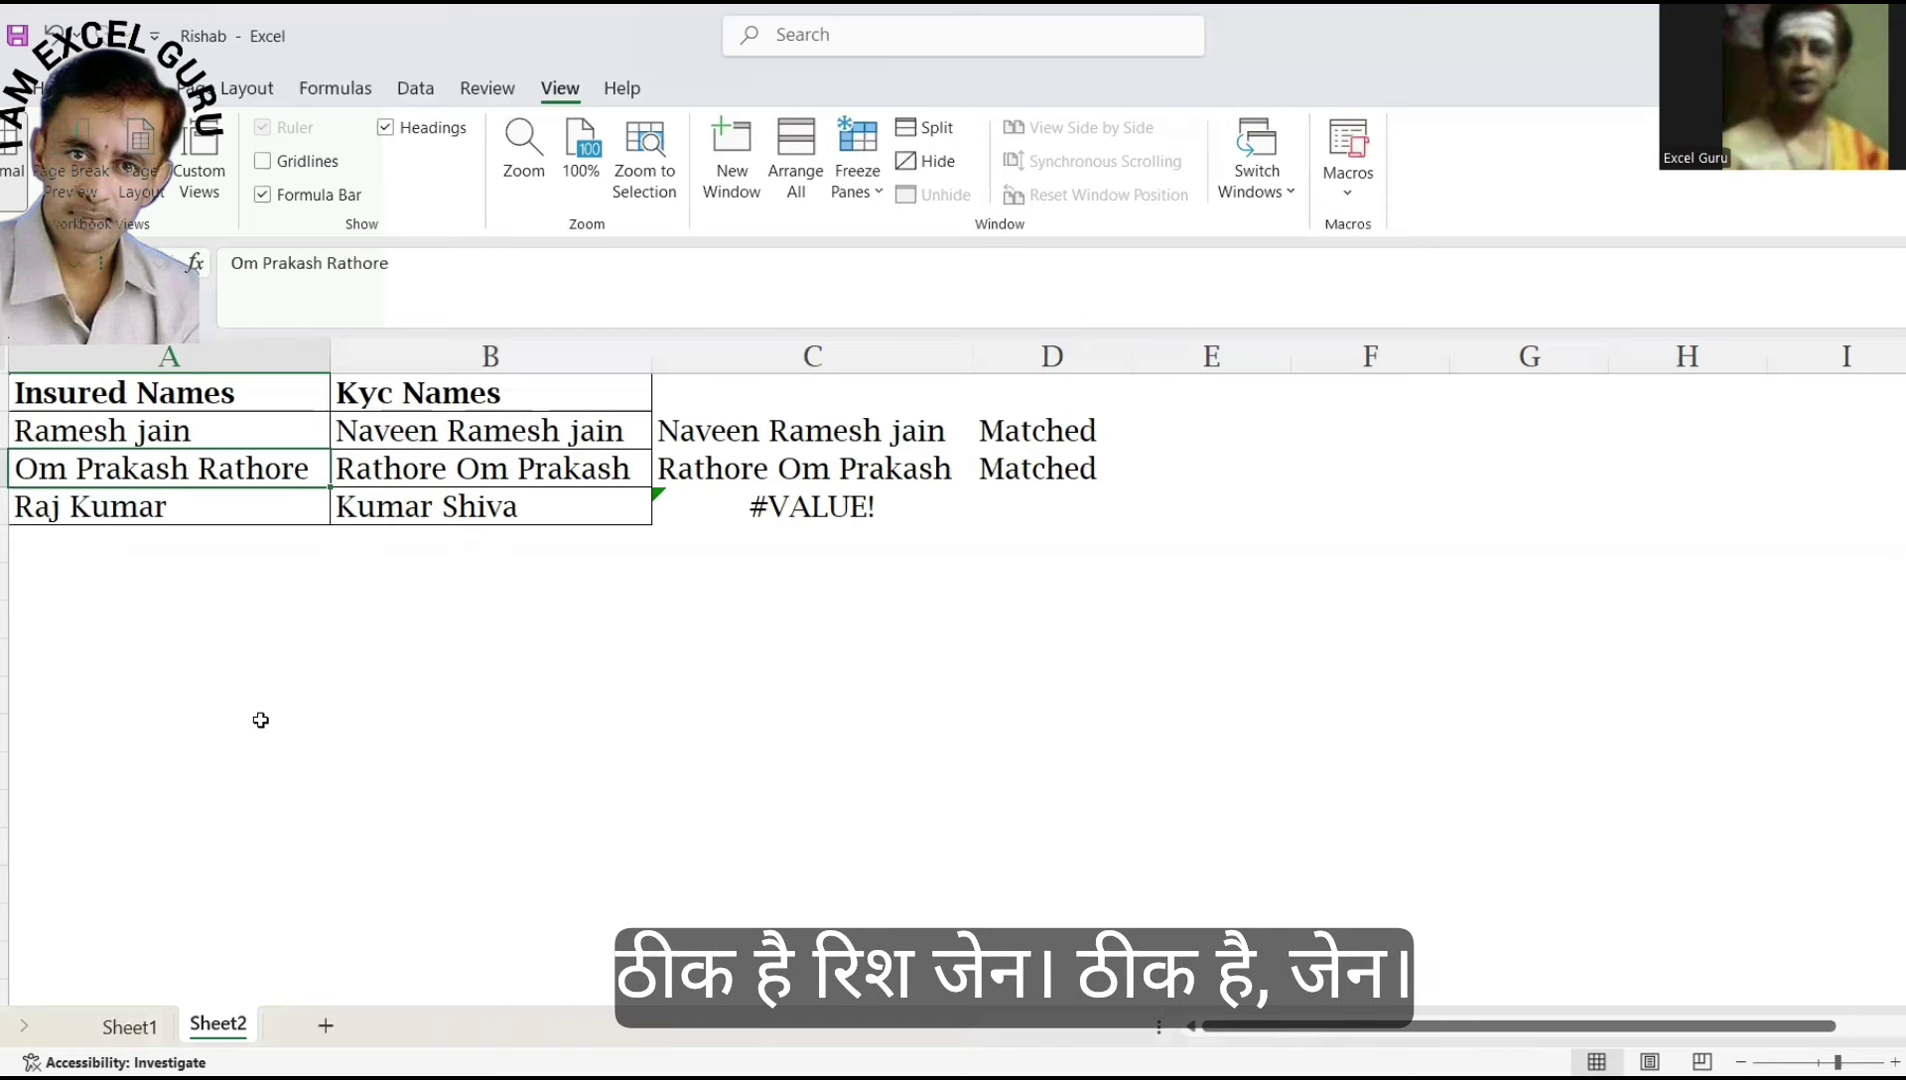
pyautogui.press('Up')
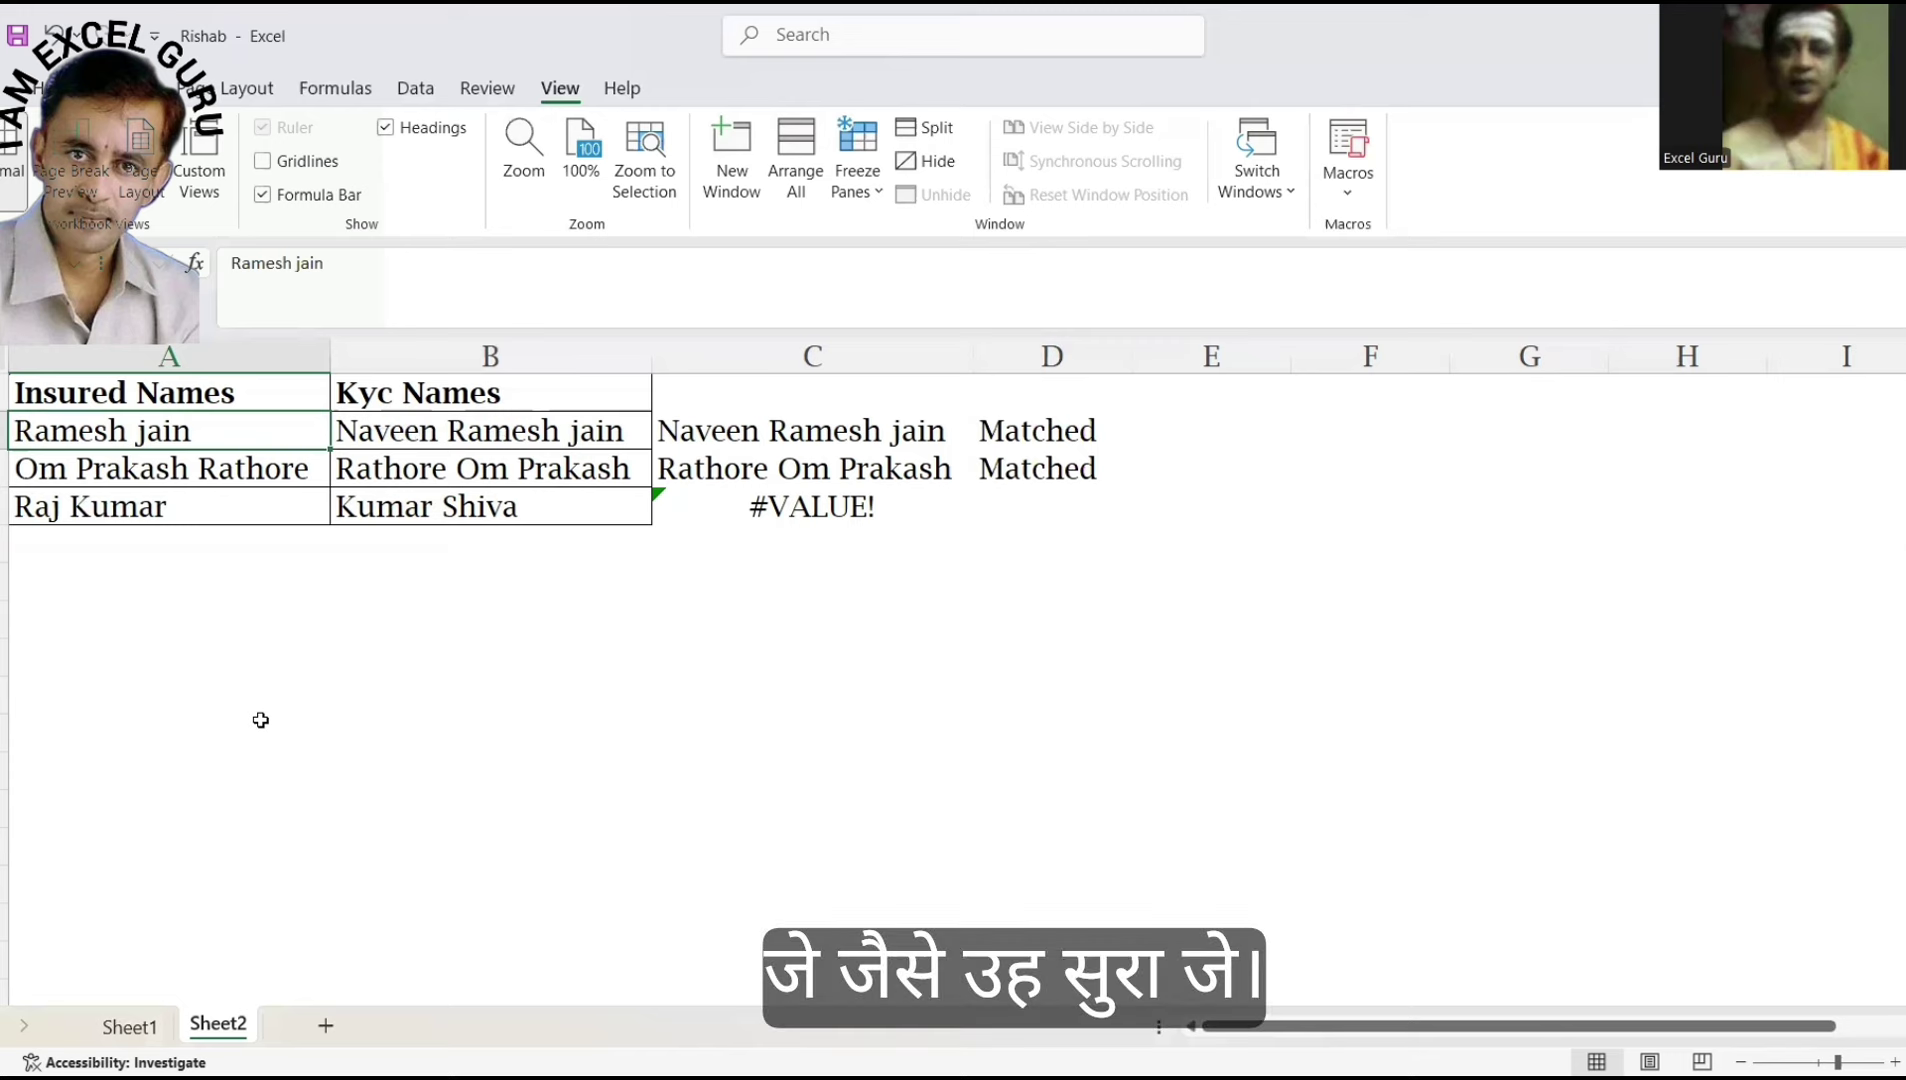
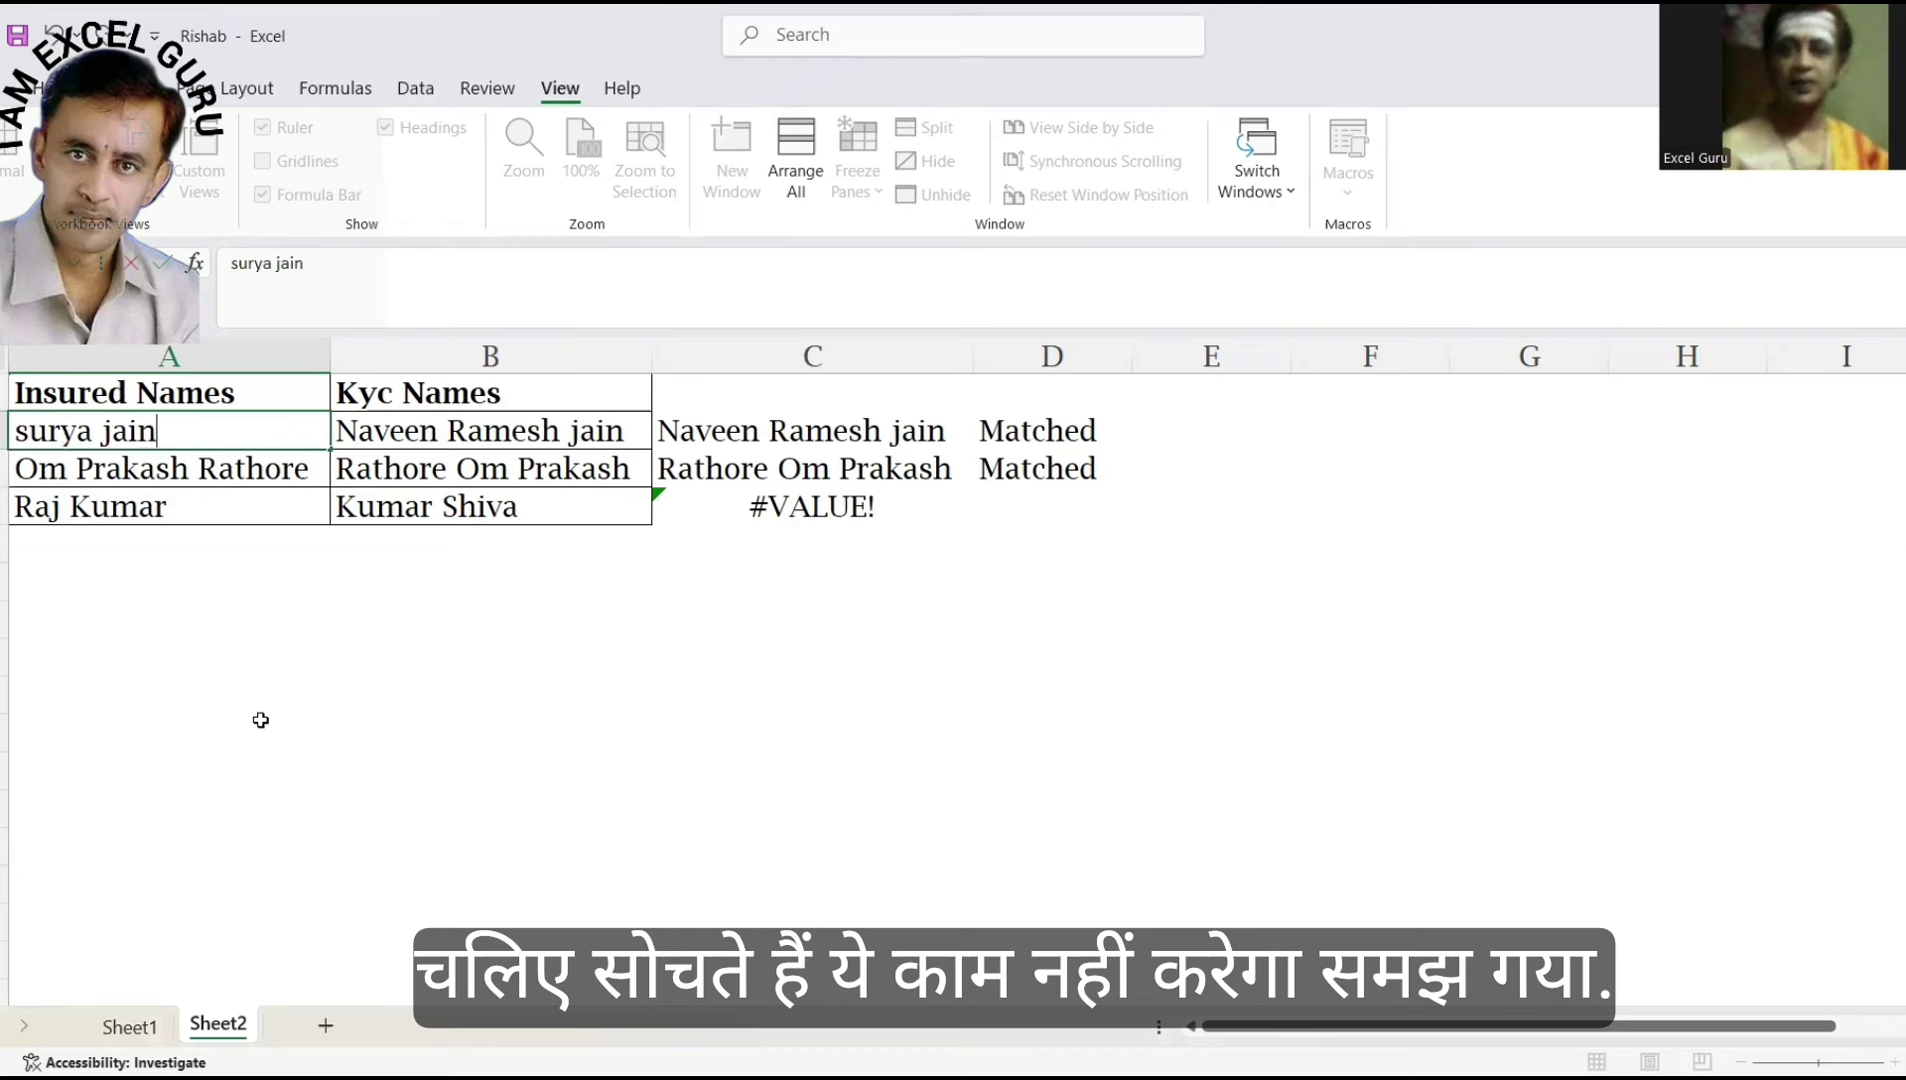
pyautogui.press('Return')
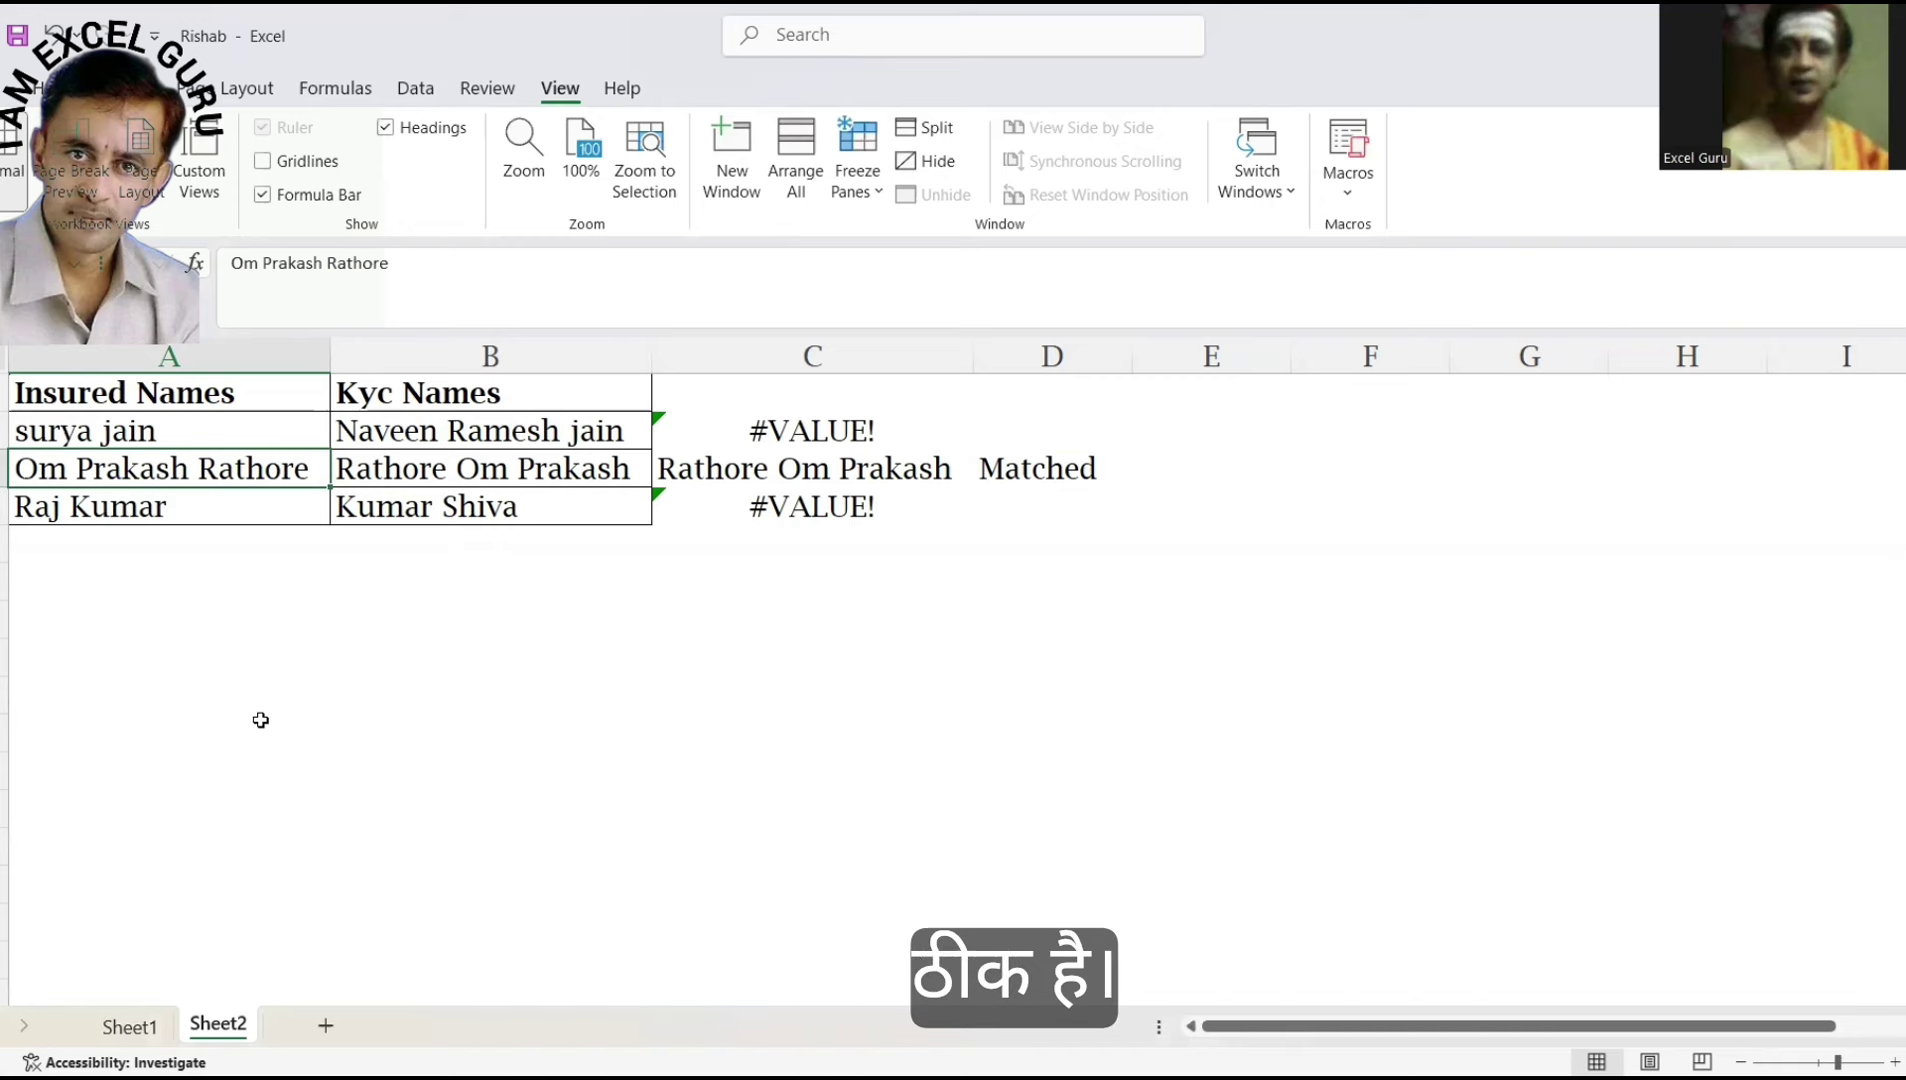
# Enter a FORMULATEXT formula in C5, initially referencing D1.
pyautogui.click(708, 581)
pyautogui.write('=')
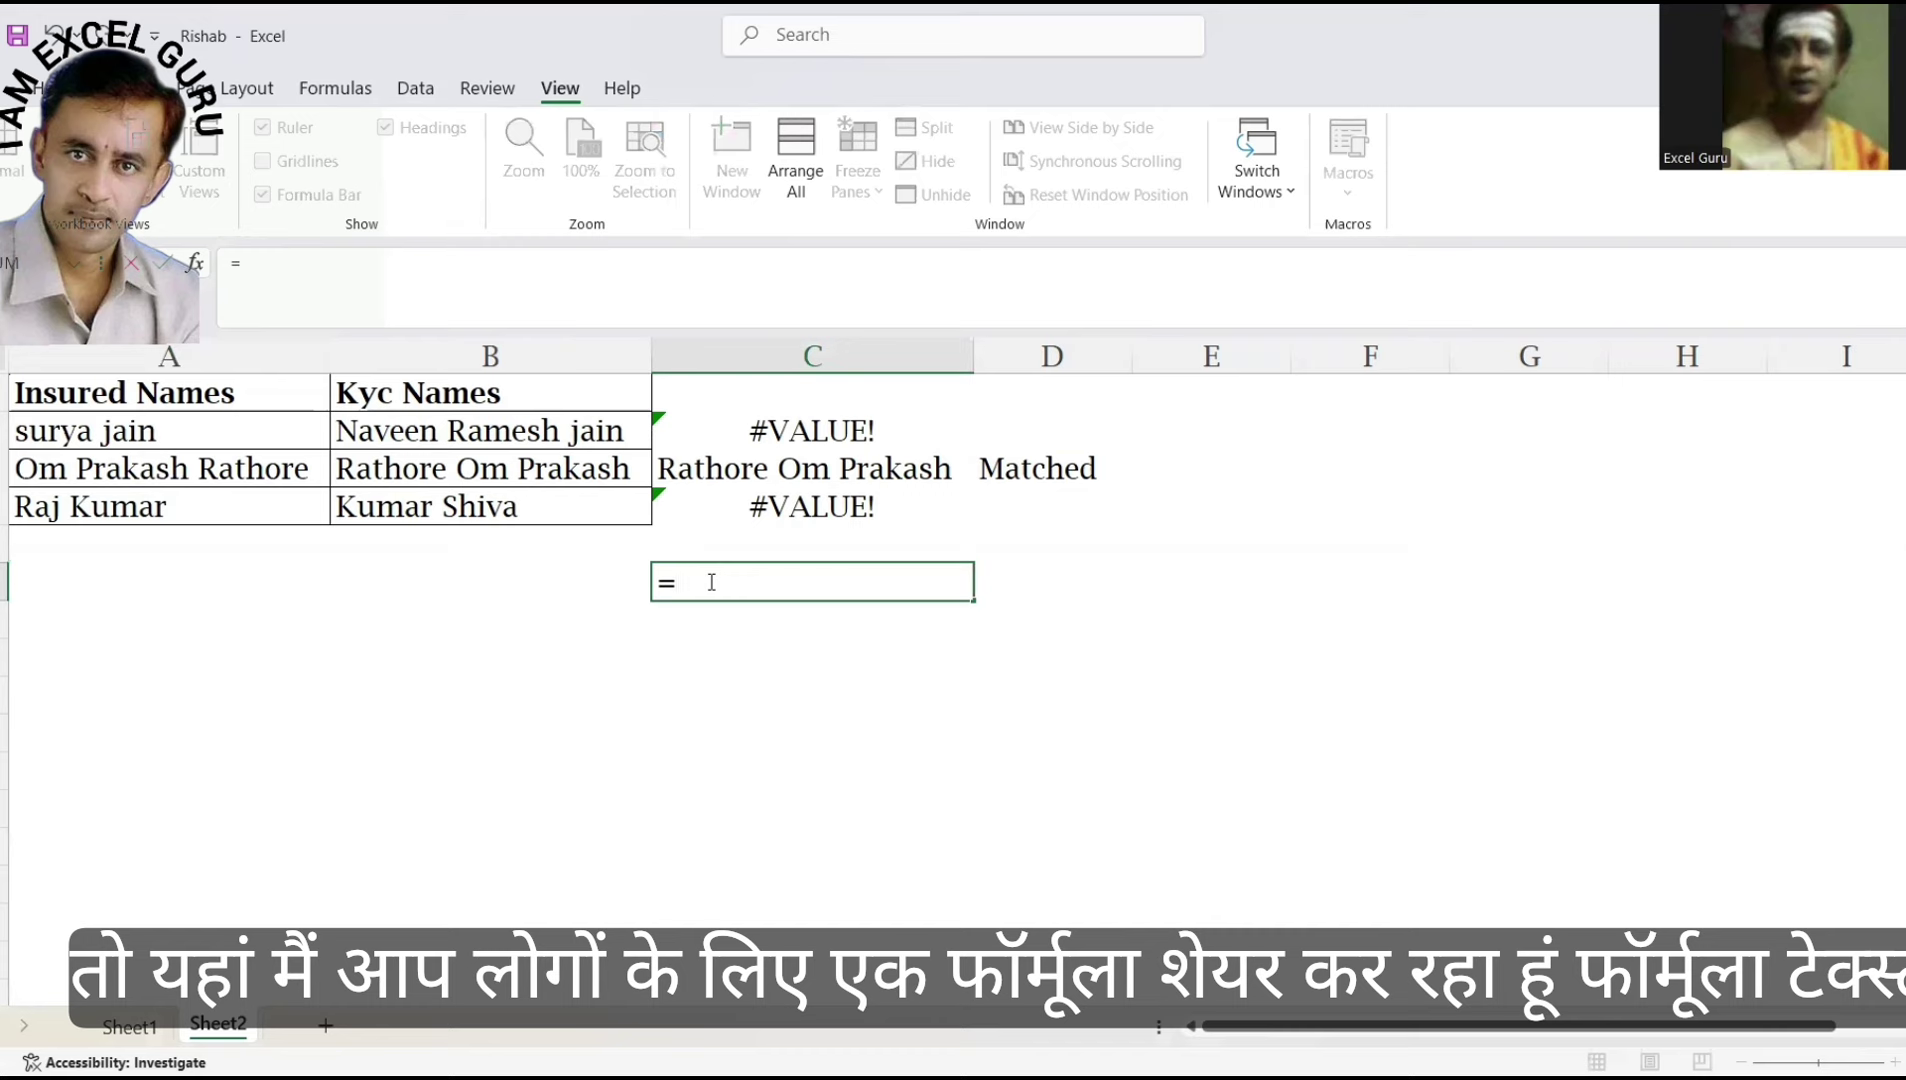
pyautogui.write('formu')
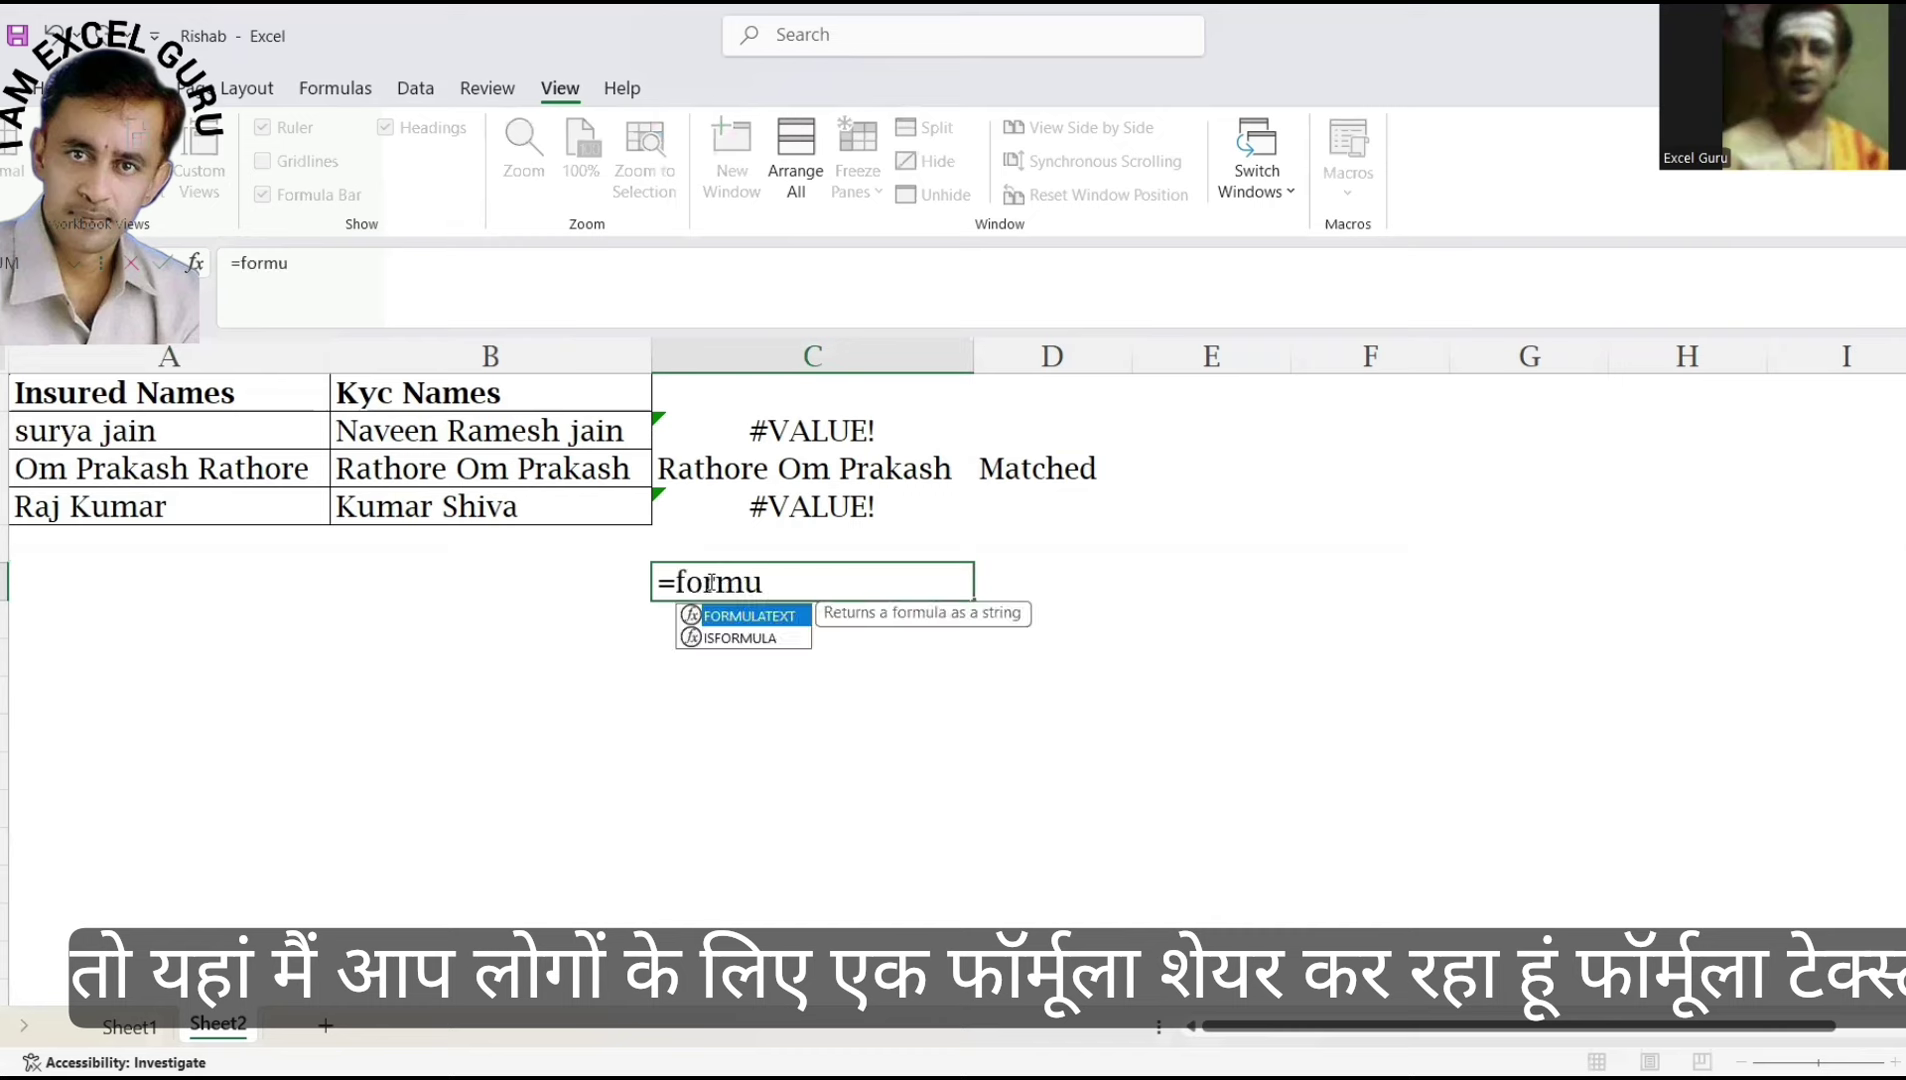
pyautogui.press('Tab')
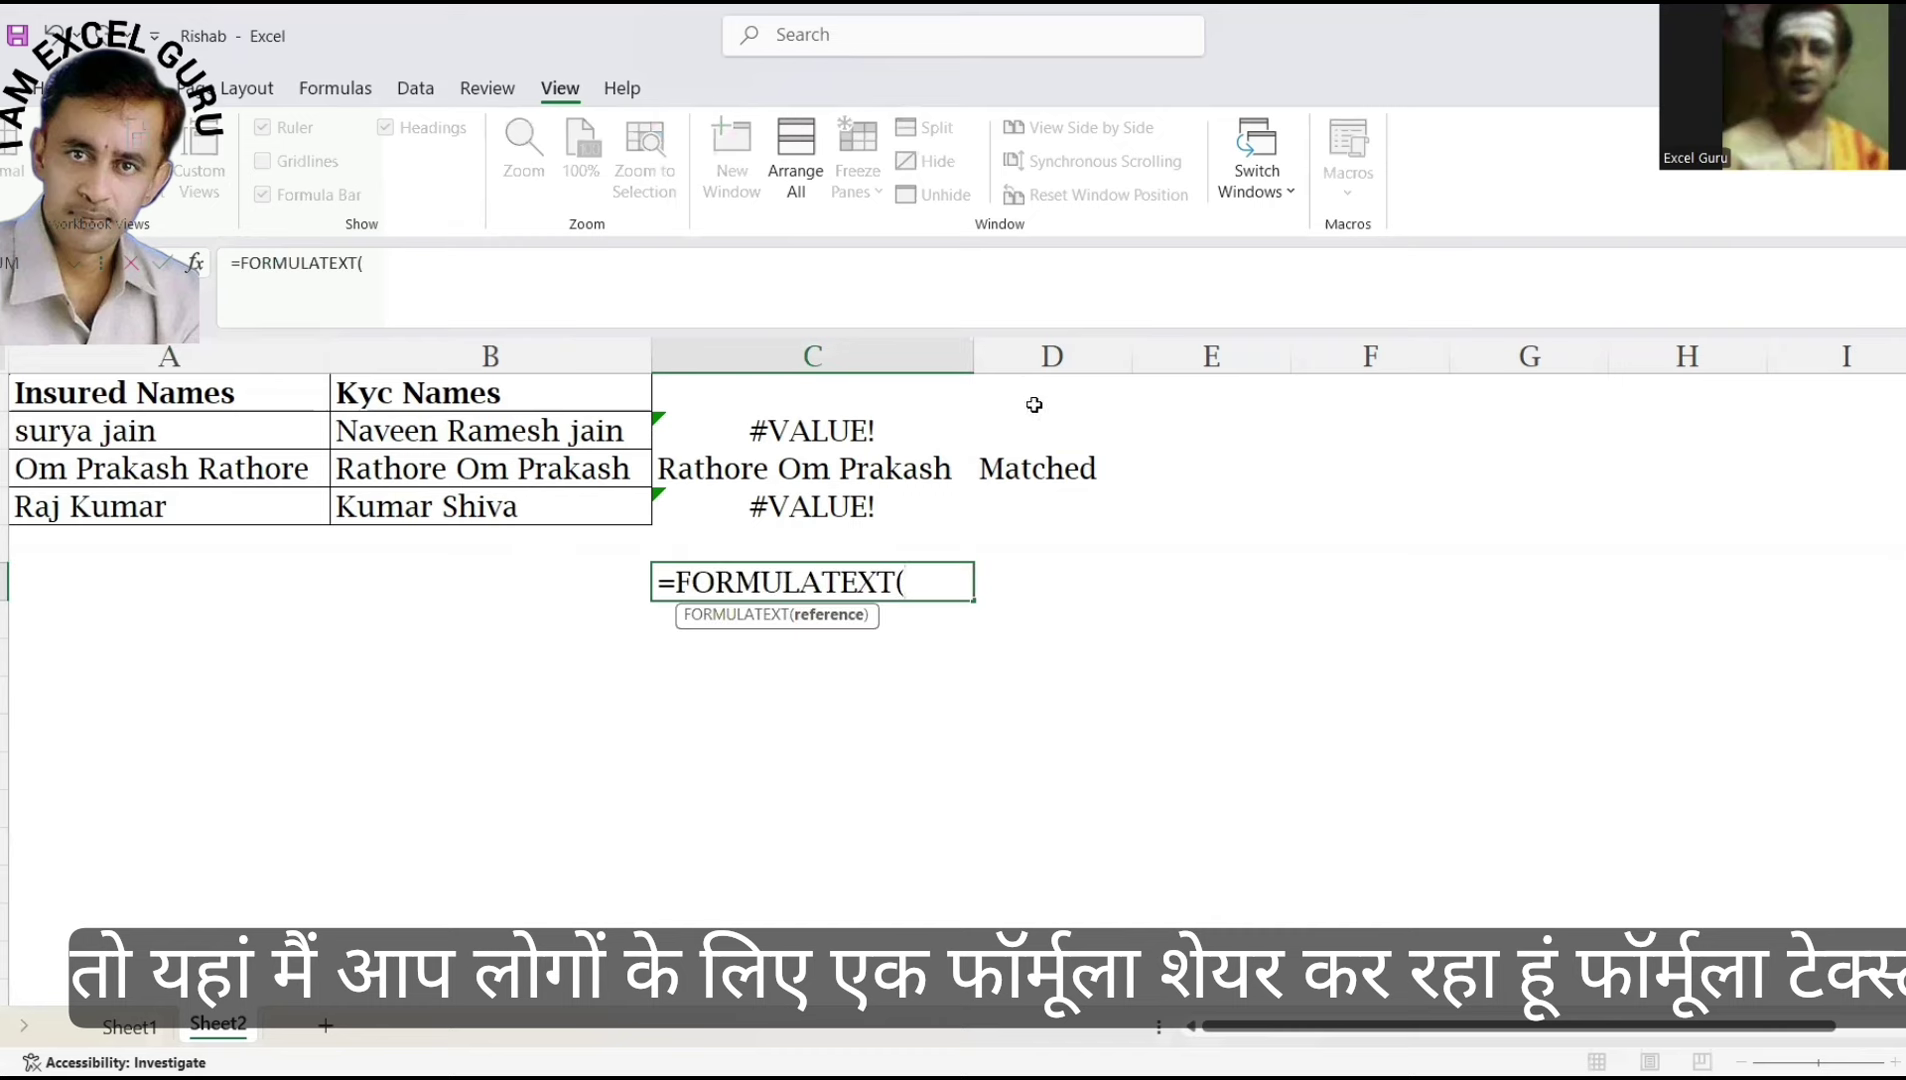
pyautogui.click(1035, 405)
pyautogui.write(')')
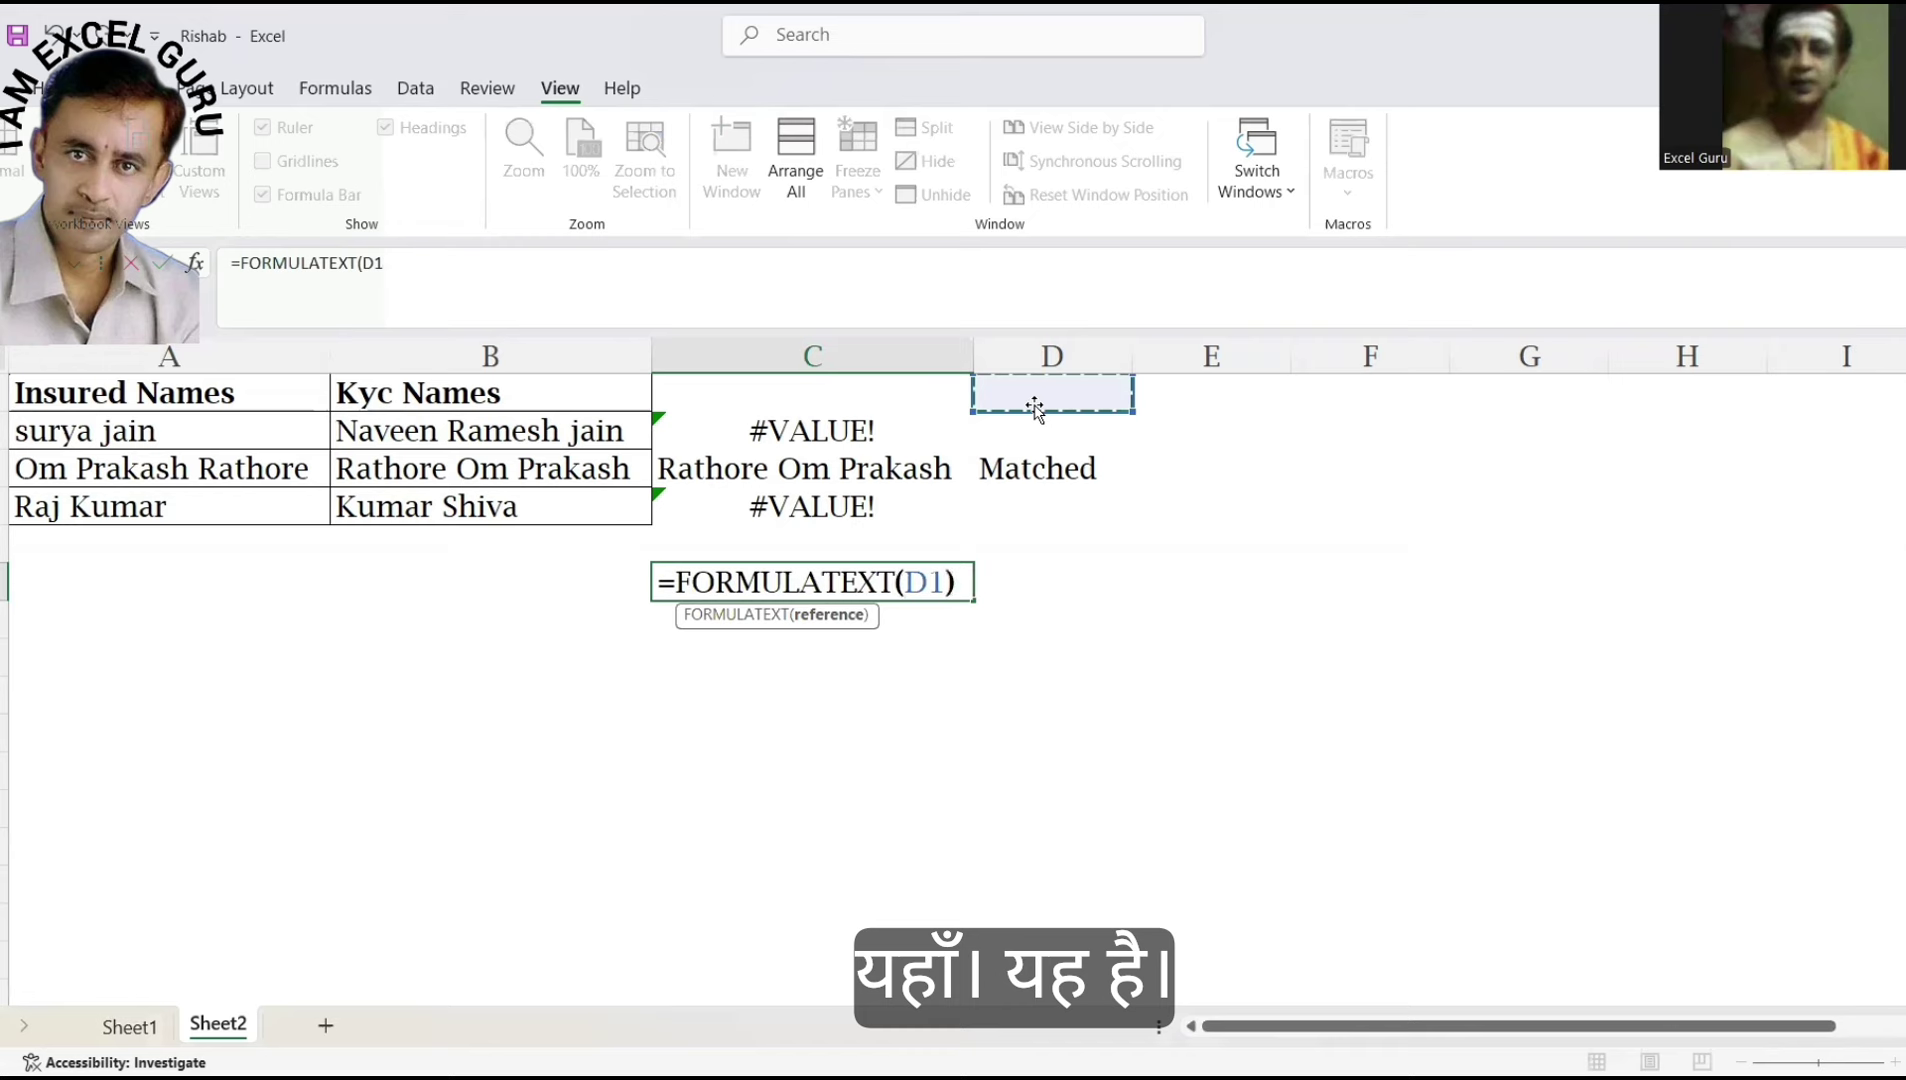
pyautogui.press('Return')
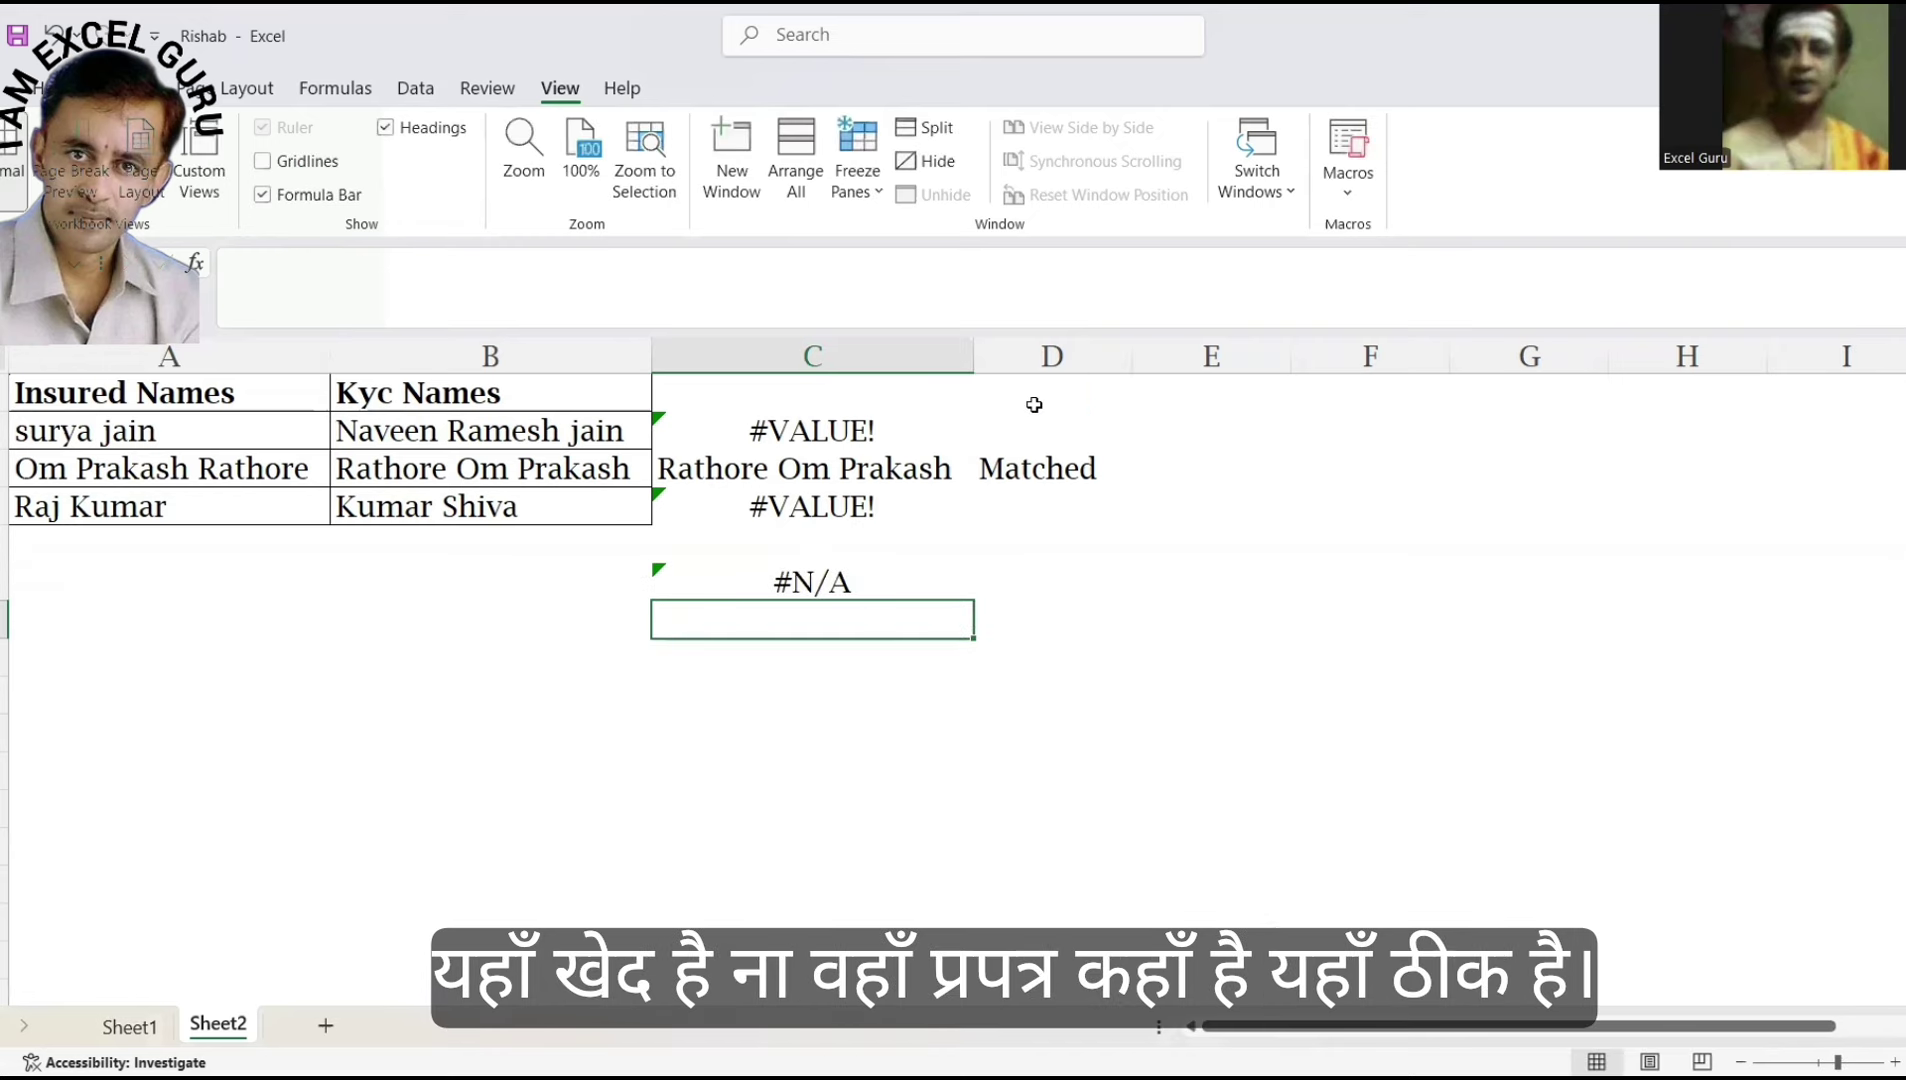
# Repoint C5's FORMULATEXT reference from D1 to D2 to show D2's IFERROR formula.
pyautogui.press('Up')
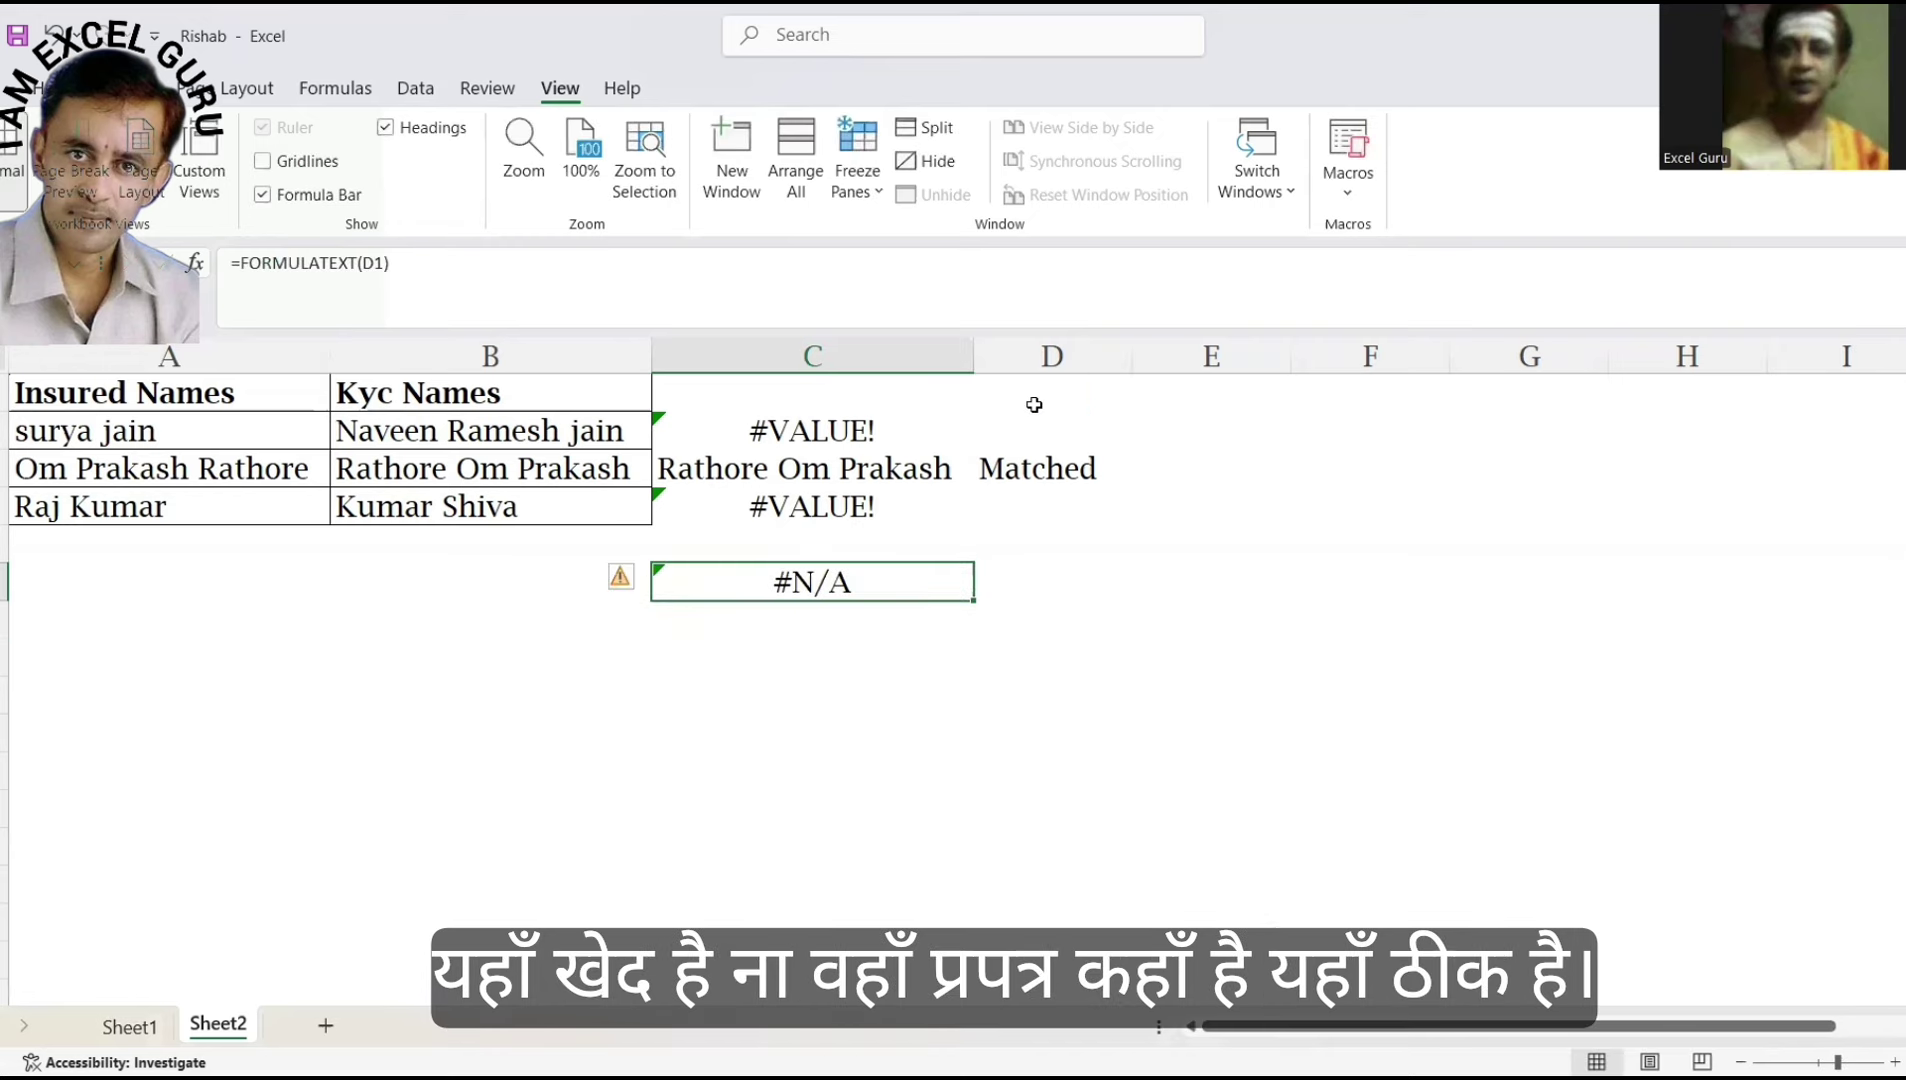
pyautogui.click(1035, 405)
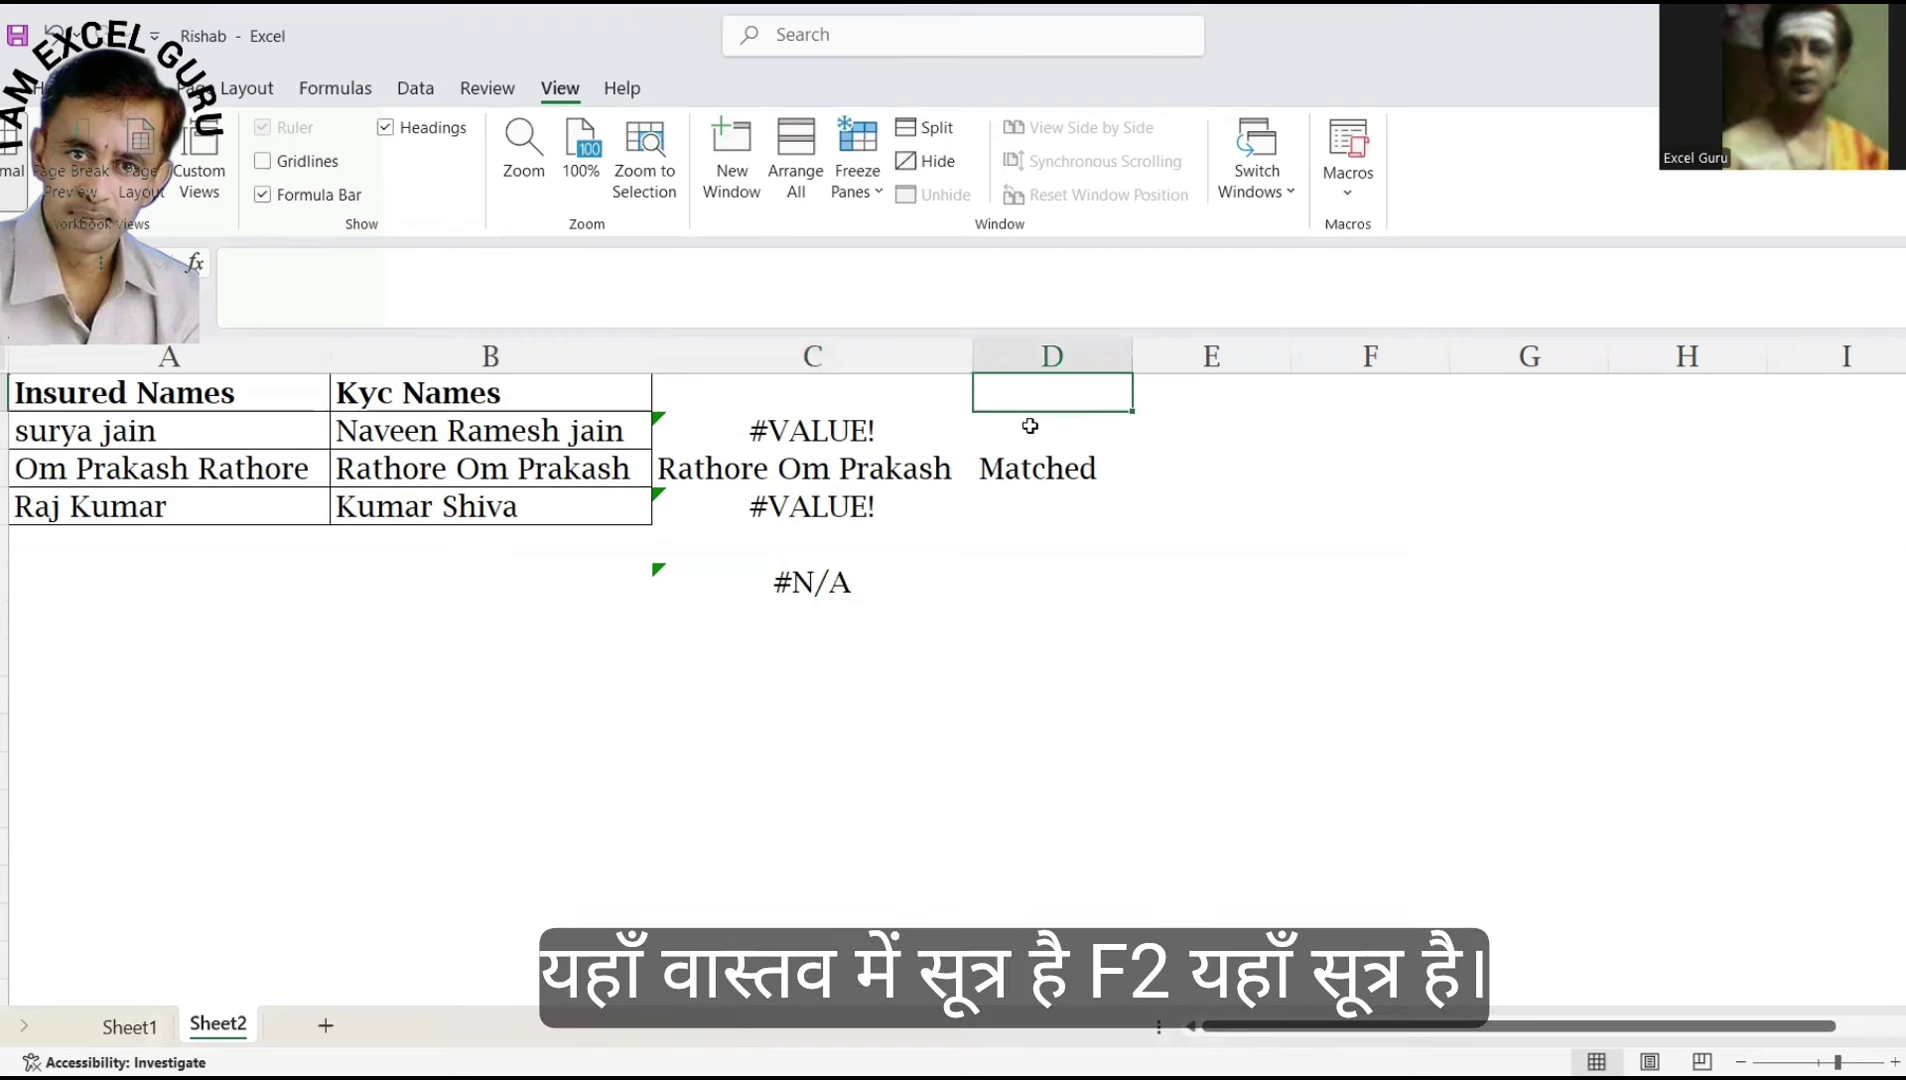
pyautogui.click(1030, 424)
pyautogui.click(798, 588)
pyautogui.press('F2')
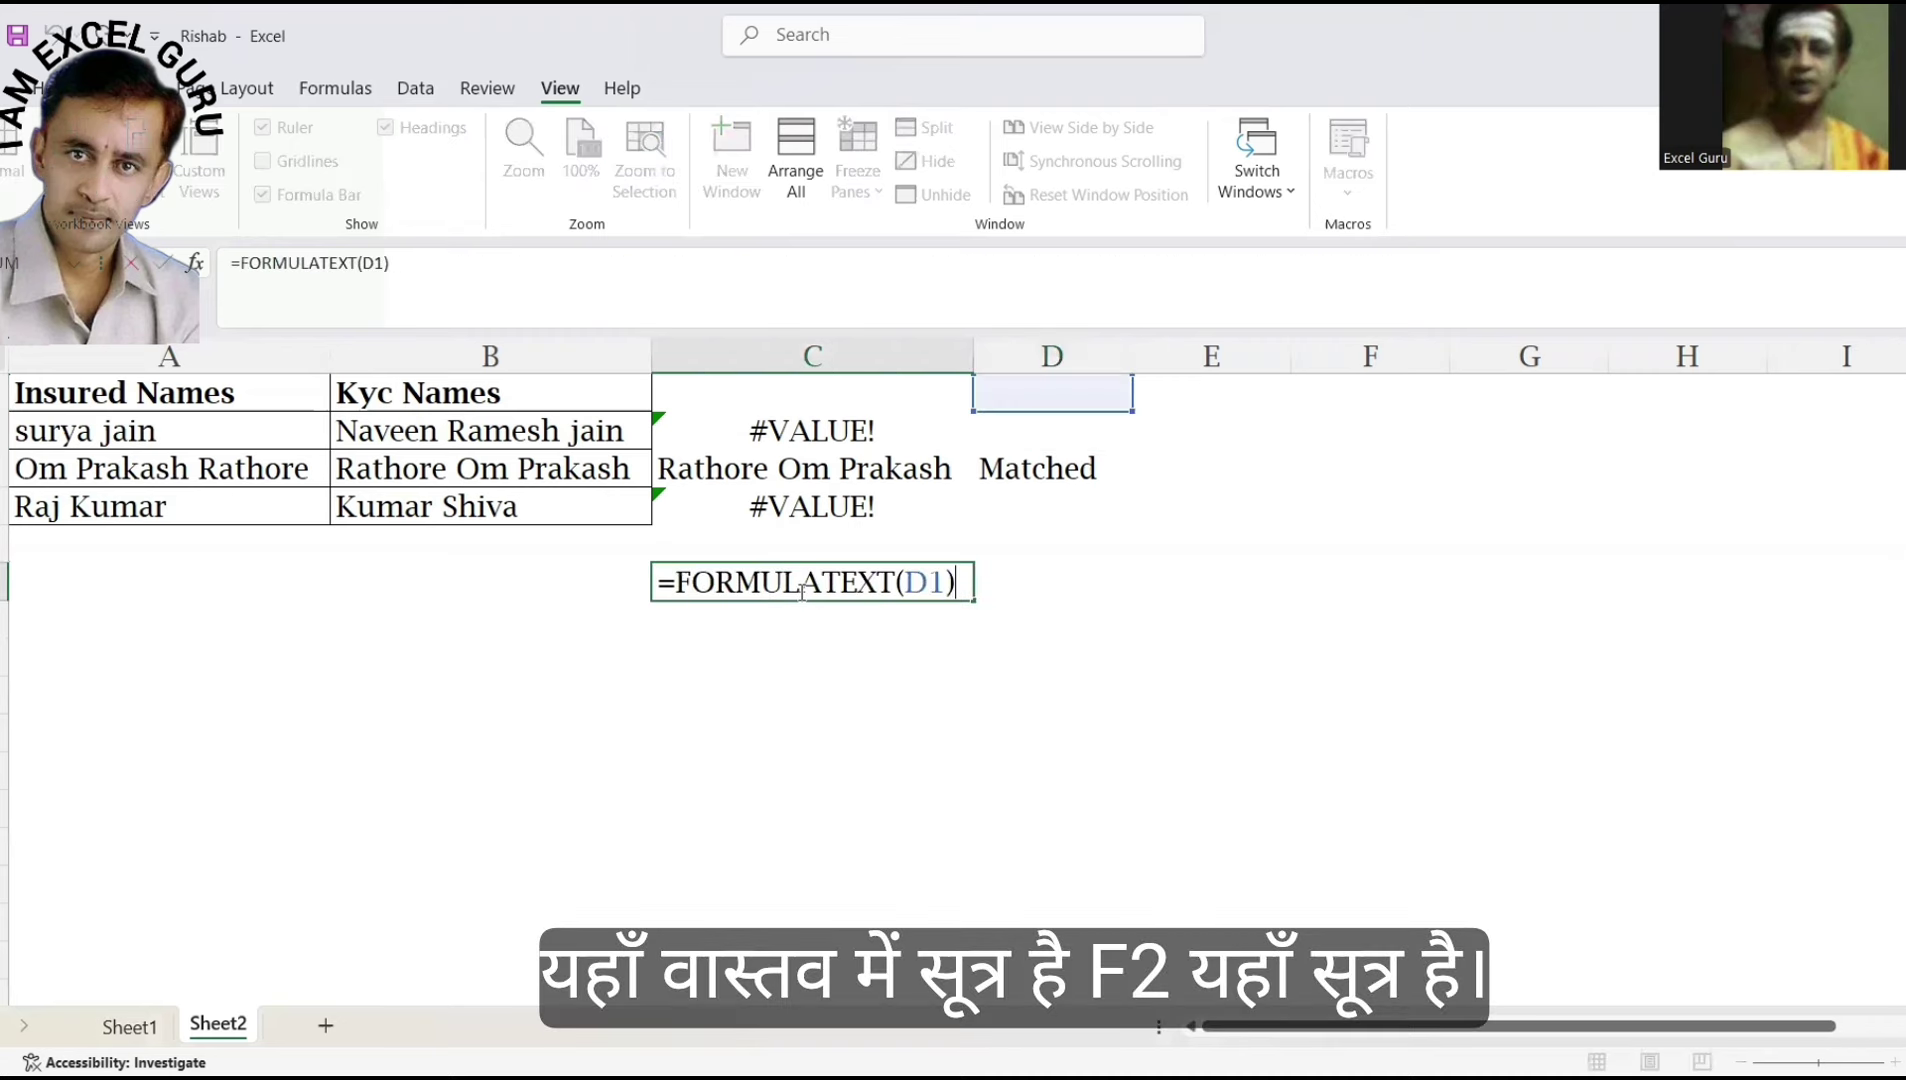
pyautogui.click(915, 582)
pyautogui.click(1036, 430)
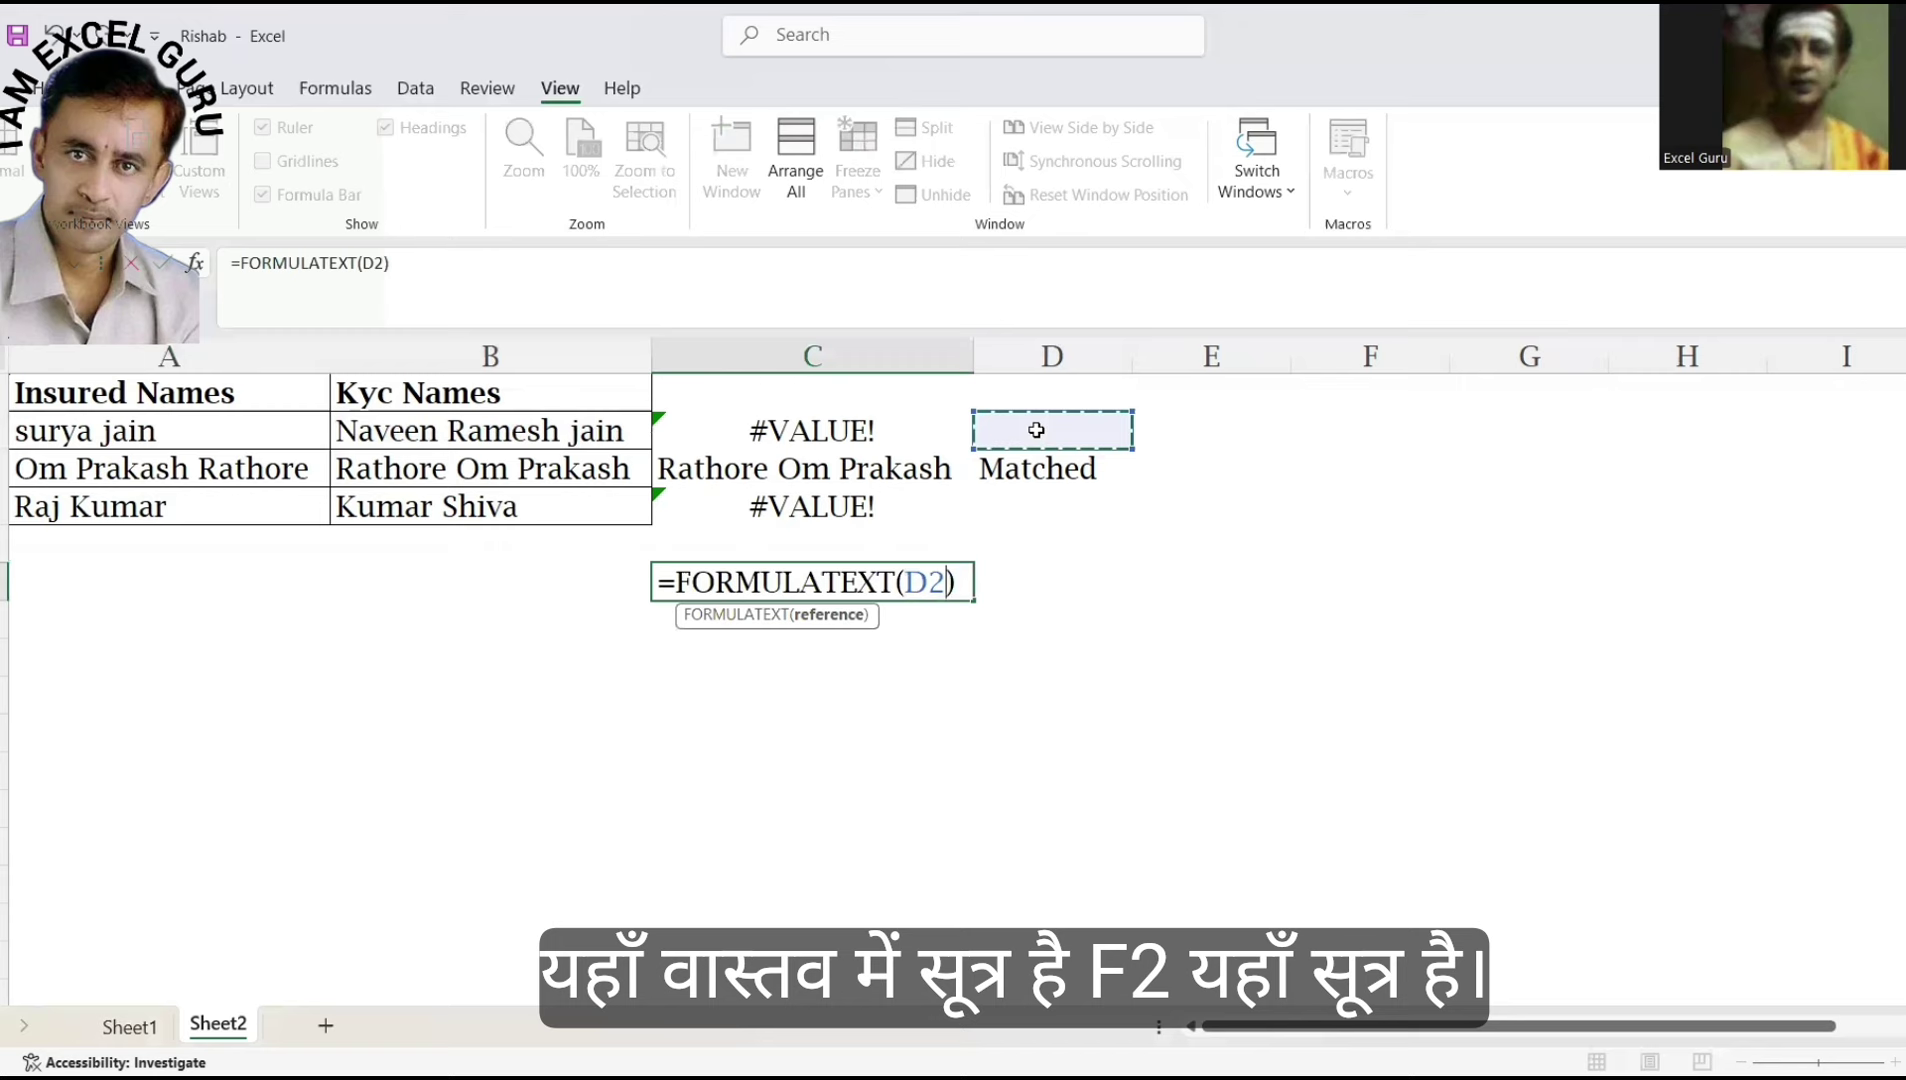
pyautogui.write(')')
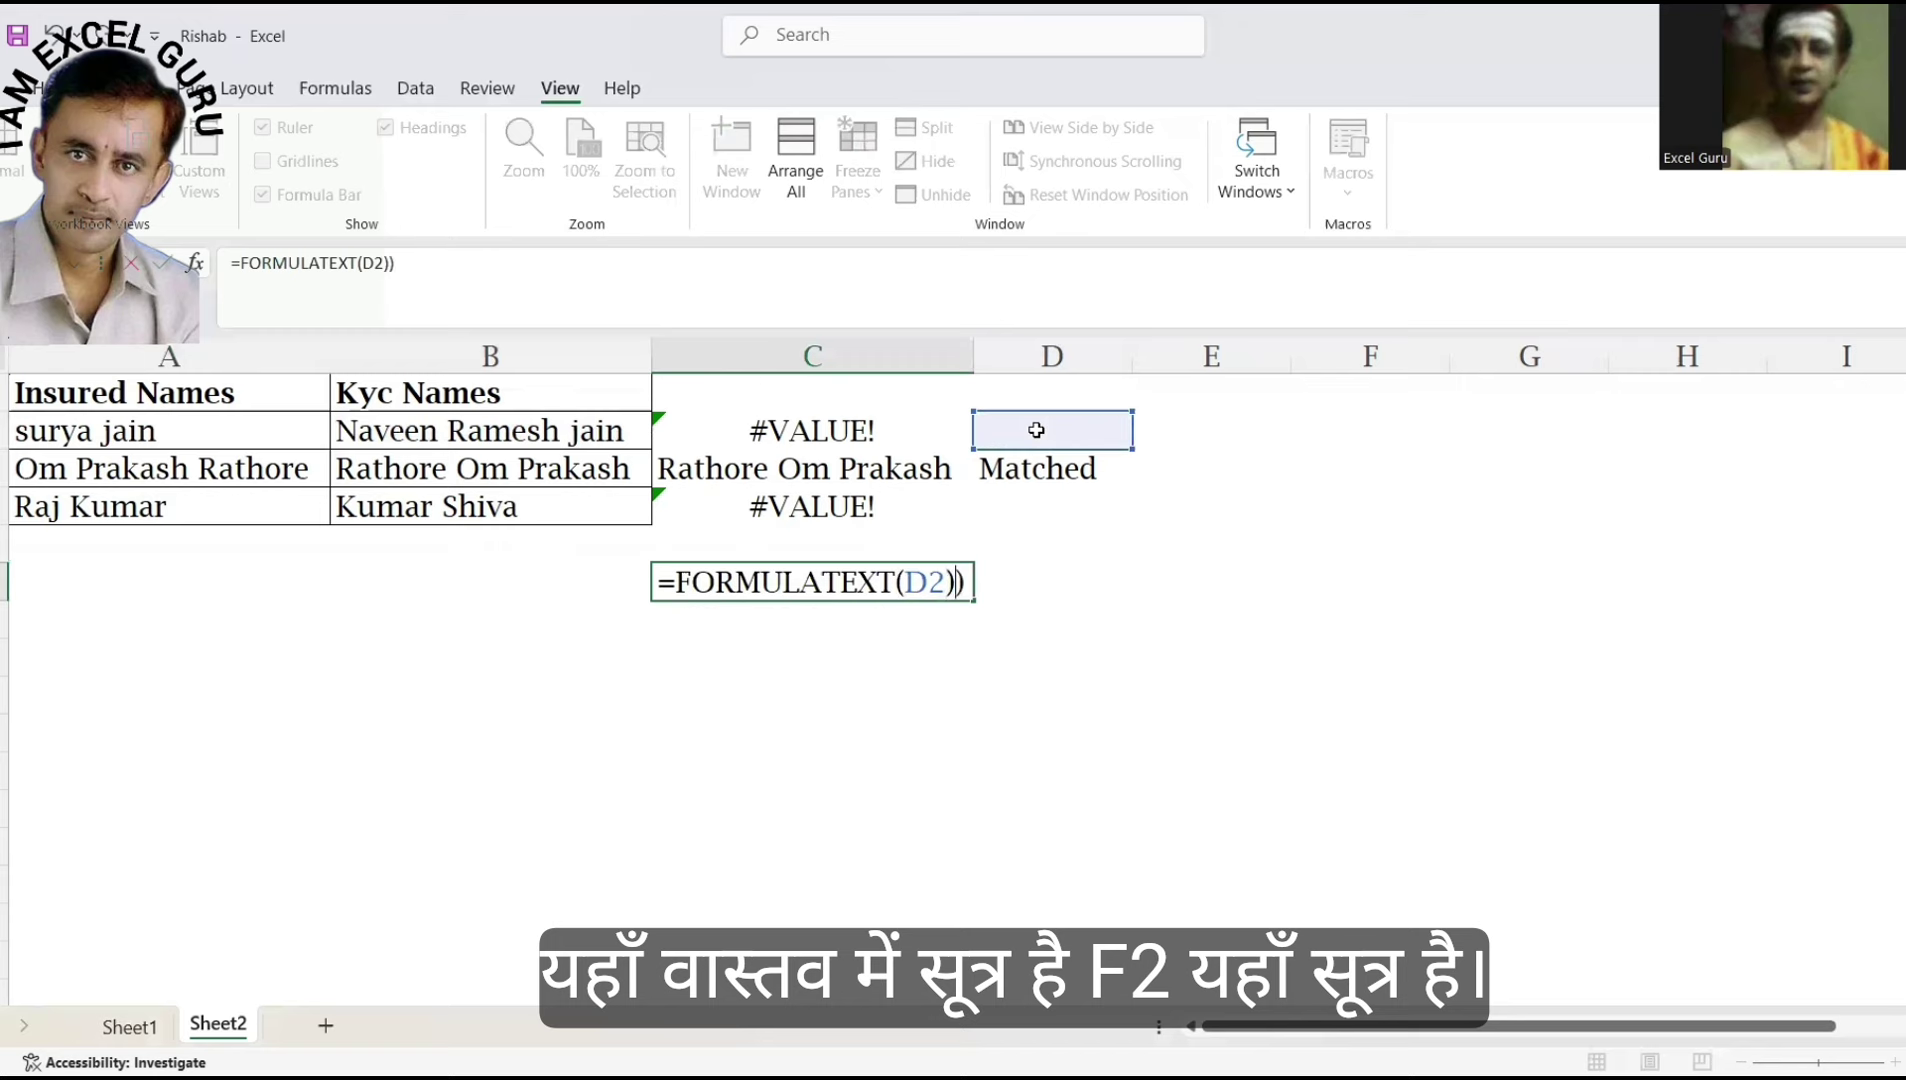
pyautogui.press('BackSpace')
pyautogui.press('Return')
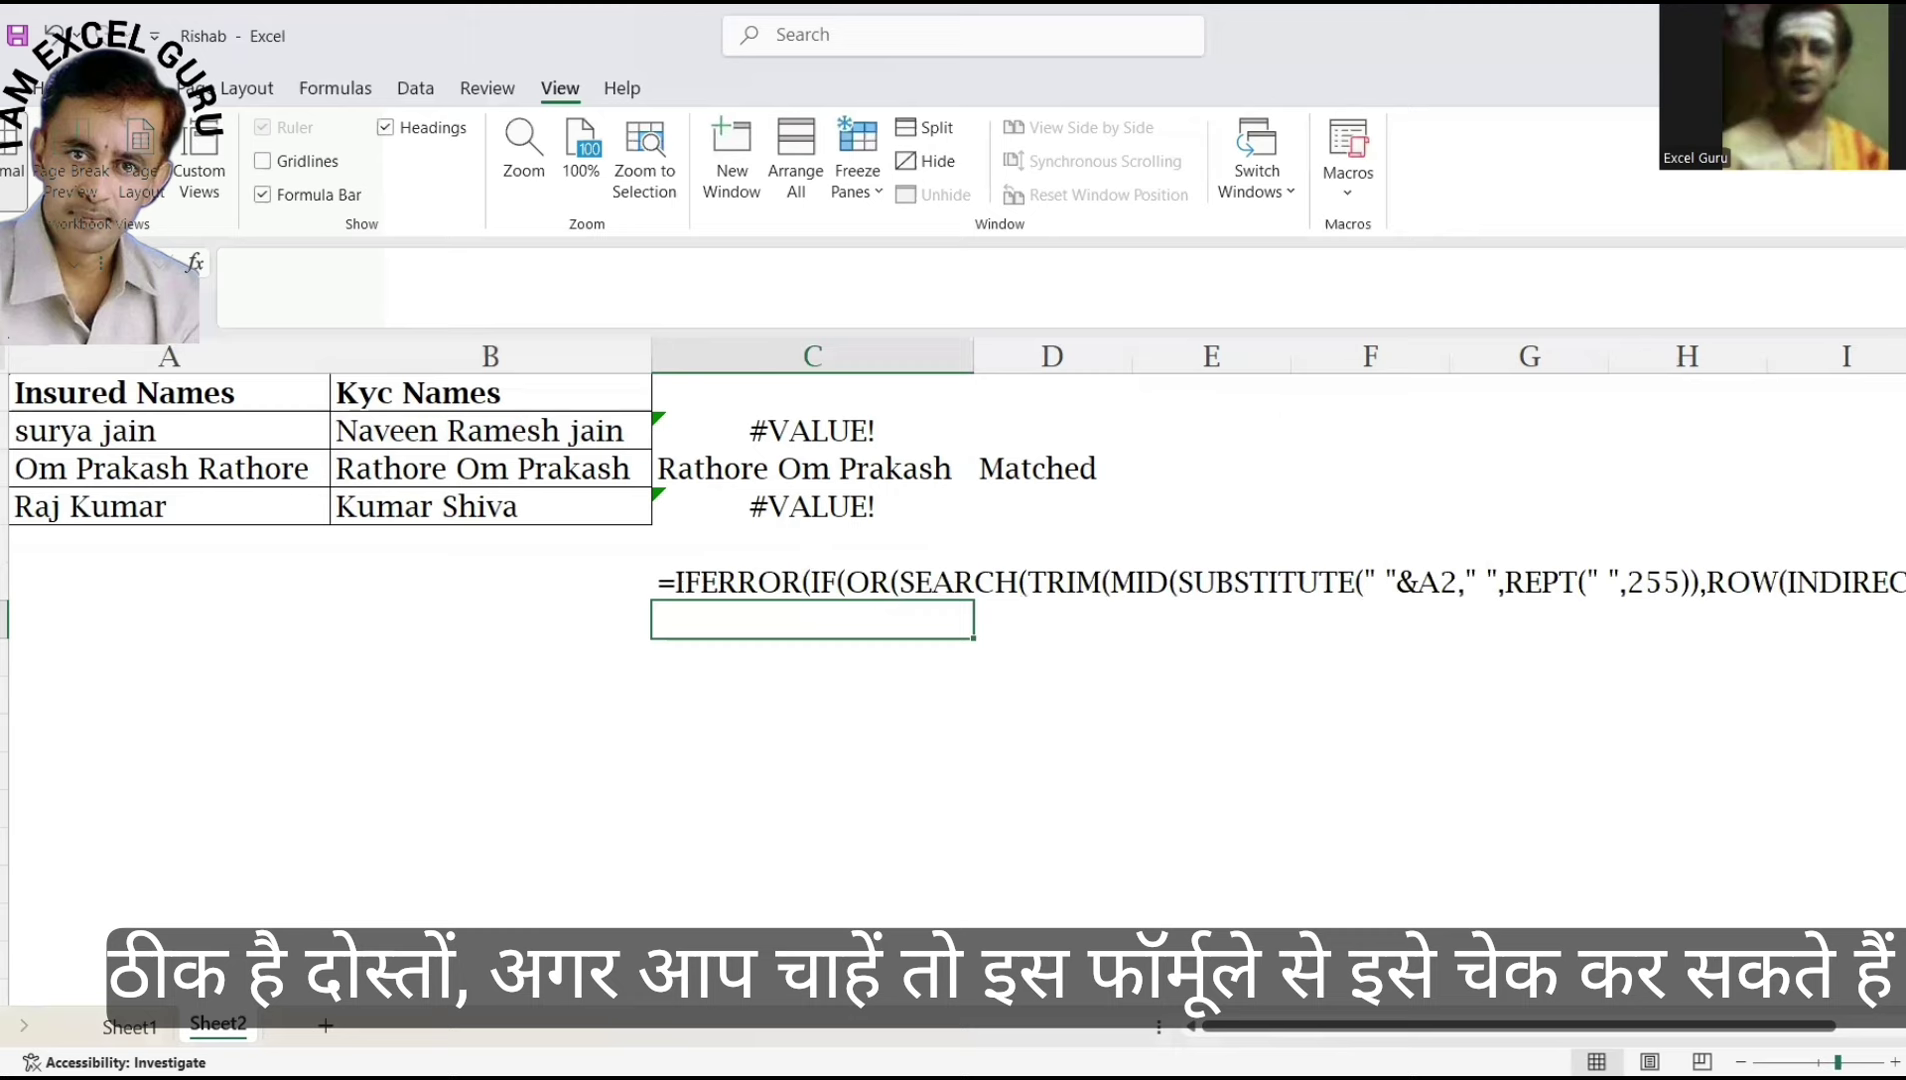
pyautogui.scroll(2, 953, 670)
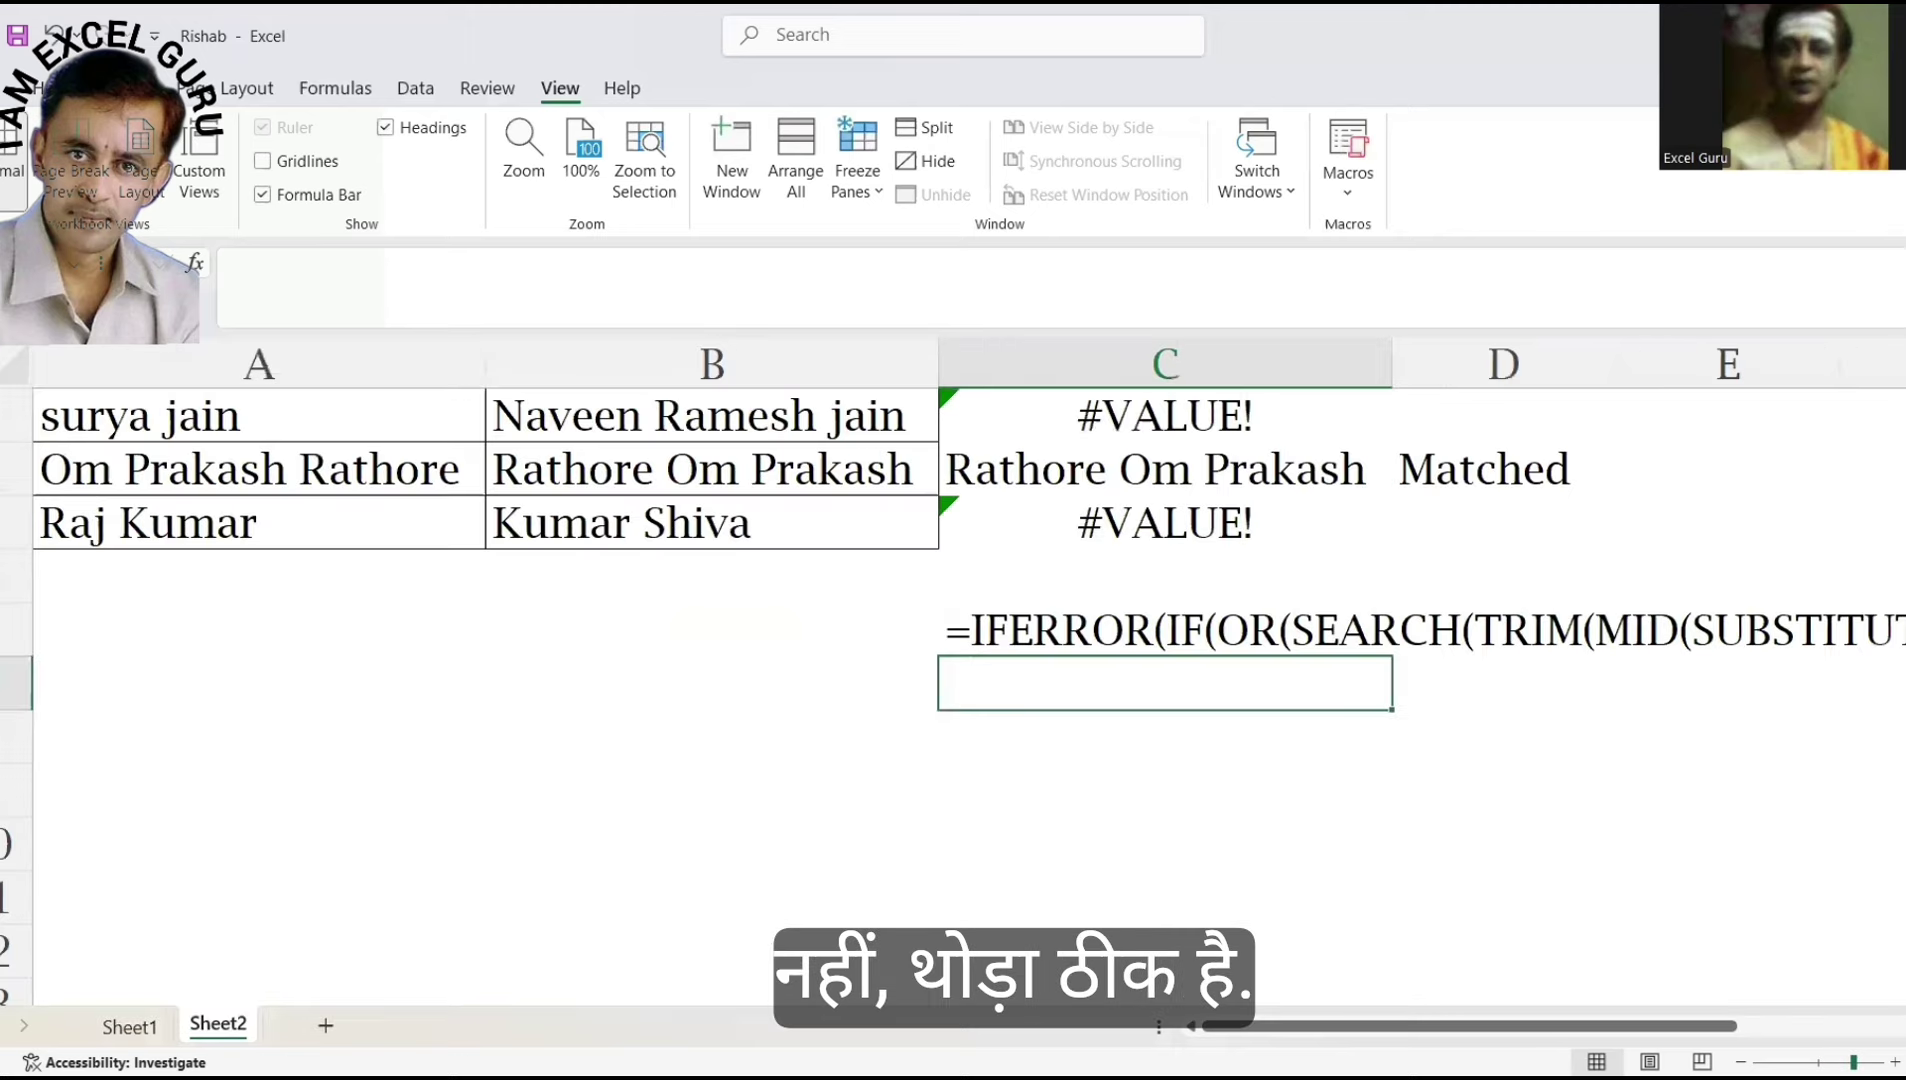
pyautogui.scroll(-5, 953, 670)
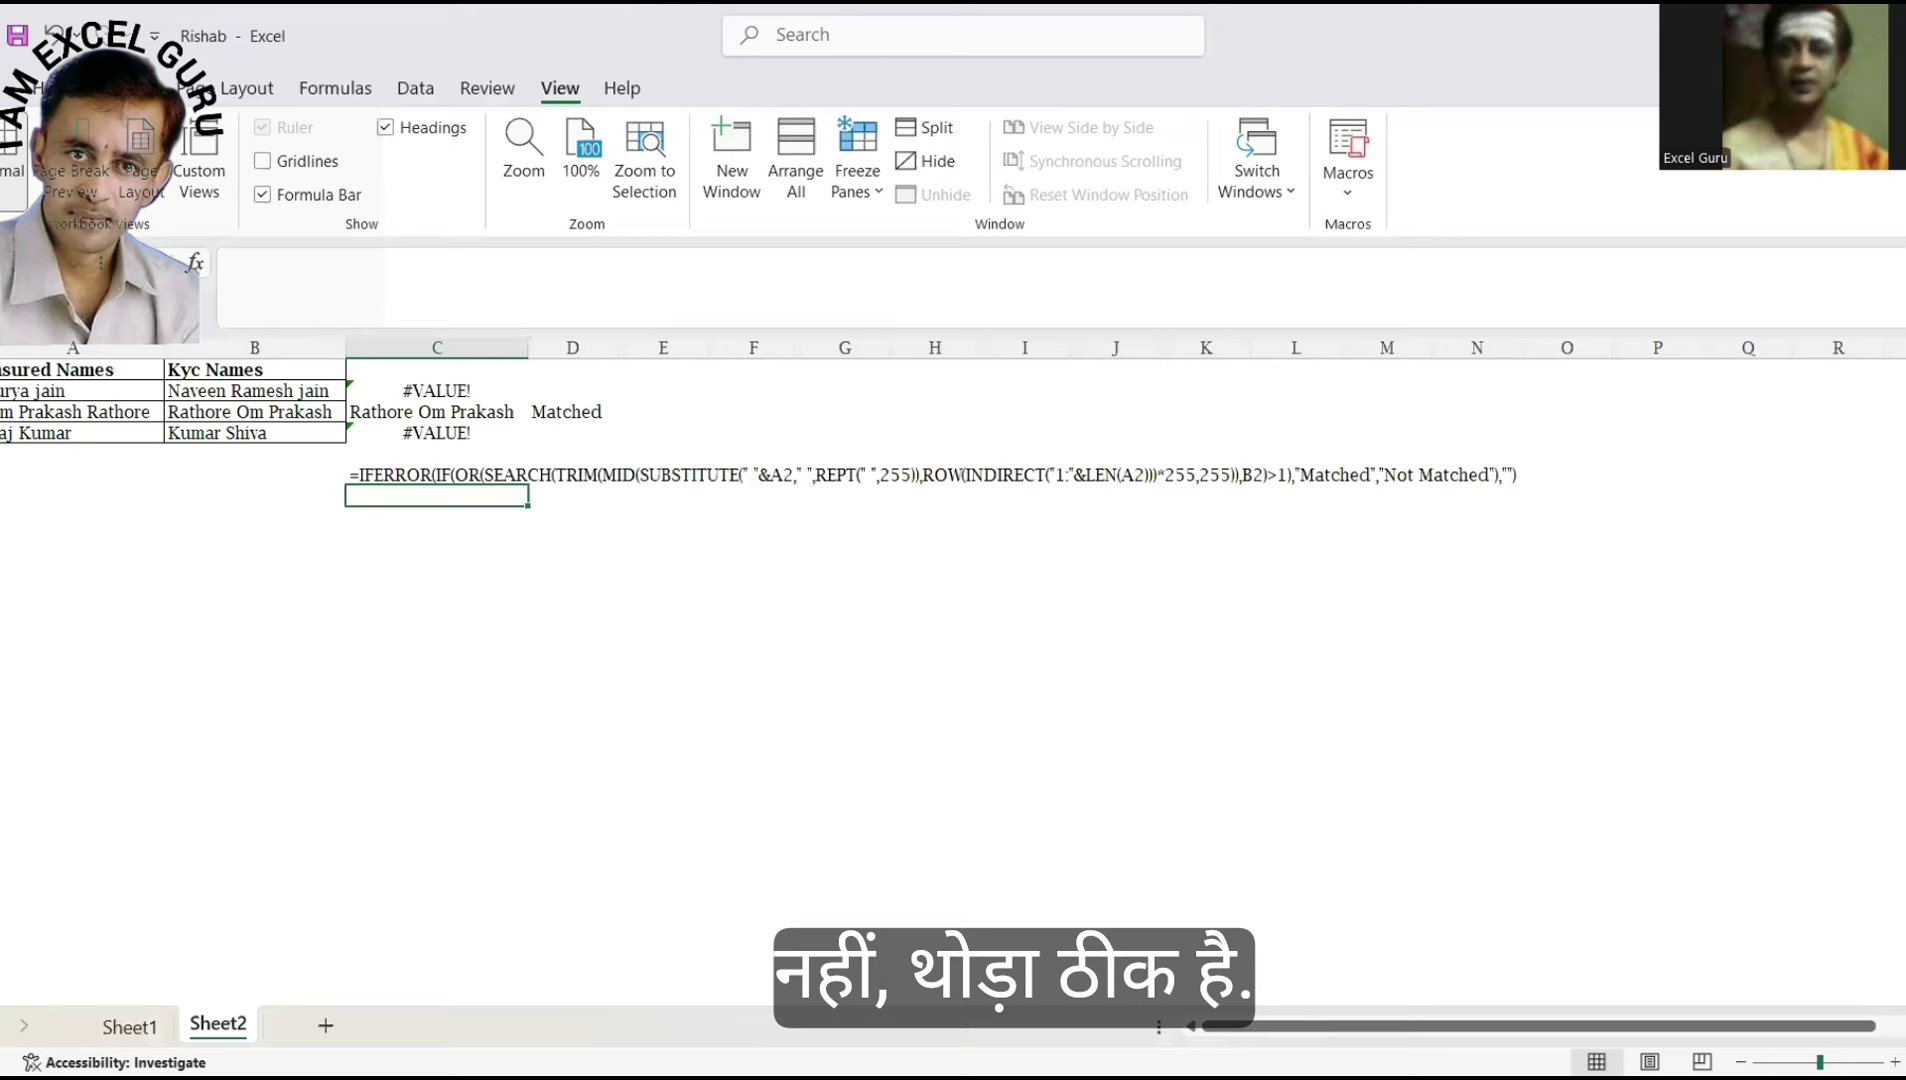
pyautogui.scroll(2, 1494, 711)
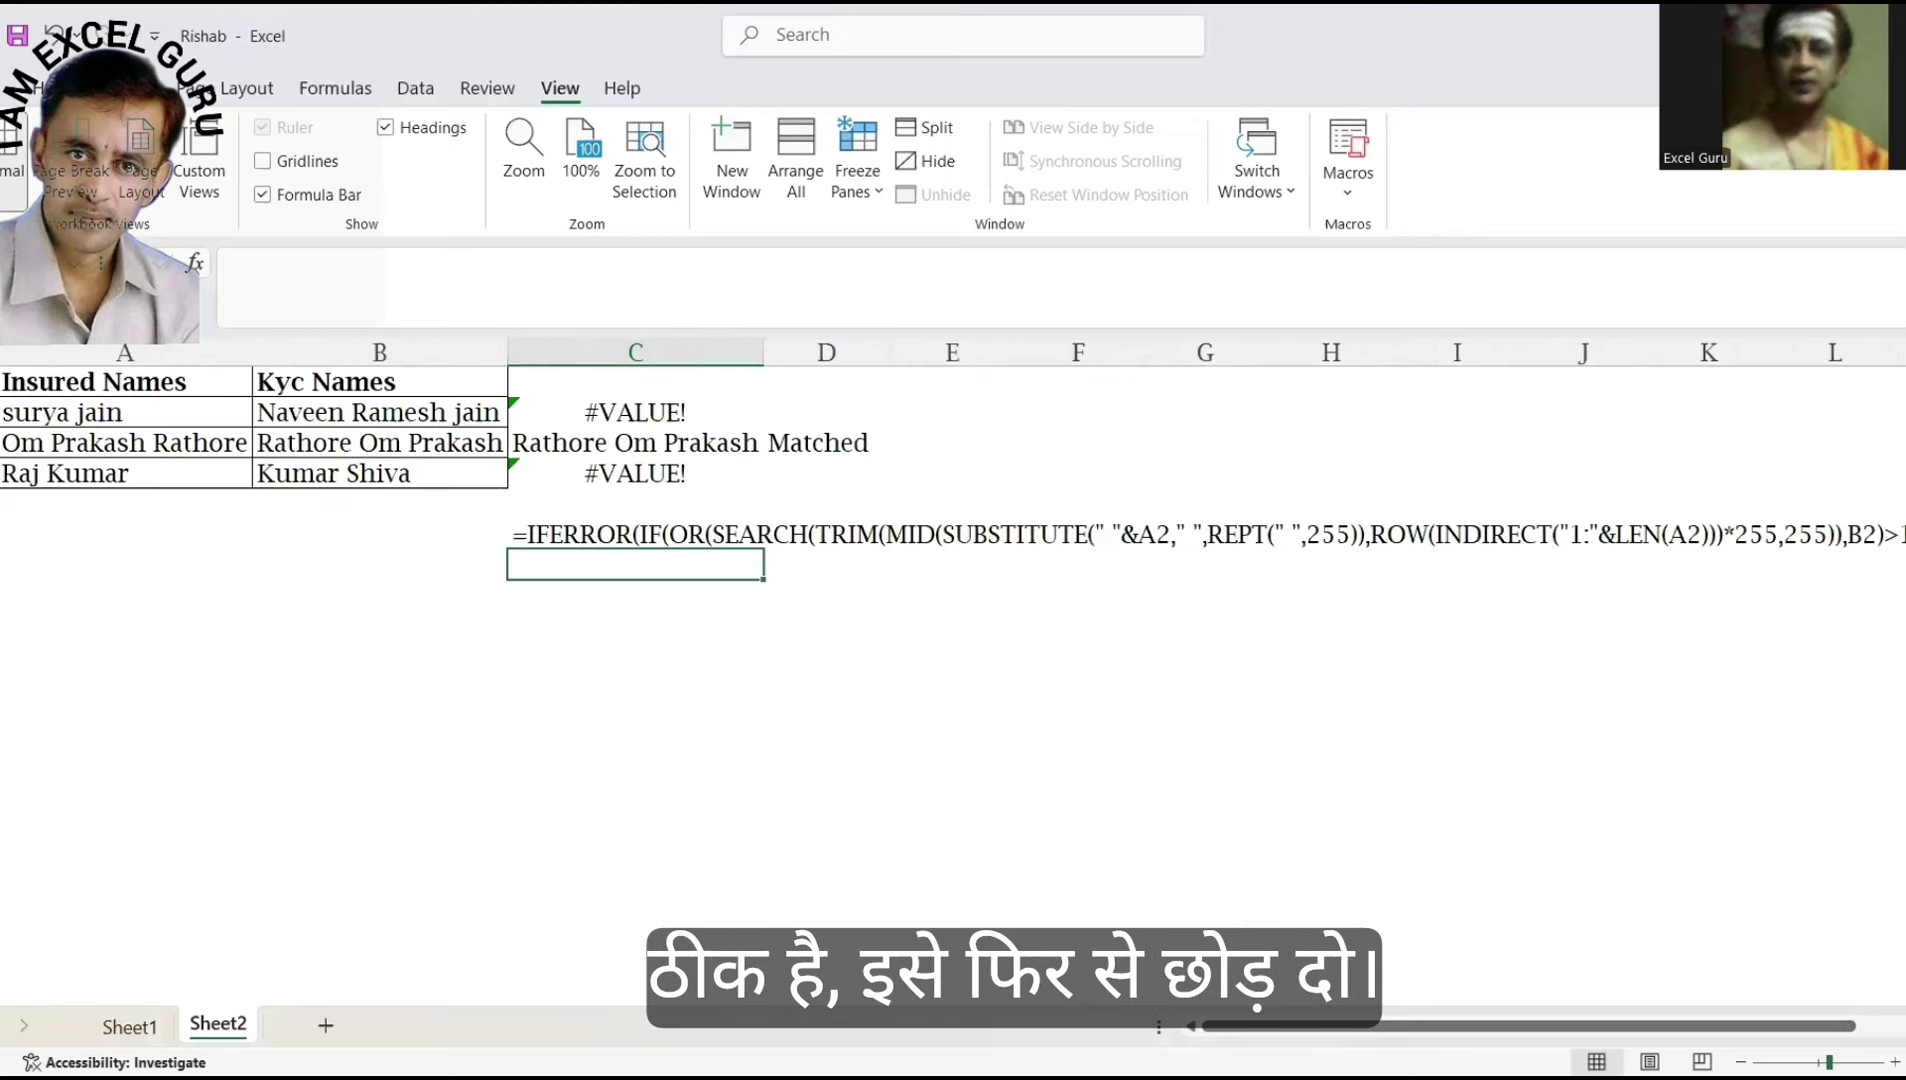
pyautogui.scroll(1, 953, 670)
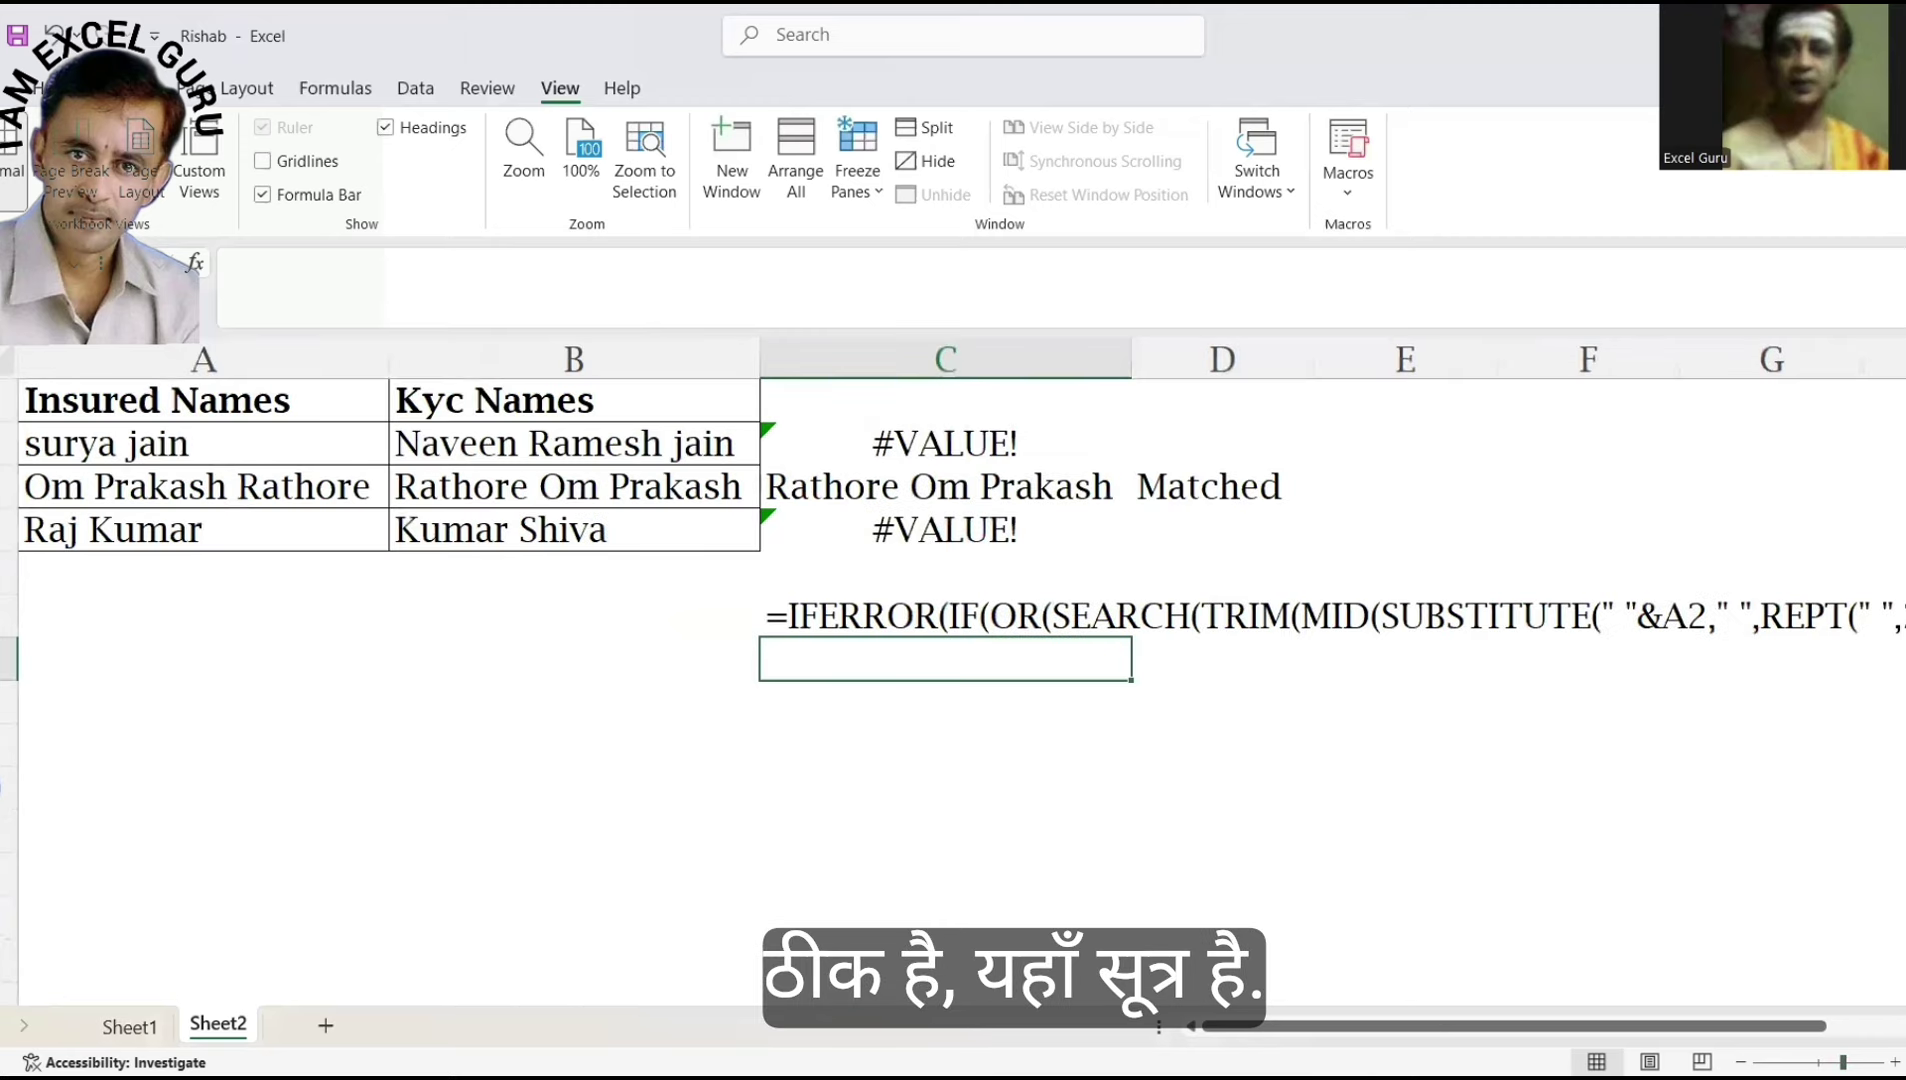
pyautogui.hscroll(3, 953, 670)
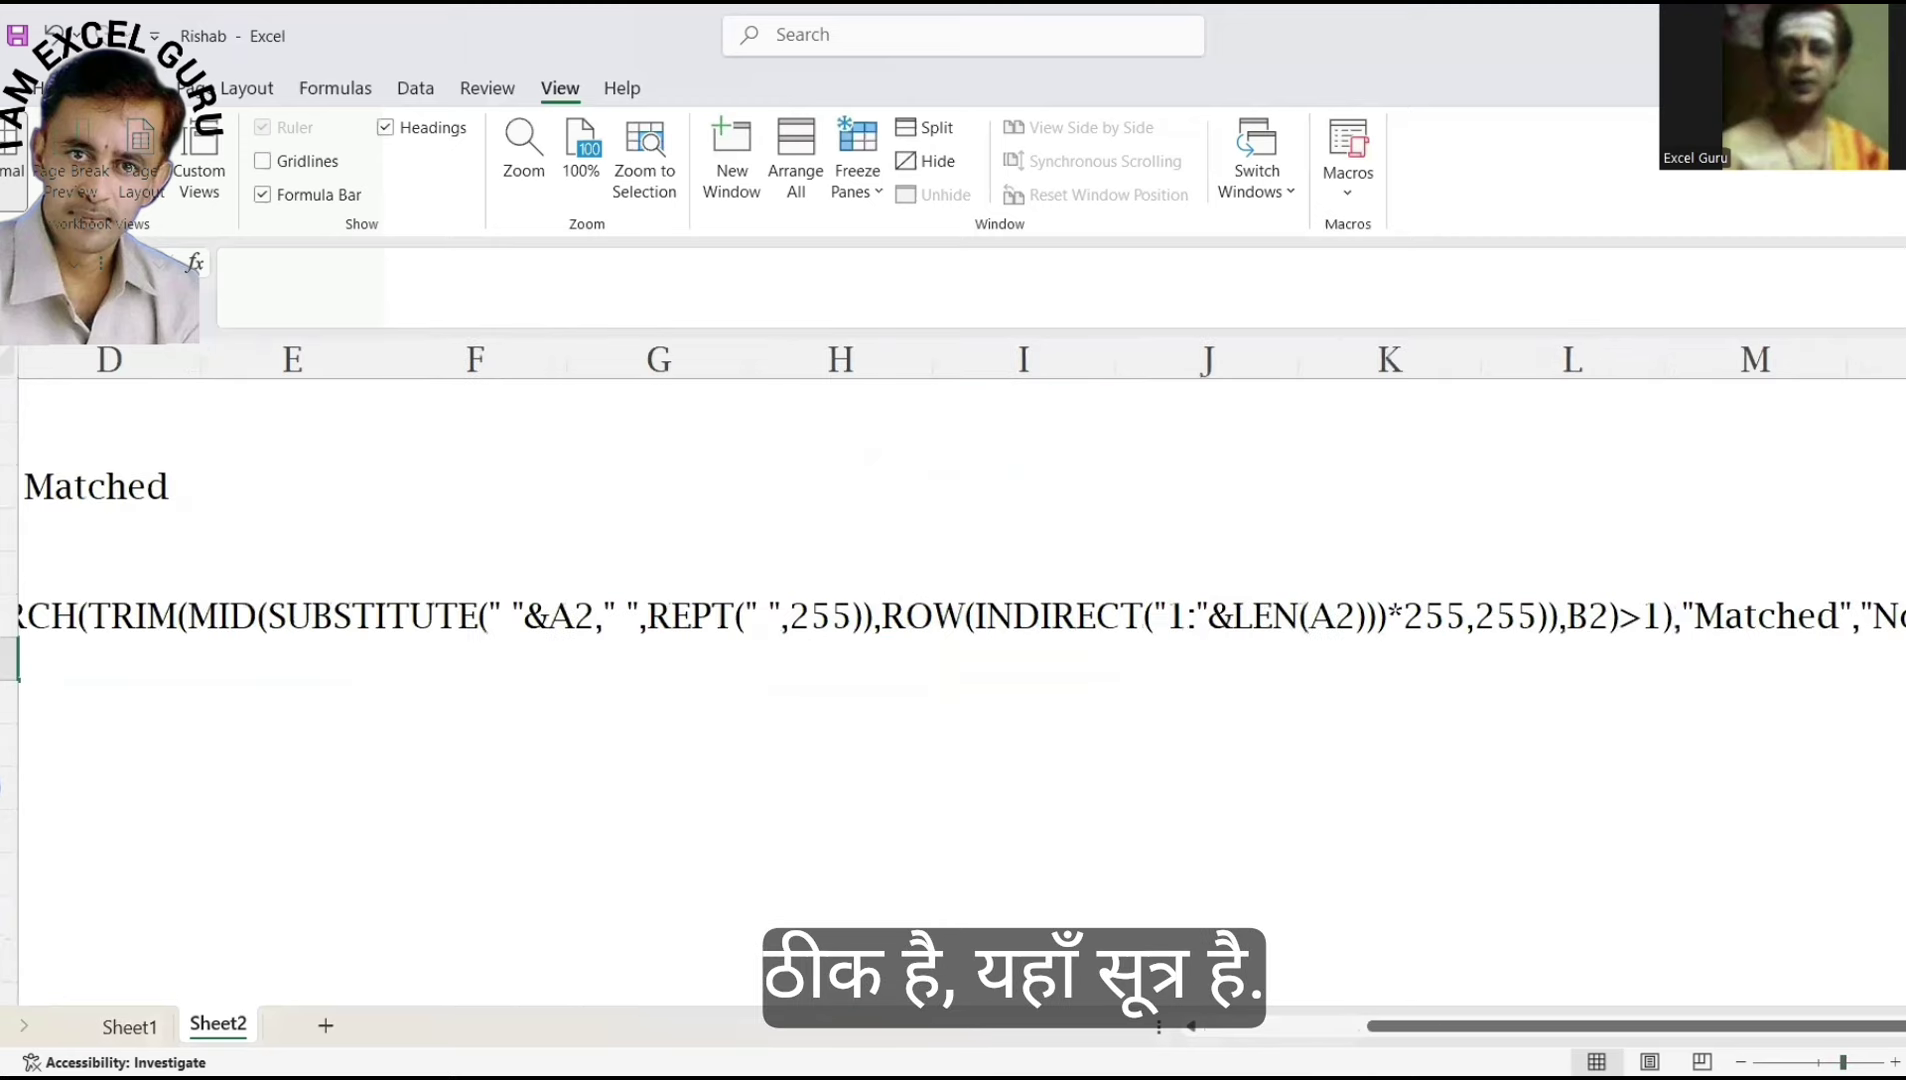
pyautogui.scroll(-4, 953, 670)
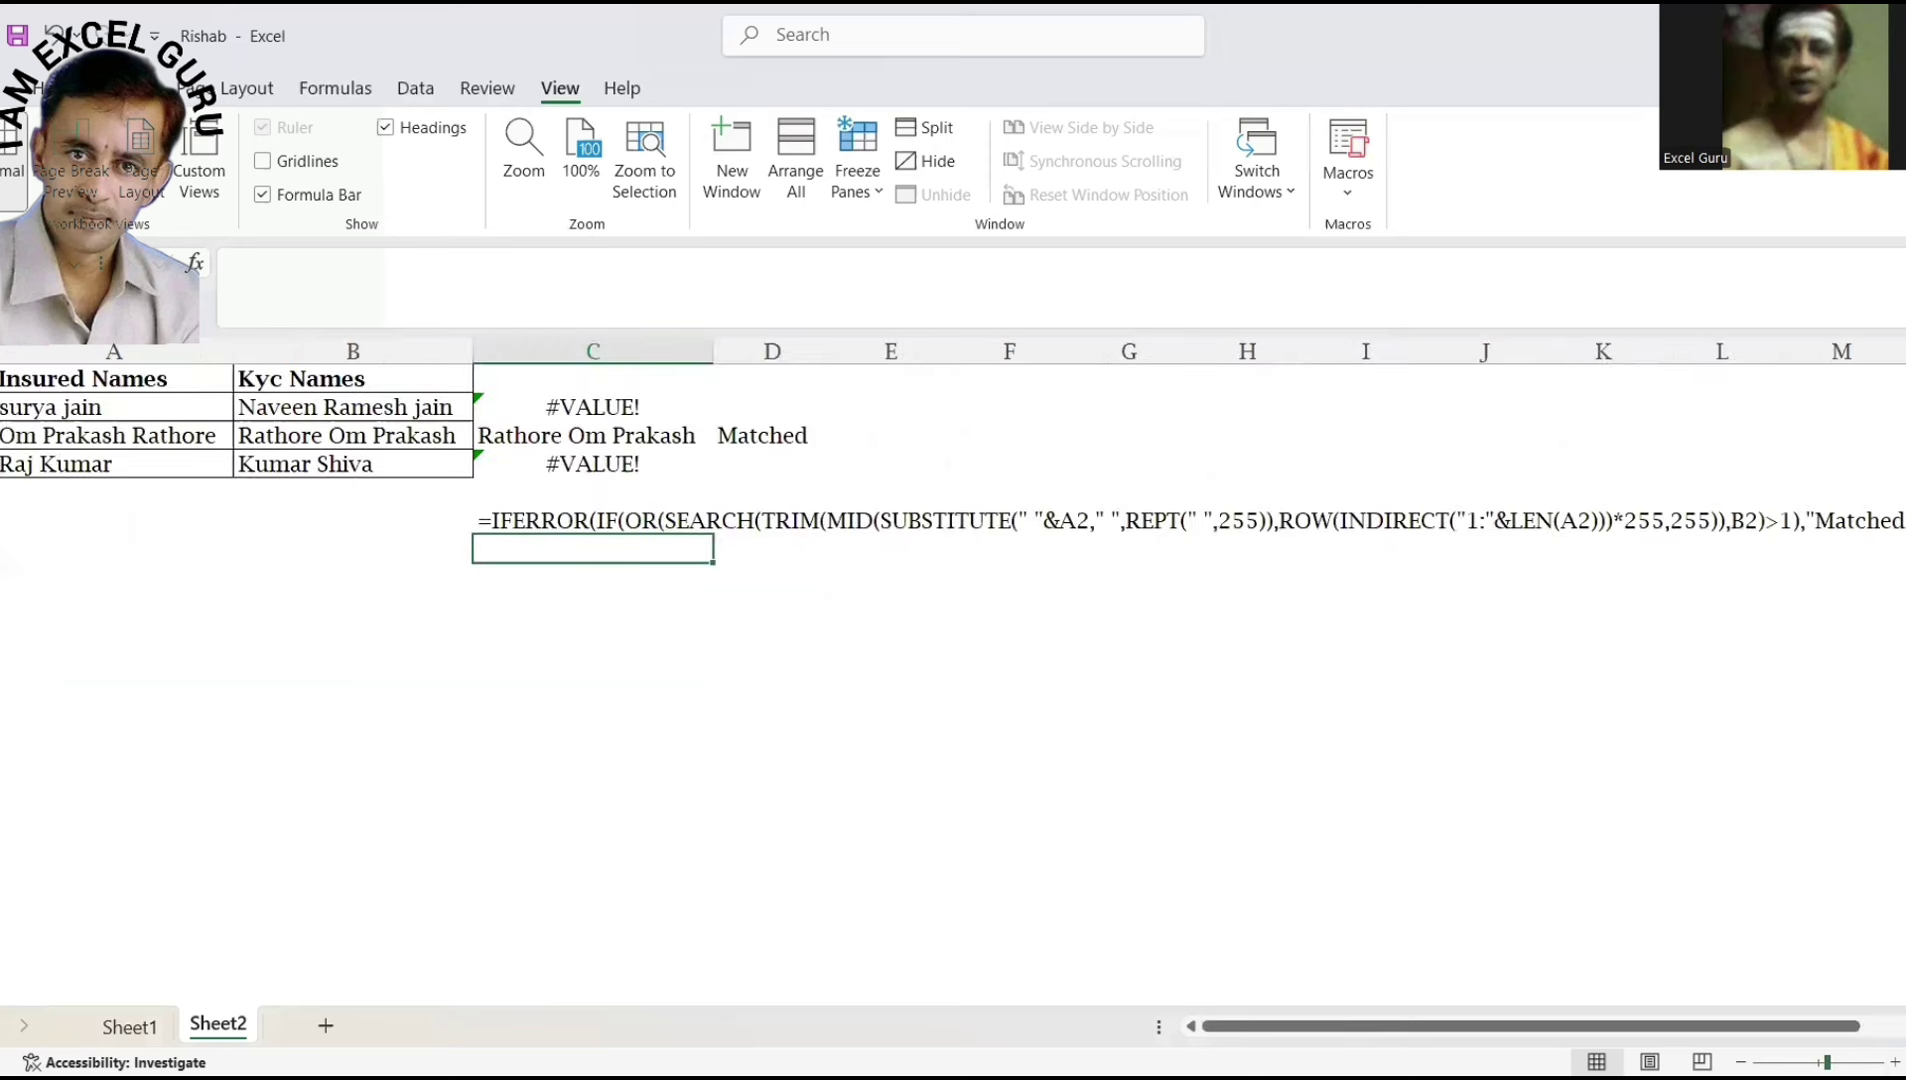
pyautogui.hscroll(3, 953, 670)
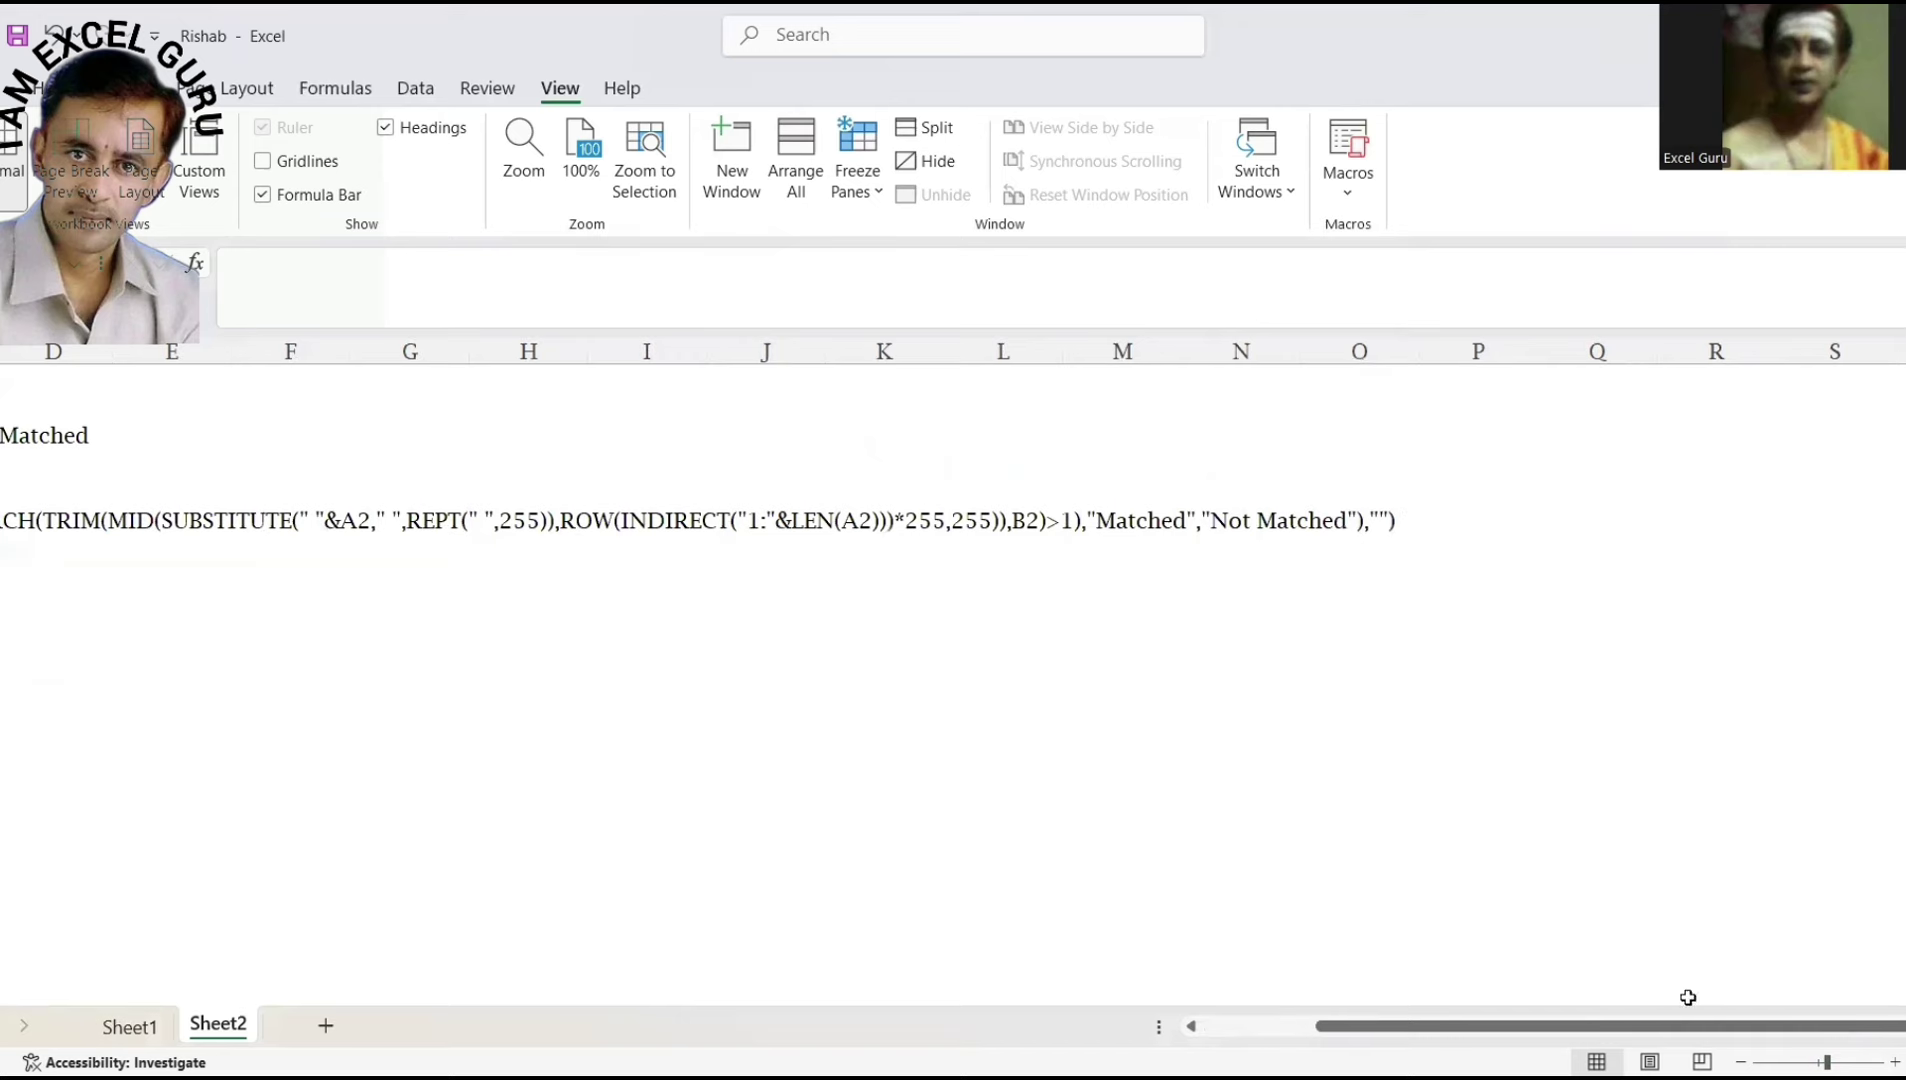
pyautogui.click(1195, 1026)
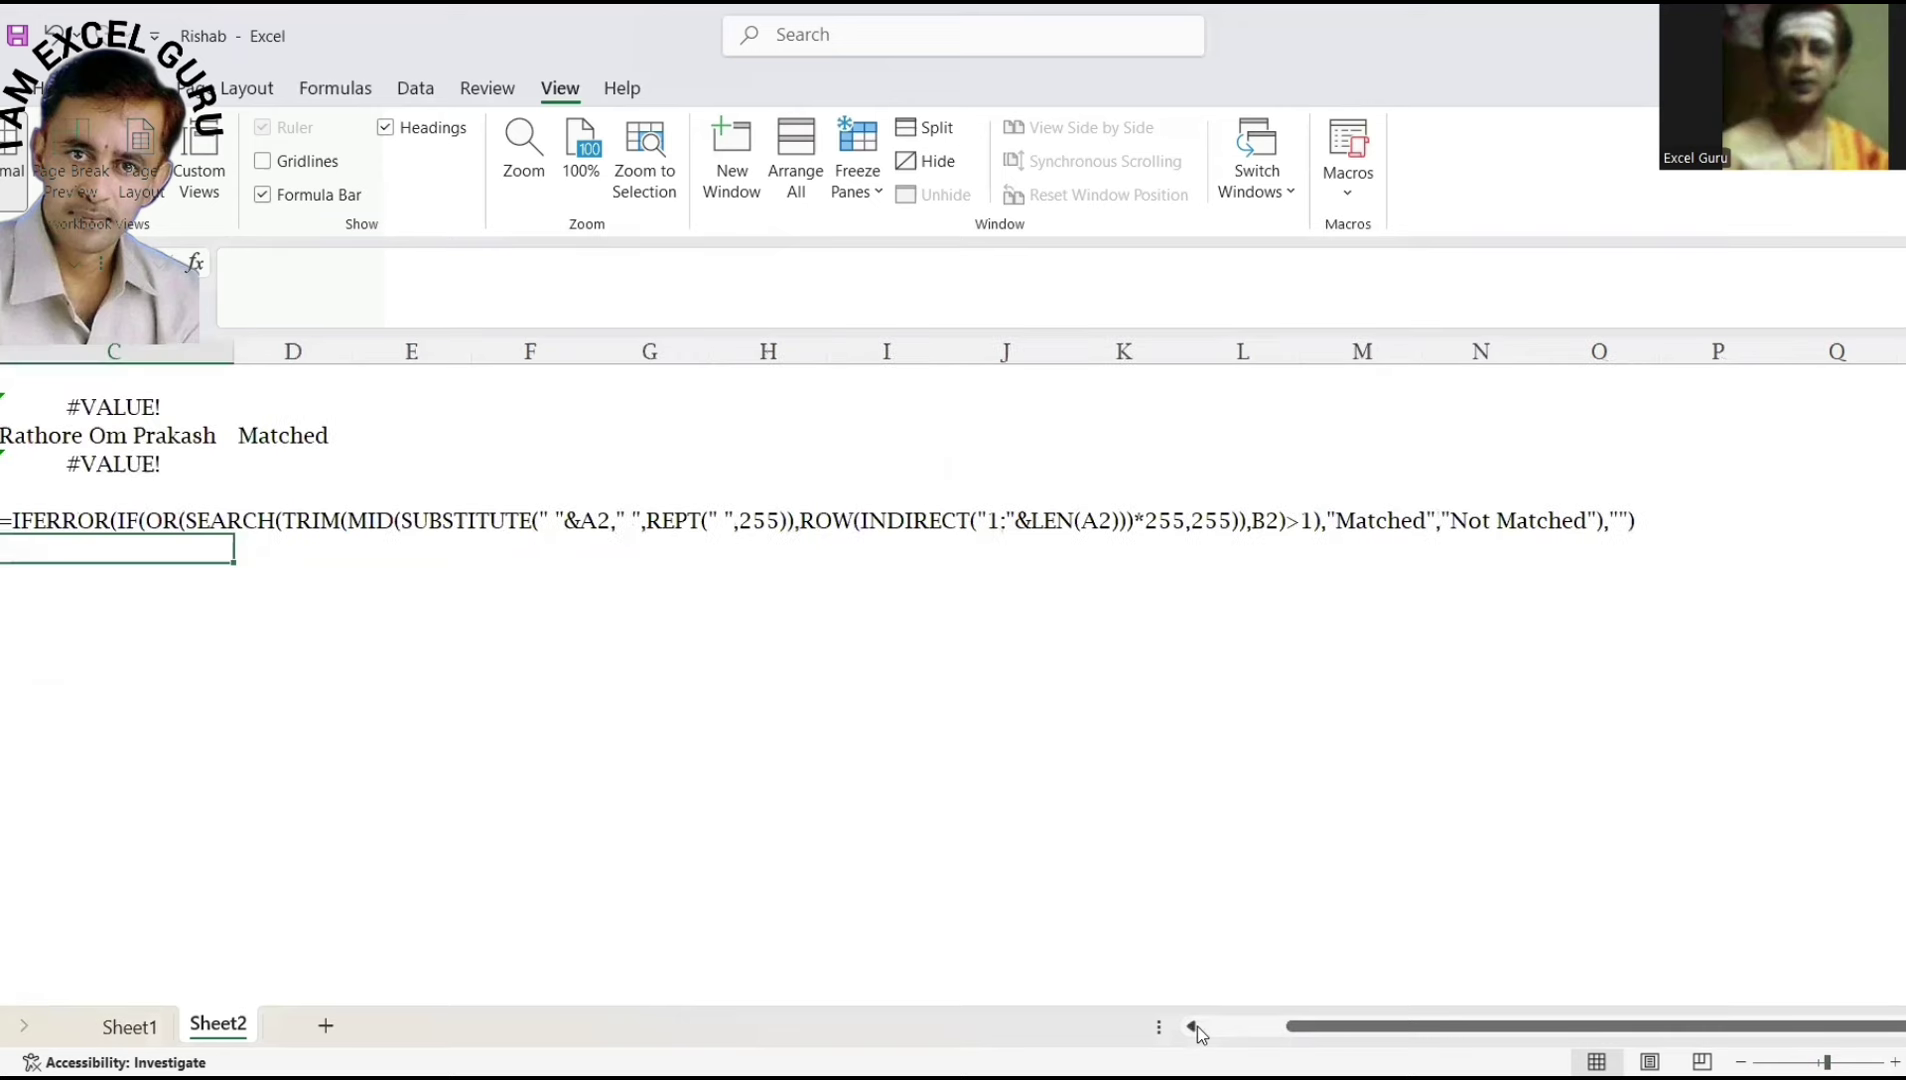
pyautogui.click(1195, 1026)
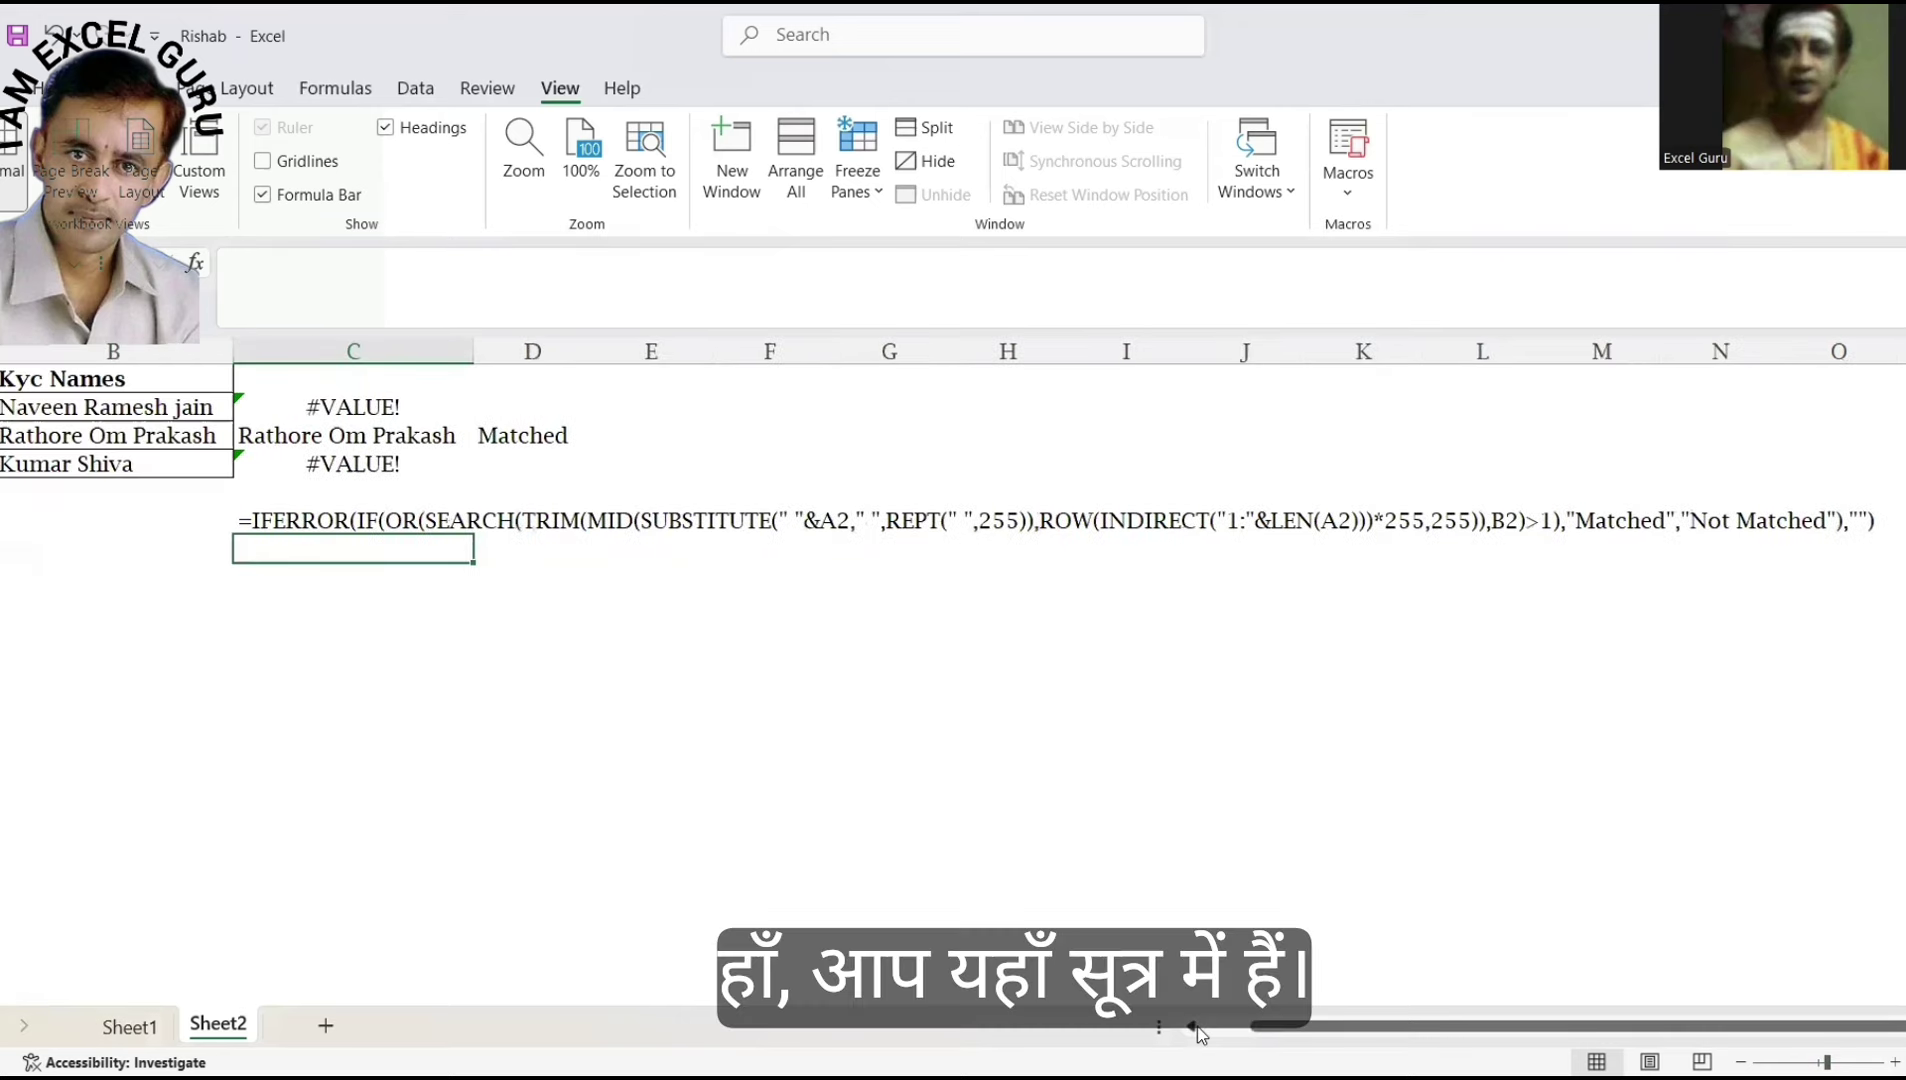